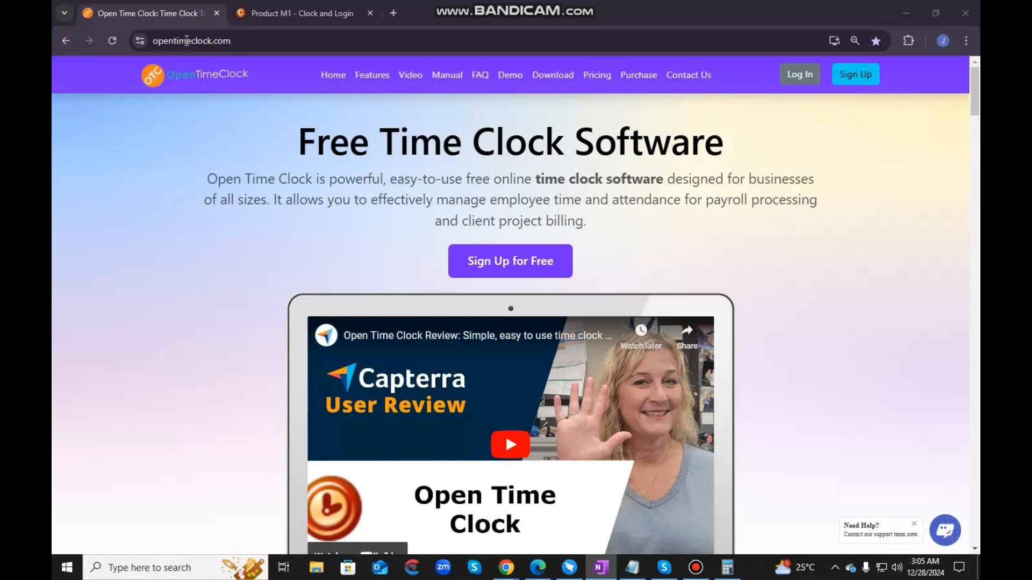
- Open the Open Time Clock pricing page and review the Paid Plan's monthly and yearly prices
click(243, 41)
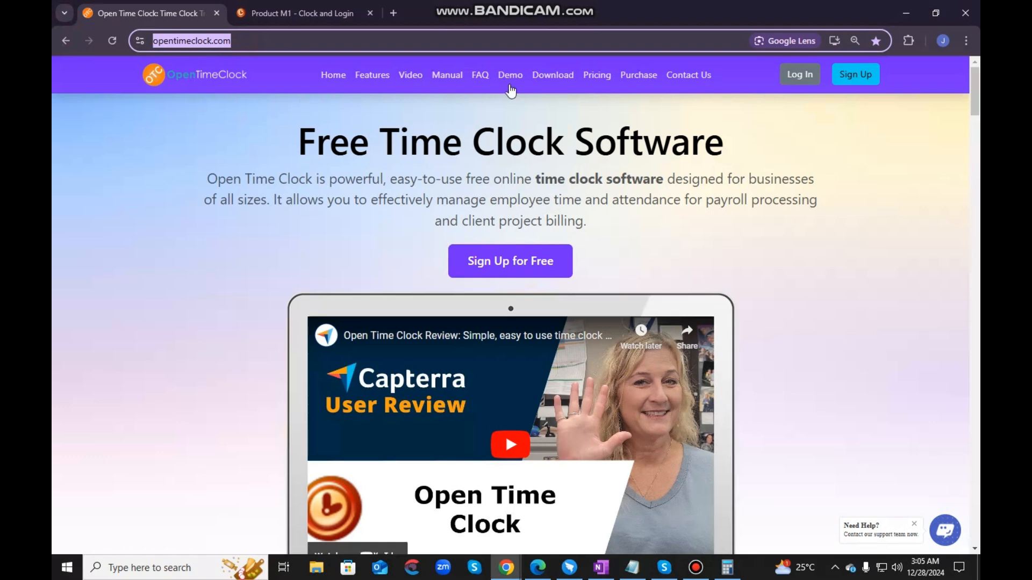
click(590, 78)
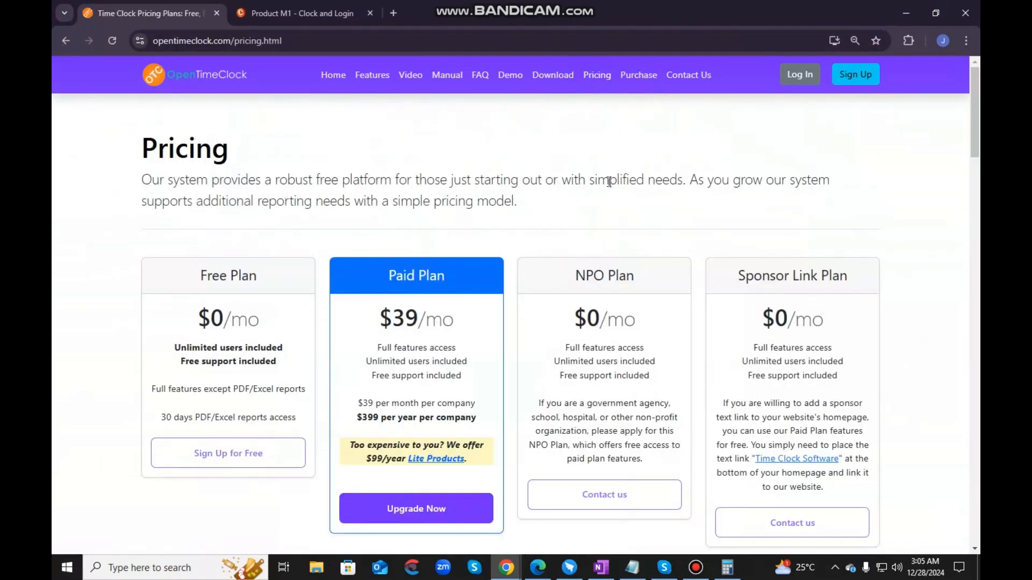
scroll(467, 306, down, 1)
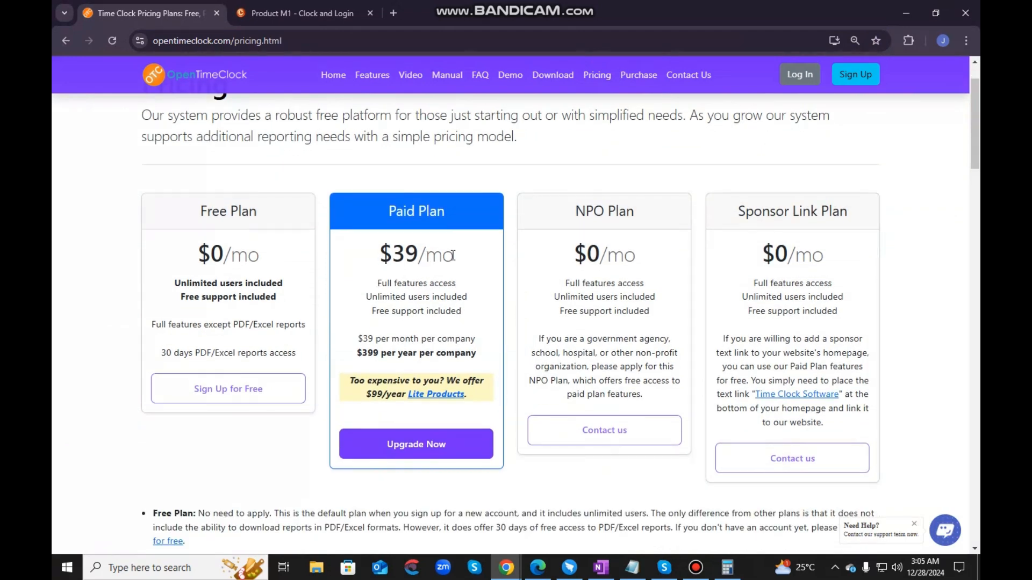
drag(453, 255, 381, 257)
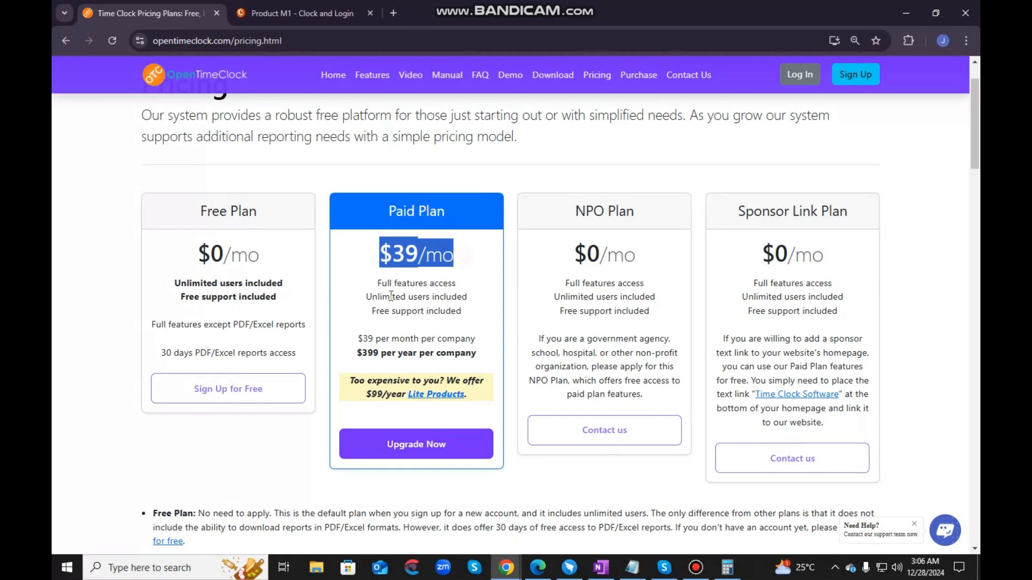
drag(363, 339, 462, 340)
drag(363, 354, 432, 355)
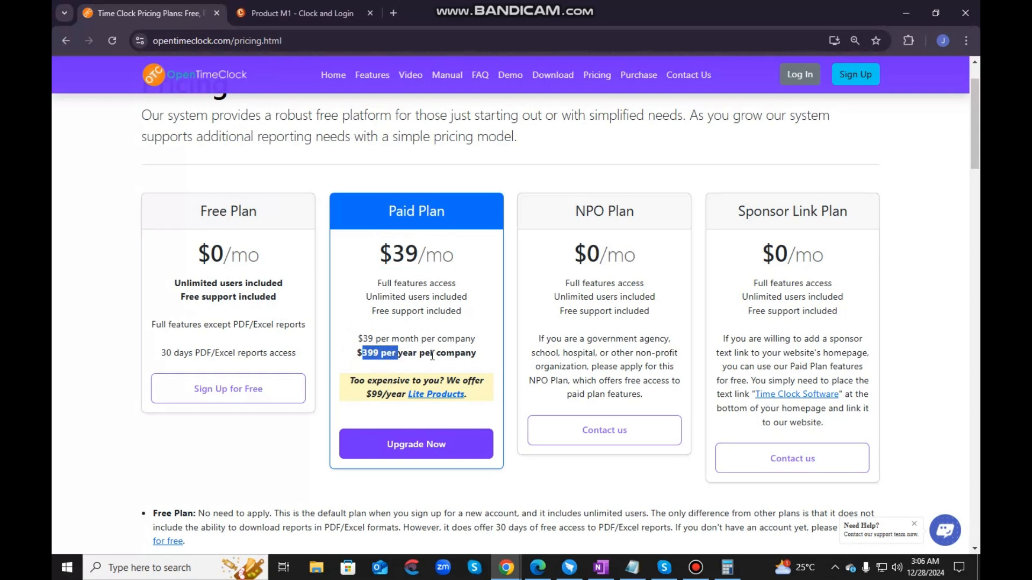
click(485, 358)
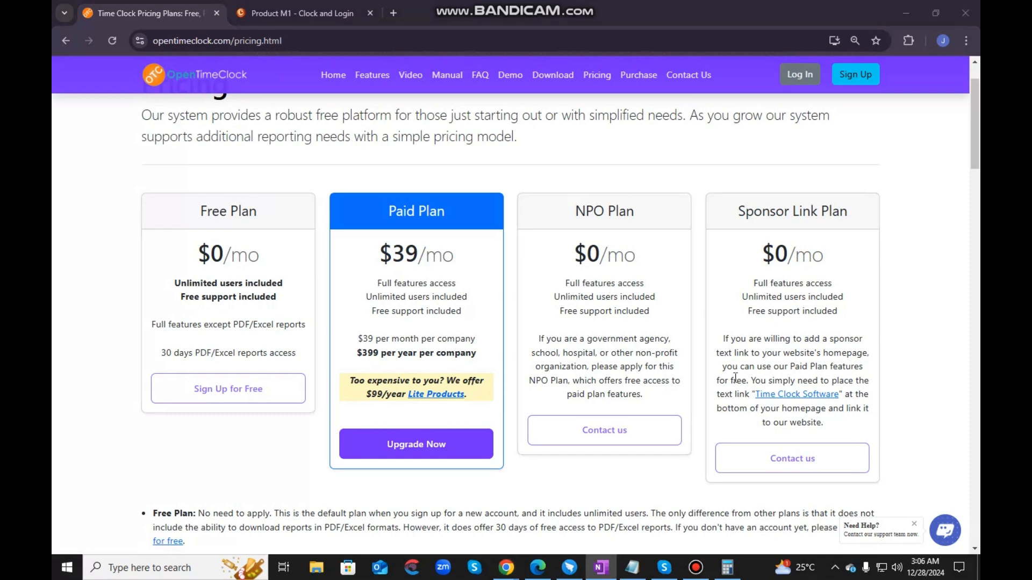
- Open the Product M1 details from the Lite Products page and look through the product's sample screens
click(446, 398)
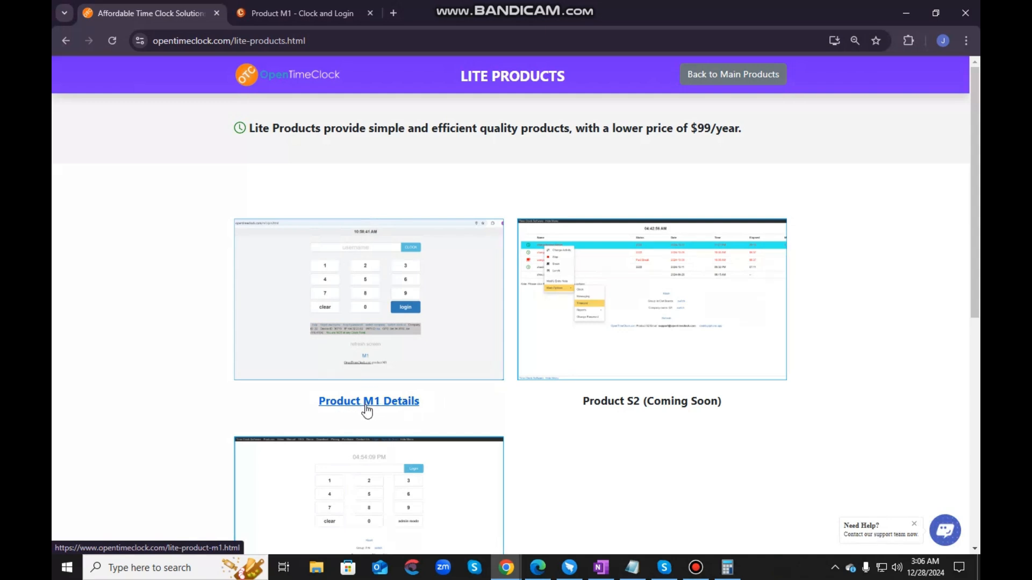
click(383, 401)
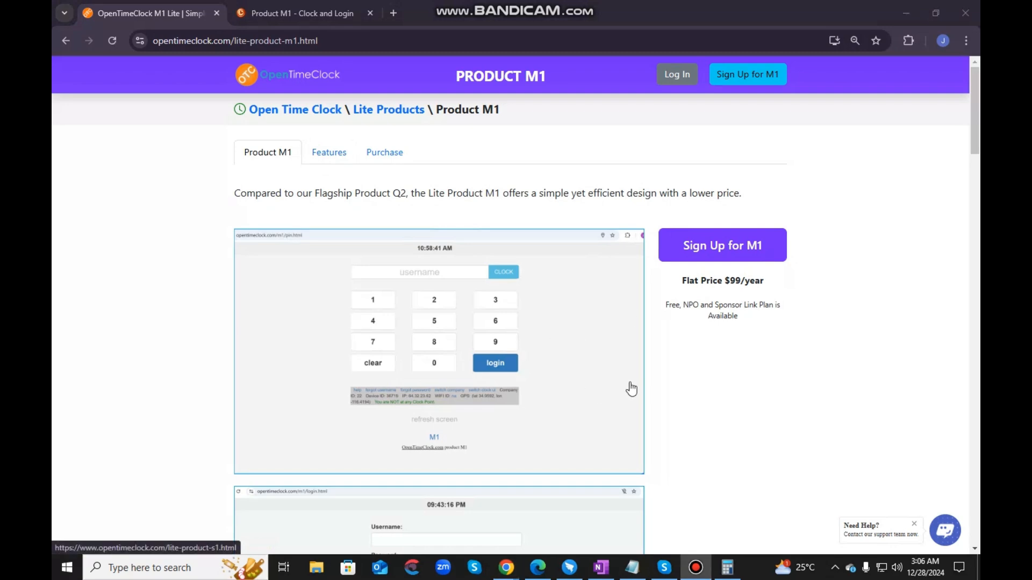
scroll(736, 386, down, 3)
scroll(736, 387, down, 8)
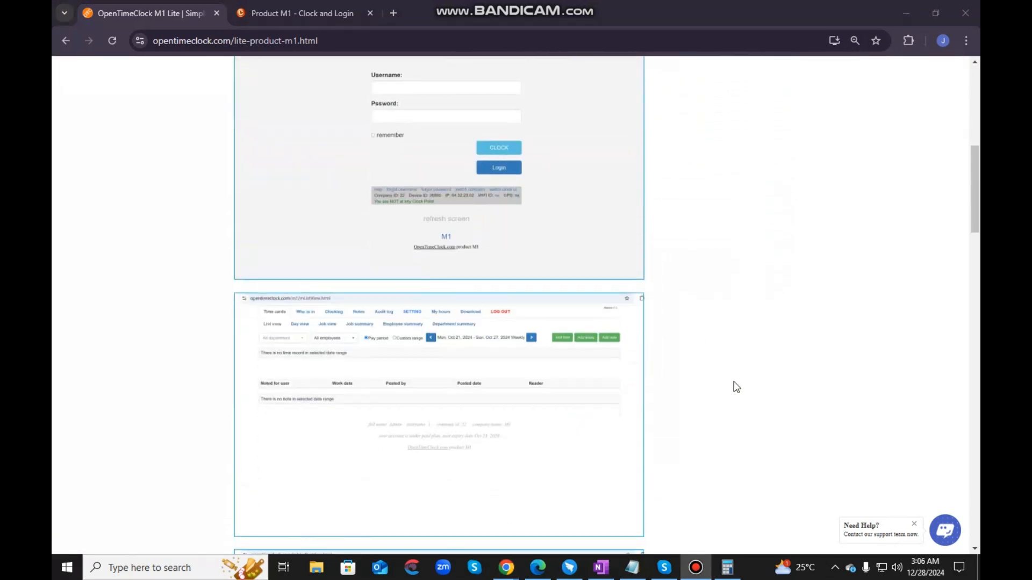
scroll(736, 387, down, 11)
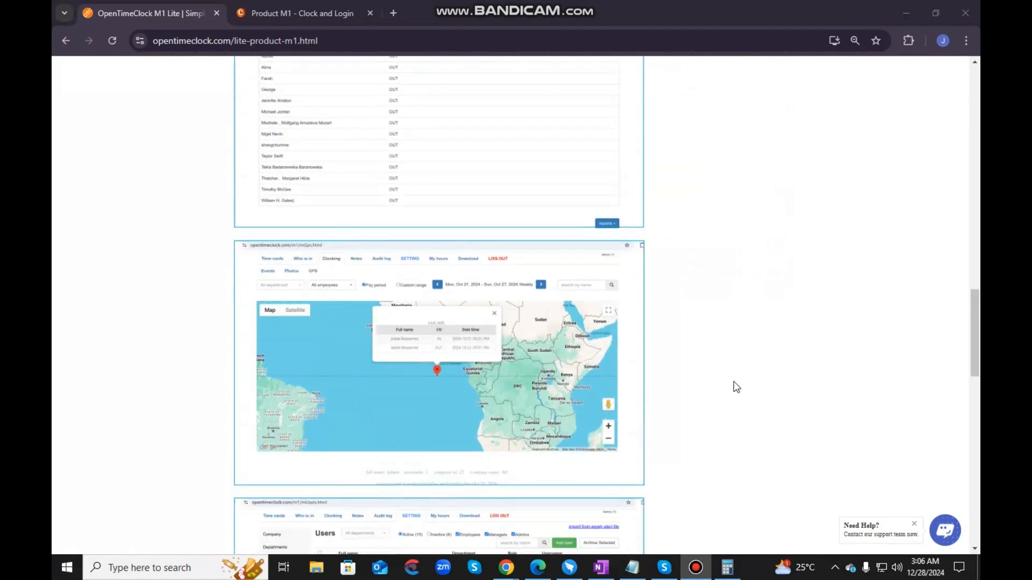
scroll(736, 387, down, 8)
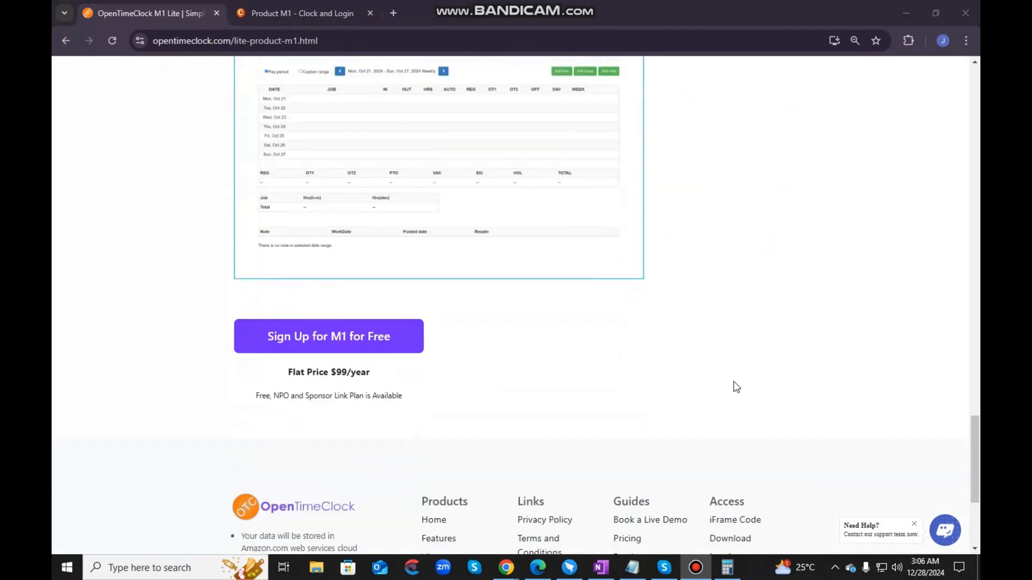
scroll(736, 387, up, 8)
scroll(736, 387, up, 20)
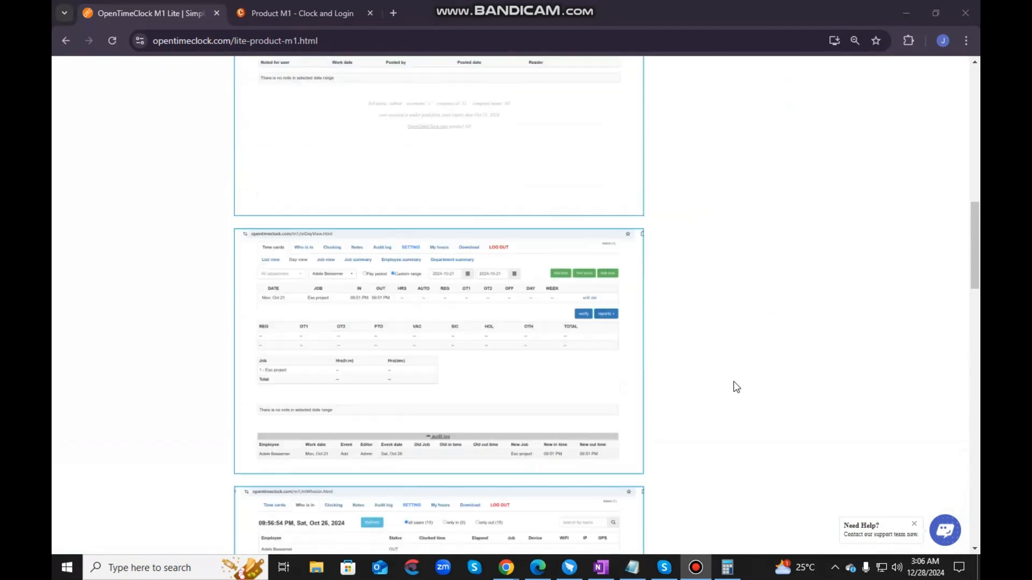
scroll(736, 387, up, 1)
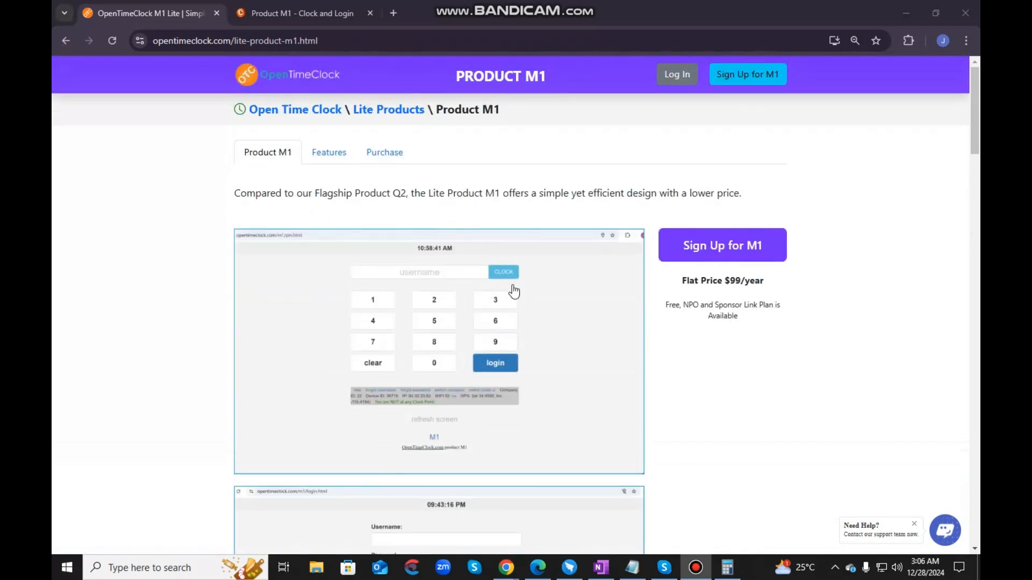
- Open the Product M1 features page and read through the plan comparison table
click(336, 157)
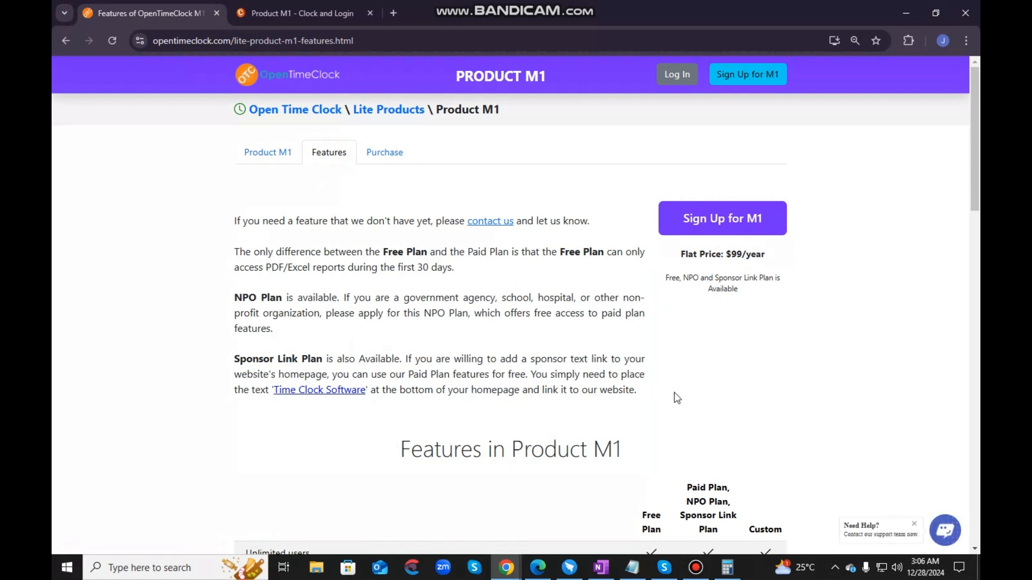
scroll(678, 397, down, 4)
scroll(680, 397, down, 4)
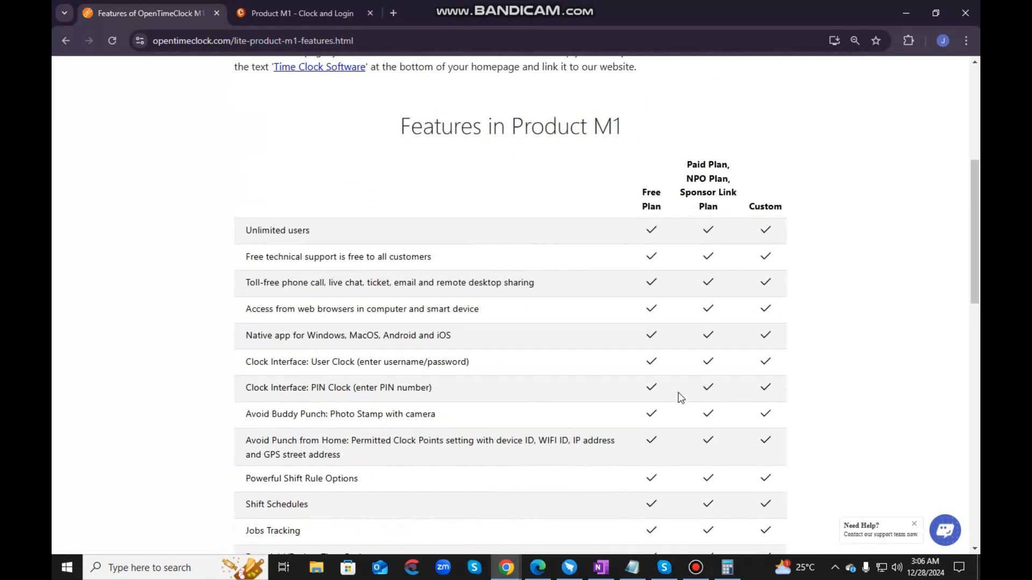
scroll(681, 397, down, 2)
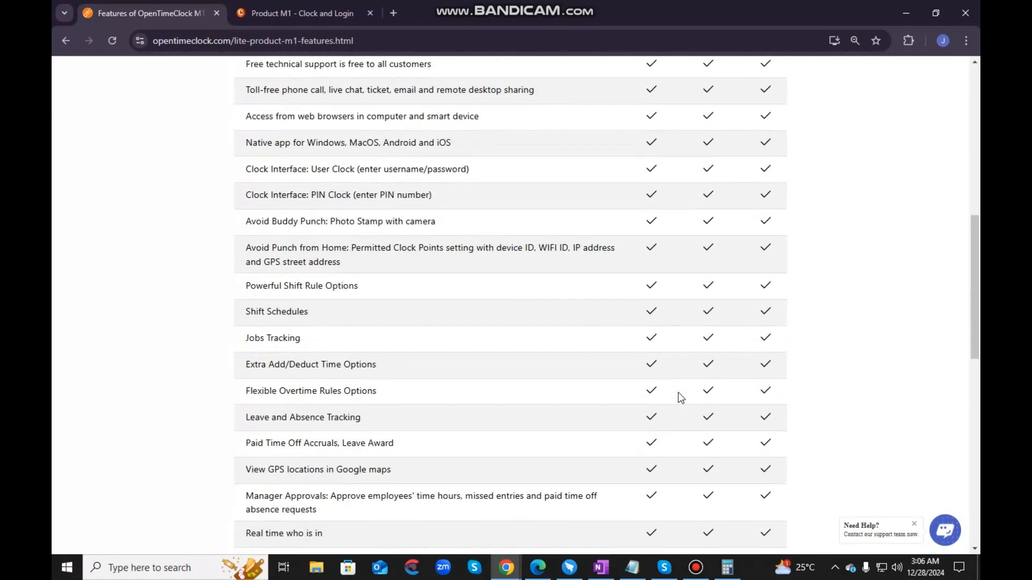
scroll(681, 398, down, 7)
scroll(681, 398, up, 4)
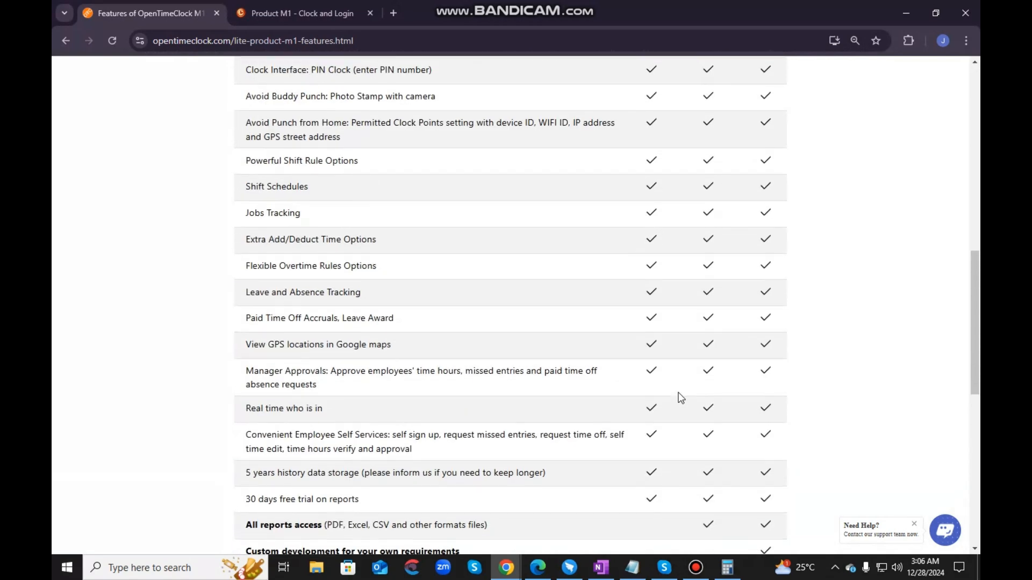
scroll(680, 397, up, 12)
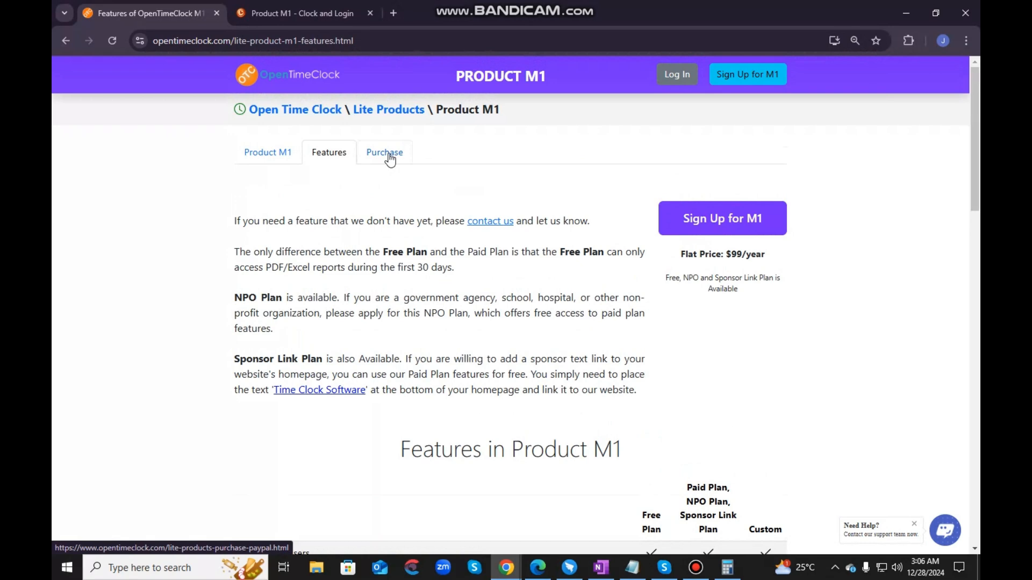
- Open the Lite Products purchase page and examine its PayPal payment form
click(389, 158)
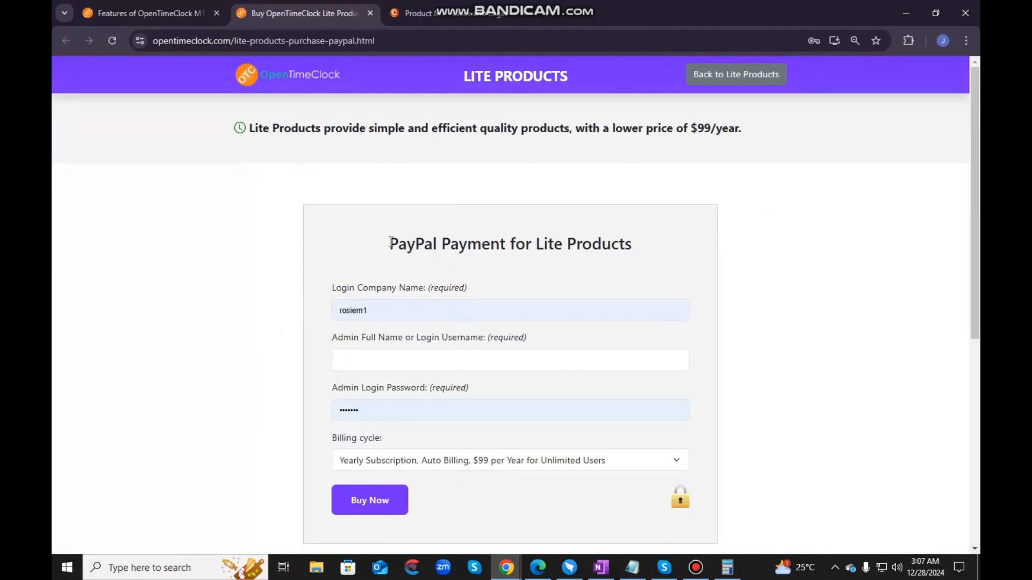
drag(390, 245, 639, 253)
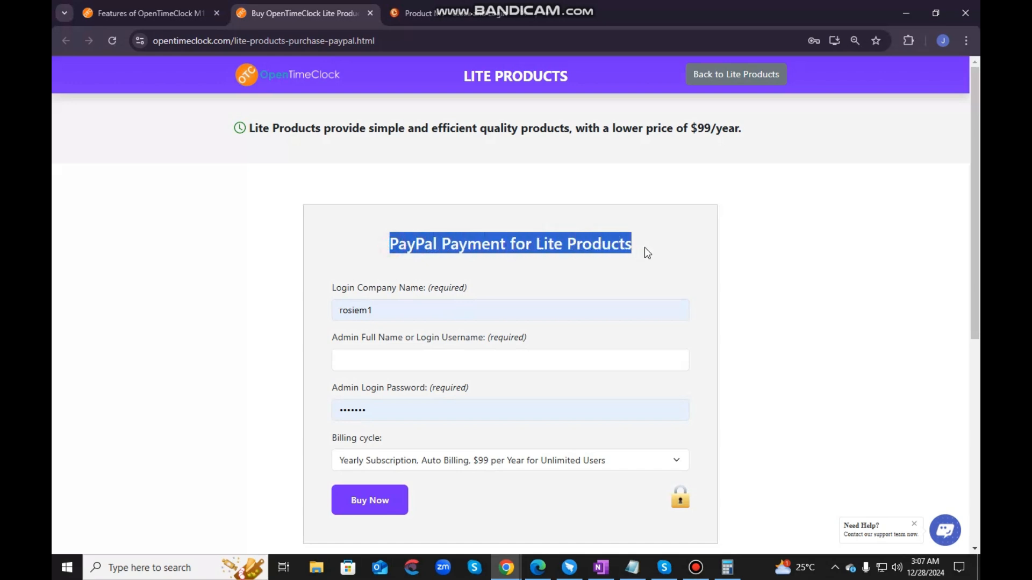
click(645, 249)
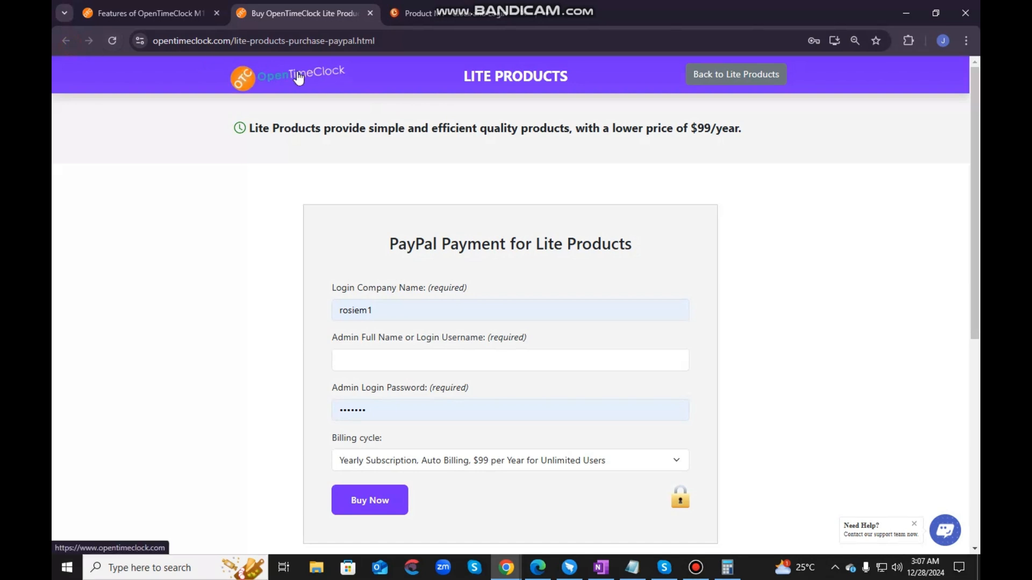
- Return to the Lite Products page, reopen Product M1 and bring up its company account sign-up form
click(722, 75)
scroll(440, 355, down, 1)
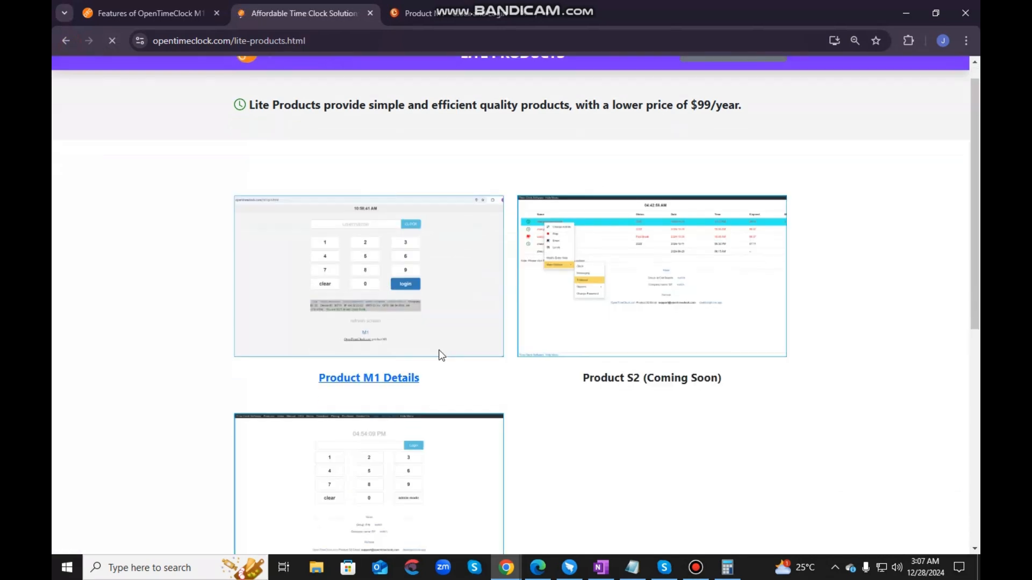
click(404, 260)
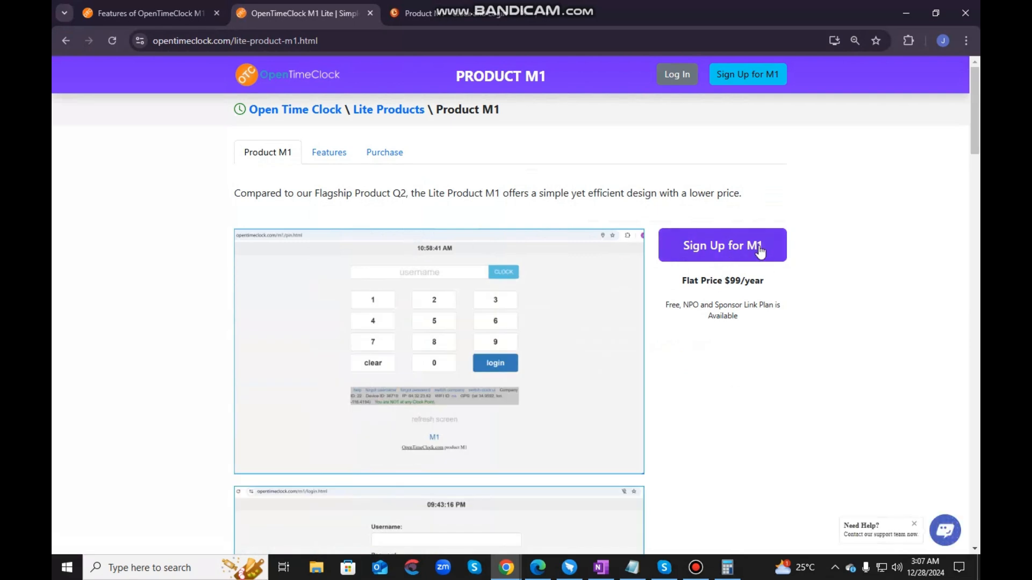
click(721, 248)
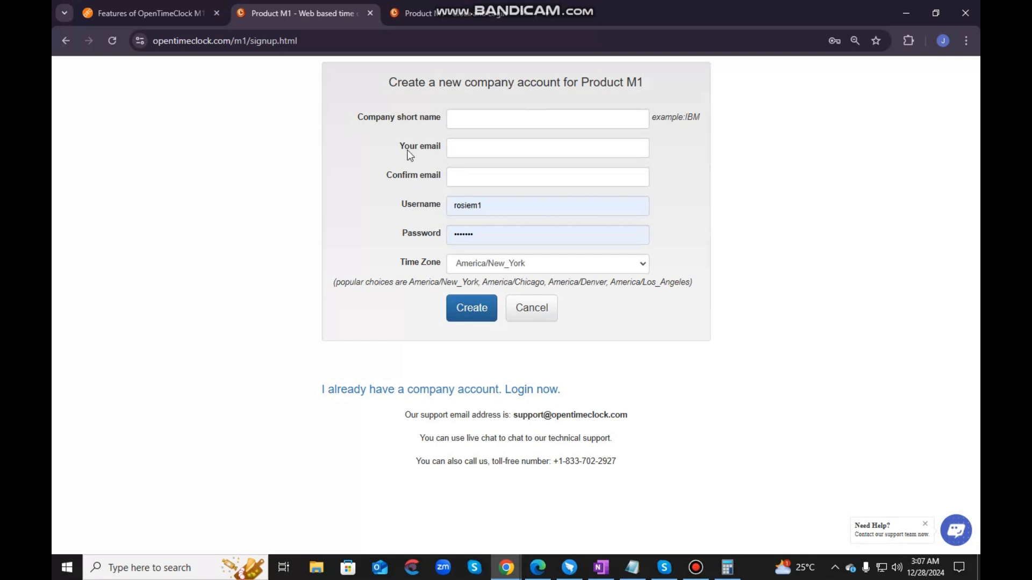
- Examine the email, username, password and time zone fields of the Product M1 sign-up form
drag(408, 150, 440, 150)
click(406, 178)
click(410, 206)
drag(437, 231, 442, 233)
click(477, 271)
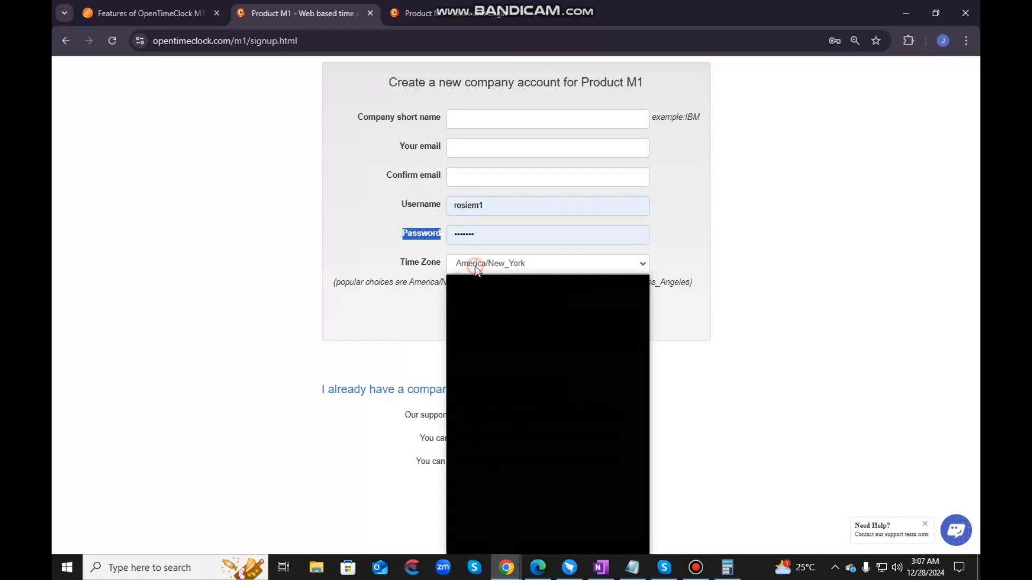
click(755, 288)
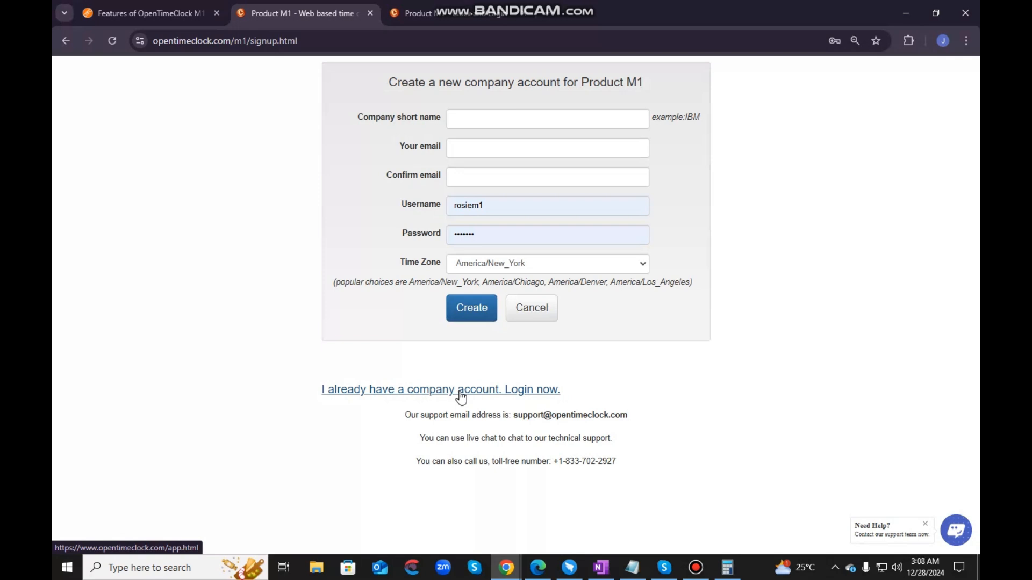
- Go to the Product M1 login page from the features page and check the company name below the form
click(166, 3)
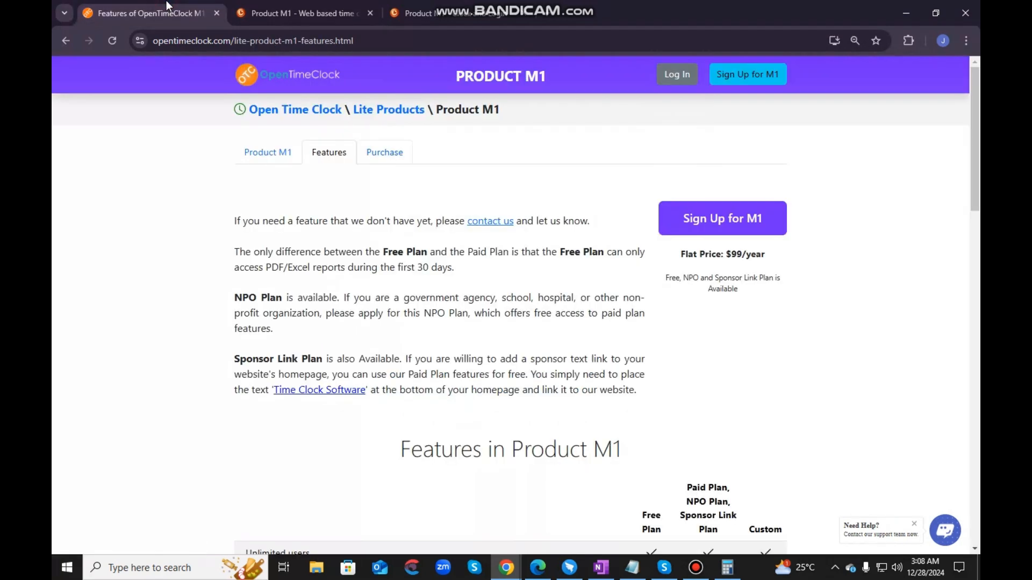
click(662, 77)
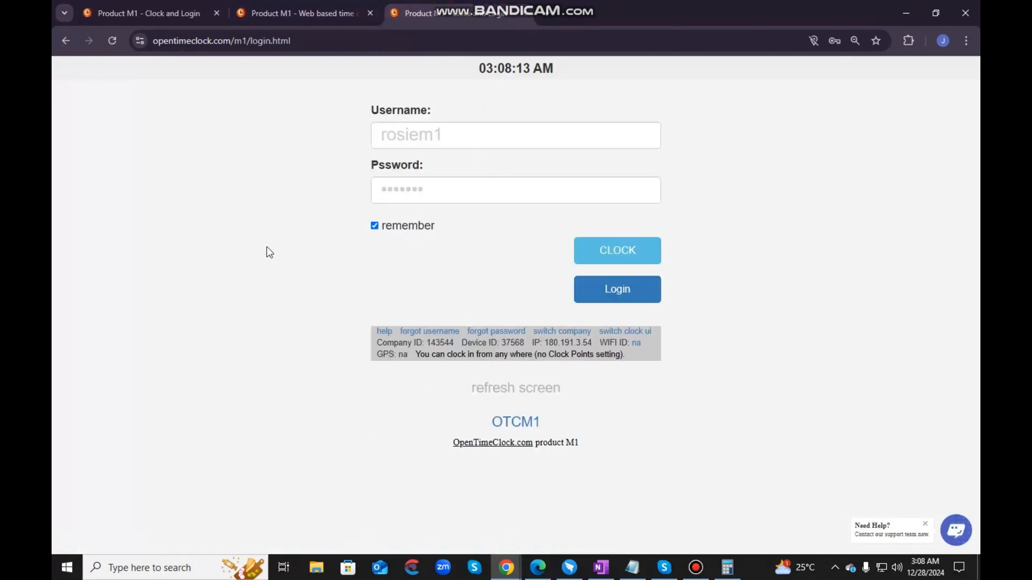
click(547, 420)
drag(549, 423, 472, 428)
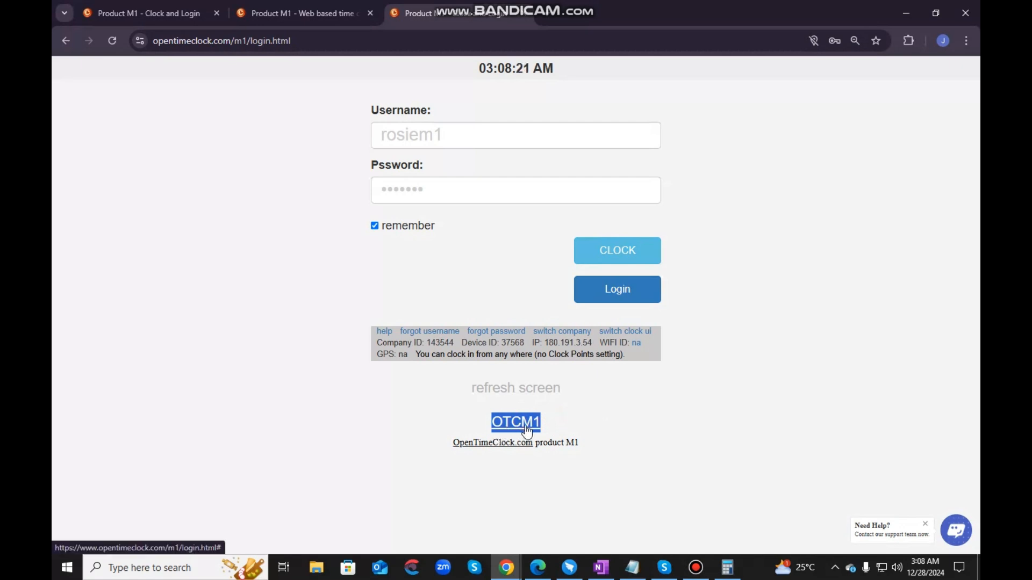
click(549, 423)
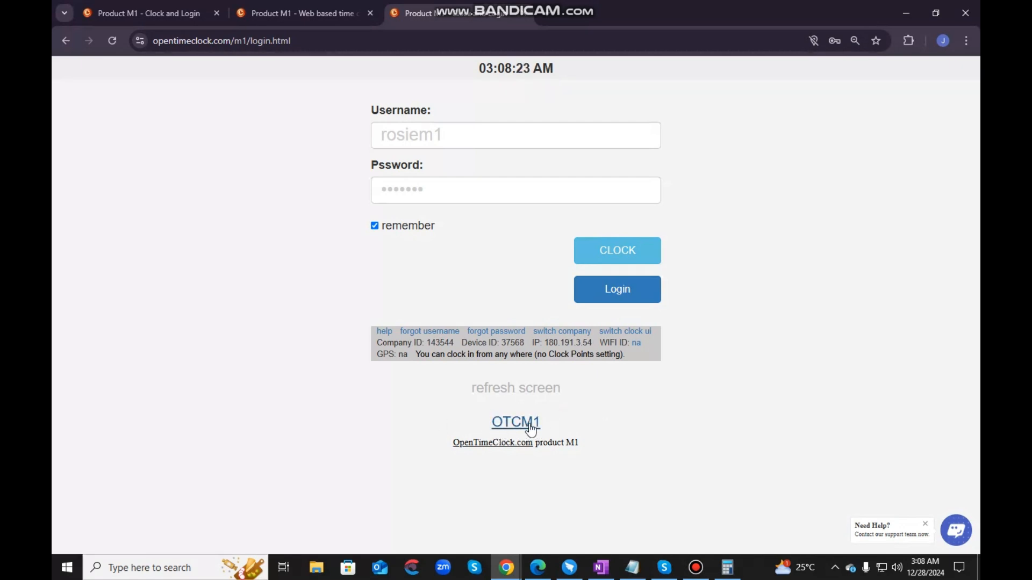
click(547, 422)
drag(547, 423, 483, 422)
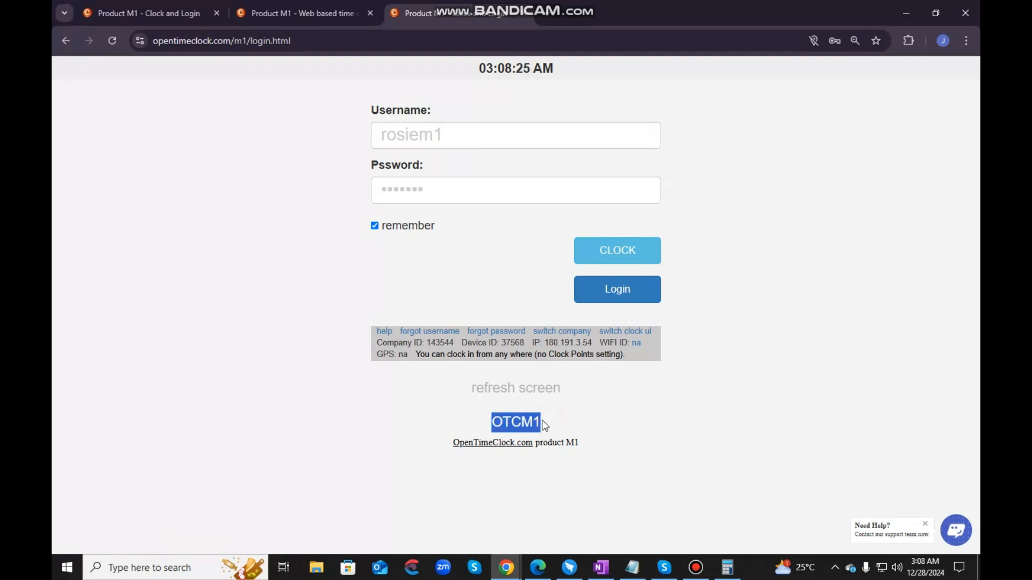
click(266, 148)
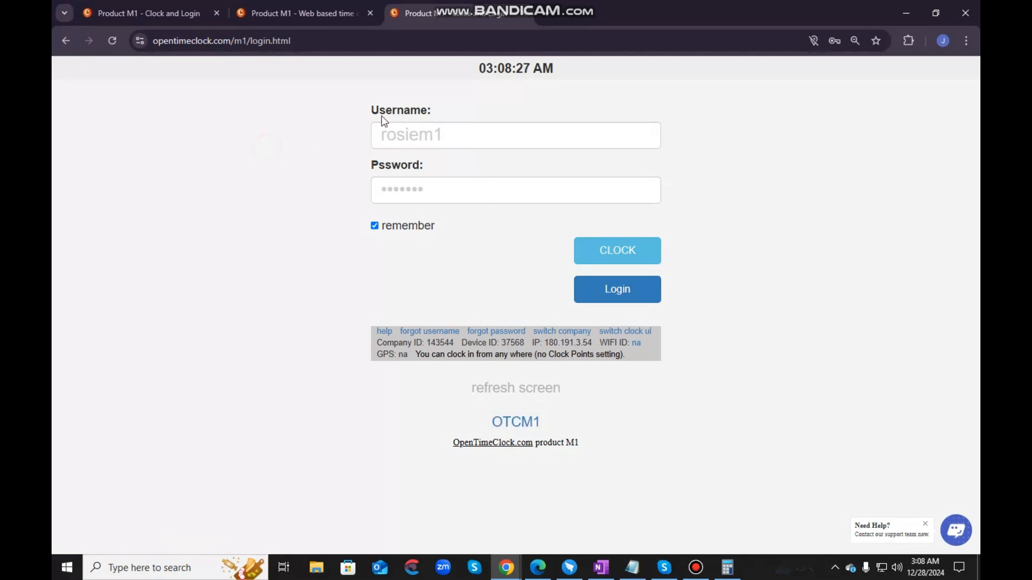
- Examine the username and password fields of the Product M1 login form
drag(369, 112, 426, 111)
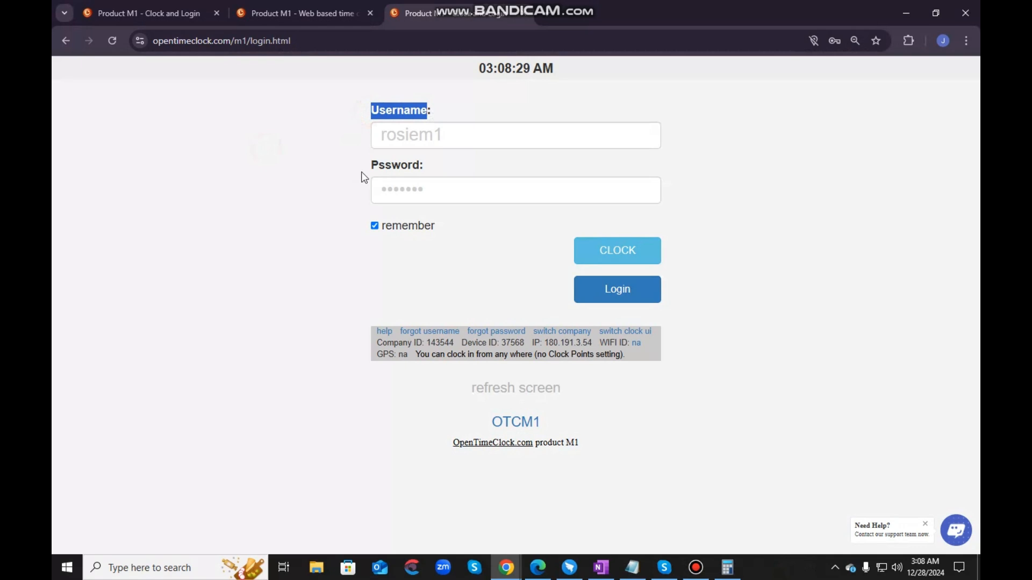
drag(362, 170, 424, 170)
click(237, 247)
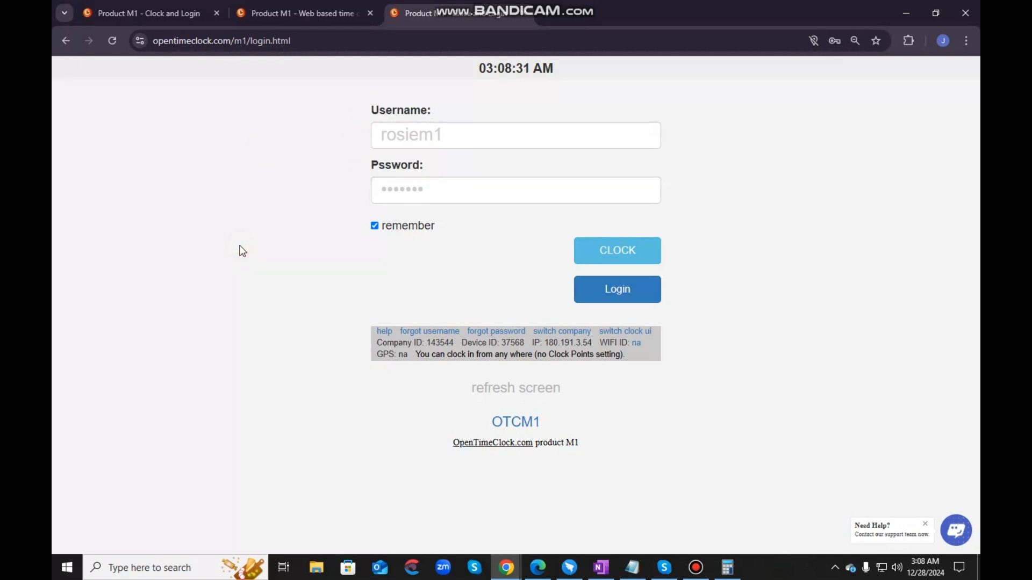
click(452, 137)
click(482, 168)
click(461, 189)
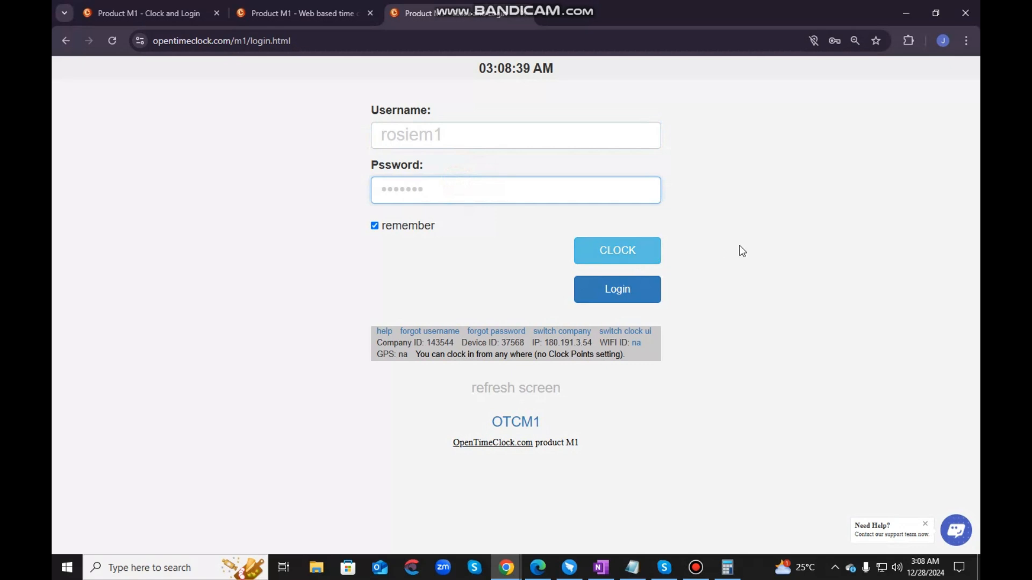
- Open the clocking page with the saved credentials and save a note reading "Sample notes"
click(621, 258)
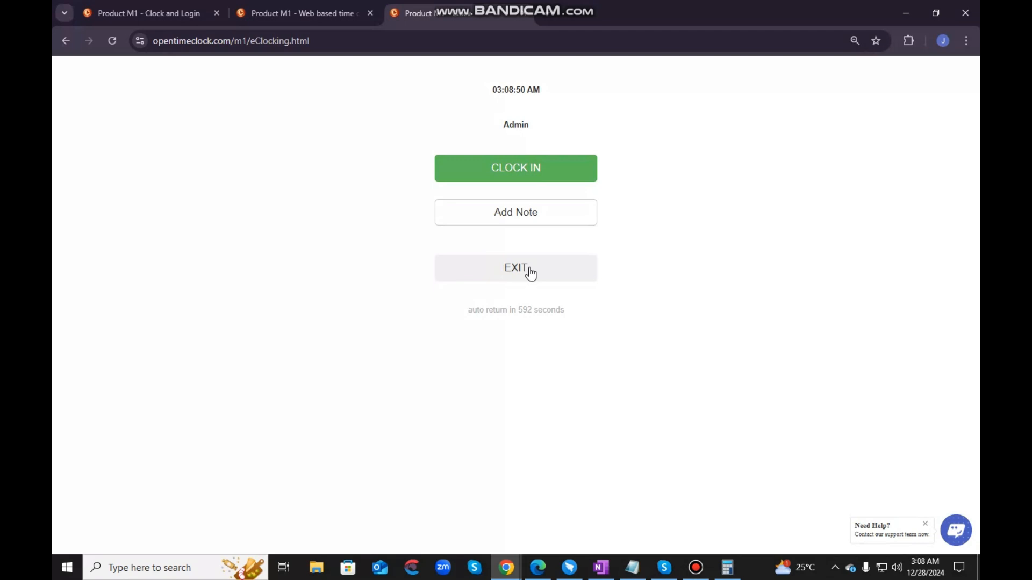
click(526, 213)
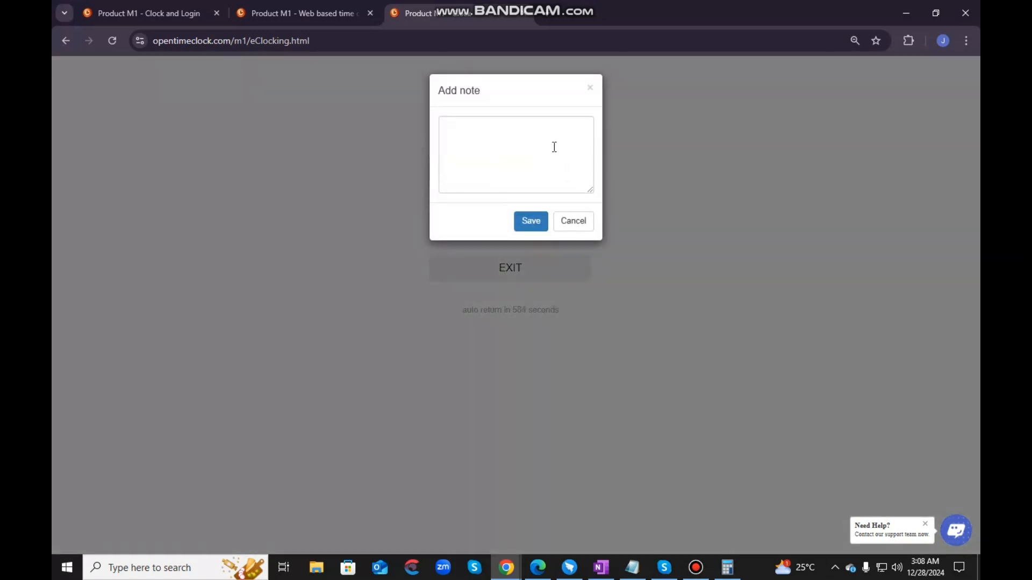
click(554, 146)
text(Sam)
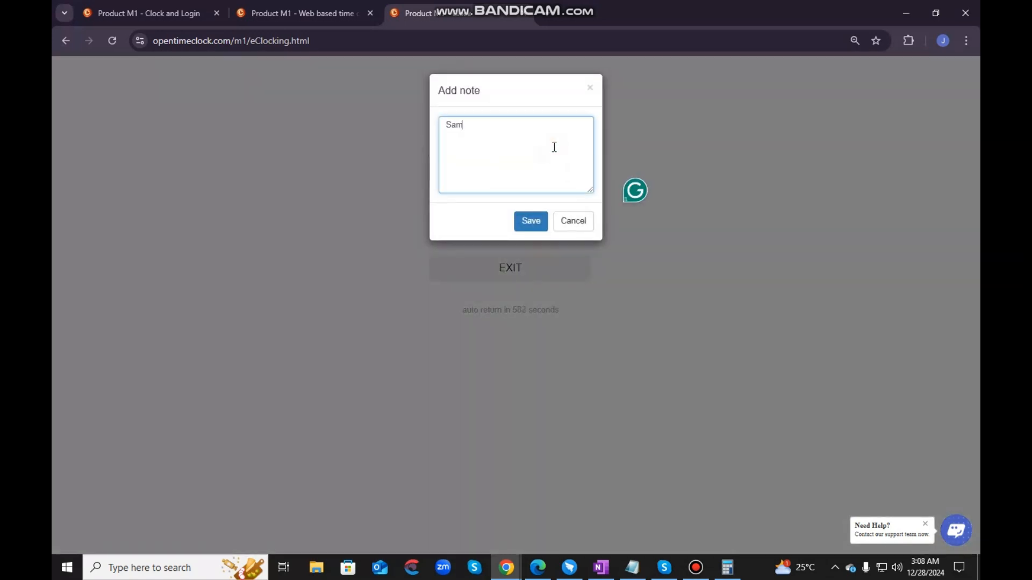
text(ple notes)
click(531, 221)
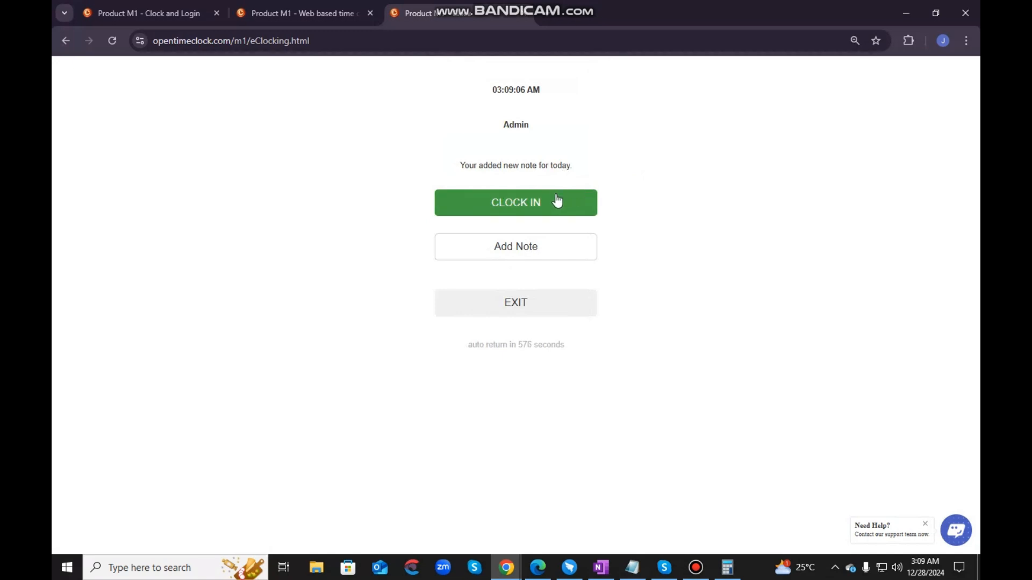
- Clock the Admin account in, reopen its clocking page from the login form, and clock it out
click(557, 200)
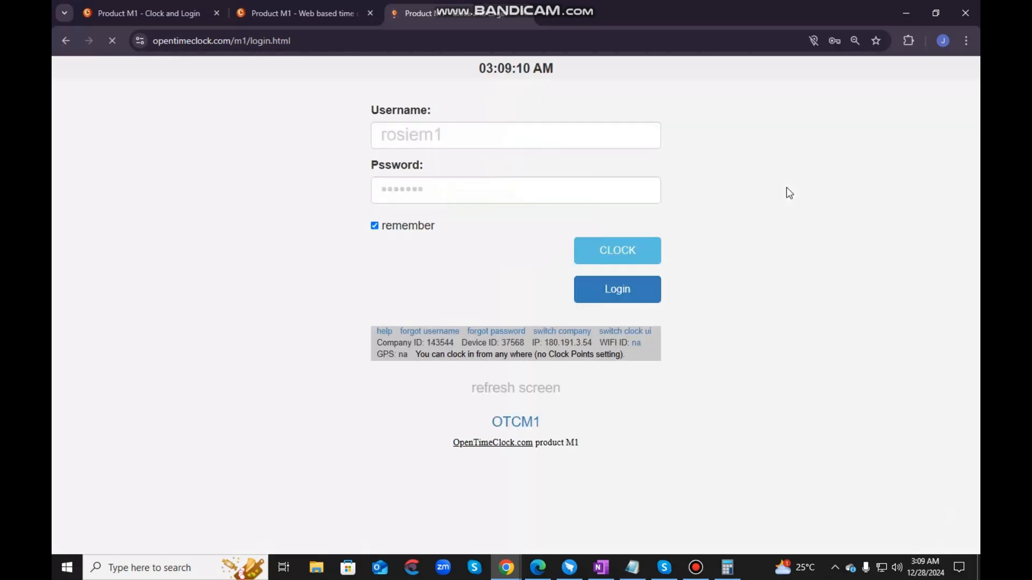
click(476, 137)
click(526, 179)
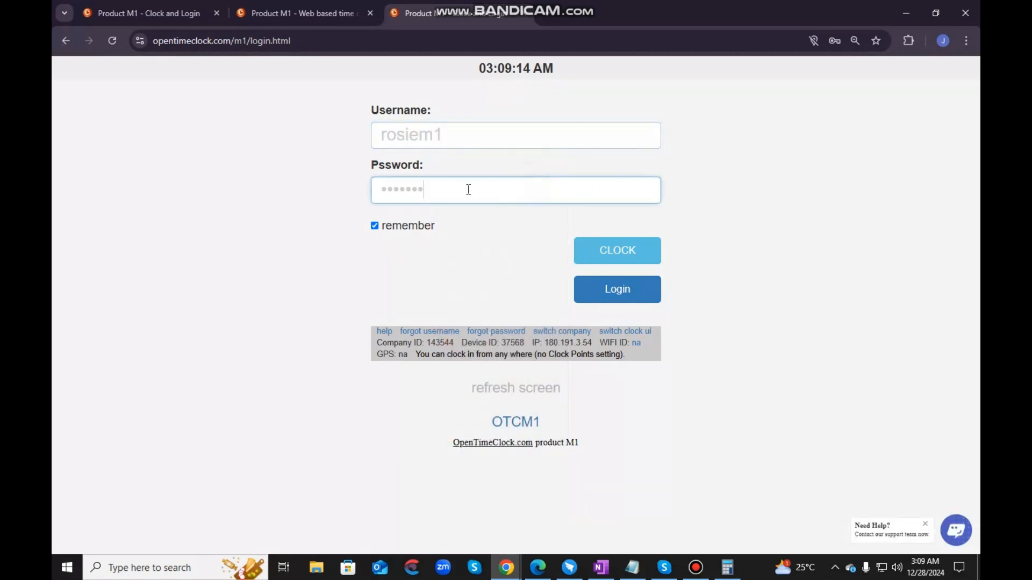
click(458, 240)
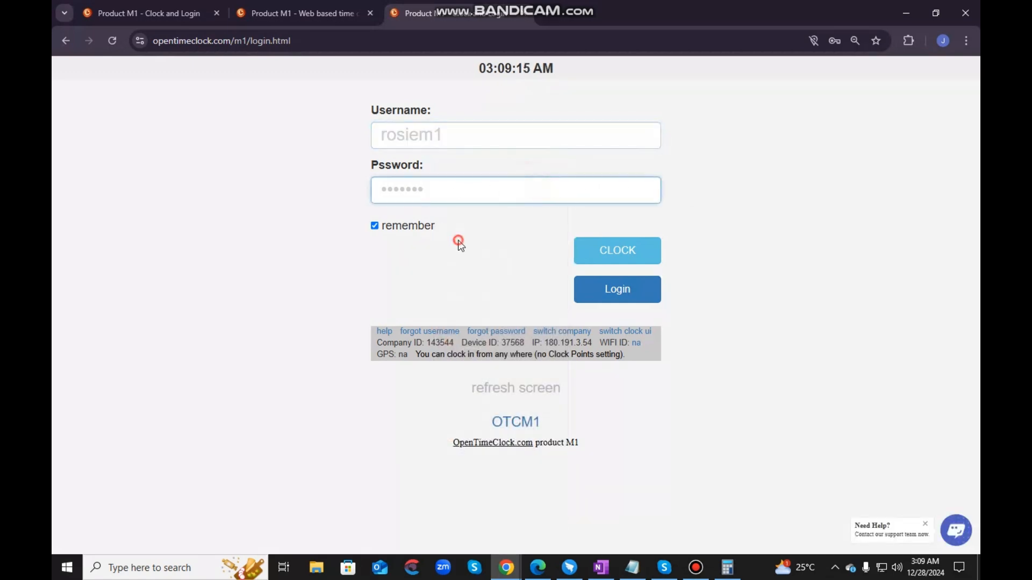
click(622, 258)
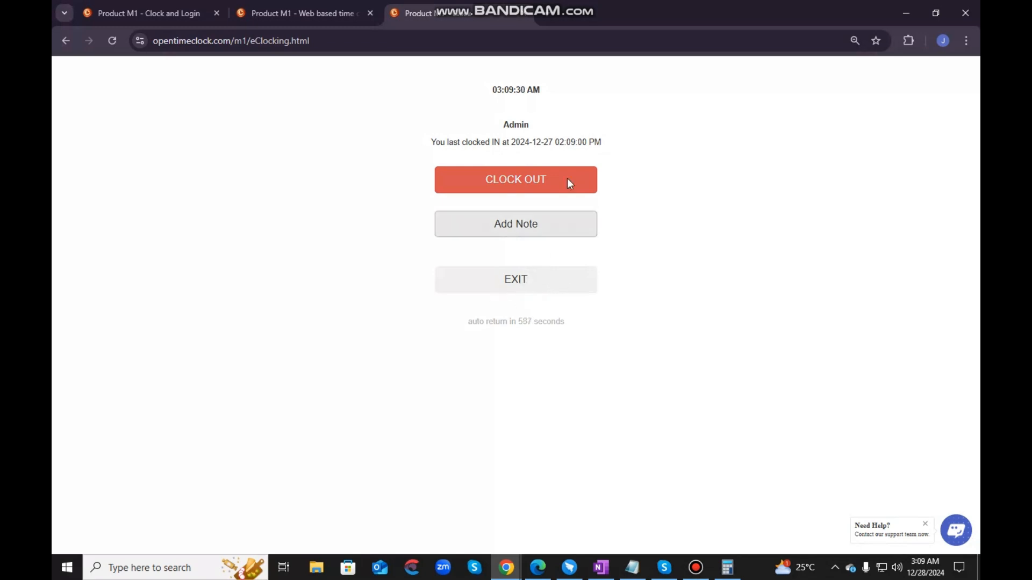
click(521, 182)
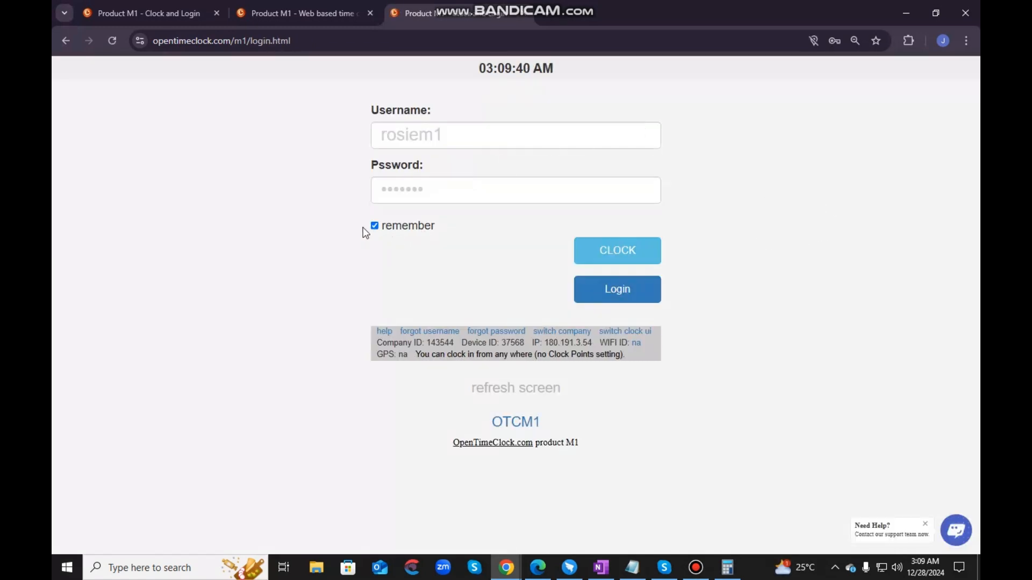
- Examine the remember option and the company, device, IP, WIFI and GPS details below the login form
drag(439, 230, 375, 236)
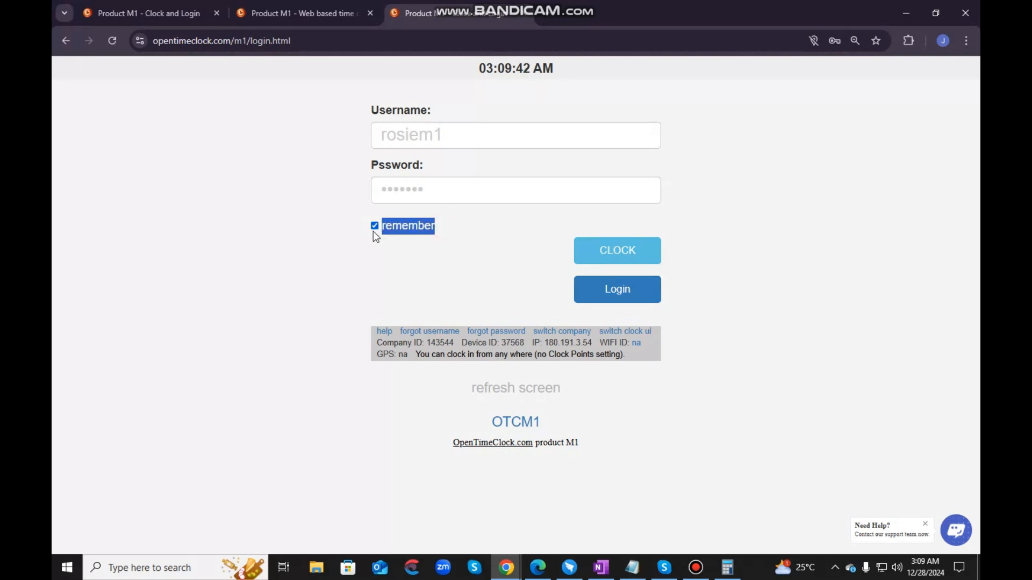
click(433, 247)
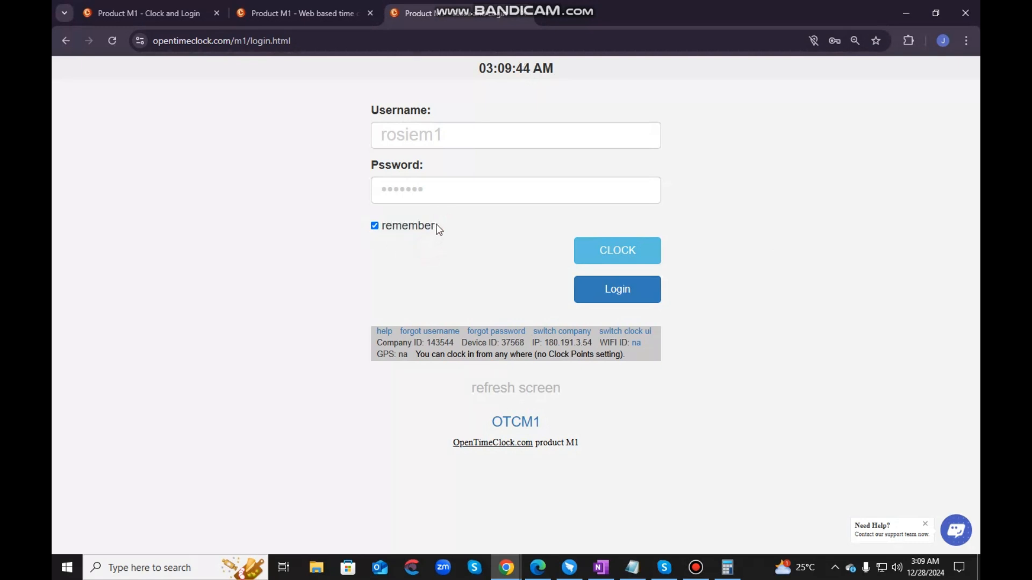
drag(444, 225, 377, 234)
click(434, 238)
click(374, 228)
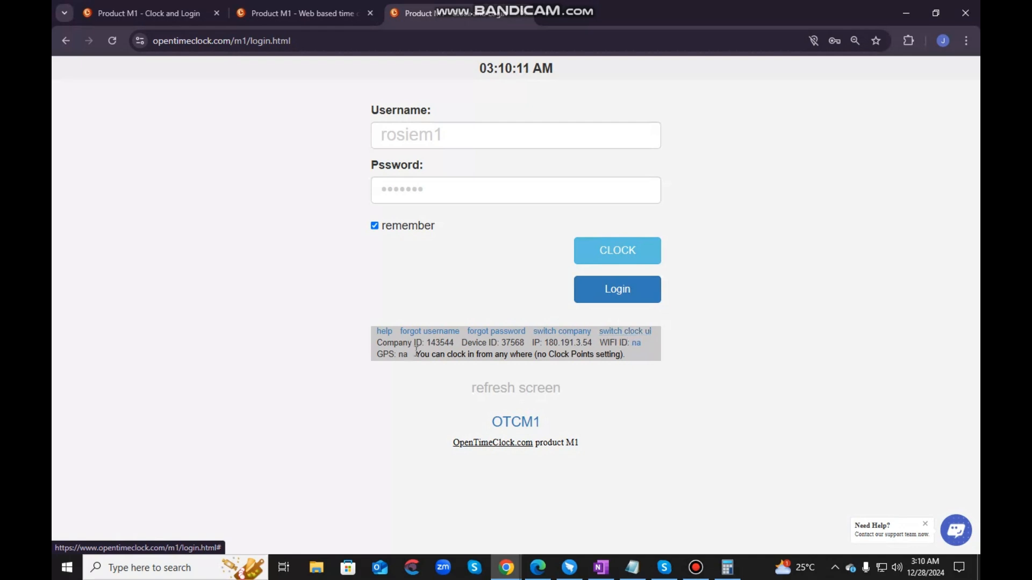
drag(374, 341, 630, 357)
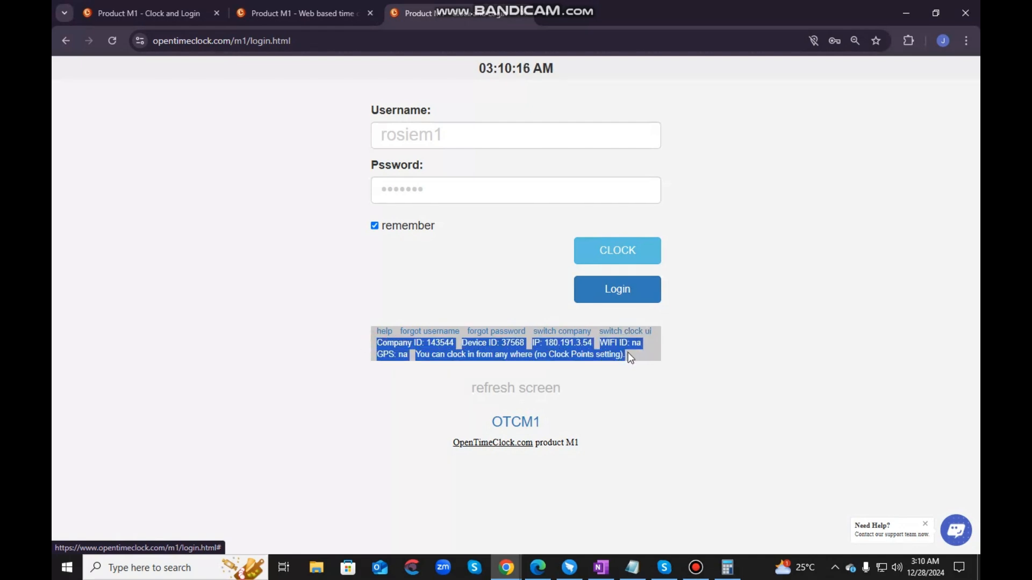
click(746, 366)
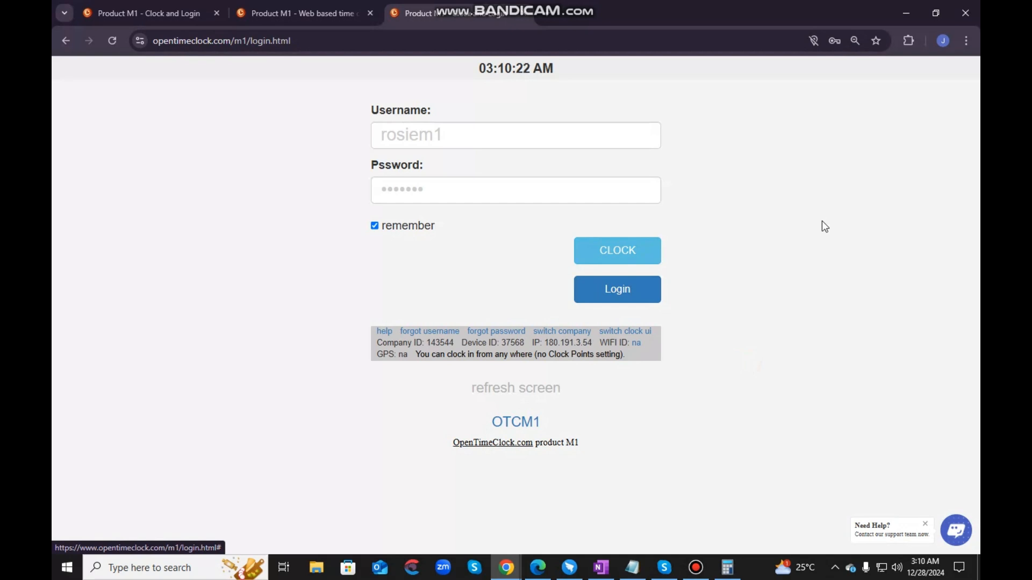
- Log in to the Product M1 account and open its Company settings
click(615, 295)
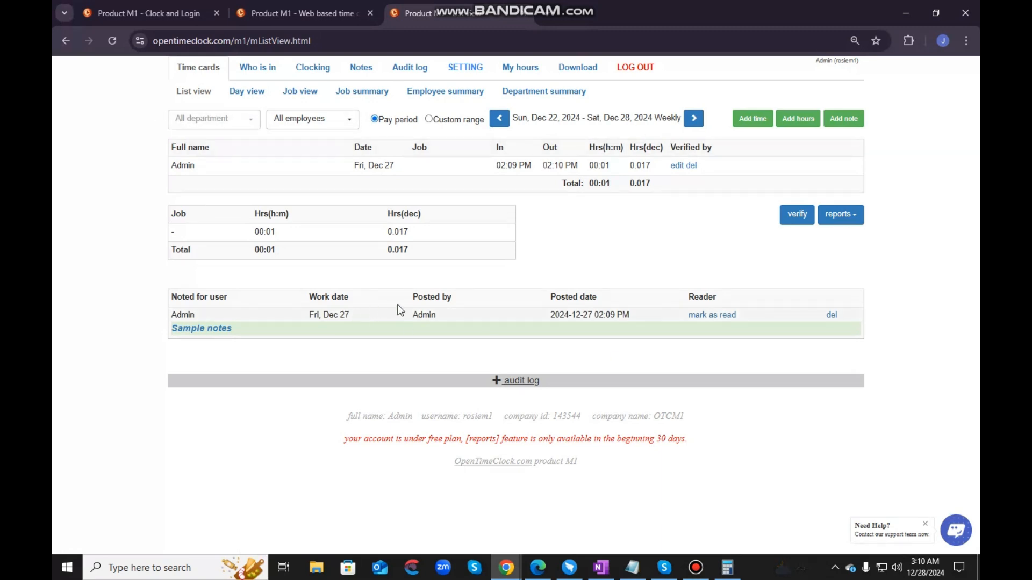
click(463, 71)
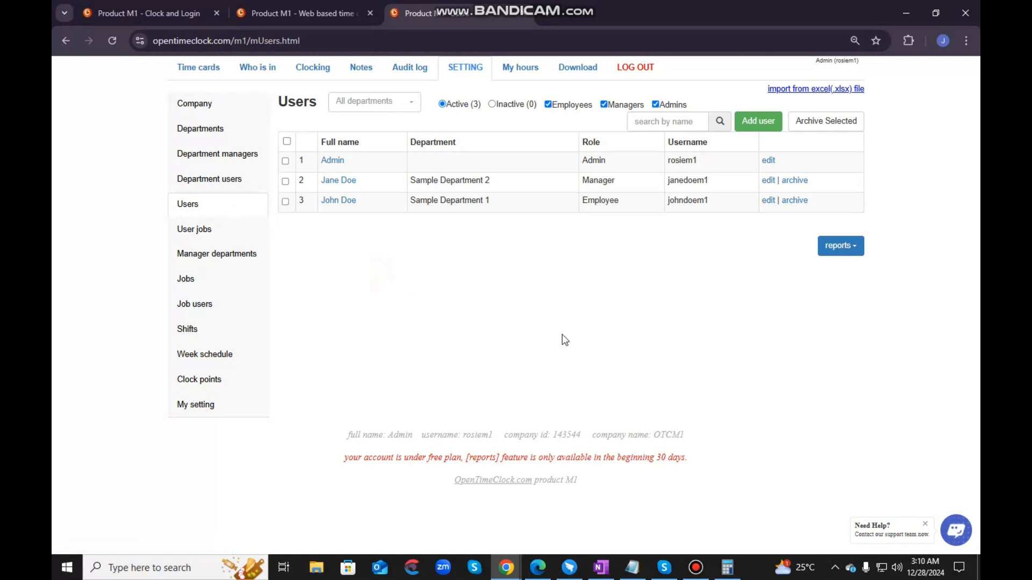
click(202, 109)
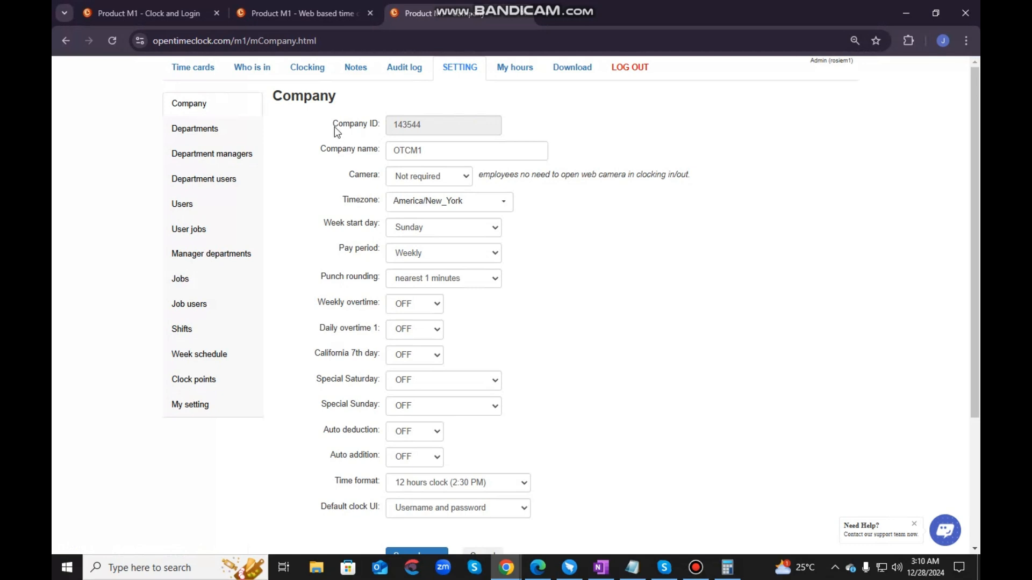
- Examine the Company ID and Company name fields in the Company settings
drag(331, 124, 380, 128)
click(380, 128)
triple_click(380, 128)
key(alt+Tab)
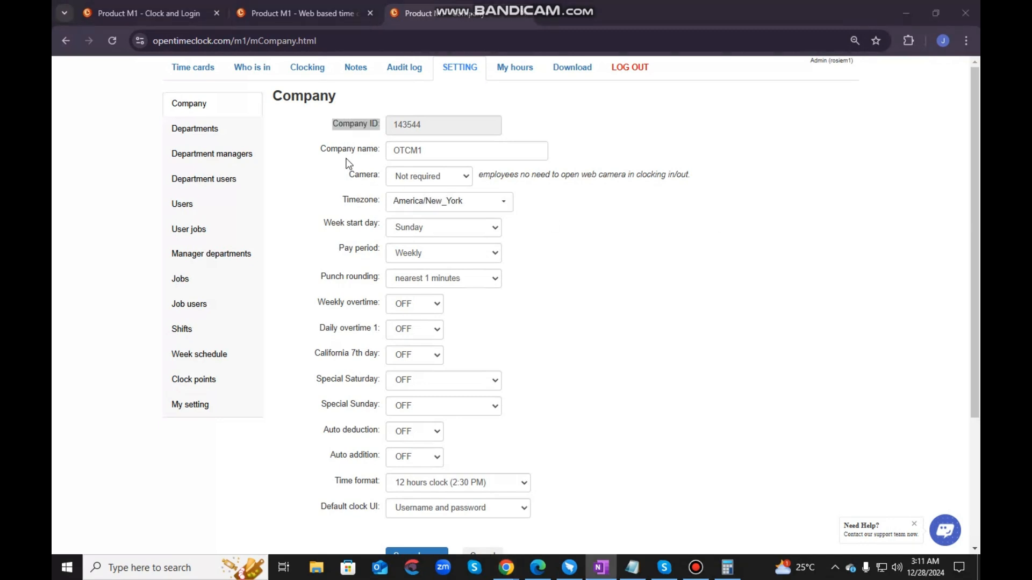
double_click(321, 150)
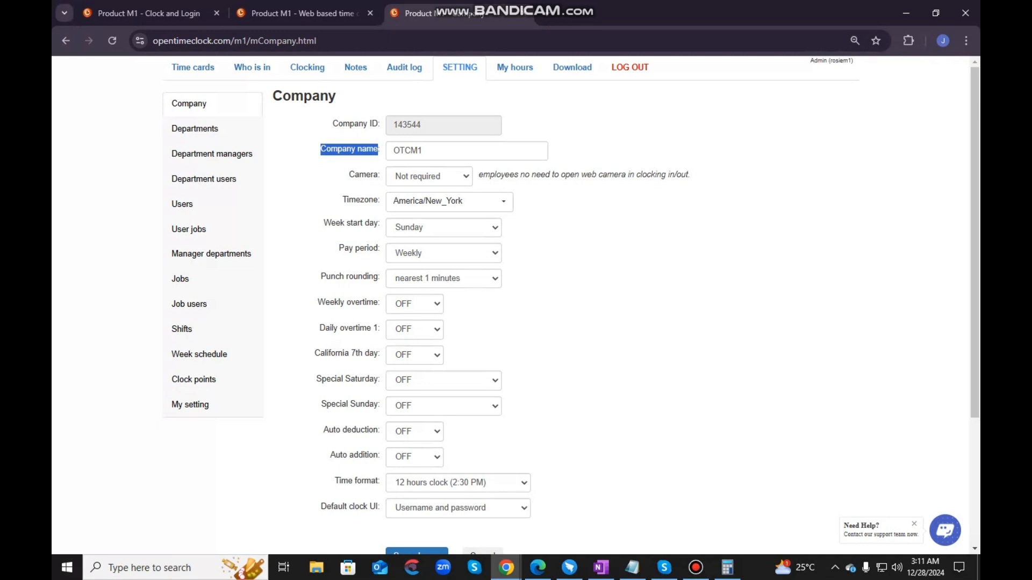
click(819, 312)
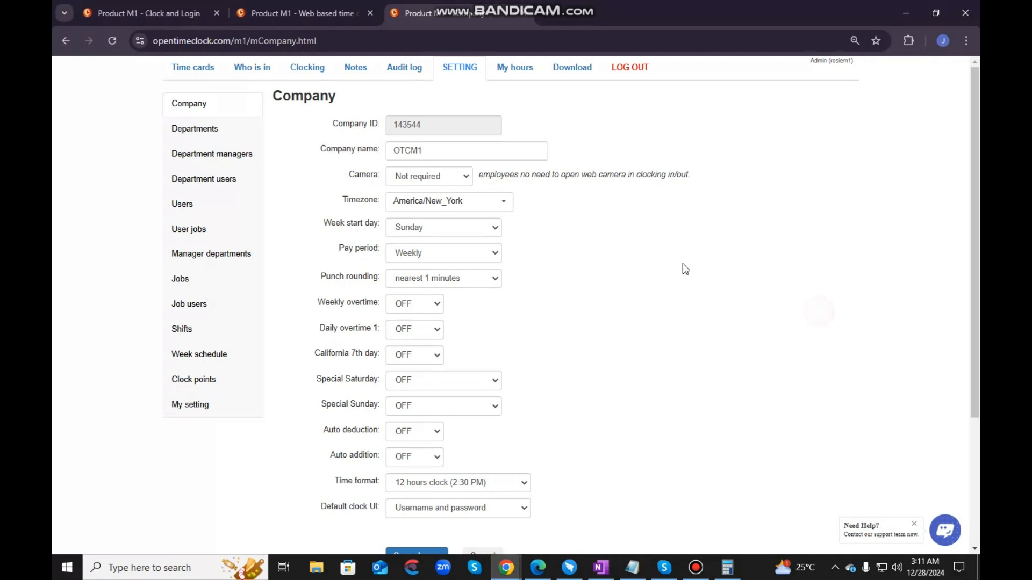
drag(428, 152, 387, 153)
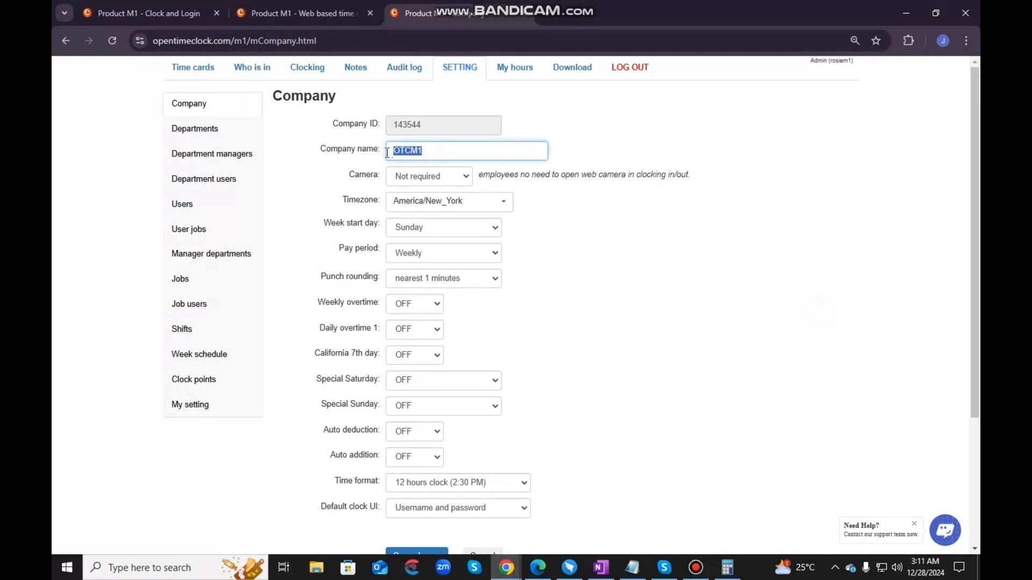
click(604, 339)
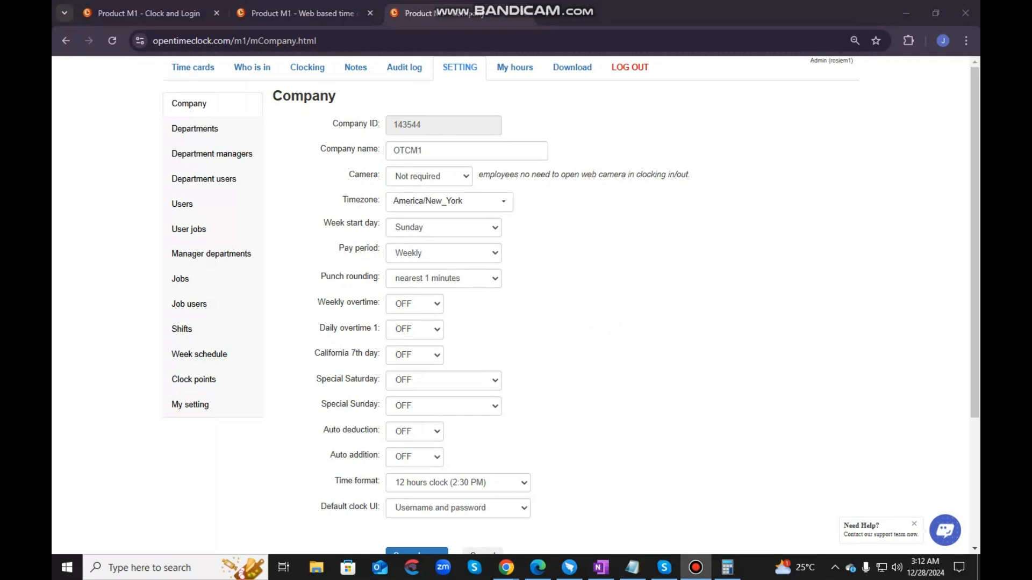
- Set the company's Camera option to Required, read its description and dismiss the DingTalk notification
click(417, 177)
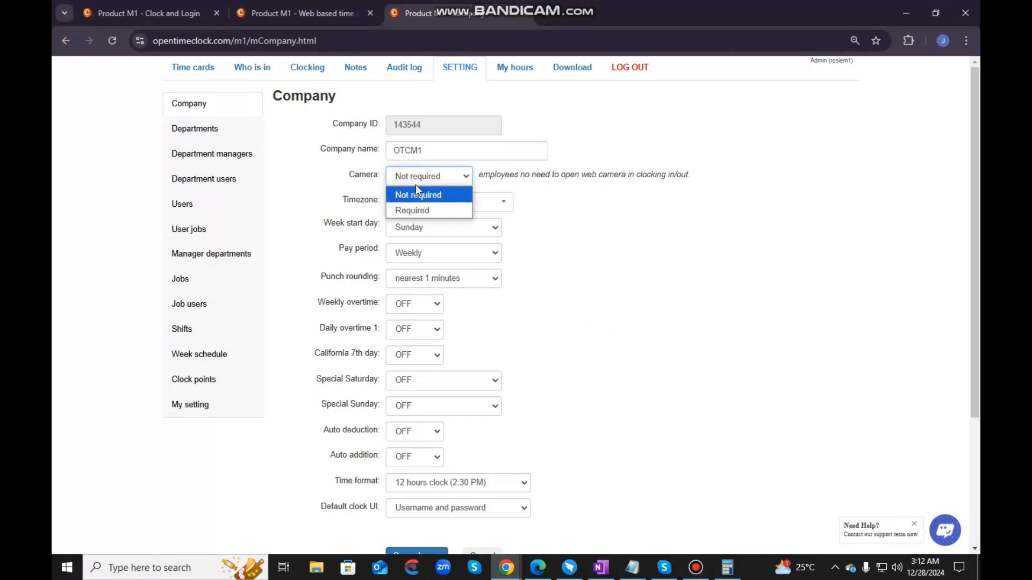
click(421, 212)
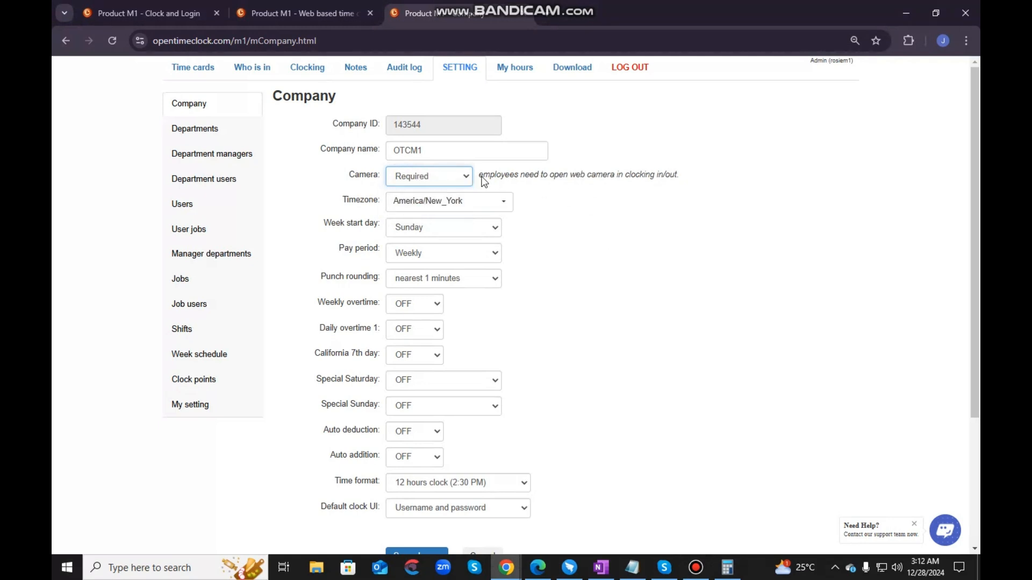
drag(479, 176, 679, 176)
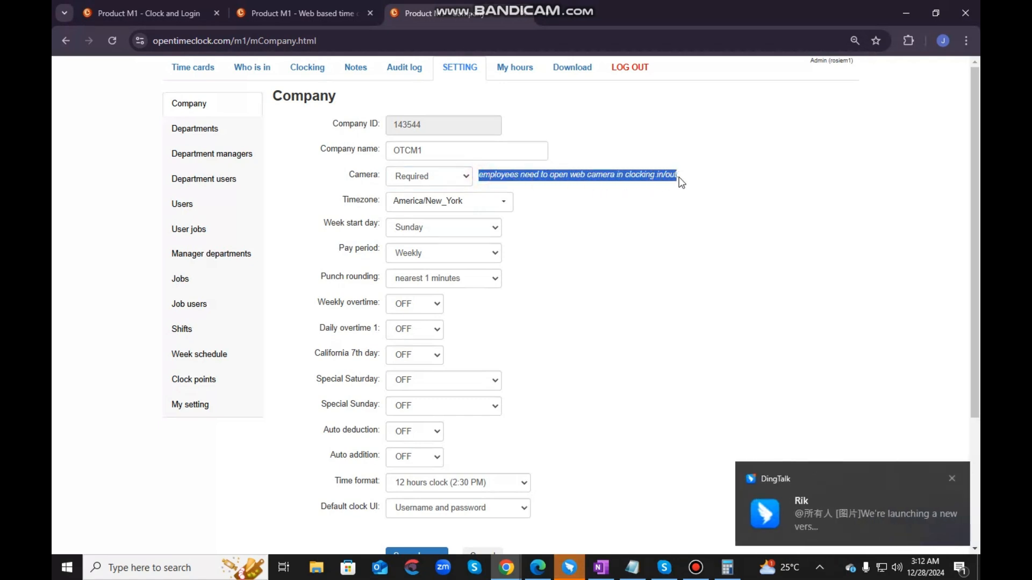
click(952, 478)
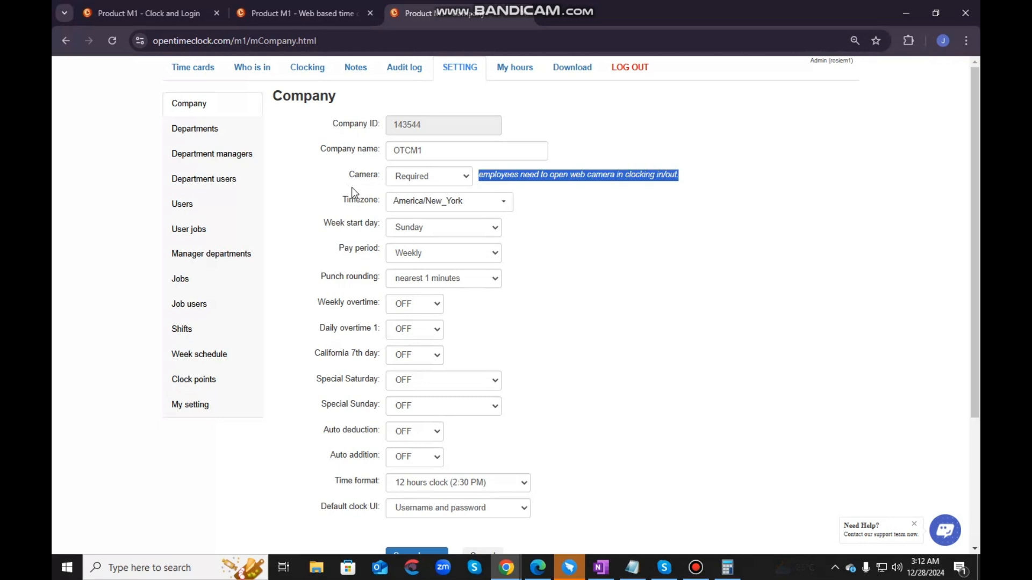
- Review the available choices for the company's Timezone and Week start day without changing either setting
click(425, 204)
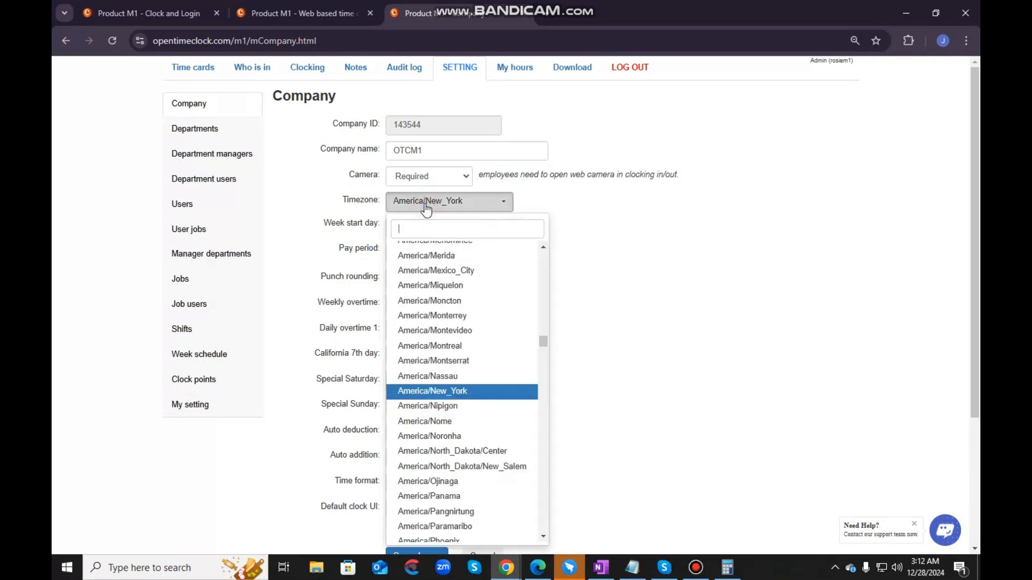
click(707, 243)
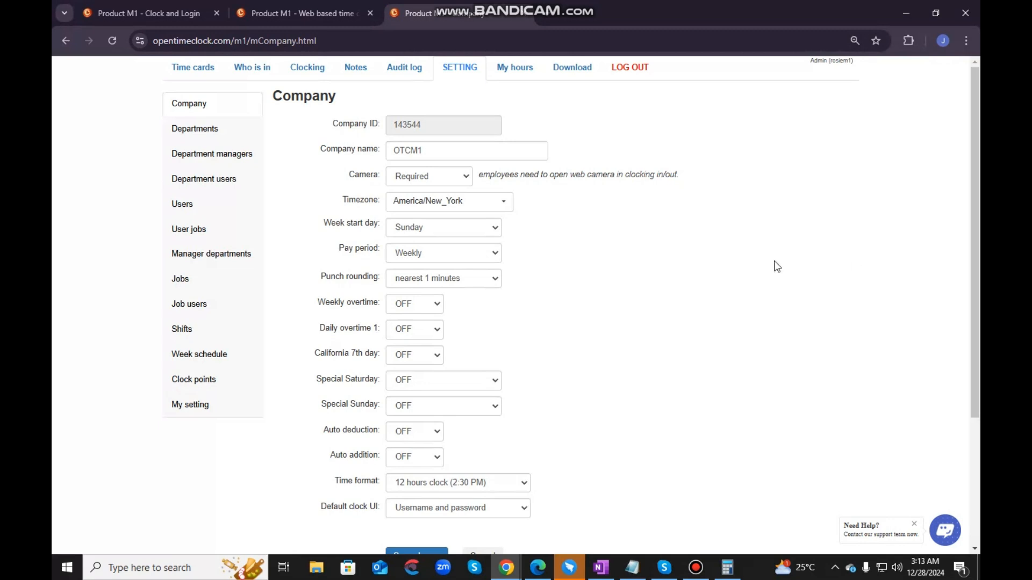
drag(331, 229, 432, 232)
click(459, 230)
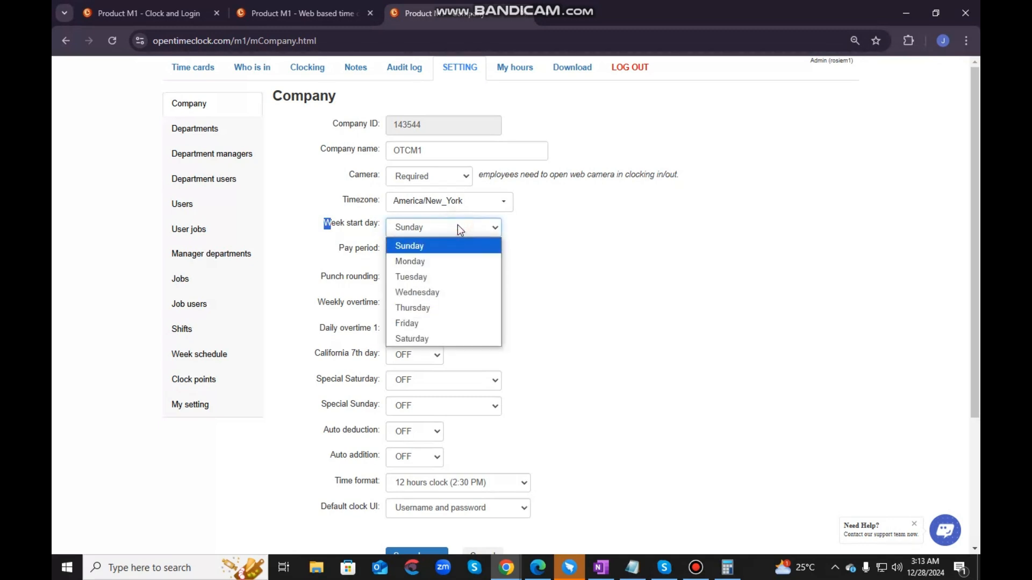
click(651, 227)
click(489, 230)
click(848, 356)
- Review the available Pay period choices in the Company settings
scroll(641, 264, down, 1)
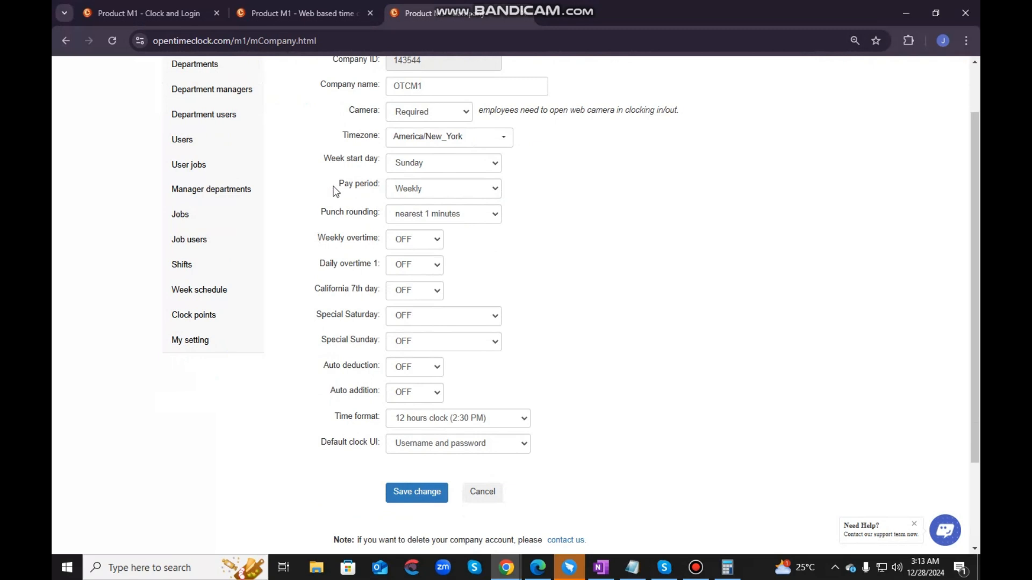
drag(378, 191, 420, 193)
click(433, 189)
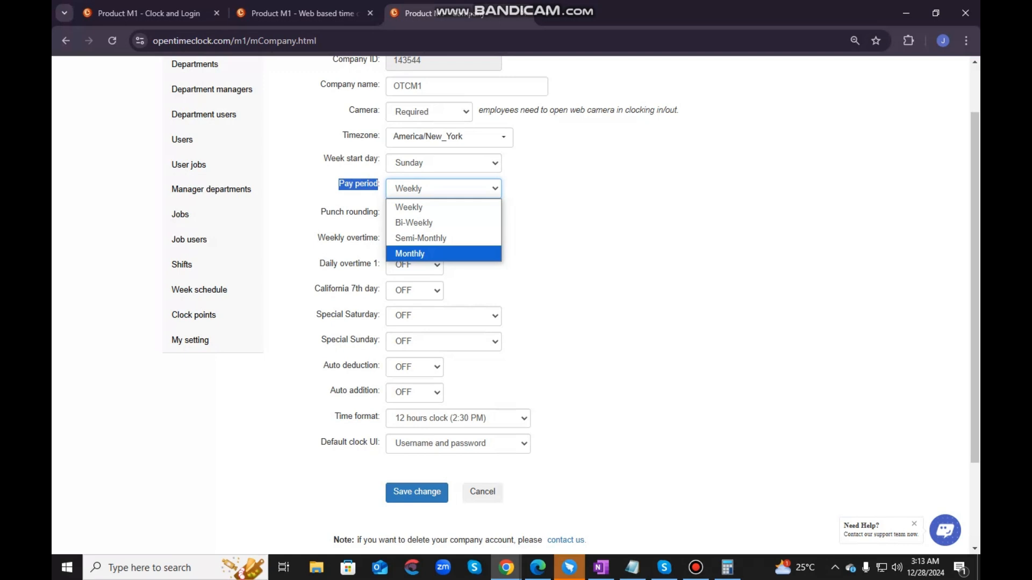
- Review the available Punch rounding intervals and set Punch rounding to OFF in the Company settings
scroll(642, 244, down, 1)
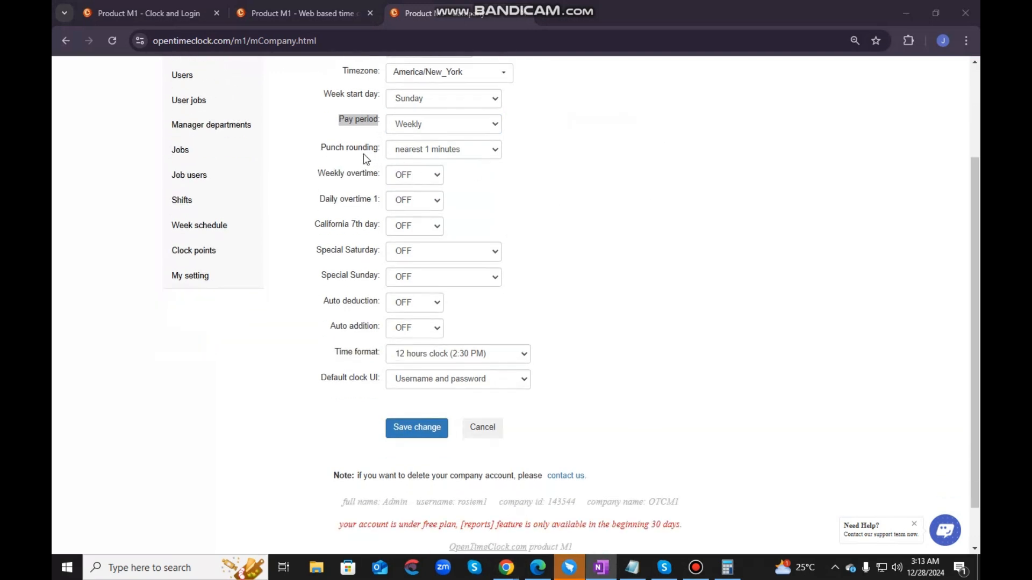
drag(318, 149, 375, 157)
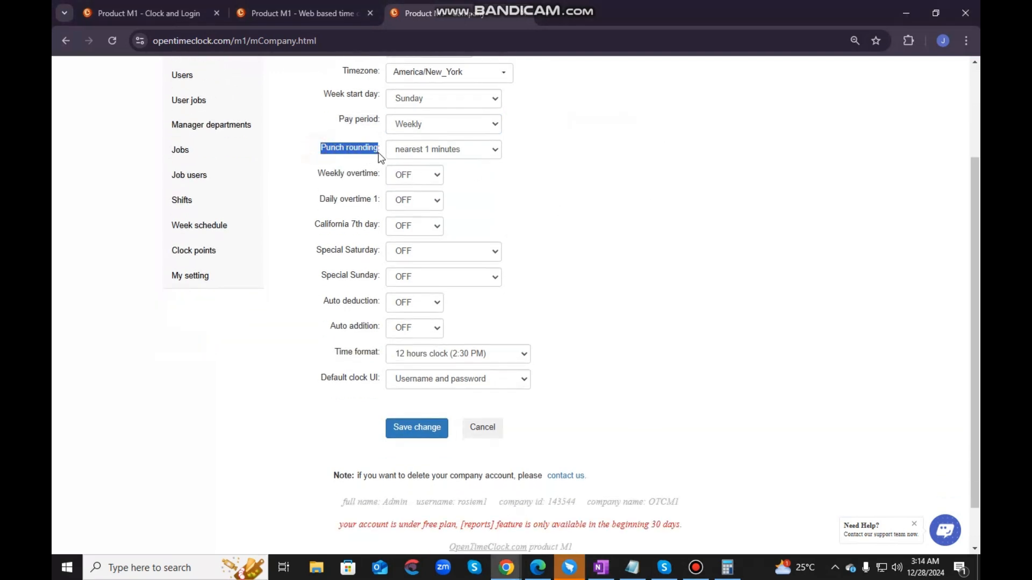
click(435, 151)
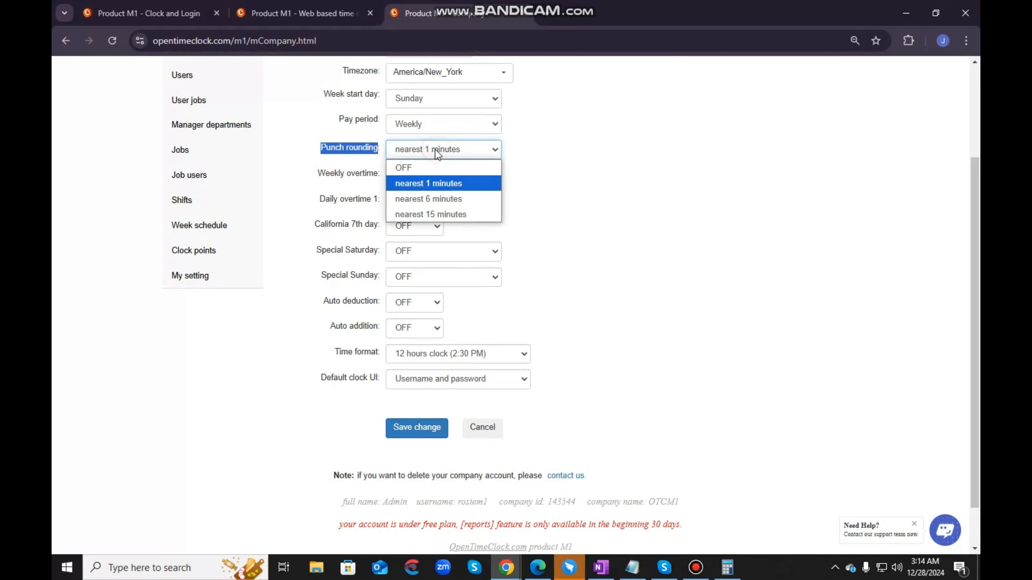
click(436, 168)
click(455, 151)
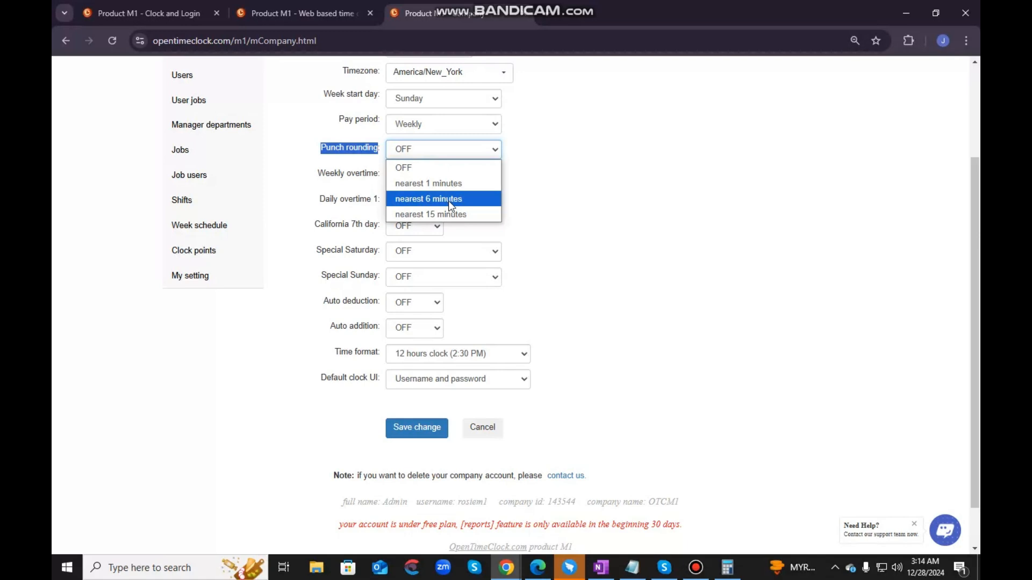
key(Down)
key(F12)
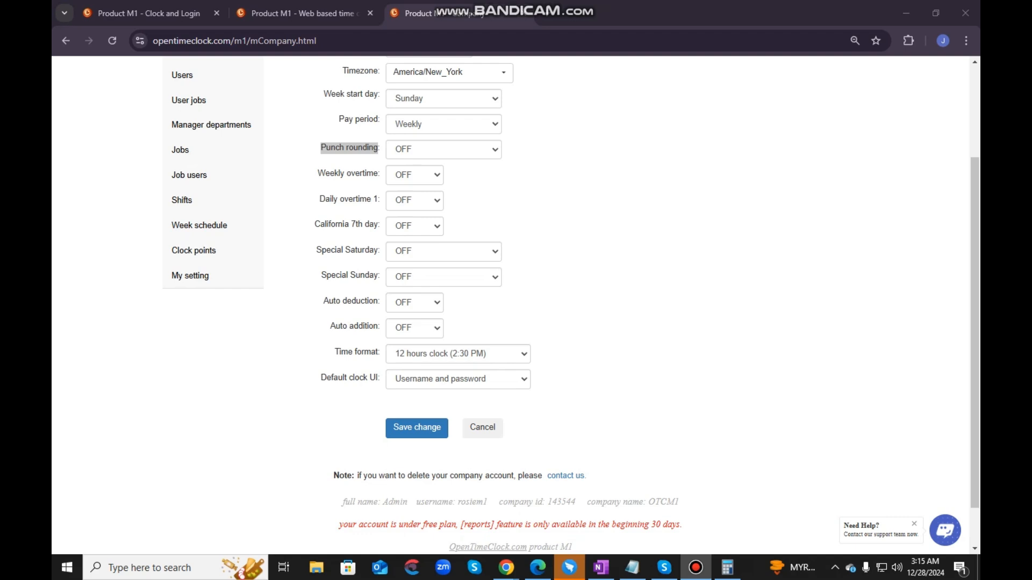
click(479, 151)
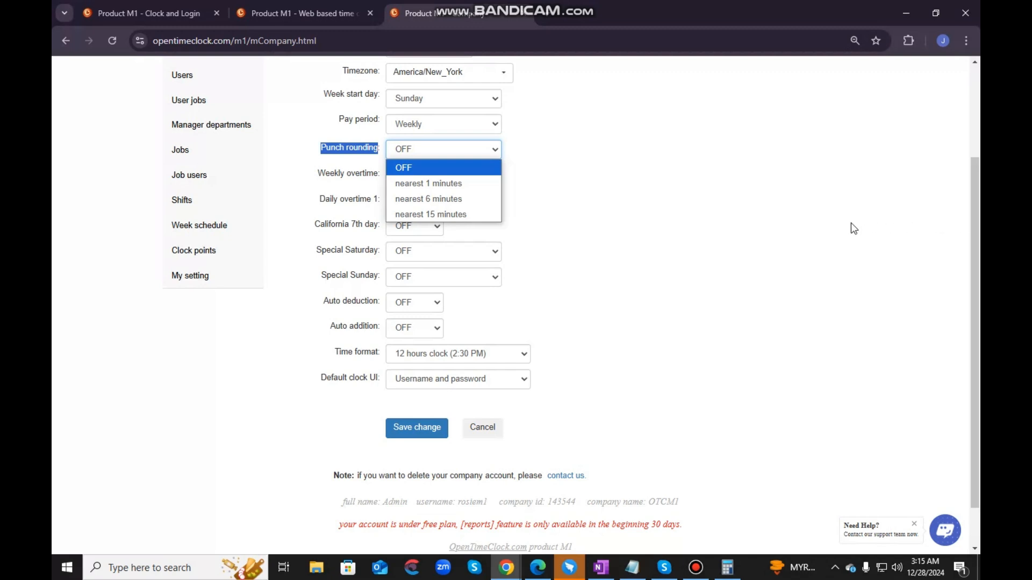
click(306, 193)
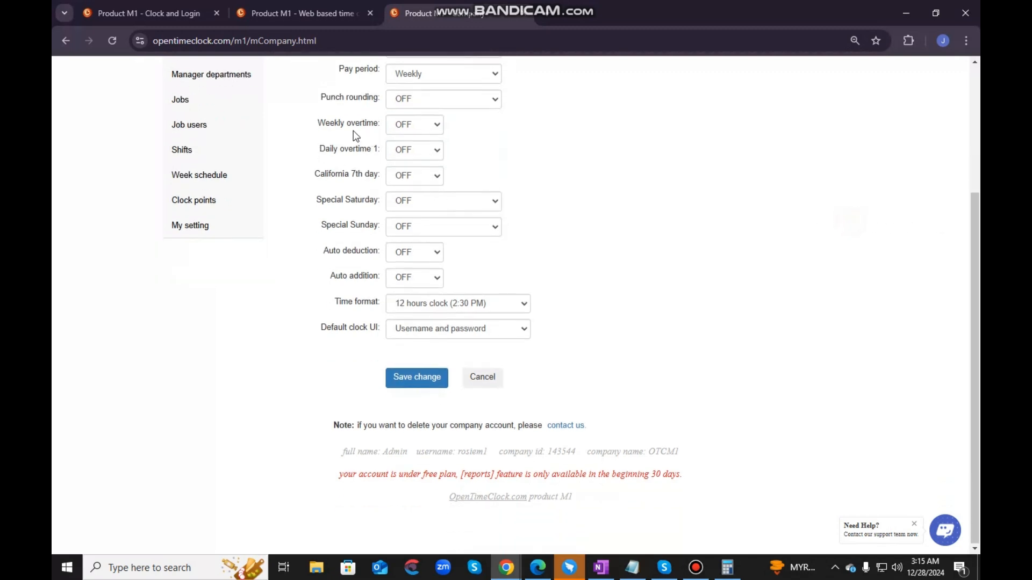
- Review the Weekly overtime choices and turn Weekly overtime ON for the company
click(405, 126)
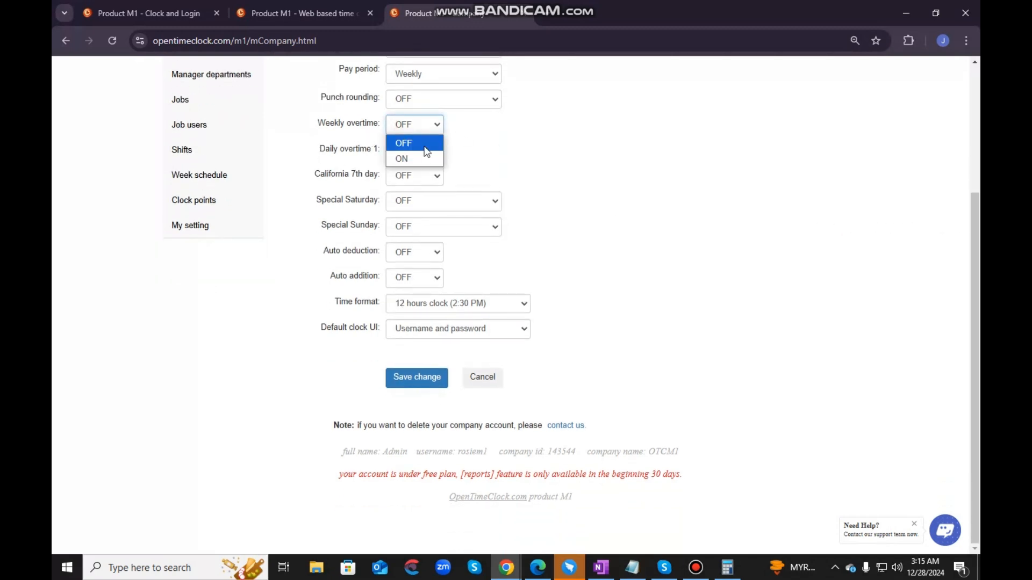
click(416, 150)
click(421, 127)
click(419, 159)
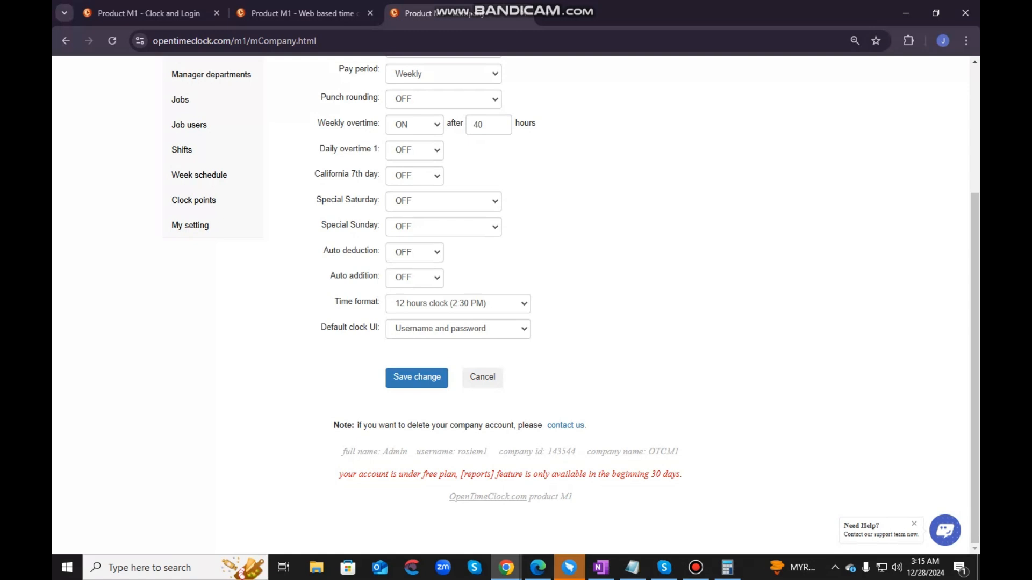
click(659, 182)
- Turn Daily overtime 1 and Daily overtime 2 ON, and check the hours field of each
click(417, 150)
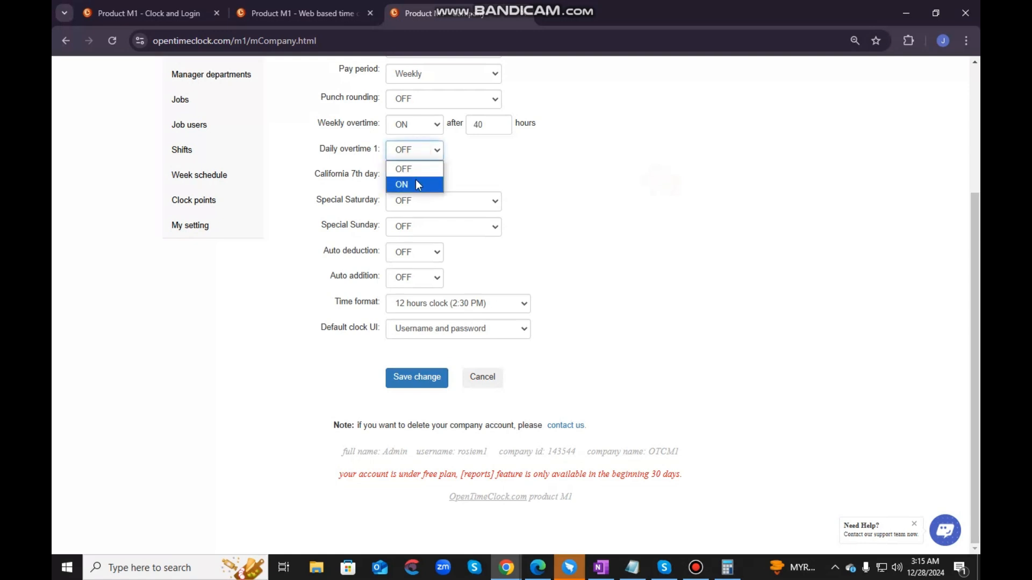
click(417, 185)
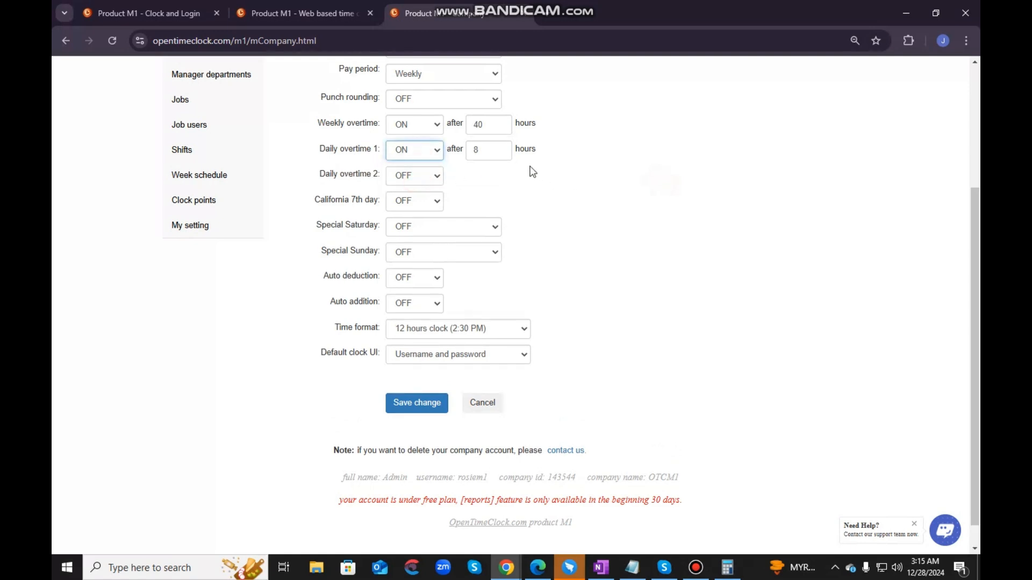
click(488, 152)
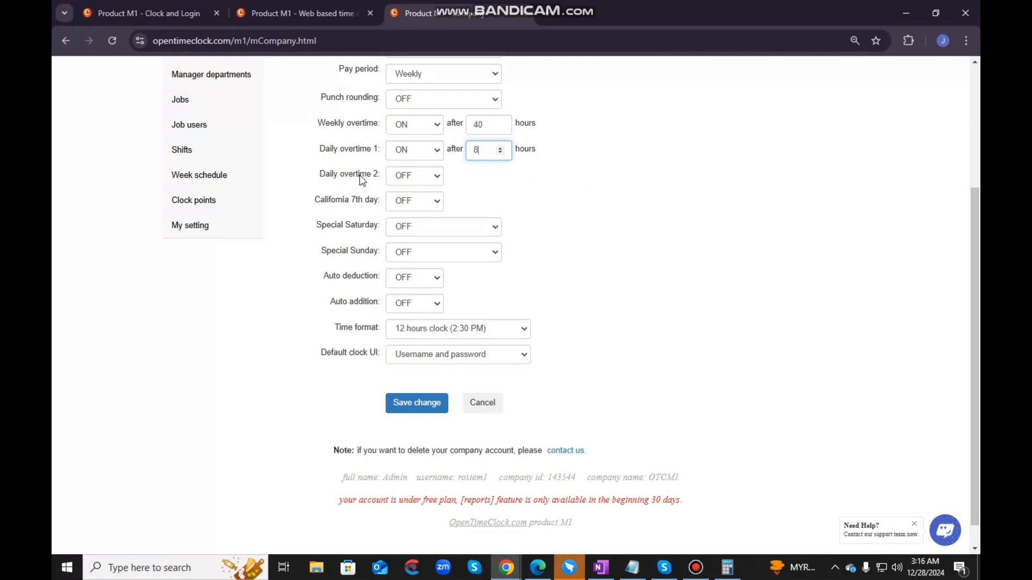
click(394, 180)
click(414, 209)
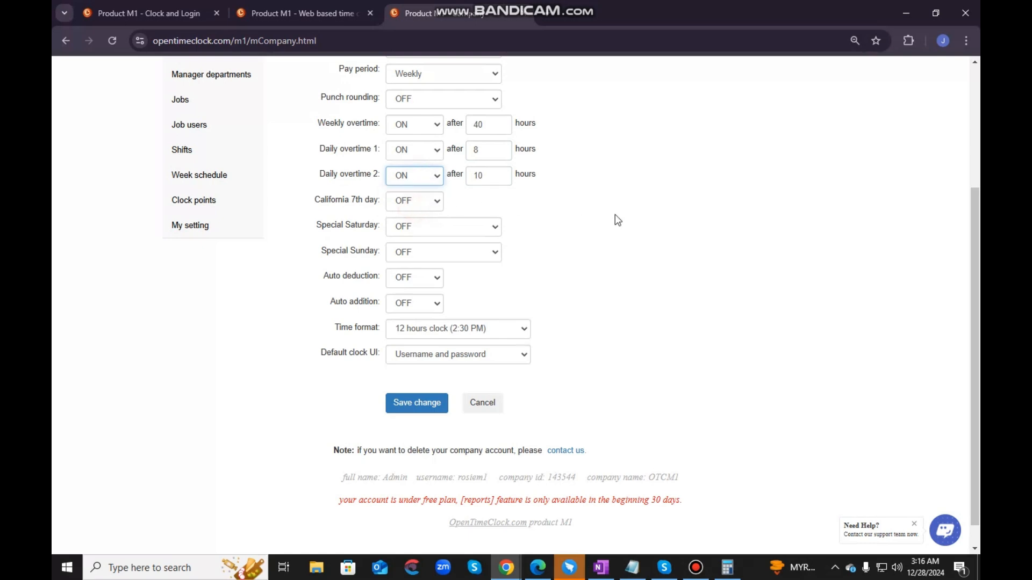
click(486, 177)
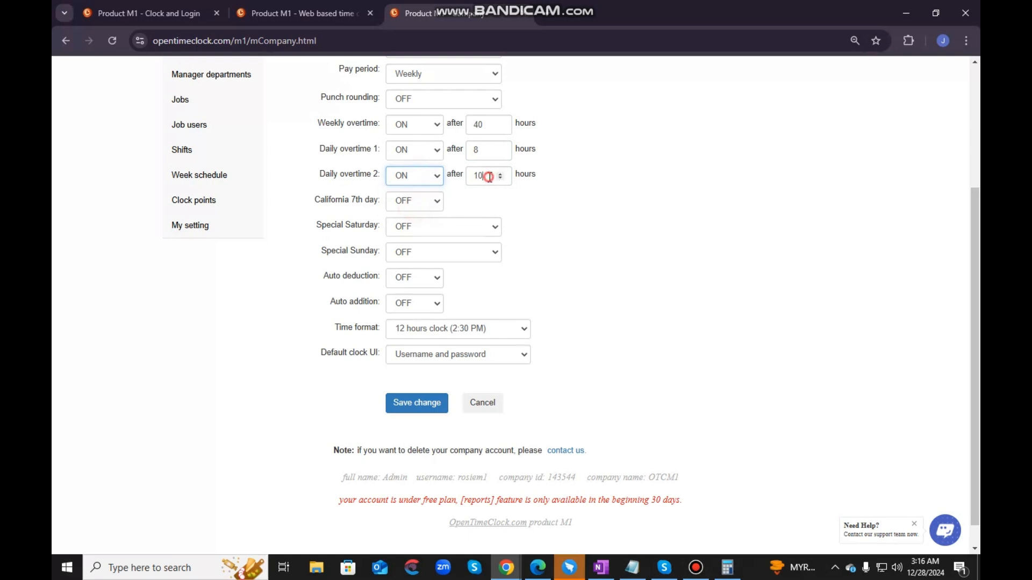
click(625, 185)
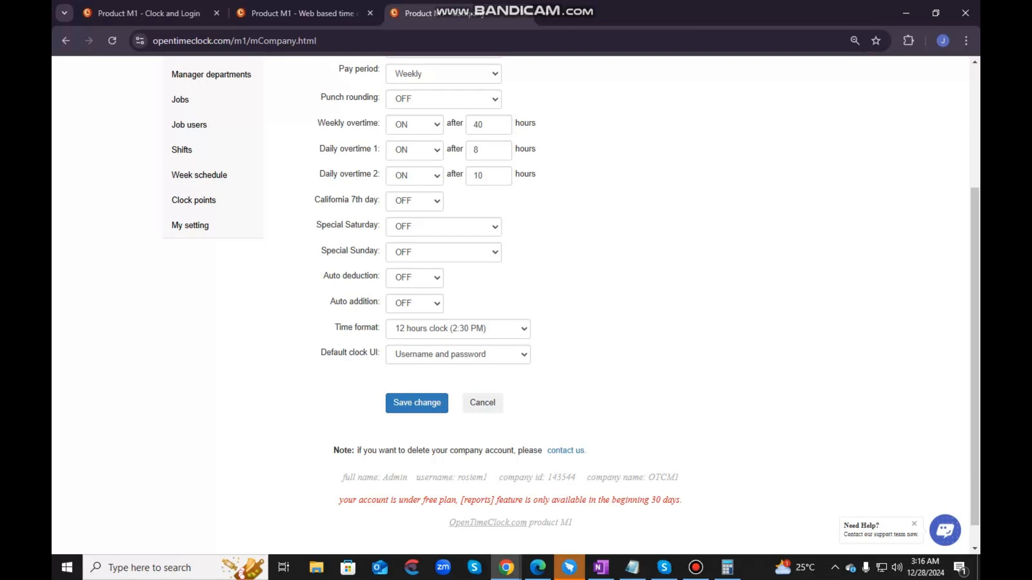
- Turn the California 7th day rule ON in the Company settings
key(alt+Tab)
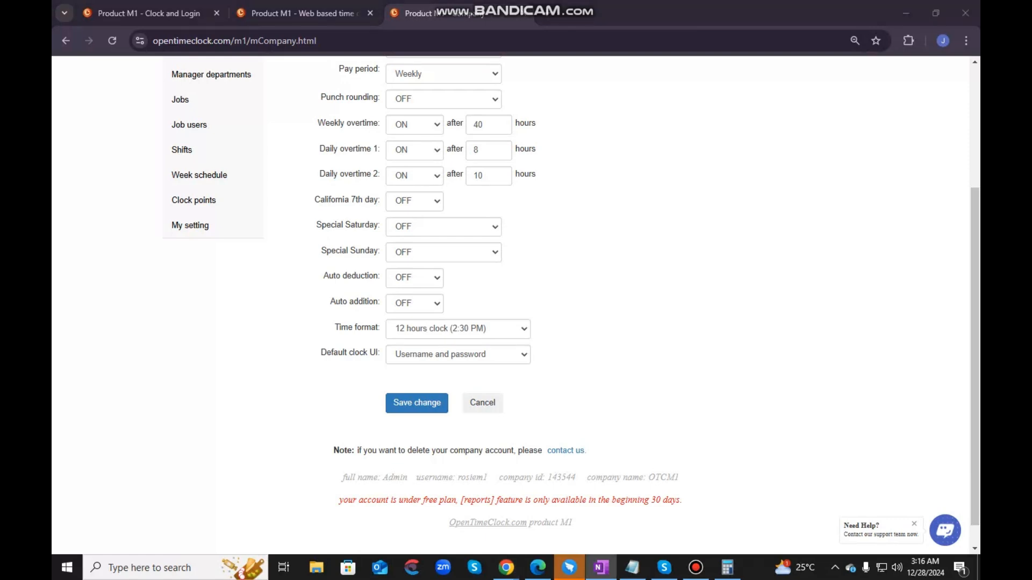
click(643, 221)
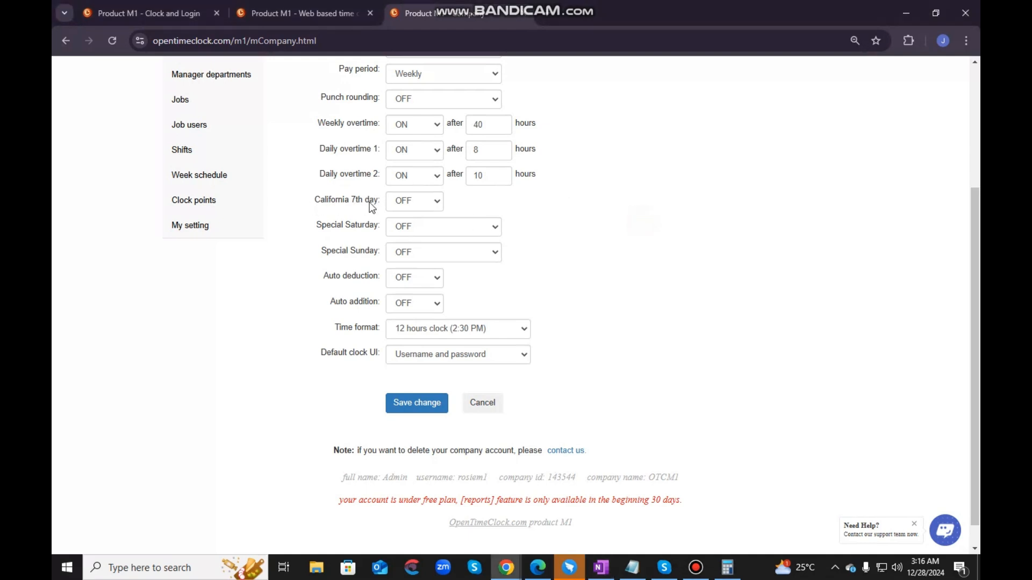
click(401, 205)
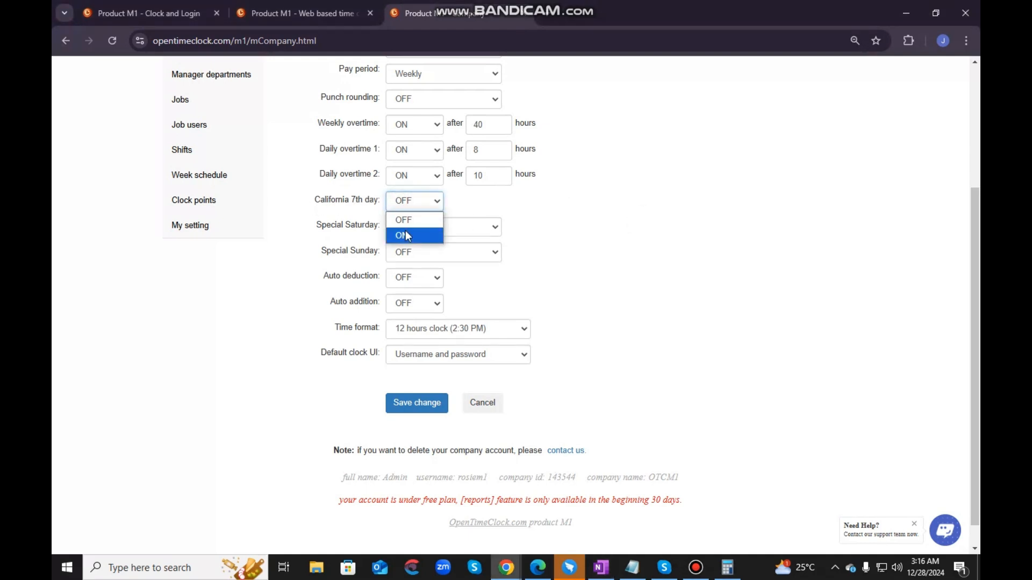
click(405, 233)
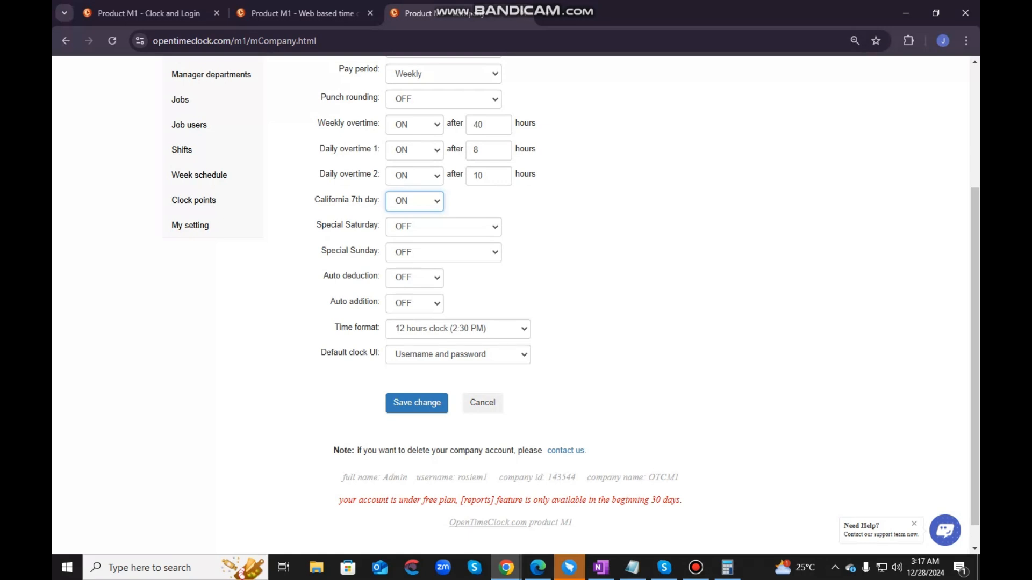
click(799, 270)
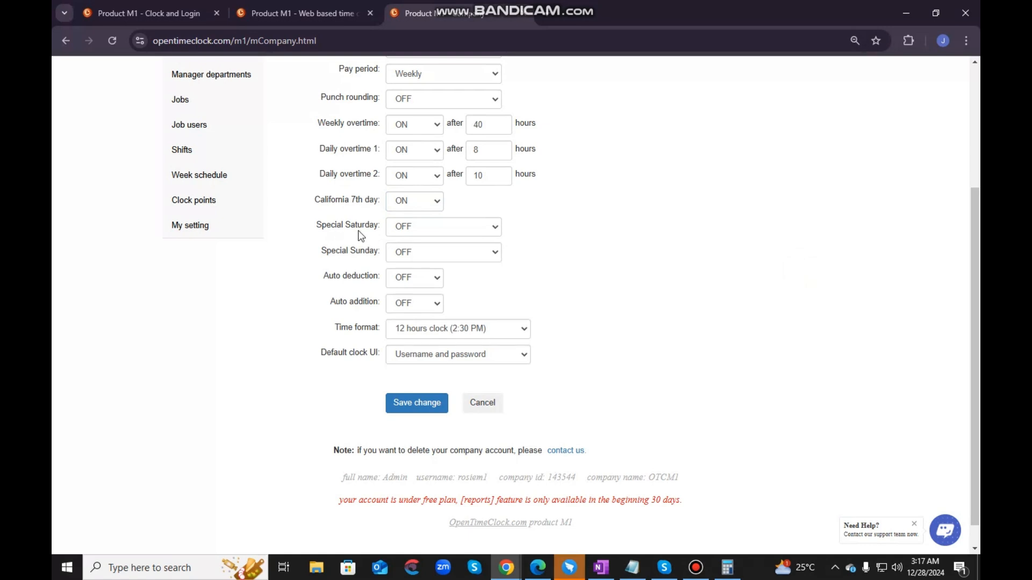
- Try Special Saturday with all hours as overtime and with all hours as doubletime
click(402, 226)
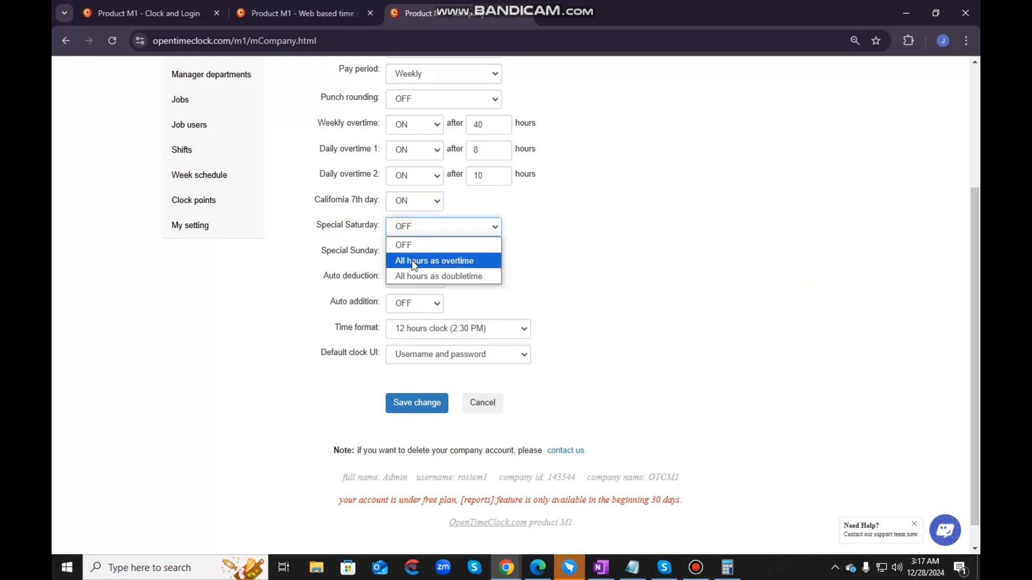
click(617, 250)
click(454, 230)
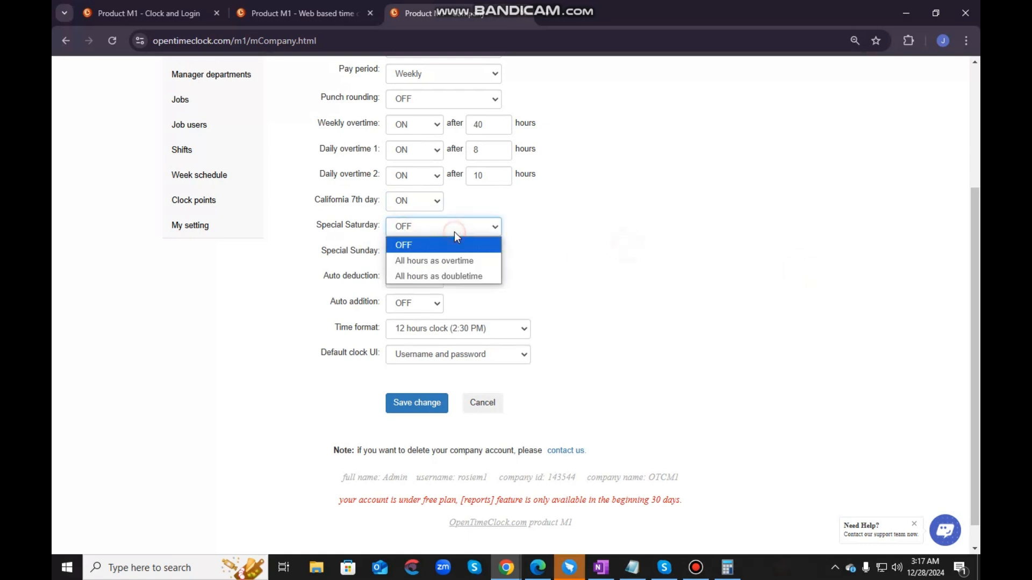
click(456, 261)
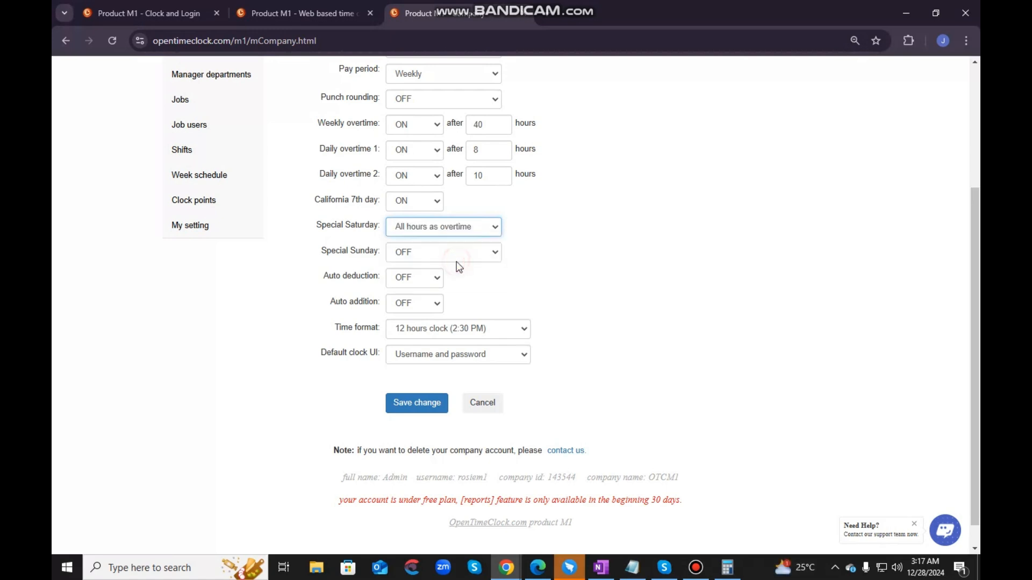
click(454, 228)
click(447, 275)
- Review the available Special Sunday choices and set Special Saturday back to OFF
click(475, 254)
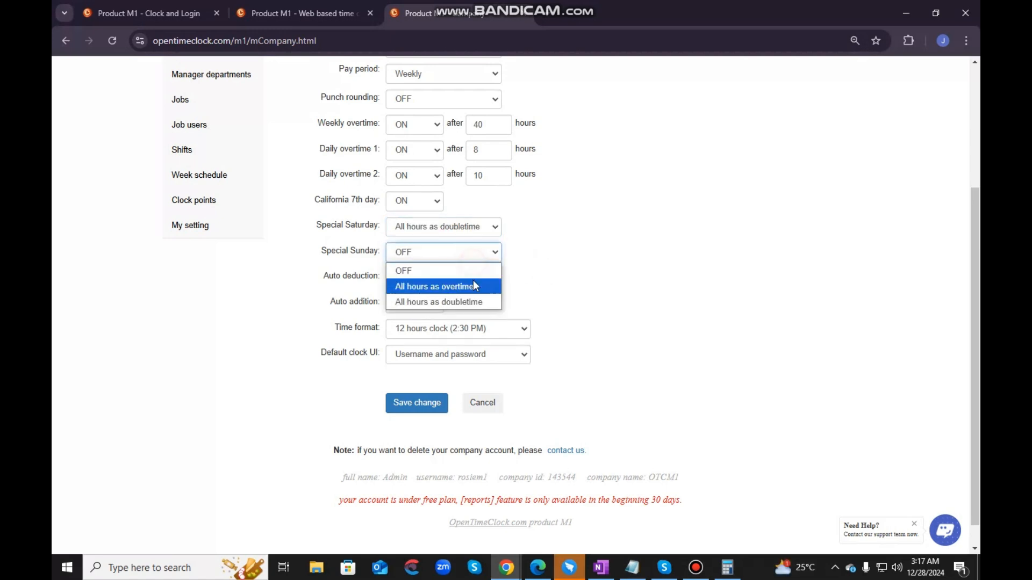
click(464, 247)
click(461, 228)
click(460, 244)
click(612, 250)
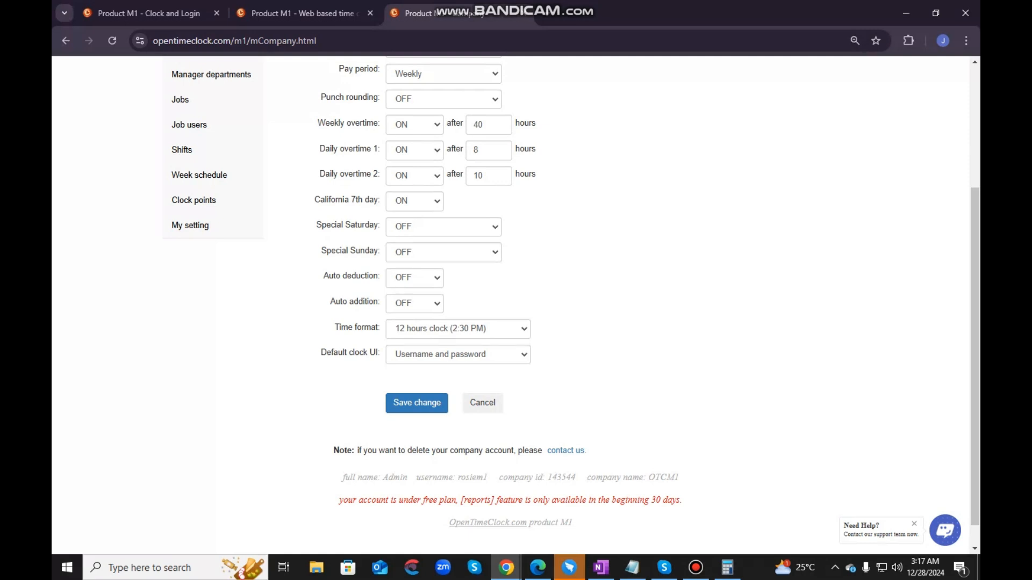
- Turn Auto deduction ON and check its hours threshold and deducted minutes fields
key(alt+Tab)
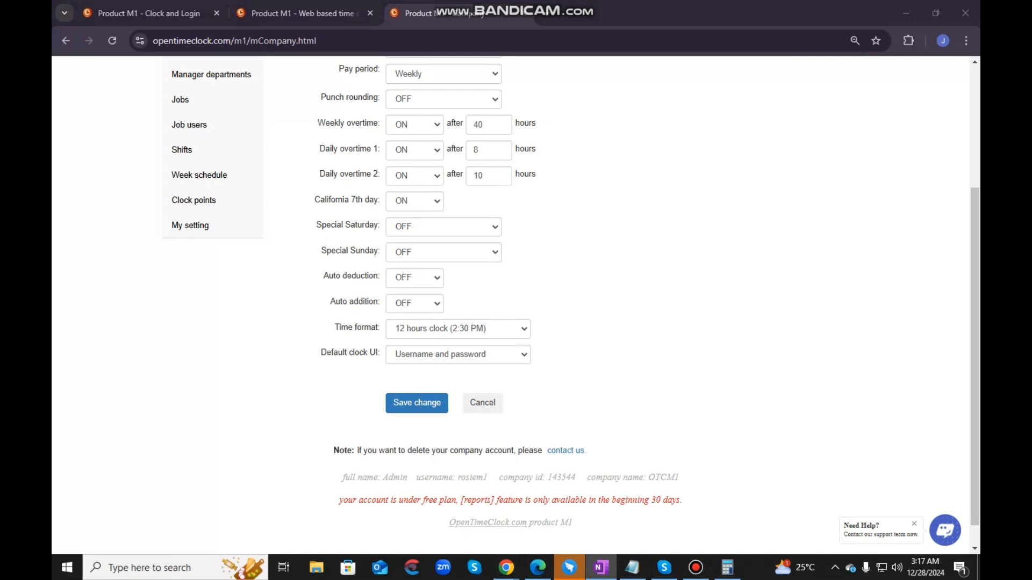
click(388, 280)
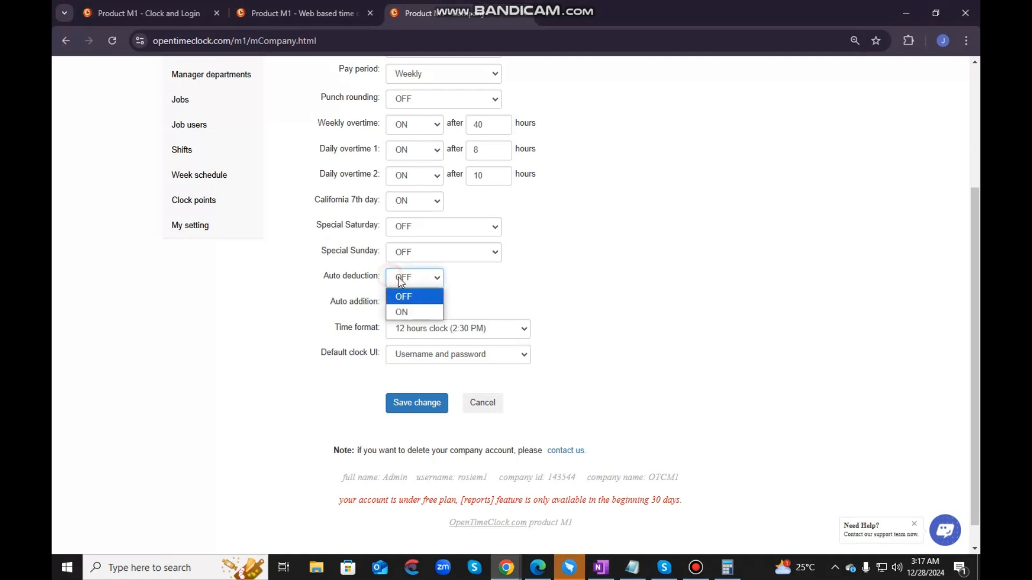
click(409, 307)
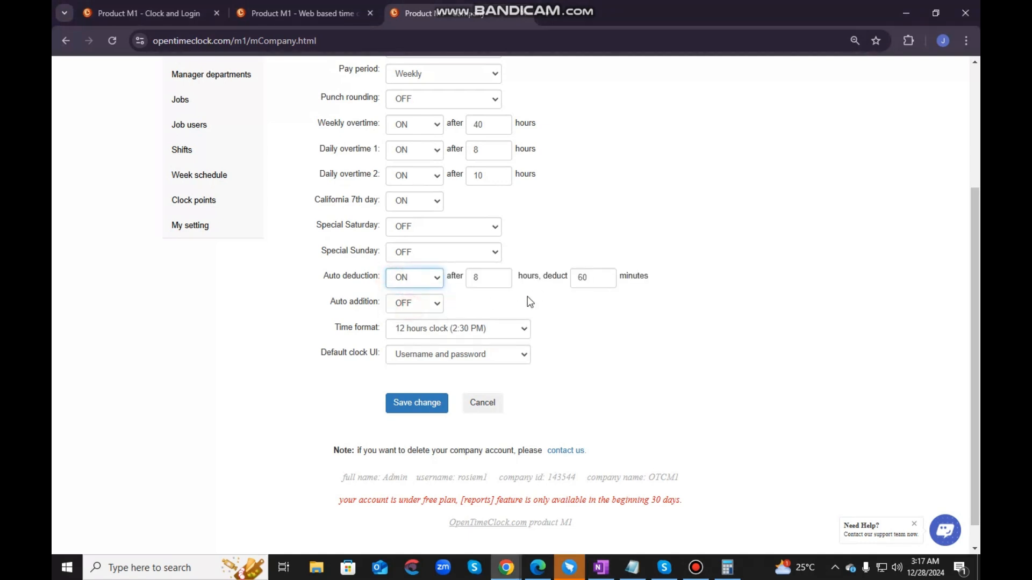
click(484, 279)
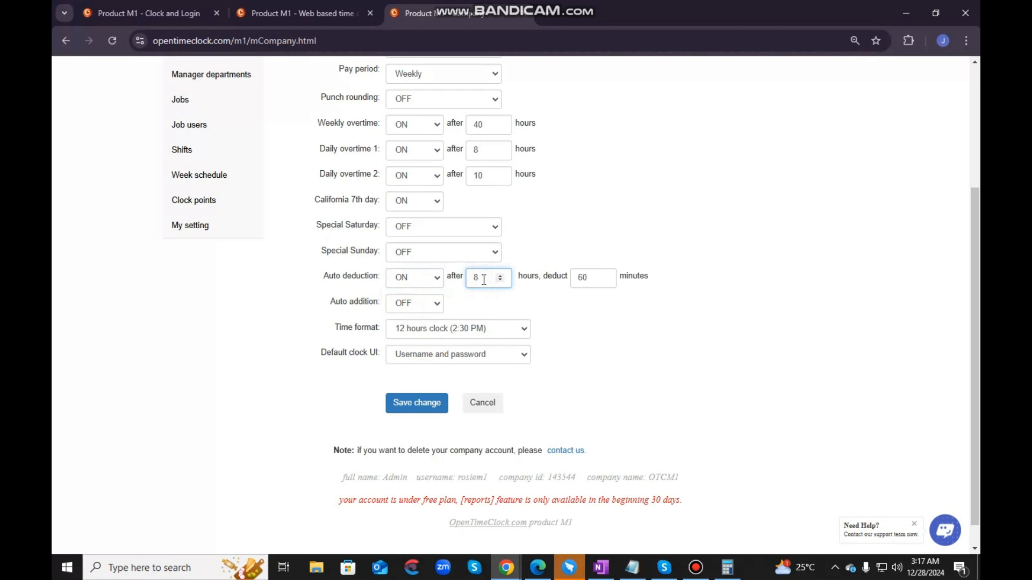
click(595, 279)
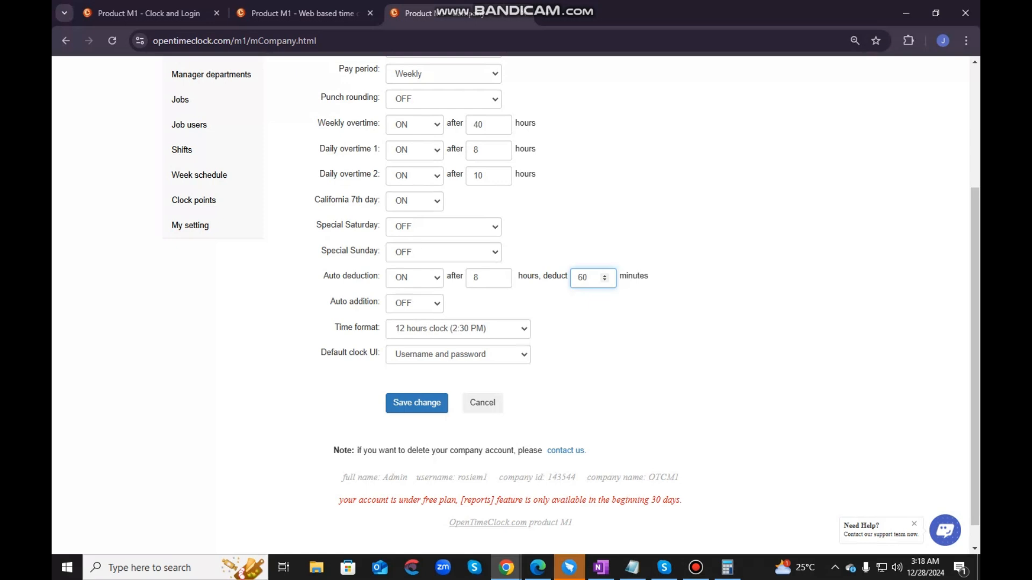
- Turn Auto addition ON in the Company settings
click(415, 303)
click(410, 334)
scroll(663, 371, down, 1)
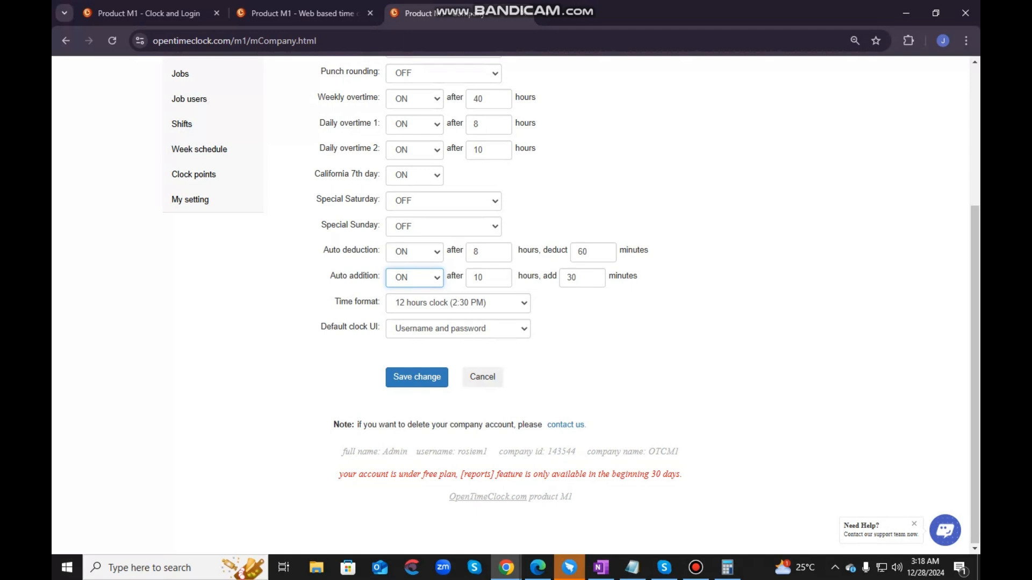
- Review the available Time format choices in the Company settings, keeping the 12 hours clock
key(alt+Tab)
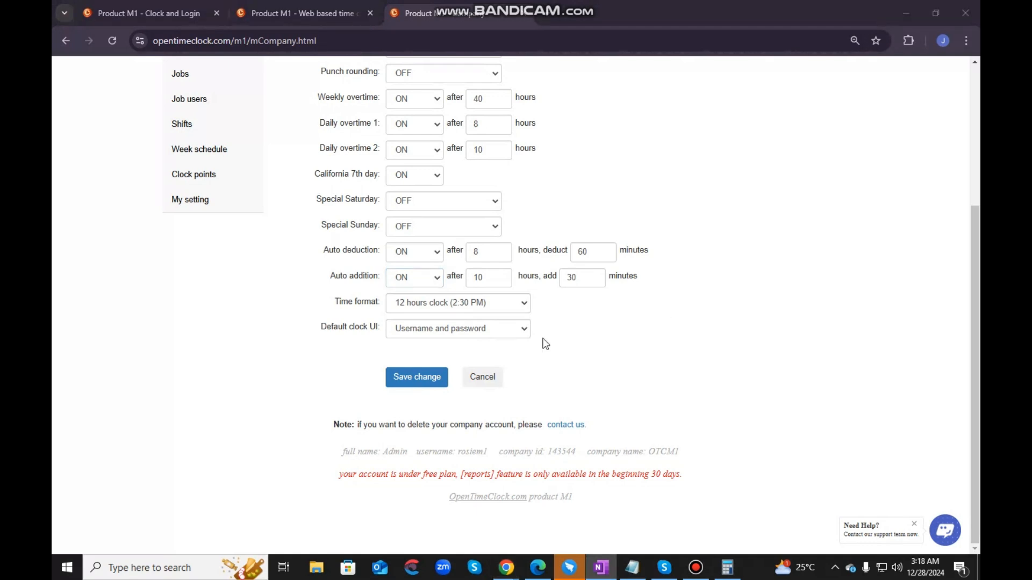
drag(334, 302, 381, 306)
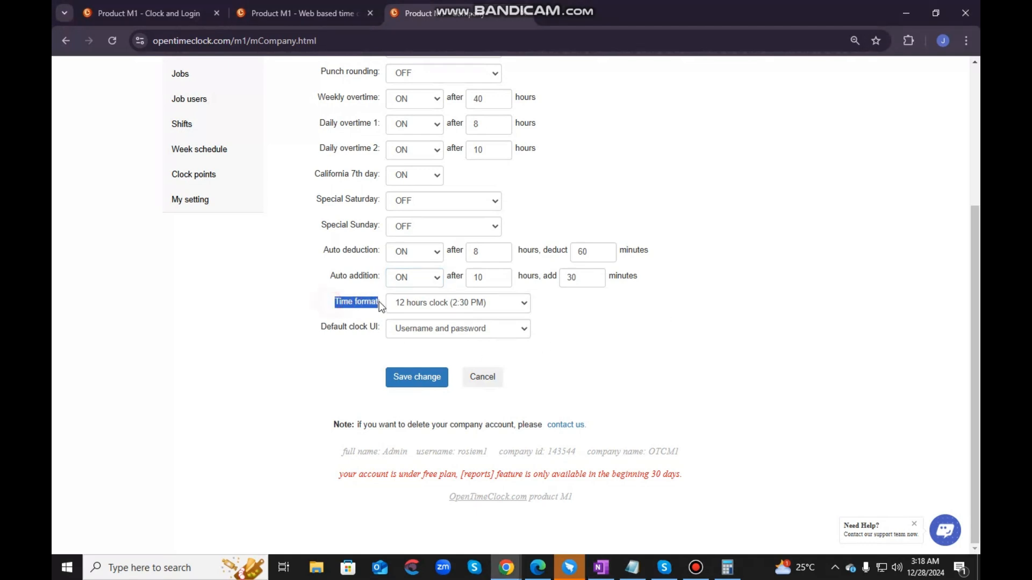
click(412, 307)
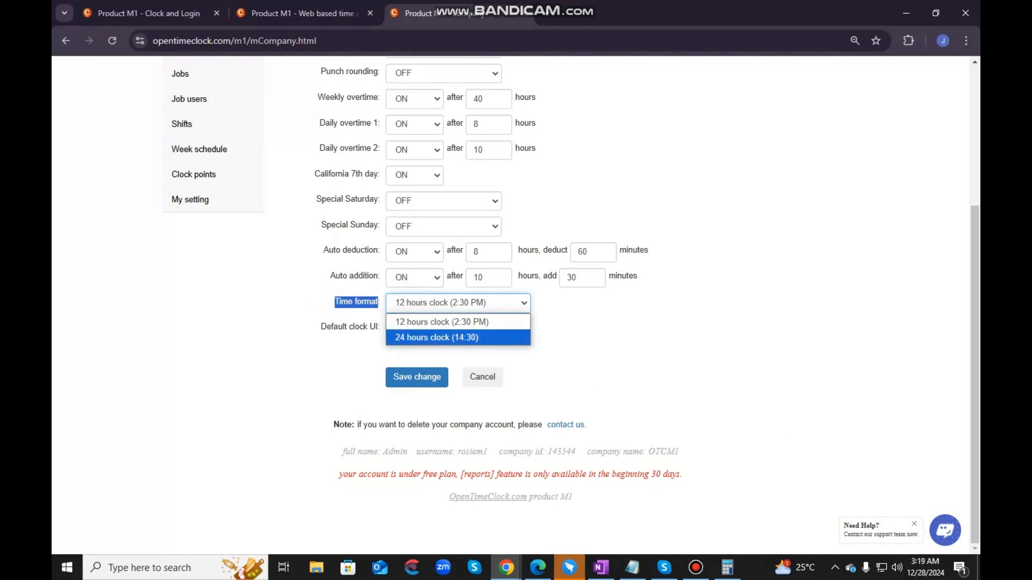
key(alt+Tab)
key(alt+Tab)
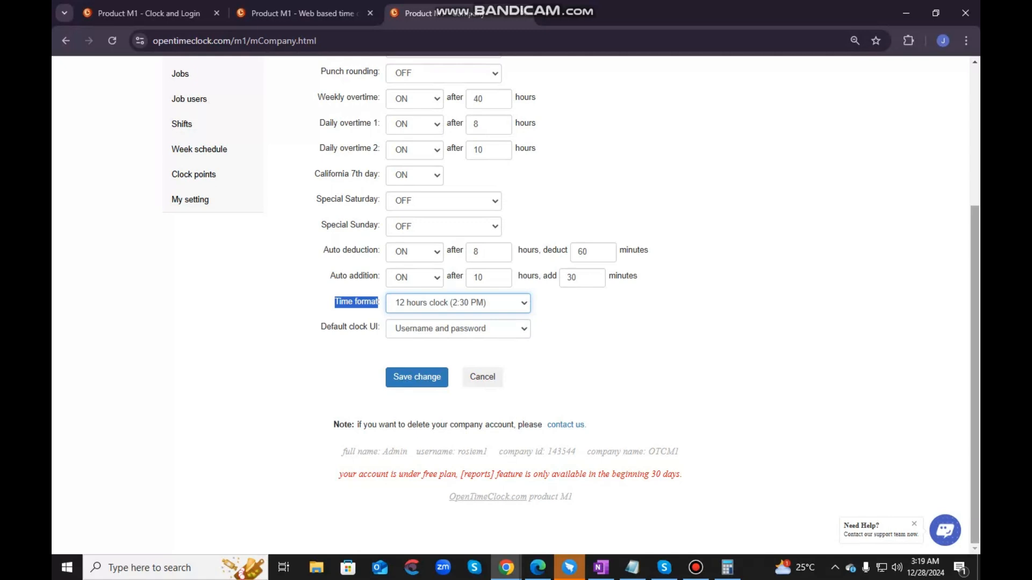
click(430, 304)
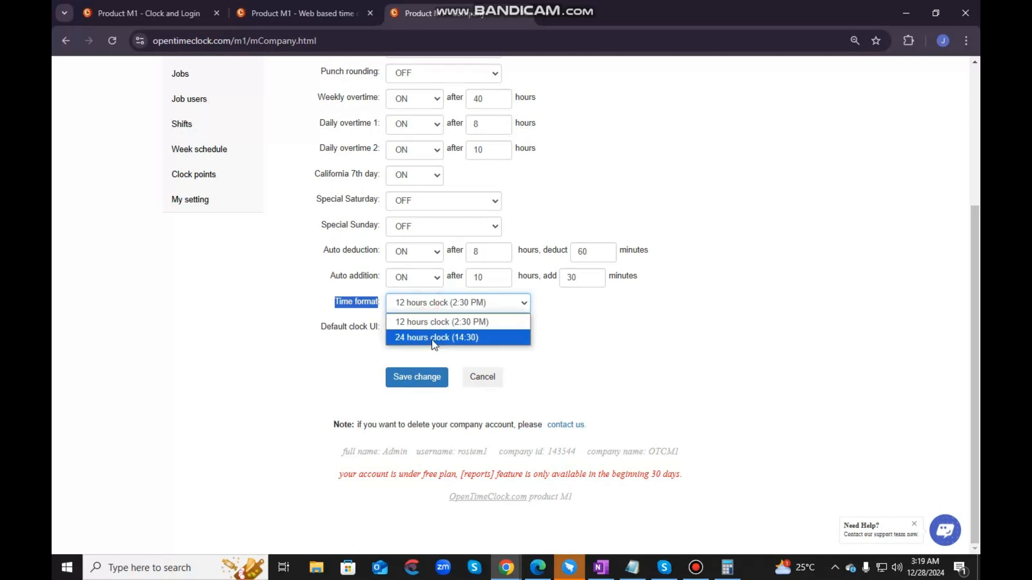
click(632, 342)
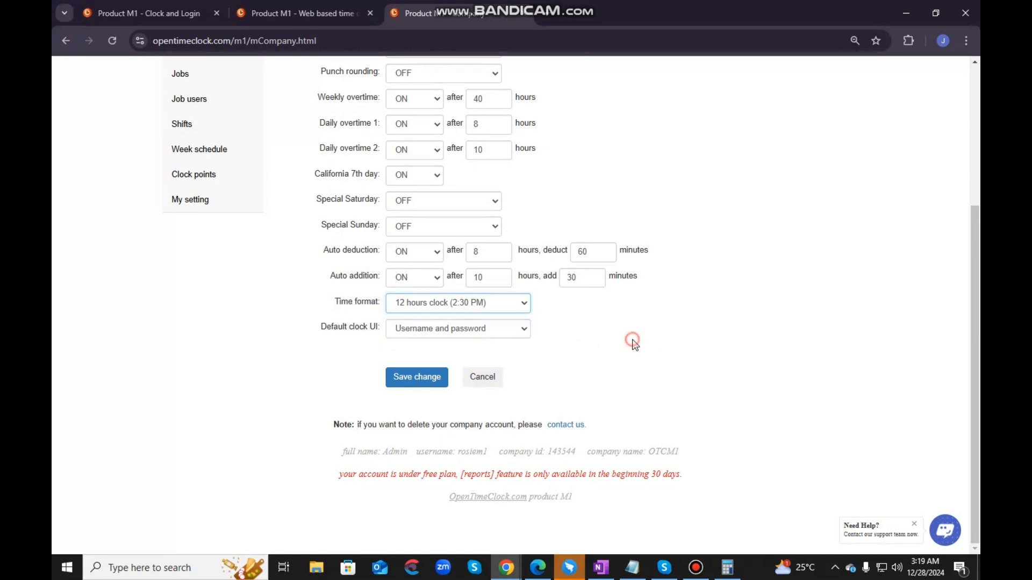
- Set the Default clock UI to Keypad username in the Company settings
drag(369, 333, 380, 335)
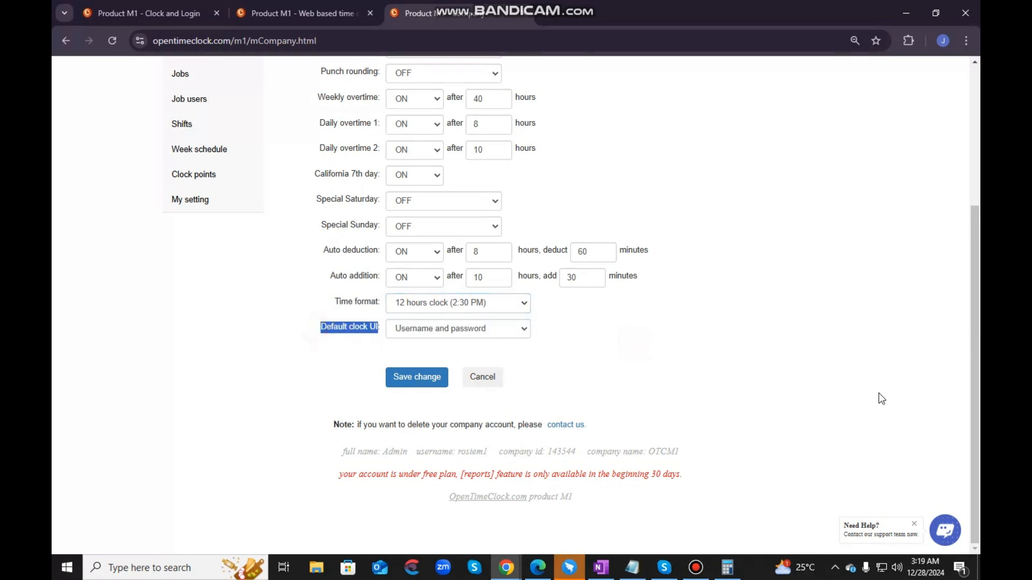
click(714, 345)
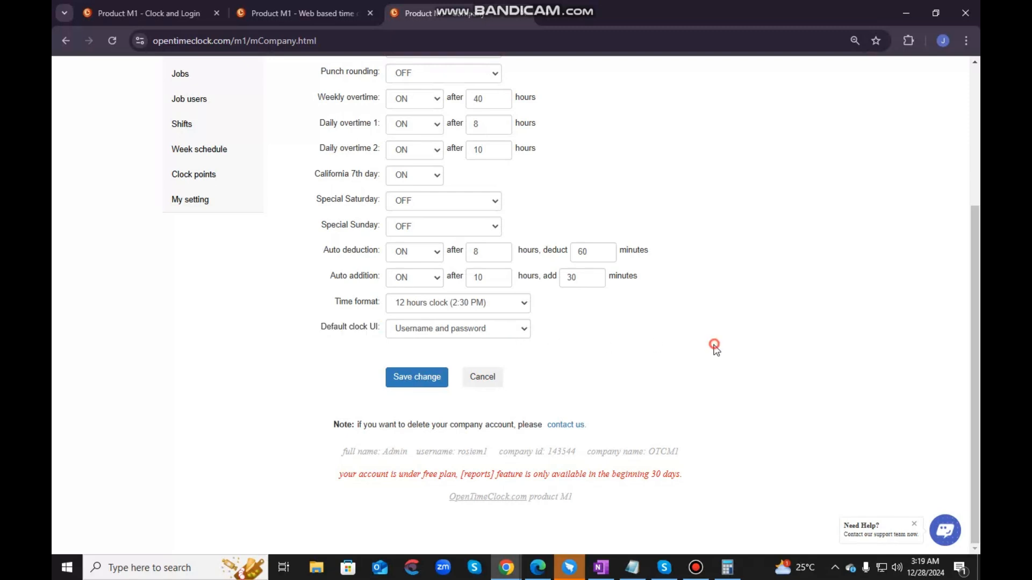
click(500, 328)
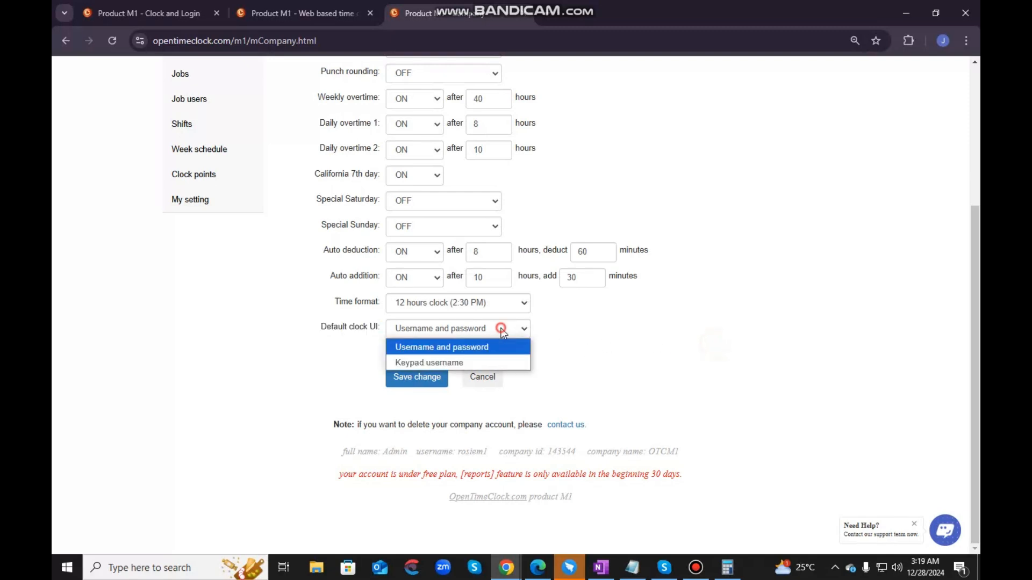
click(466, 359)
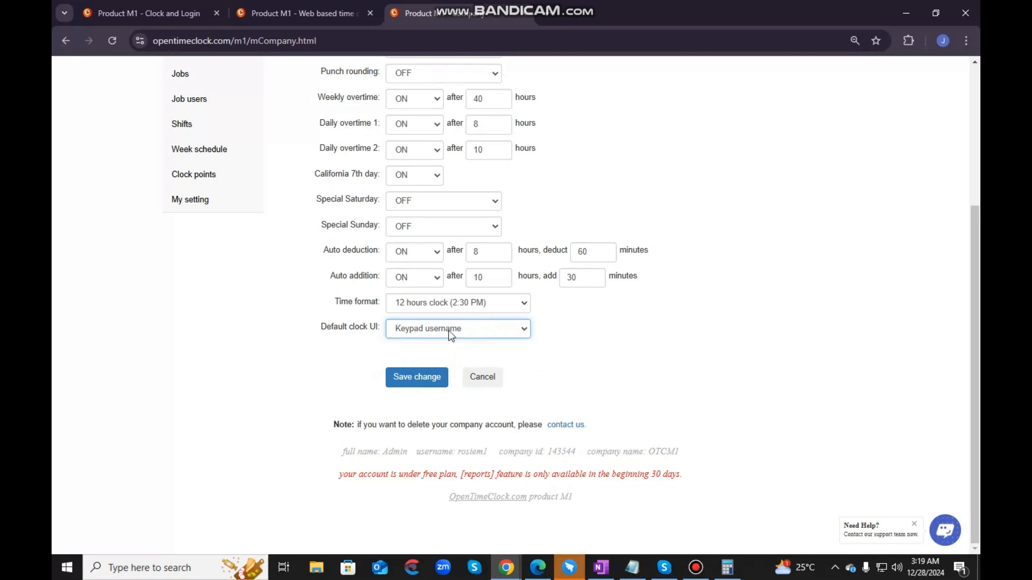
- Open the Departments settings and review the listed sample departments and the search by department name
scroll(657, 384, up, 1)
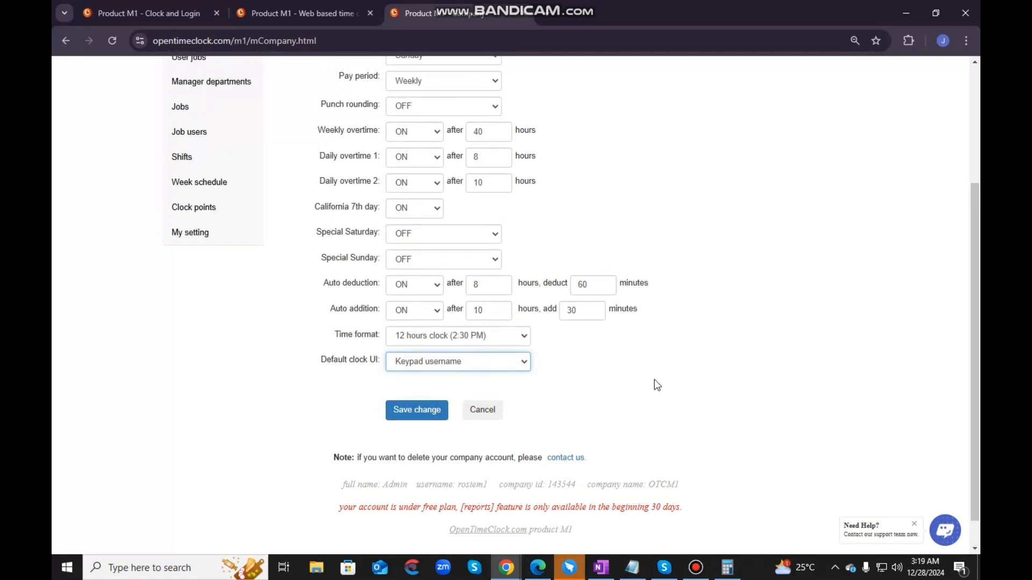
scroll(654, 385, up, 3)
scroll(654, 419, down, 4)
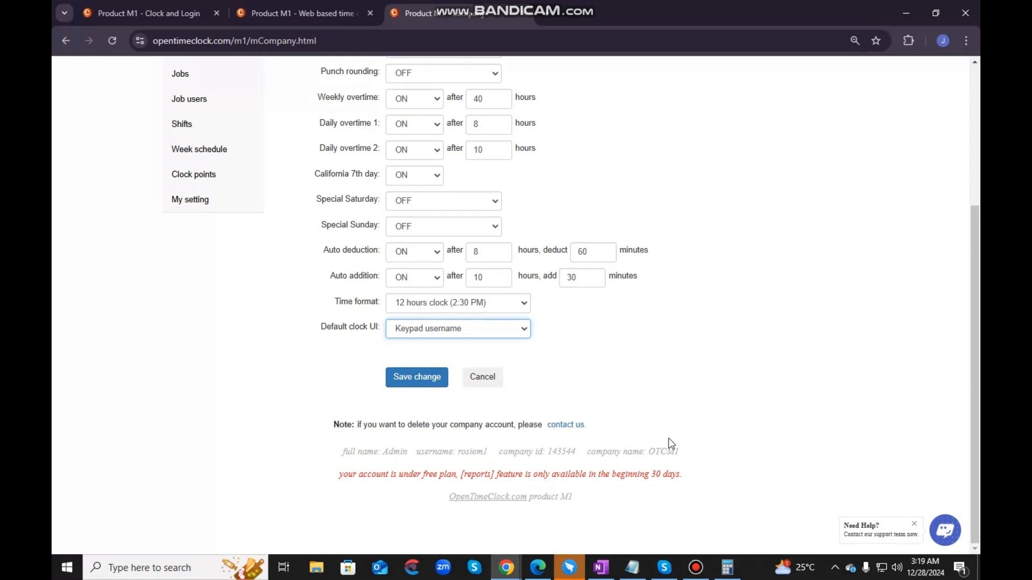
scroll(627, 444, up, 4)
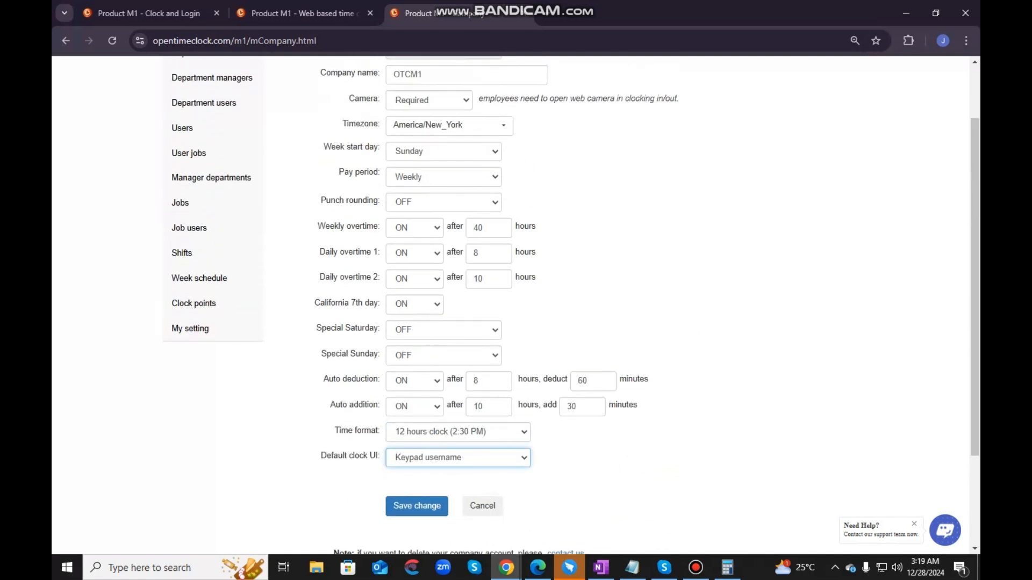
scroll(917, 267, up, 2)
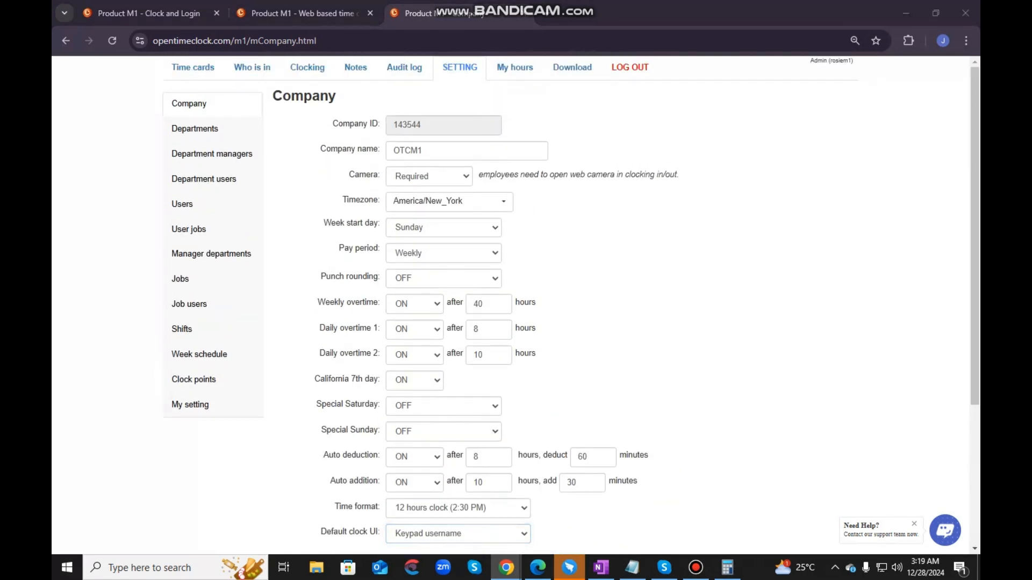
click(202, 131)
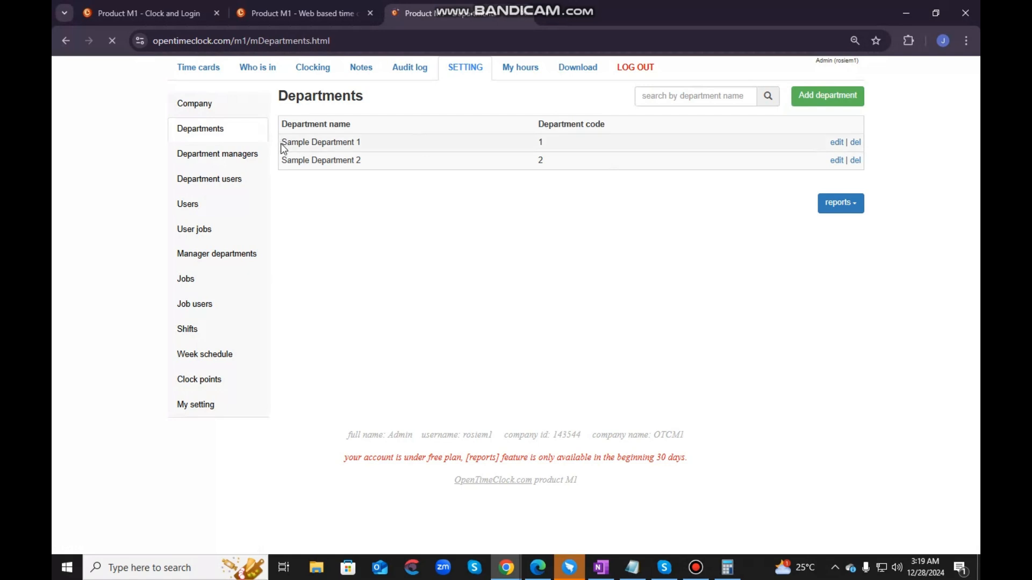
drag(280, 143, 368, 144)
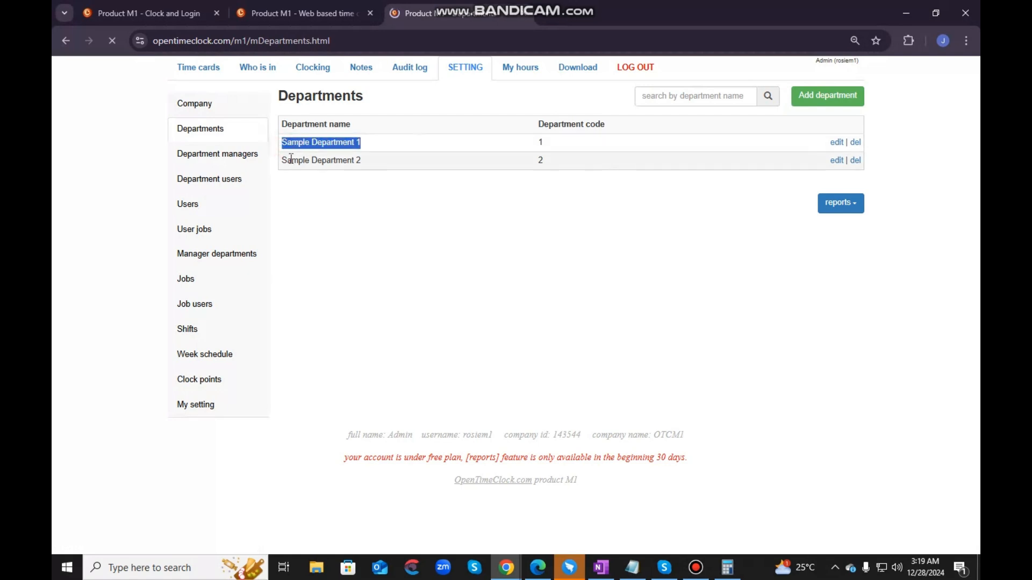
drag(281, 162, 361, 164)
click(384, 235)
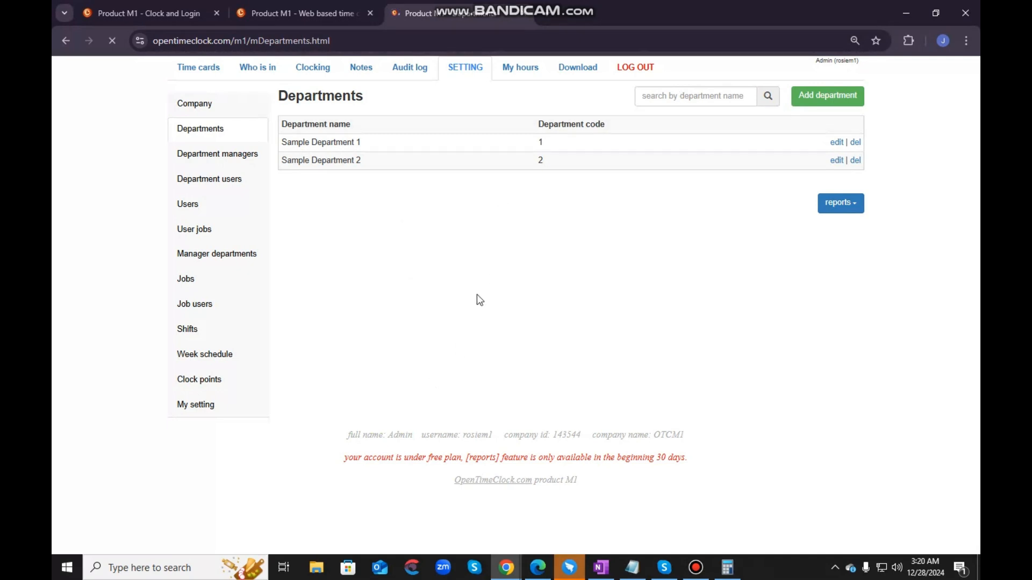
click(688, 98)
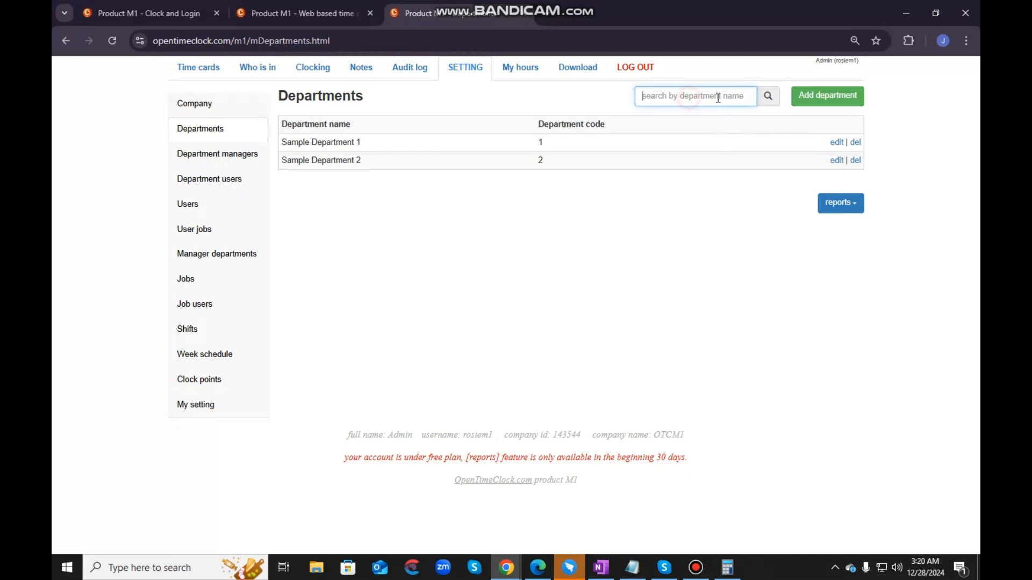
click(640, 290)
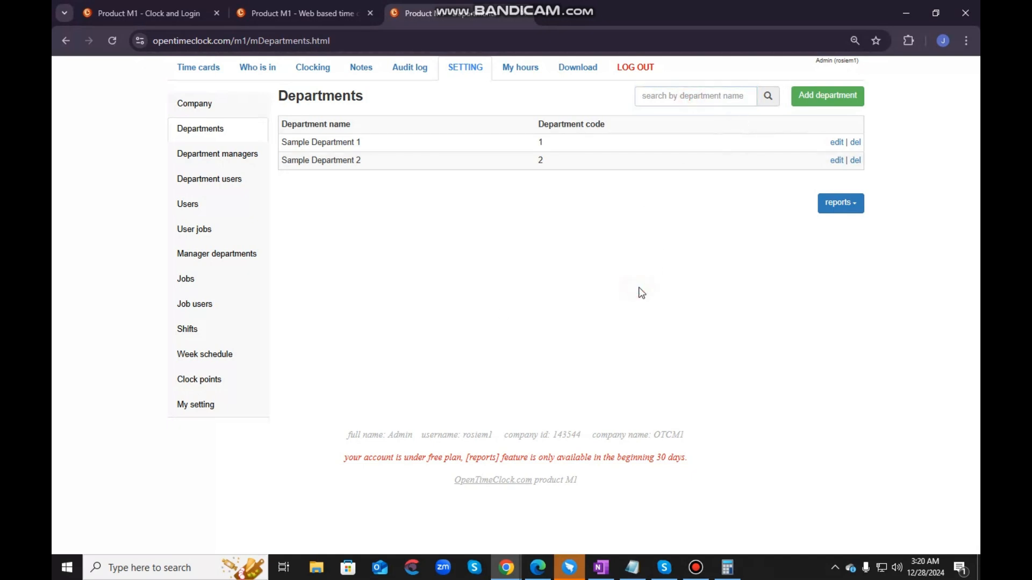
- Open Sample Department 2 for editing, check its name and code fields, and close the form without saving
drag(282, 144, 416, 162)
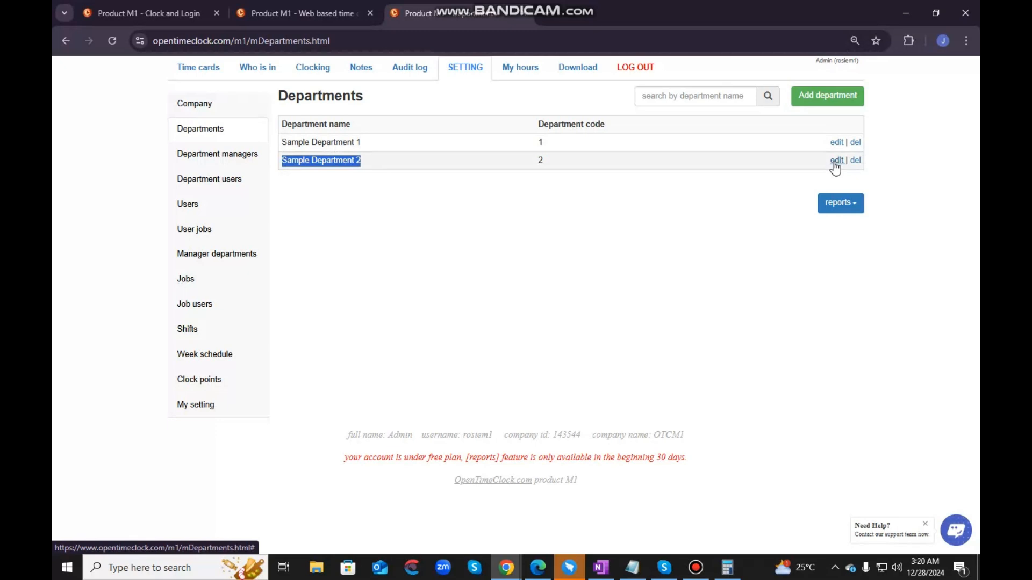
click(669, 176)
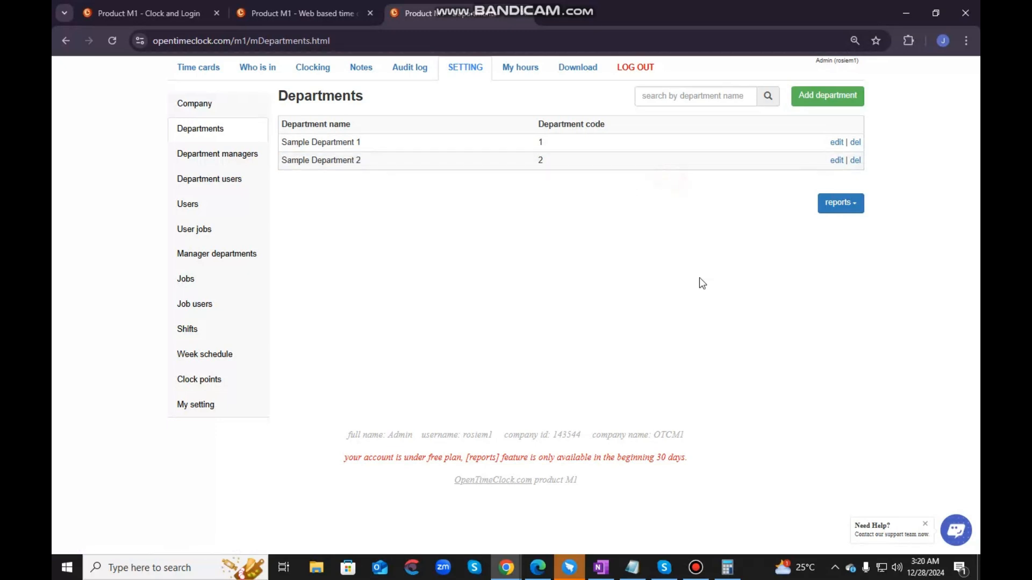
click(836, 160)
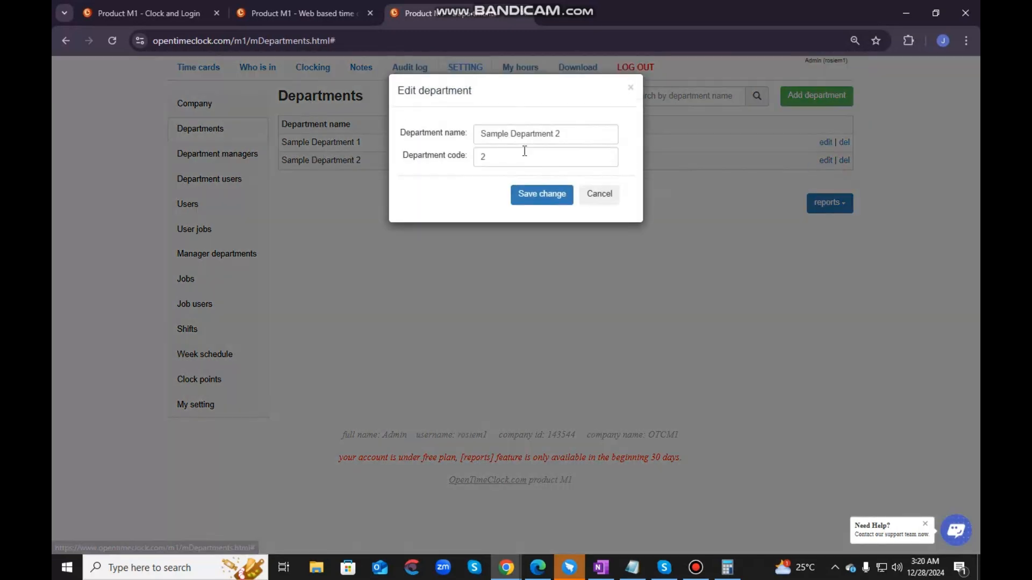
click(511, 158)
click(571, 134)
click(548, 158)
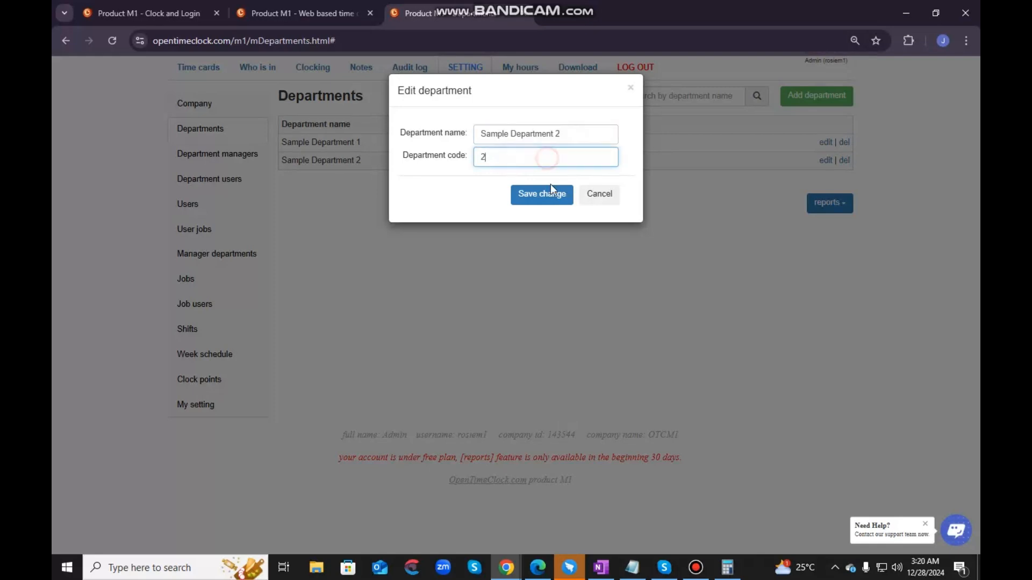
click(567, 142)
click(551, 160)
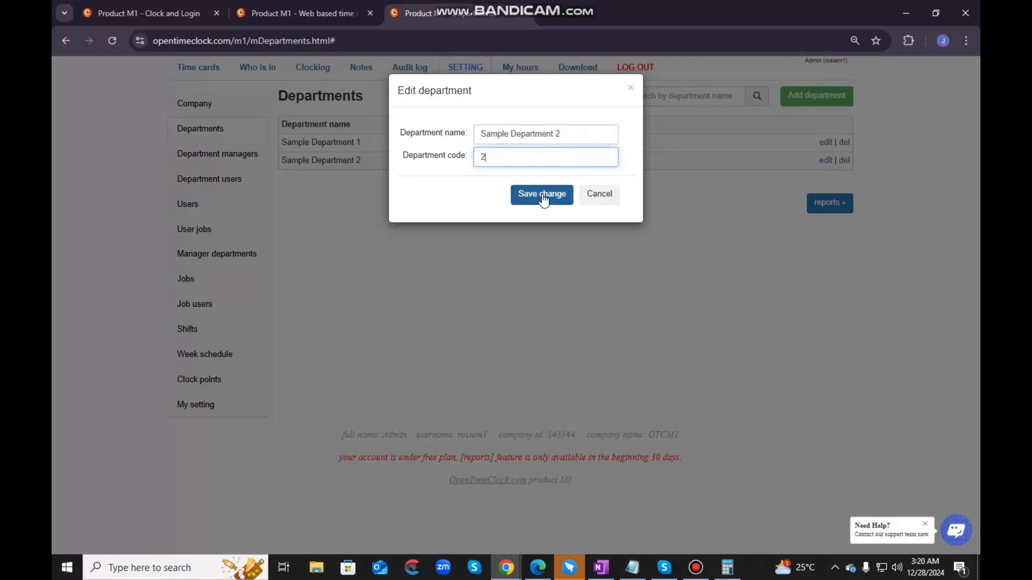
click(630, 89)
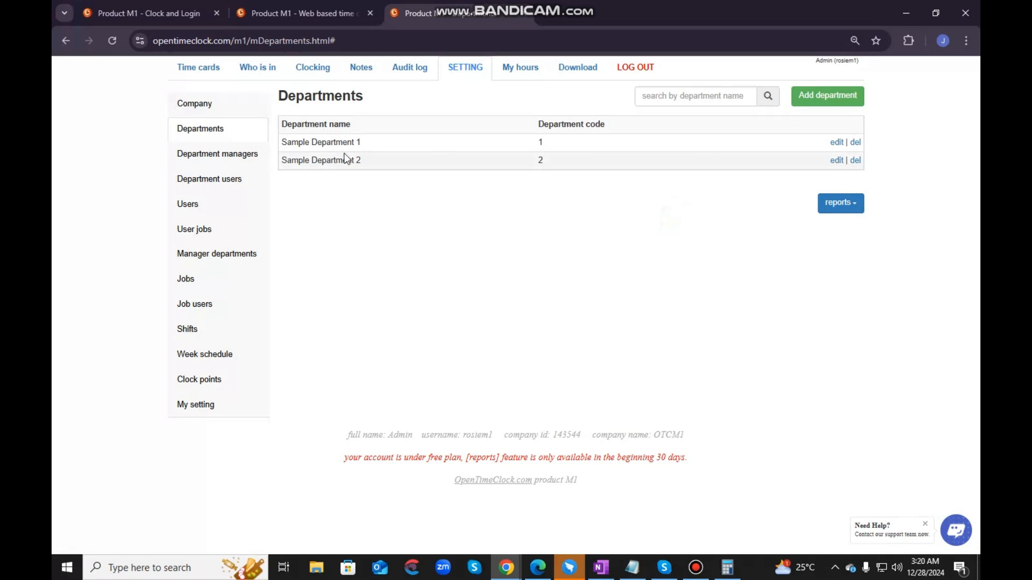
- Delete Sample Department 2 and check the export formats offered for department reports
click(854, 161)
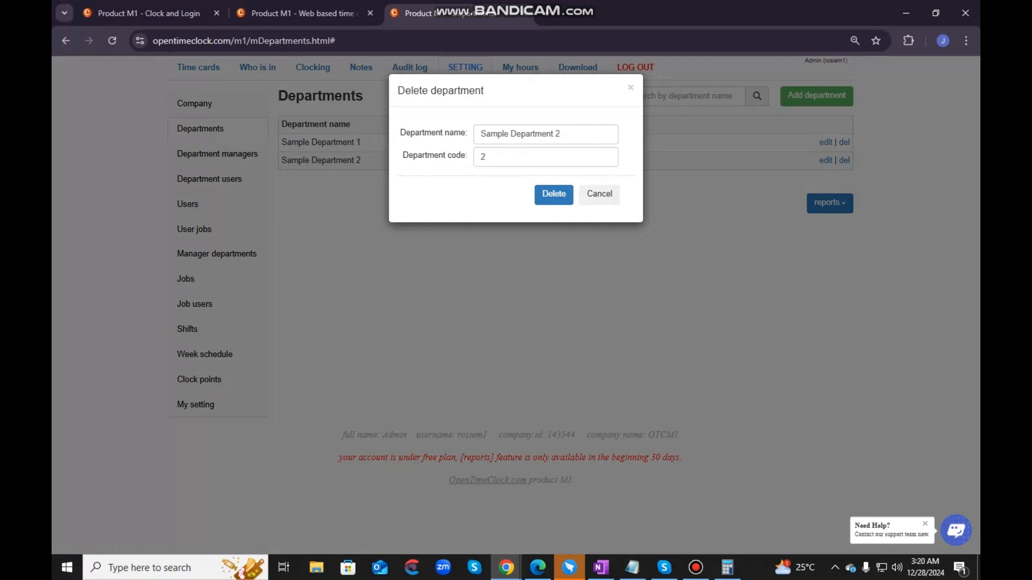
click(552, 194)
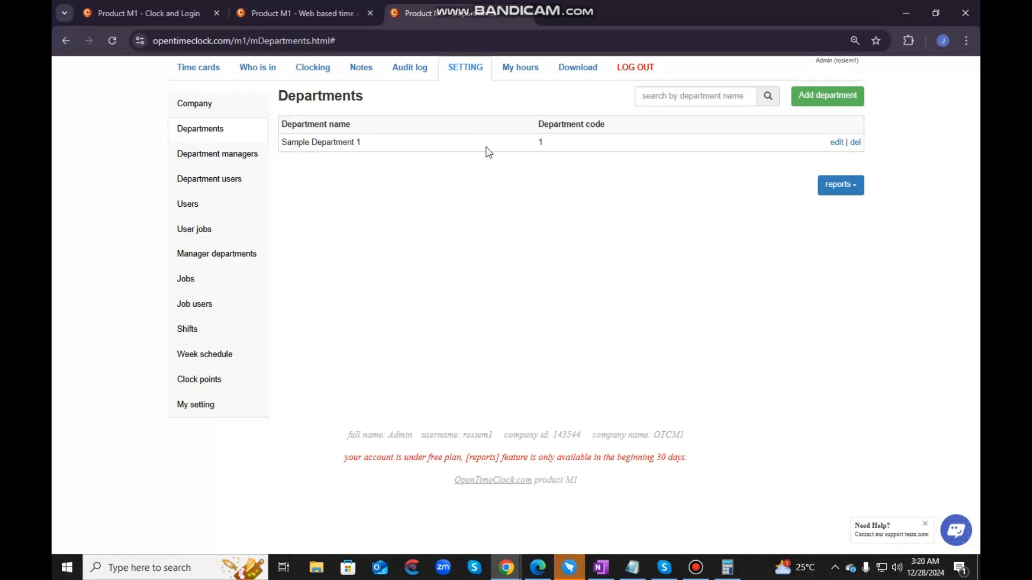
click(850, 186)
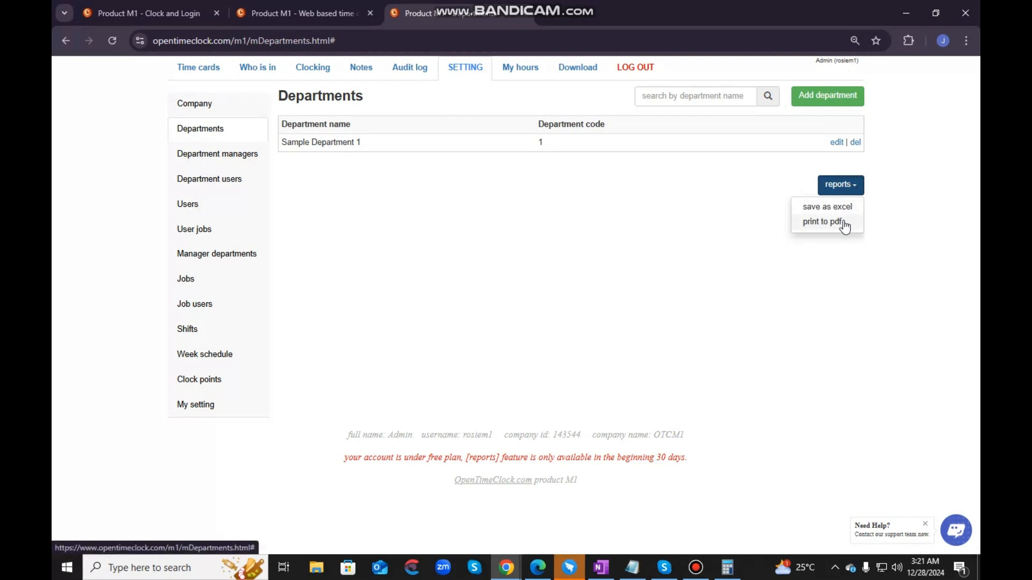
click(715, 304)
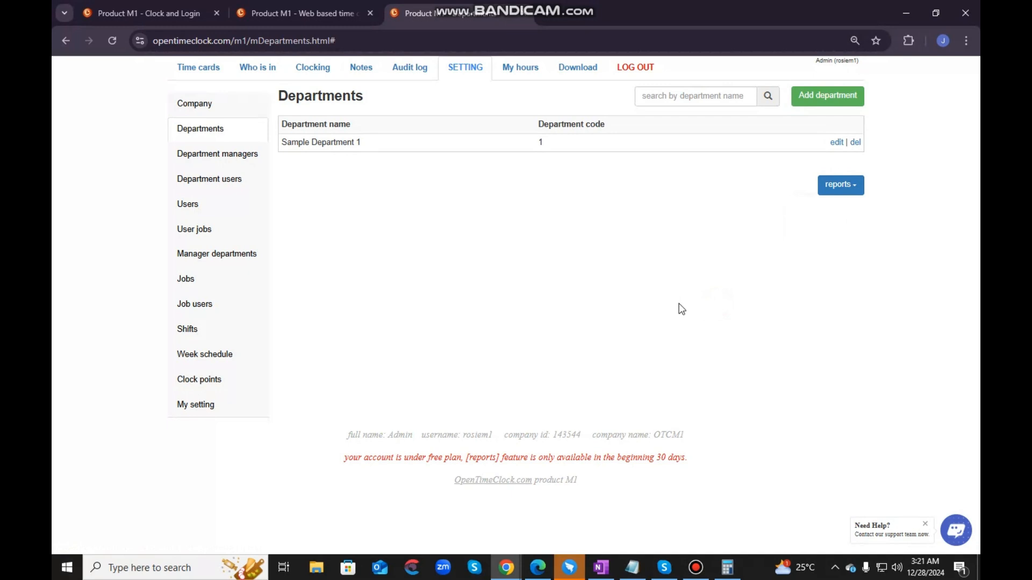
- Add a department named Sample Department 2 with department code 2
click(811, 99)
click(547, 131)
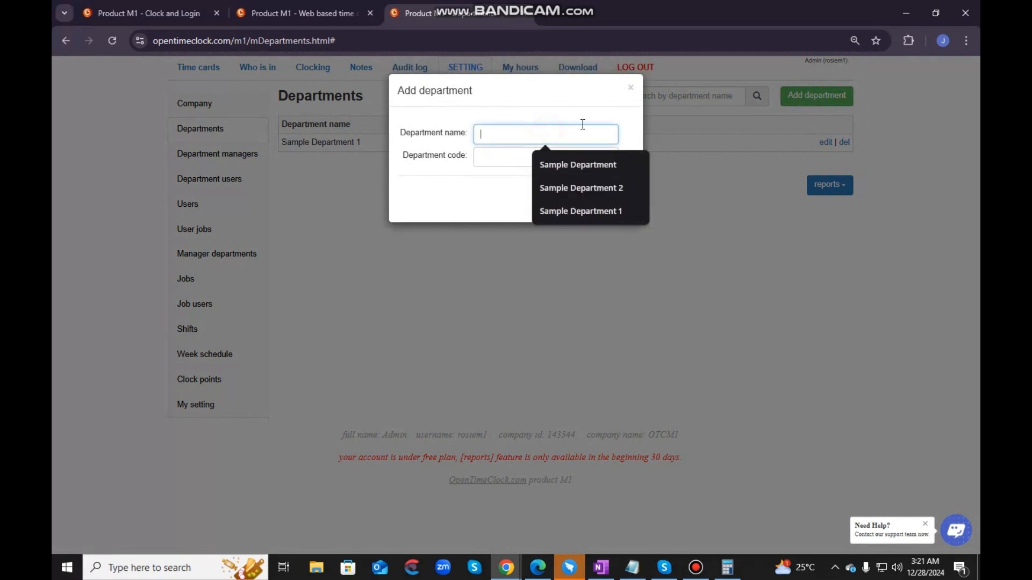
click(800, 102)
click(812, 95)
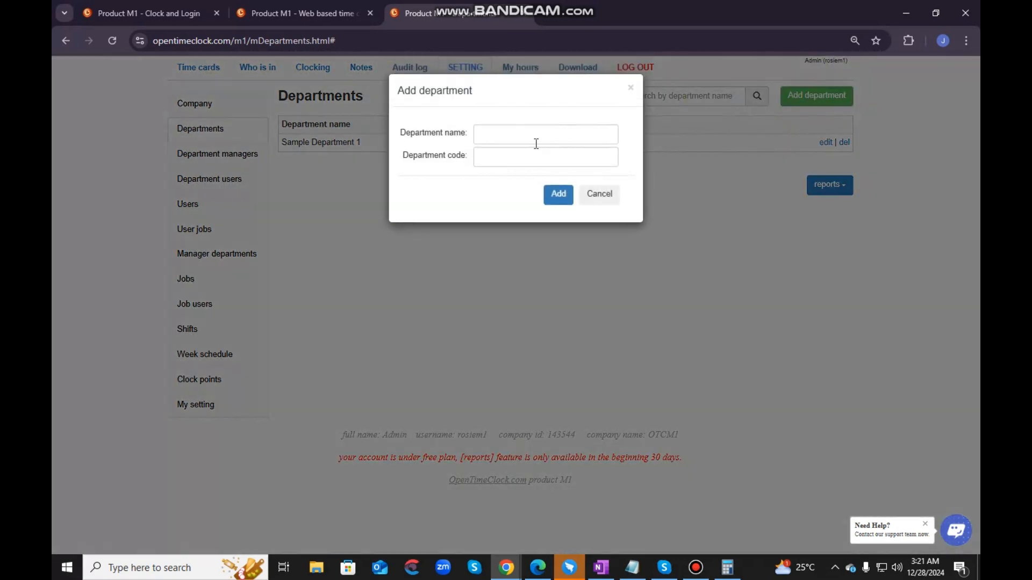
click(528, 137)
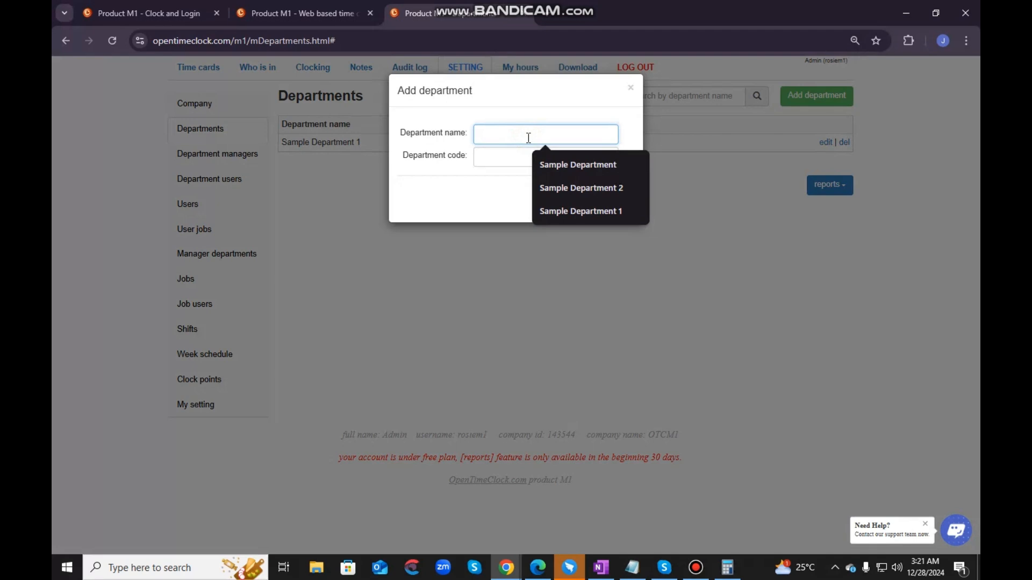
click(567, 186)
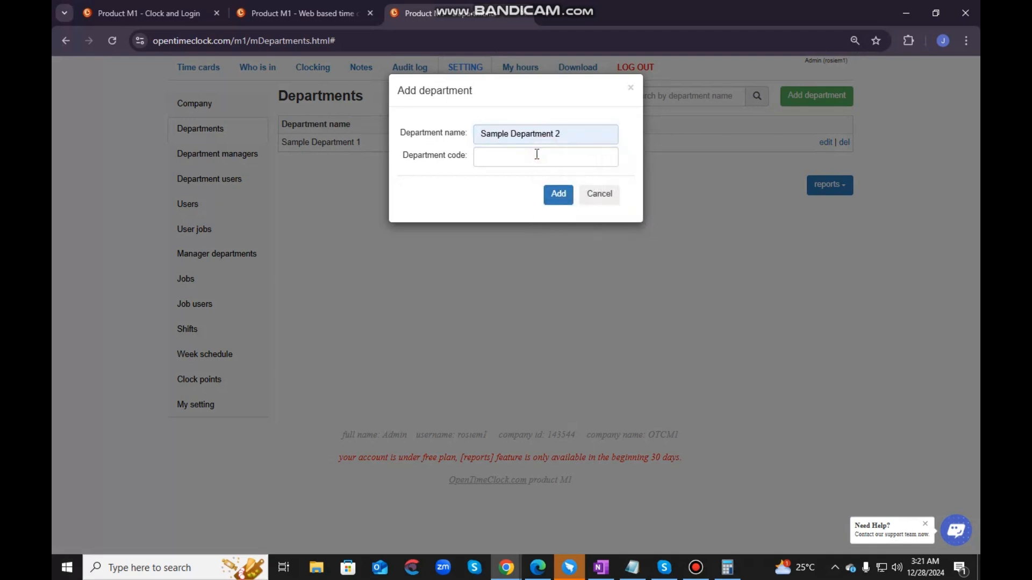
click(537, 155)
text(2)
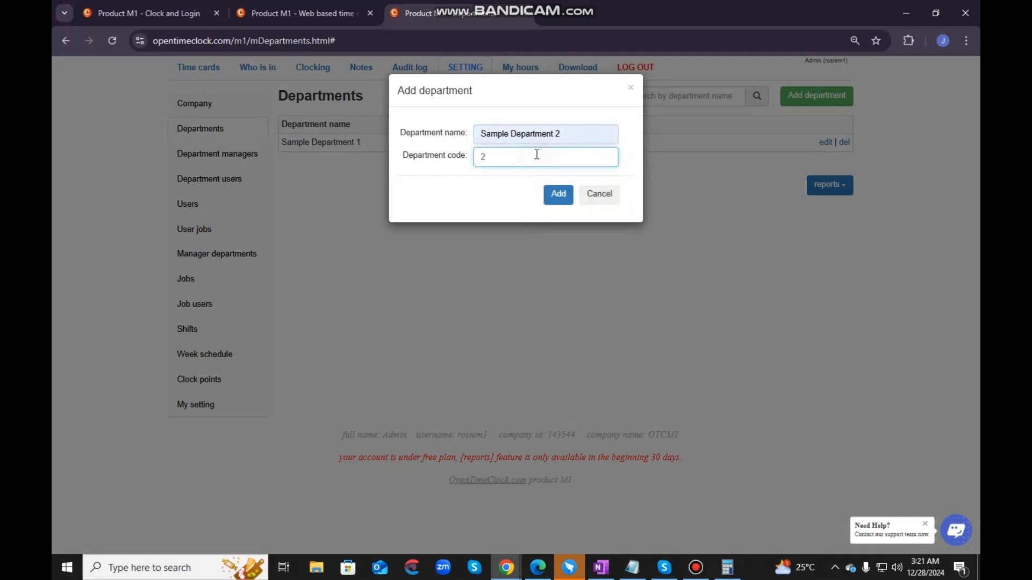
click(556, 192)
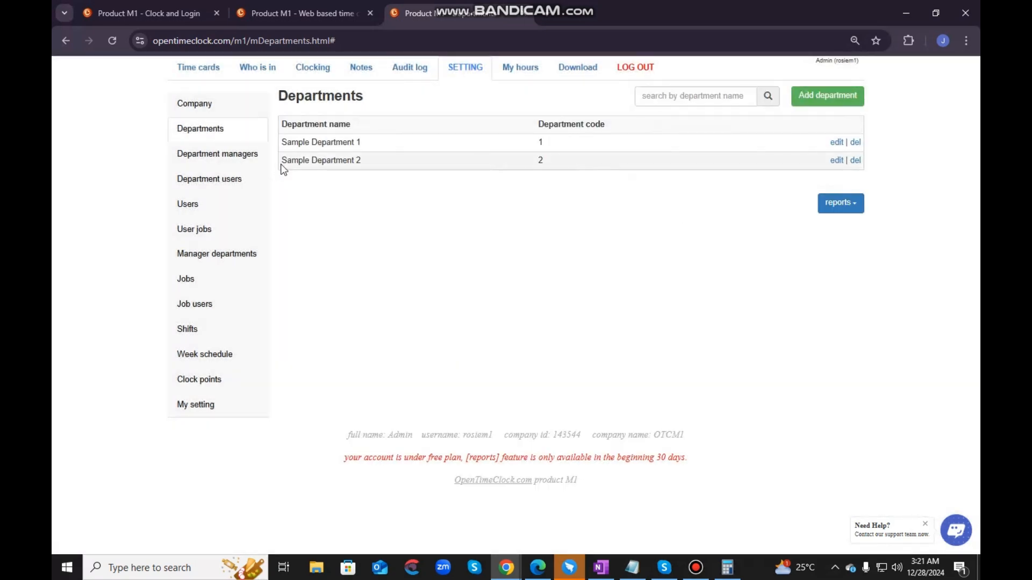
- Open the Department managers settings and assign the available manager to Sample Department 1
drag(280, 161, 355, 161)
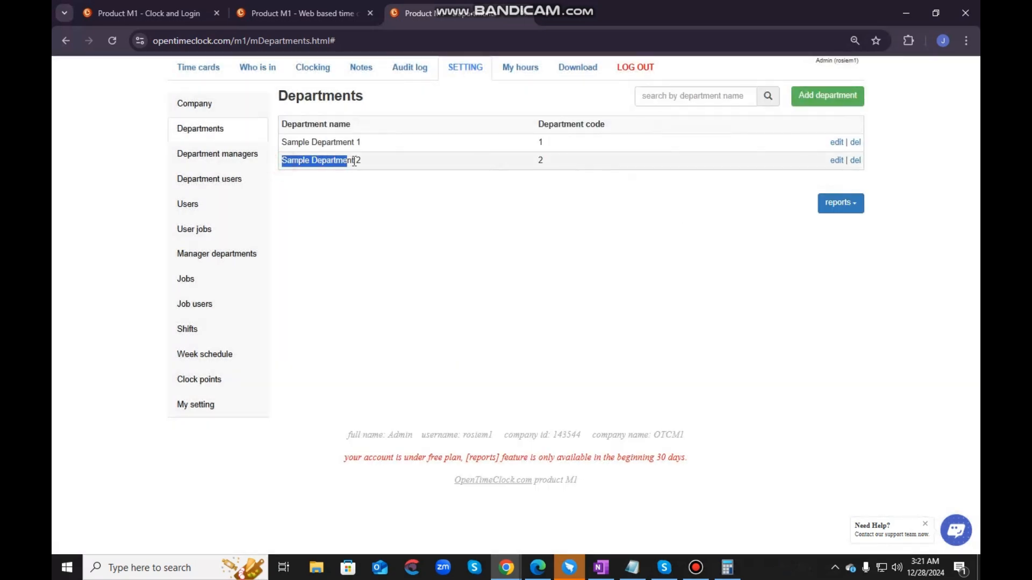
click(505, 264)
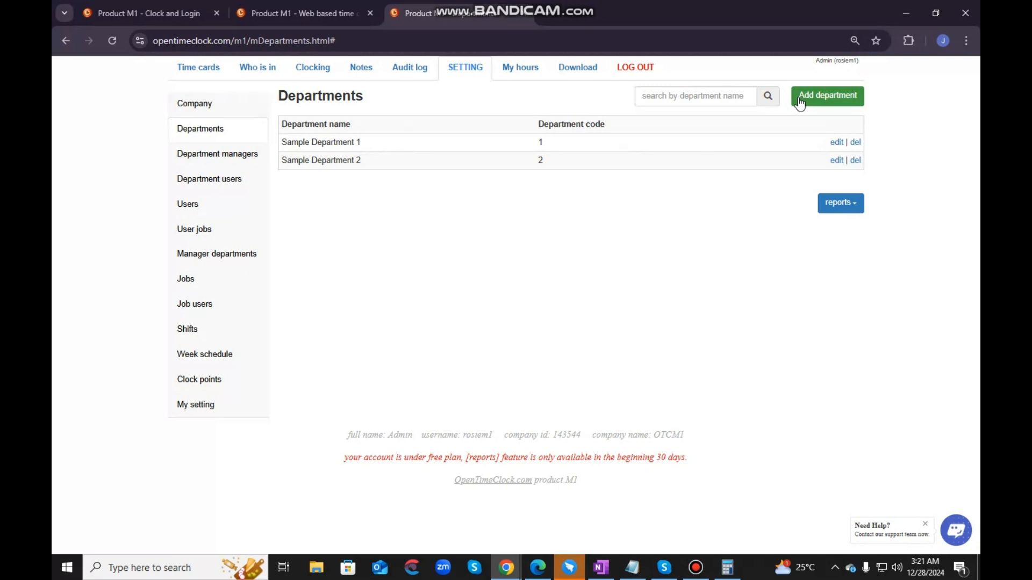
click(189, 155)
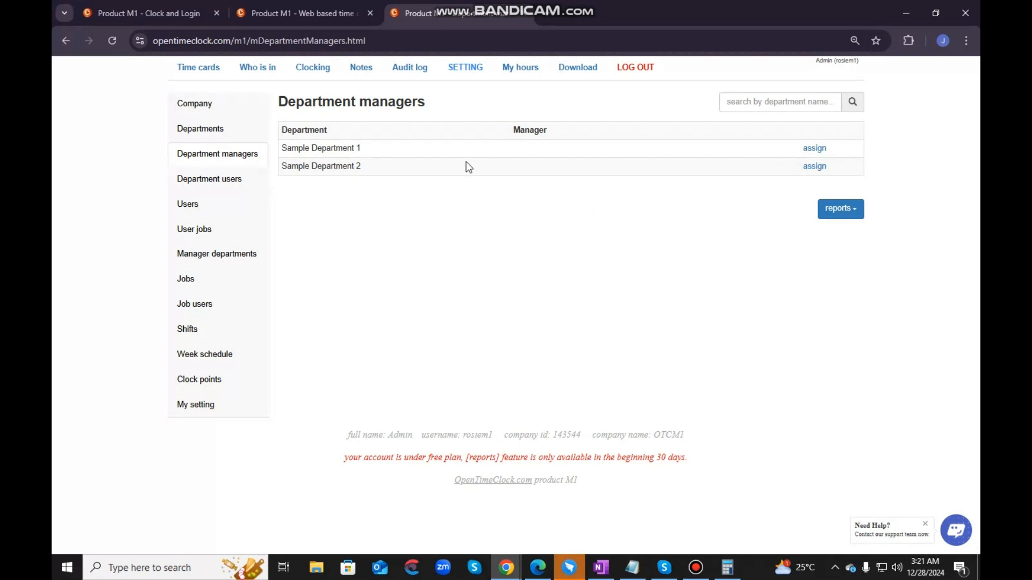
click(819, 152)
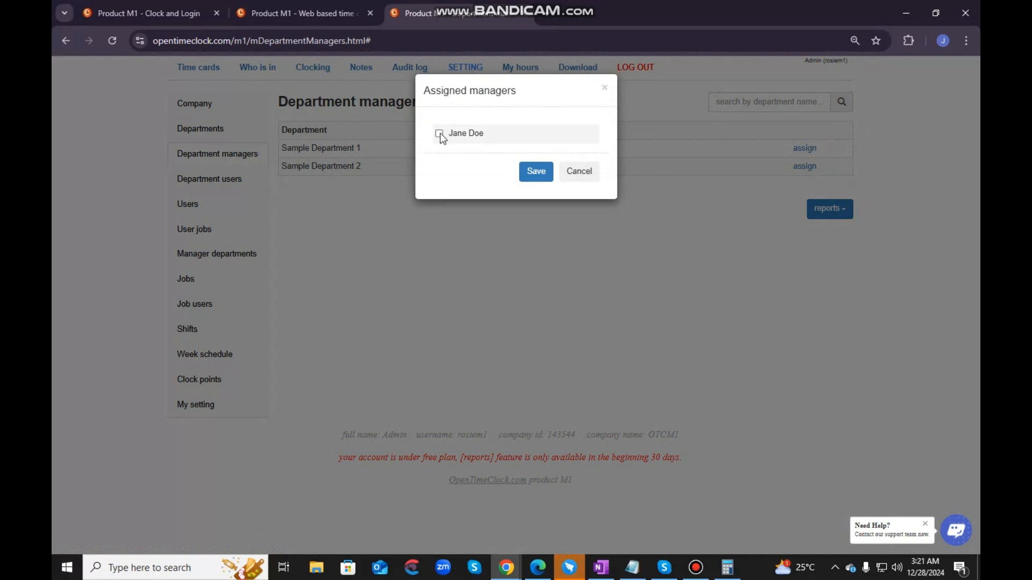
click(440, 133)
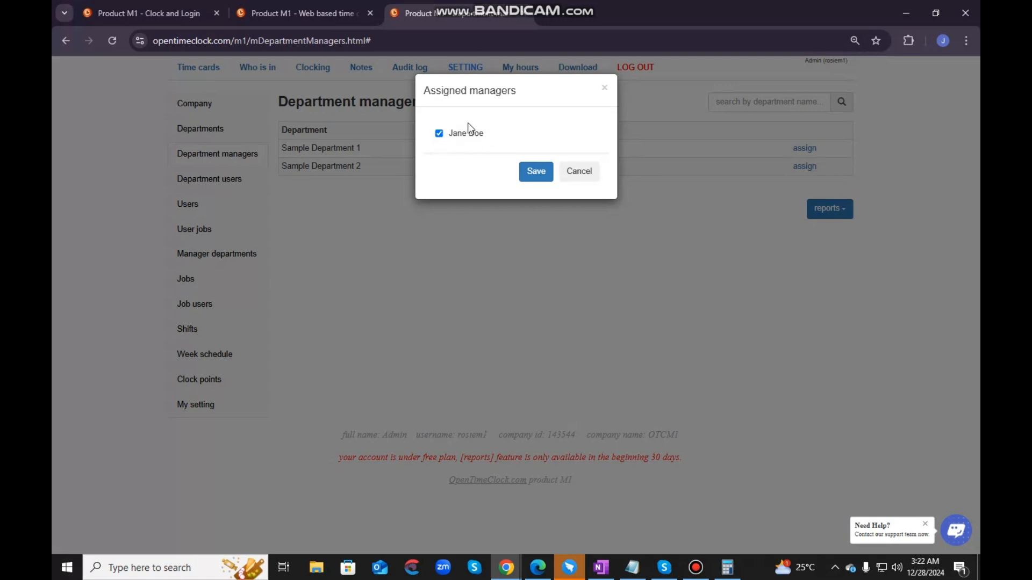
click(542, 177)
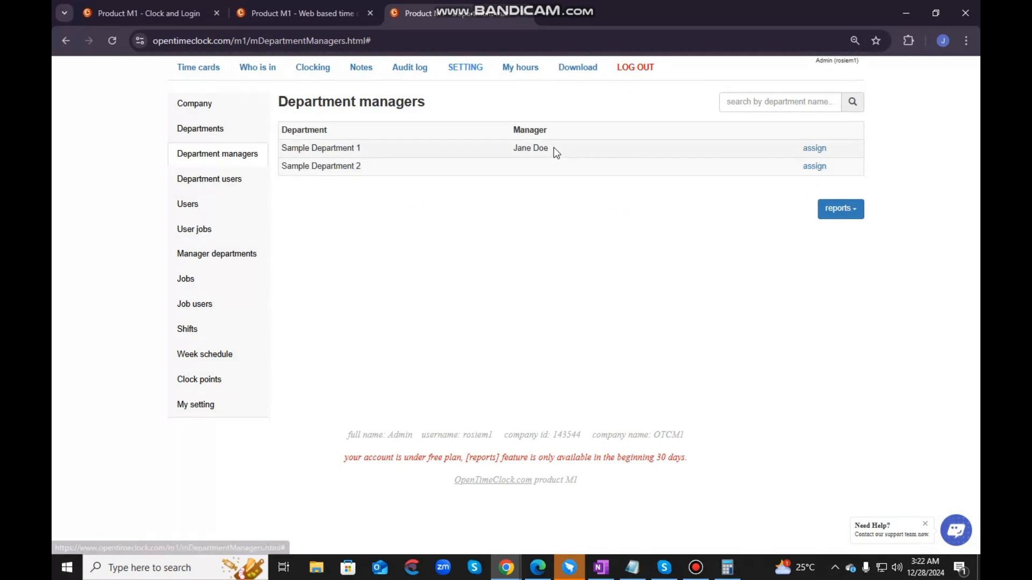
- Review the manager assigned to Sample Department 1 and the export formats offered for department manager reports
drag(553, 149, 509, 149)
click(561, 236)
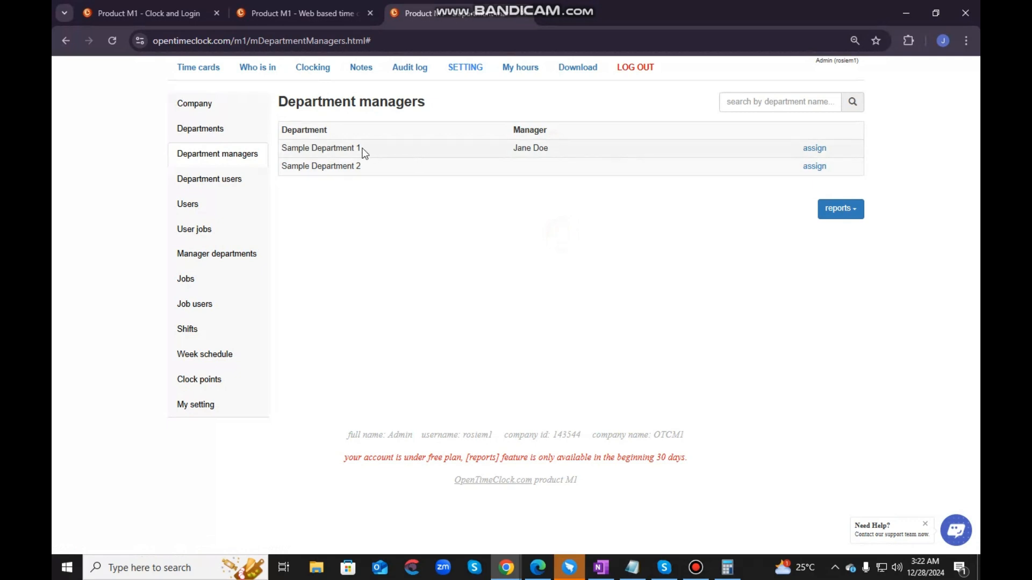
click(583, 243)
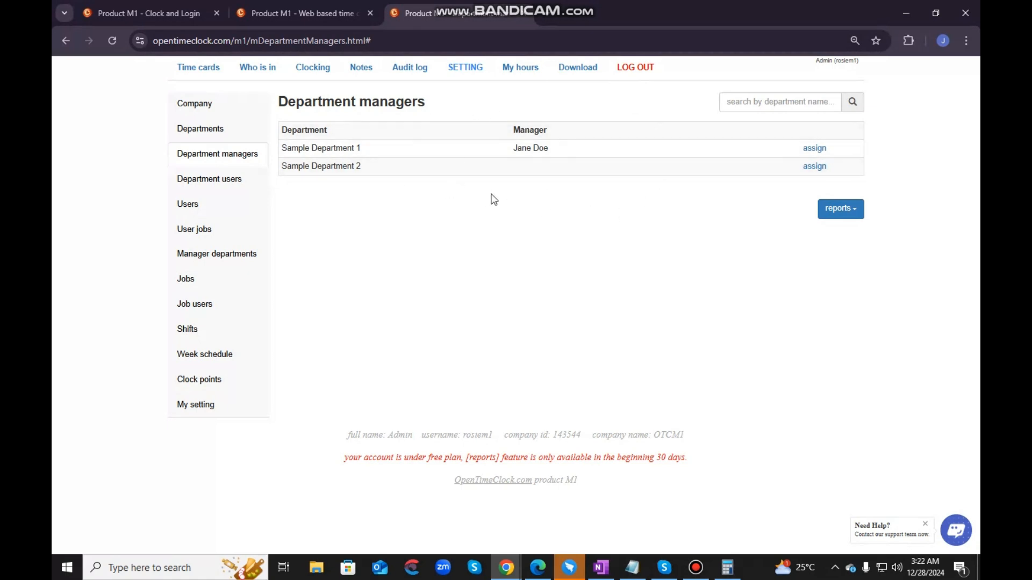
click(856, 217)
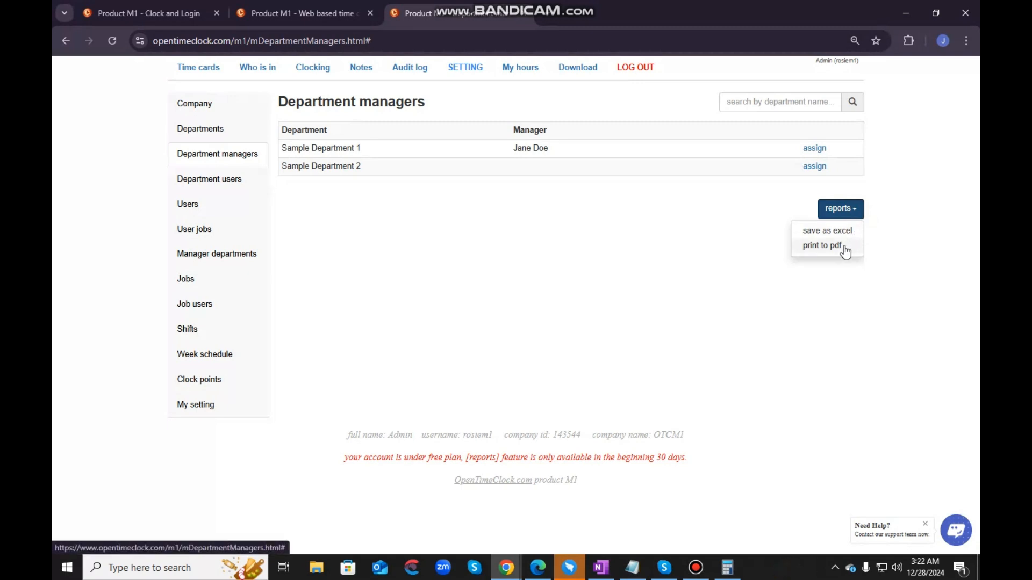
click(538, 254)
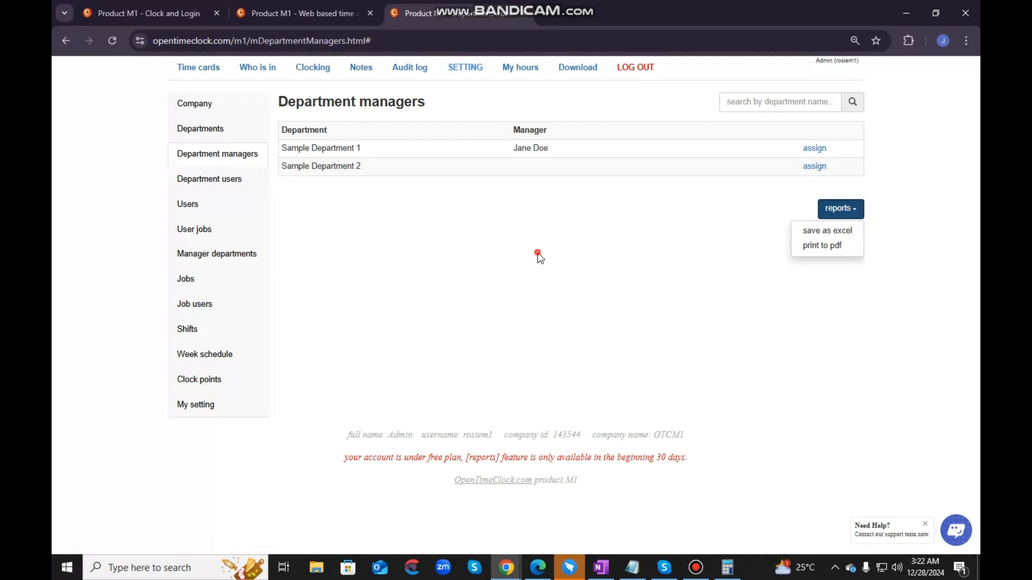
- Open the Department users settings and review which users are assigned to Sample Department 1 and Sample Department 2
click(207, 183)
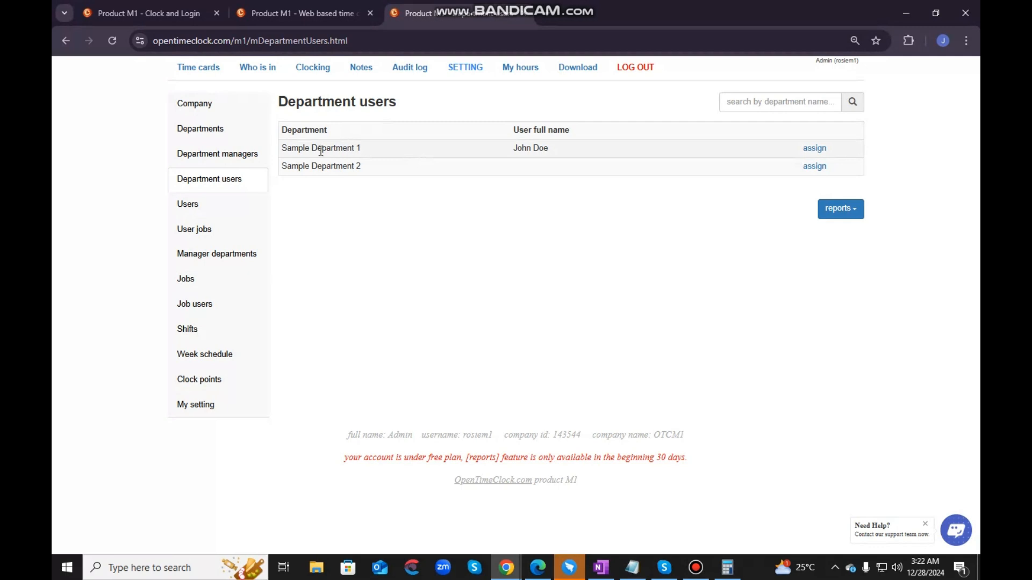
drag(280, 148, 361, 149)
click(398, 207)
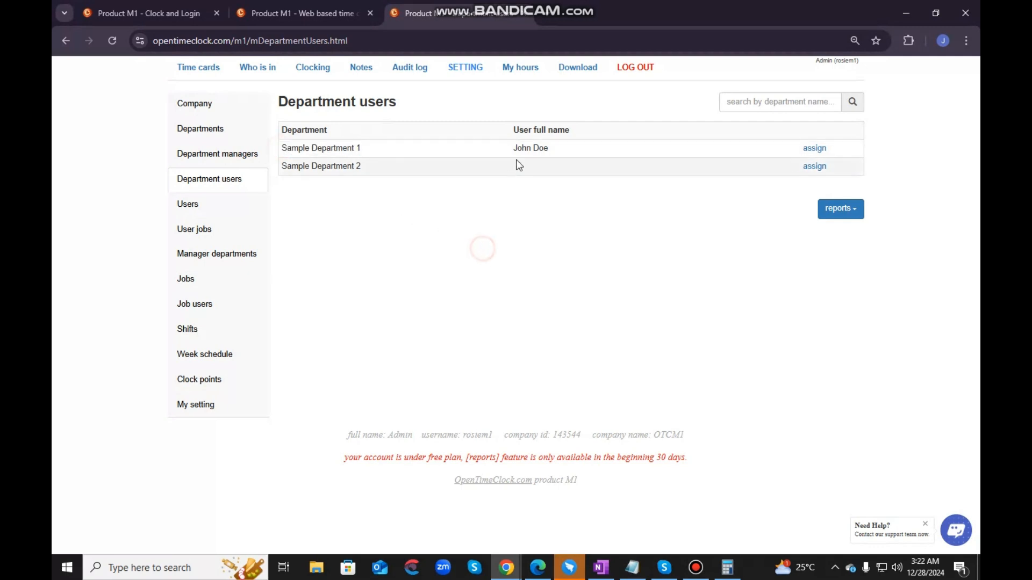
drag(512, 148, 546, 149)
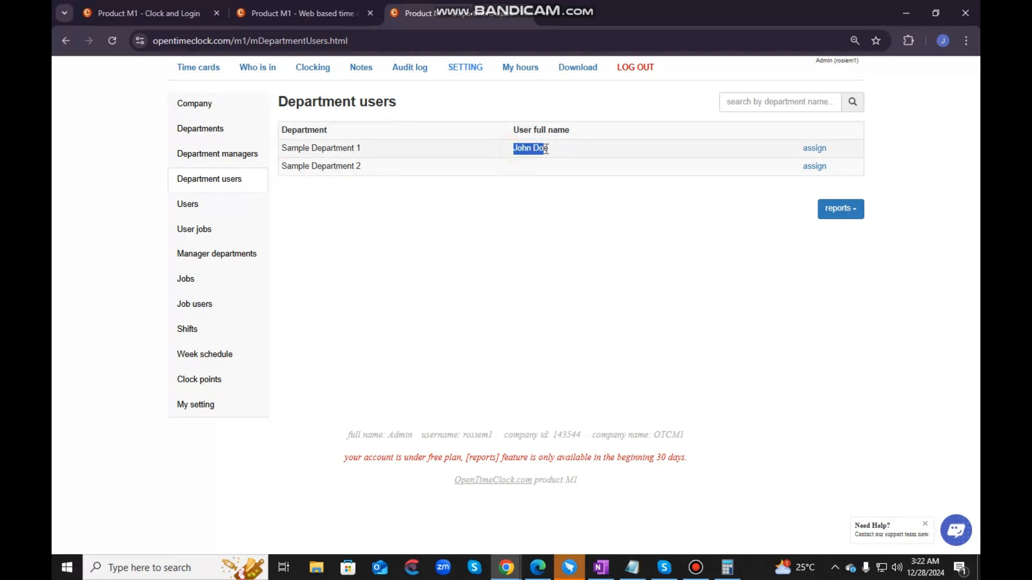
click(498, 293)
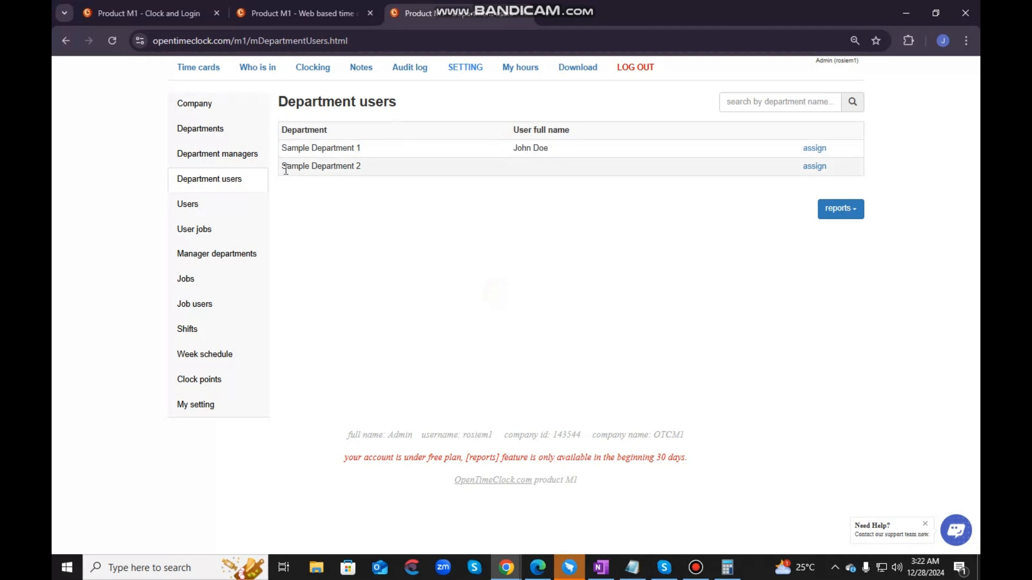
drag(283, 169, 364, 173)
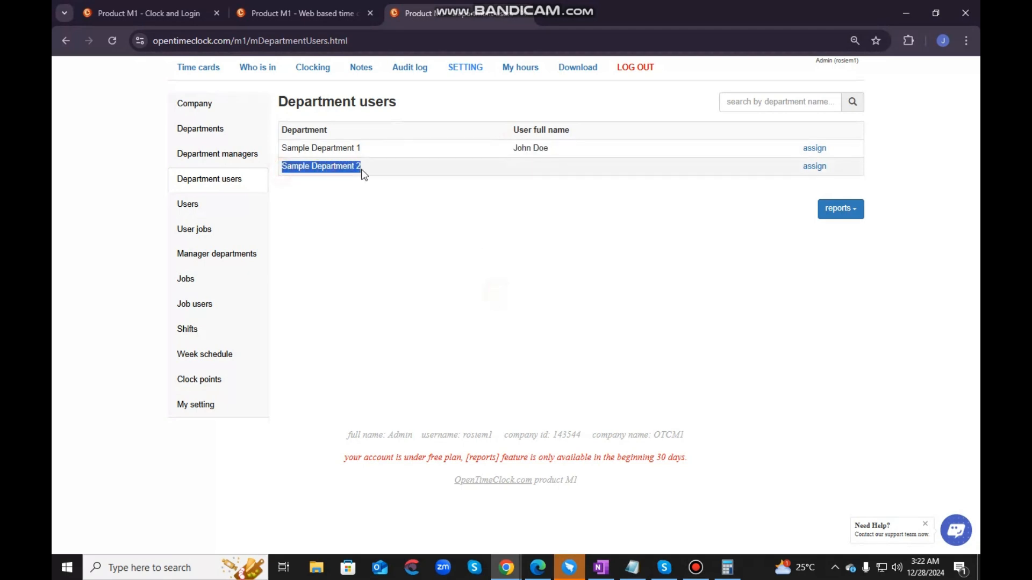
click(403, 216)
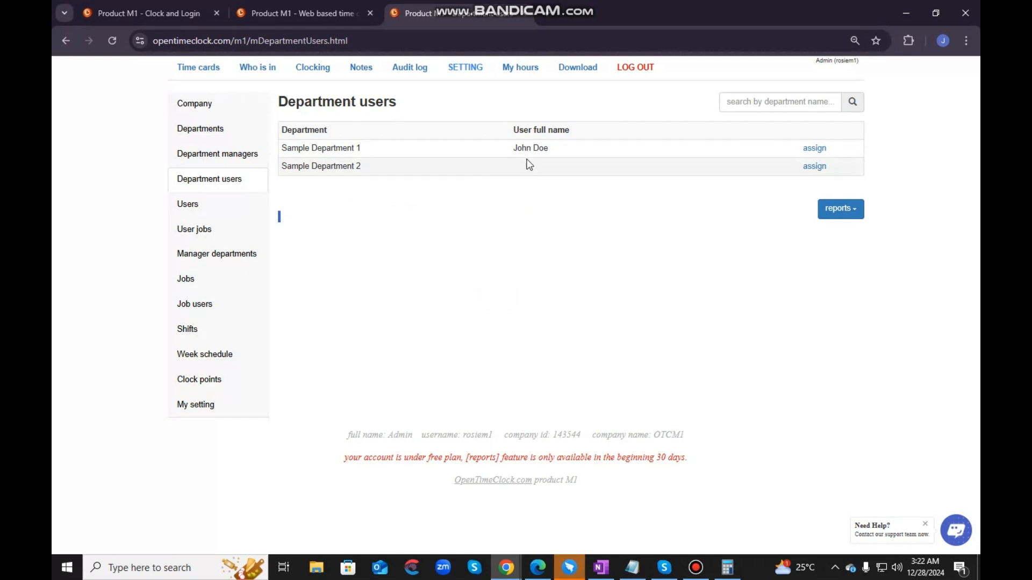
drag(285, 163, 365, 171)
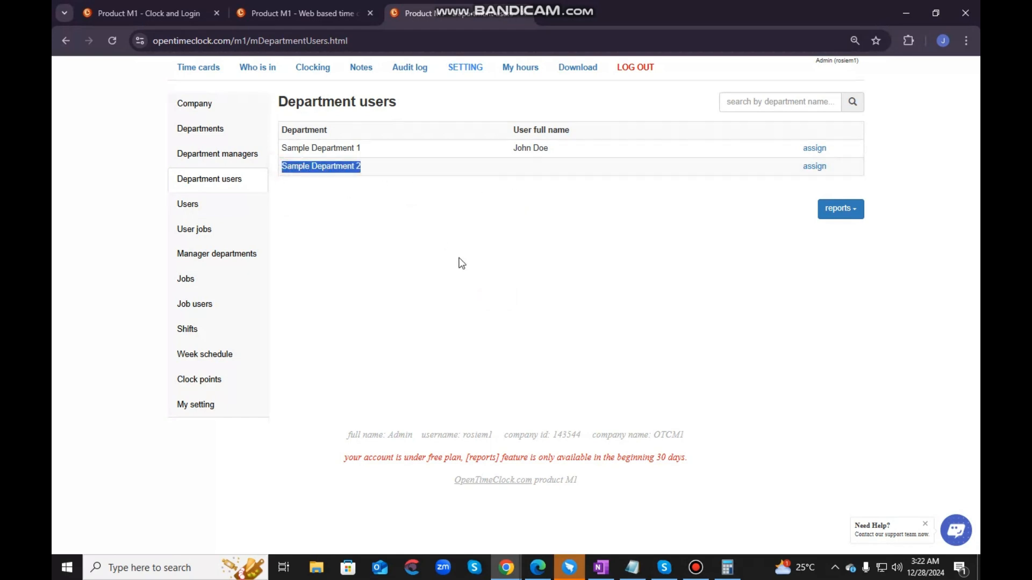
click(460, 262)
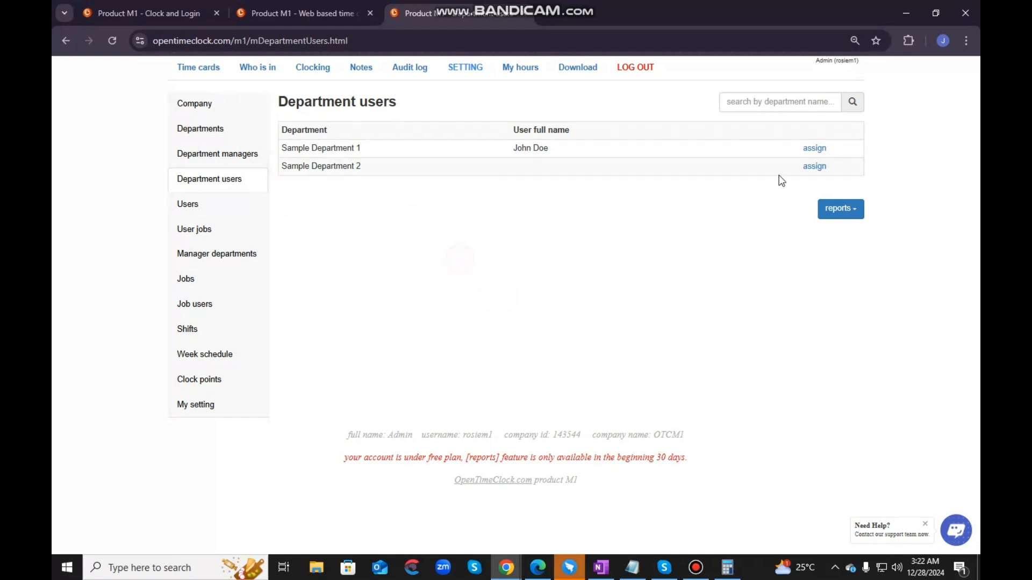
- Assign both non-admin users to Sample Department 2, save, and check the updated department user list
click(814, 167)
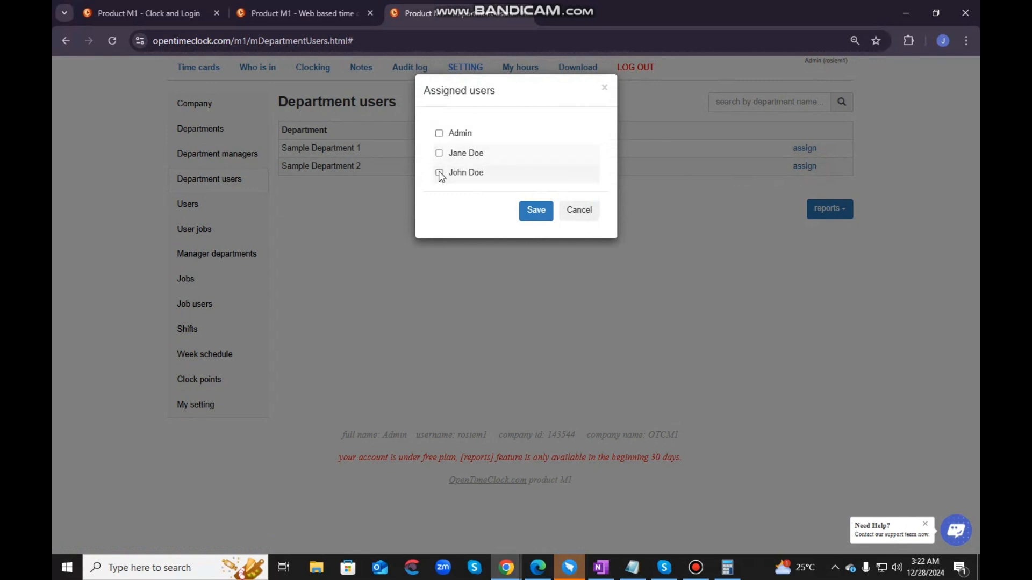
click(439, 153)
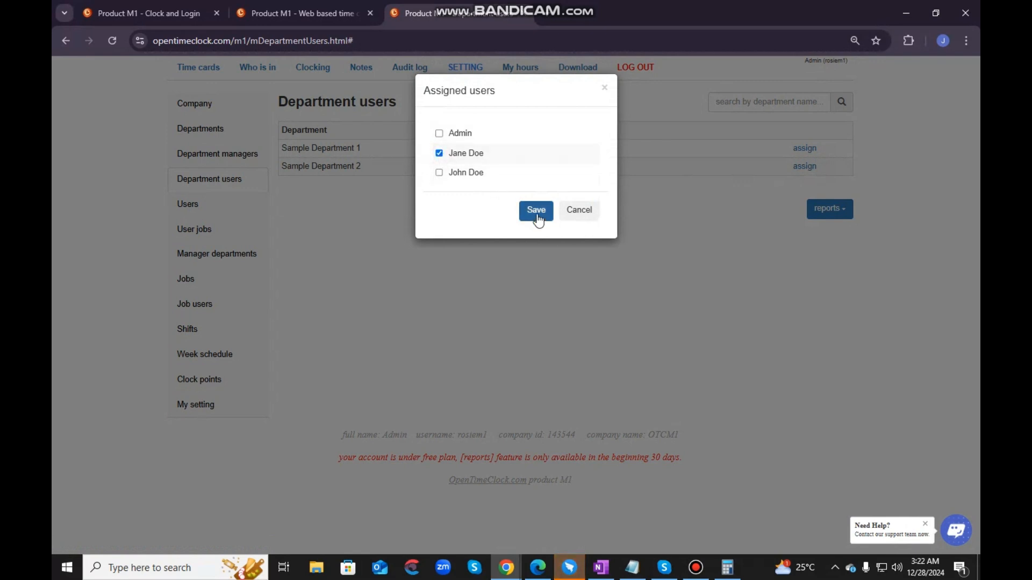
click(439, 172)
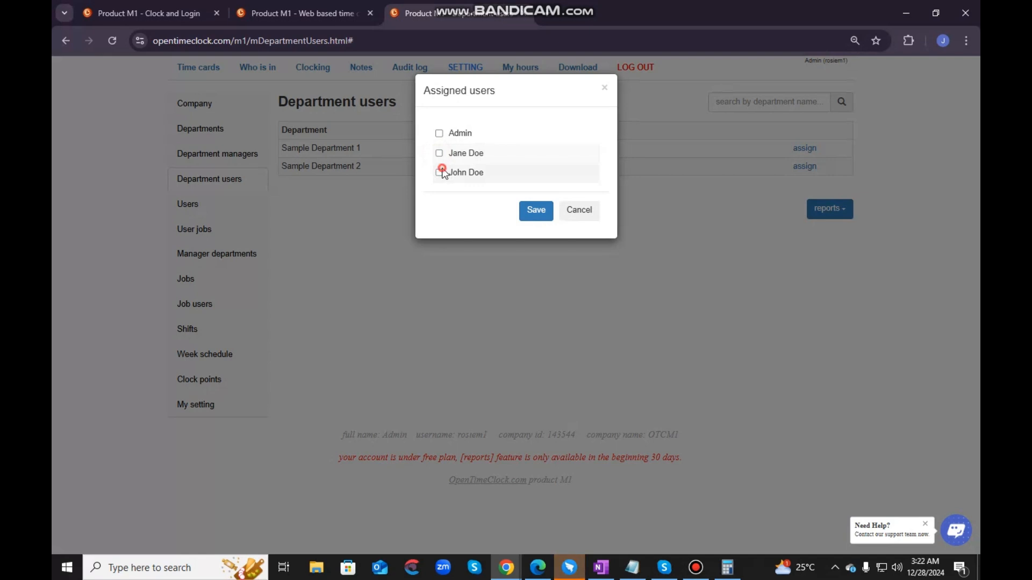
click(439, 153)
click(439, 154)
click(439, 172)
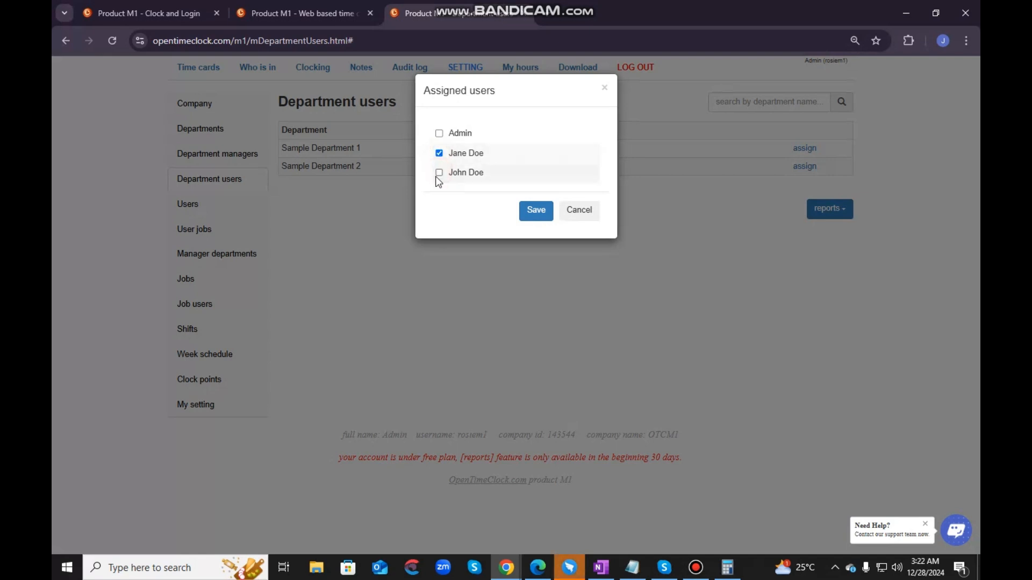
click(439, 172)
click(529, 213)
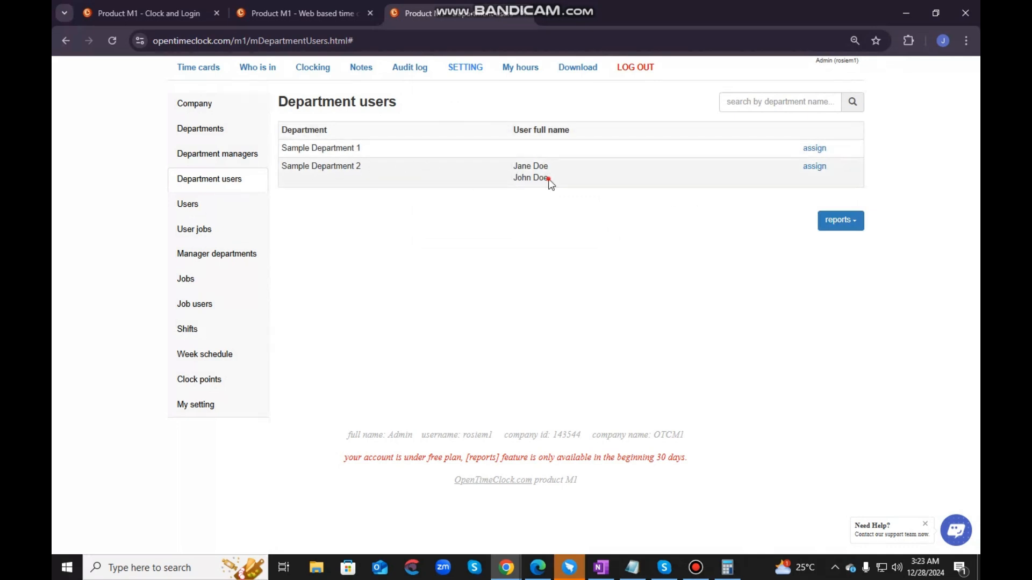
drag(548, 179, 510, 183)
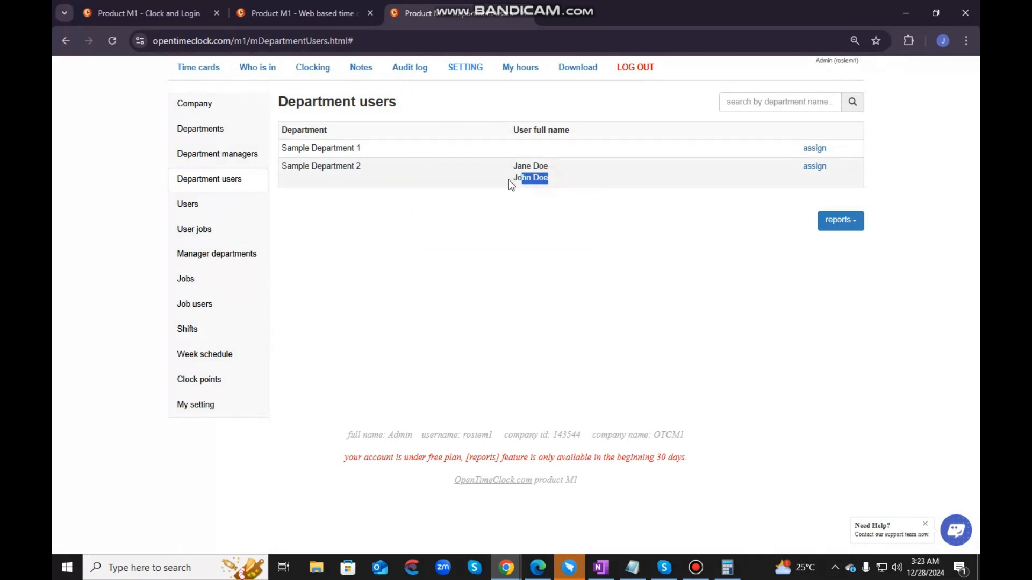
click(423, 151)
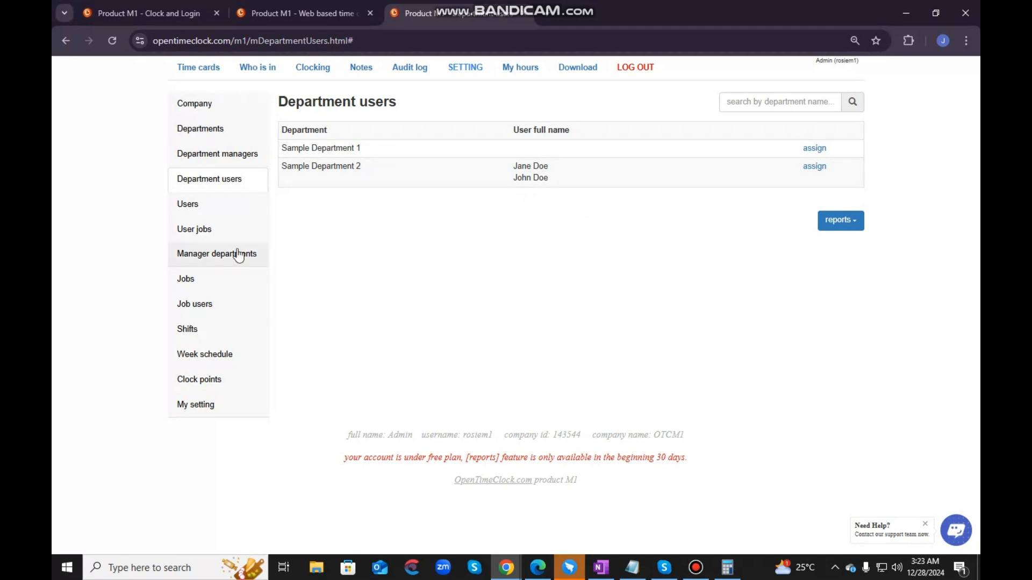
- Open the Users settings and filter the list by Sample Department 1, by Sample Department 2, and back to all departments
click(219, 206)
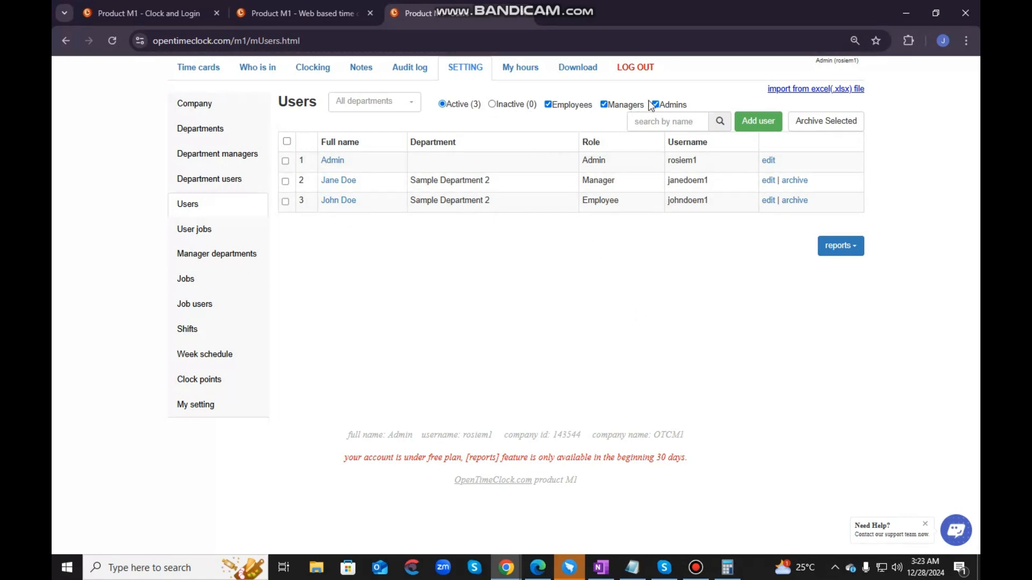
click(549, 105)
click(548, 105)
click(387, 107)
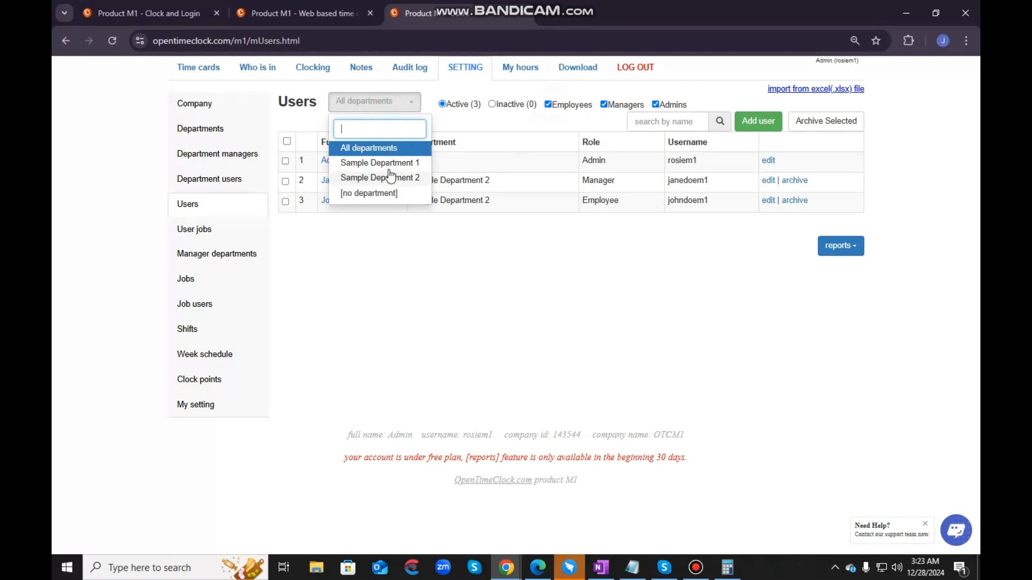
click(380, 162)
click(392, 105)
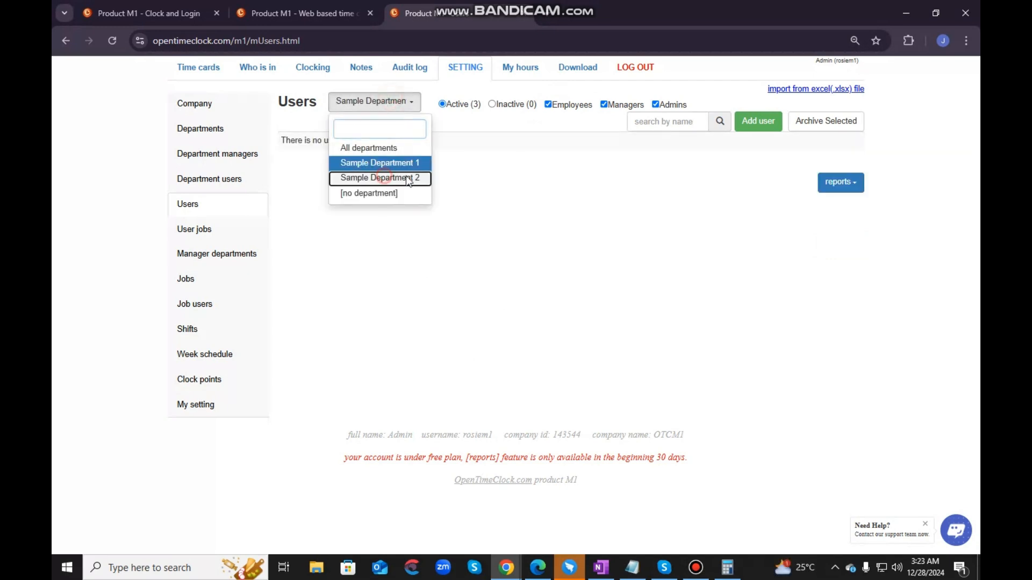
click(380, 176)
click(391, 106)
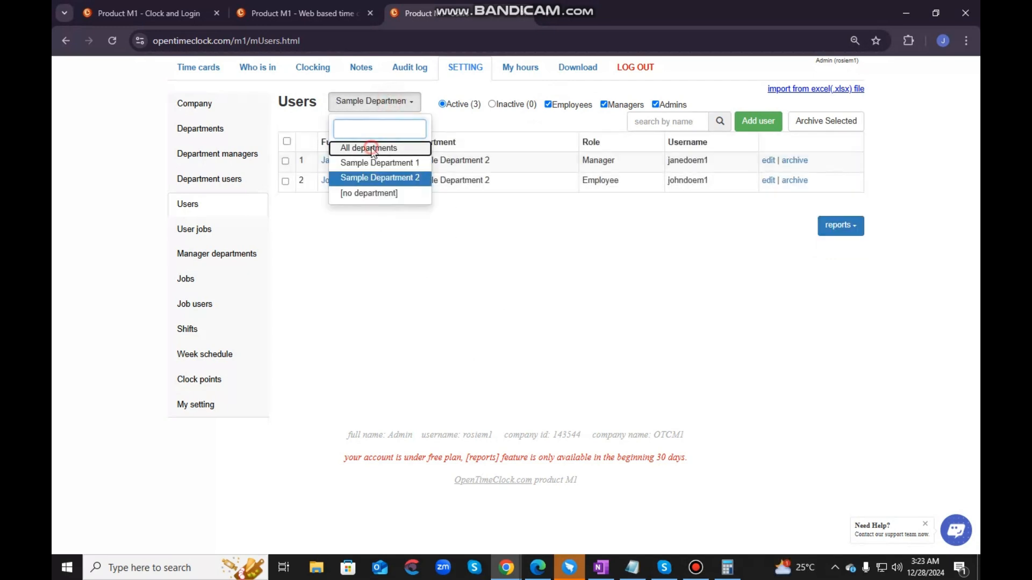
click(374, 149)
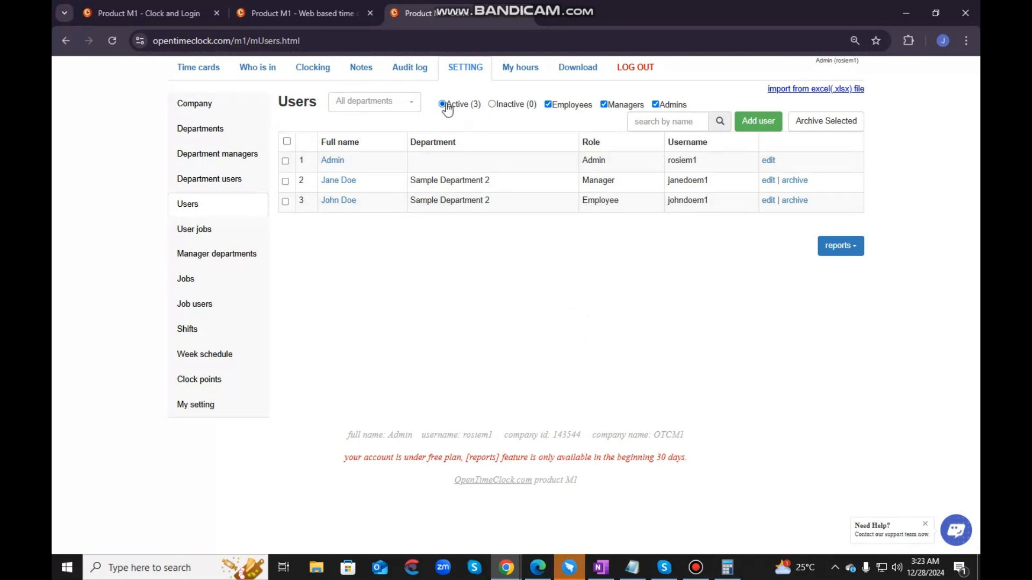
- Try the inactive-status and role filters on the user list, ending with active employees, managers and admins all shown
click(492, 104)
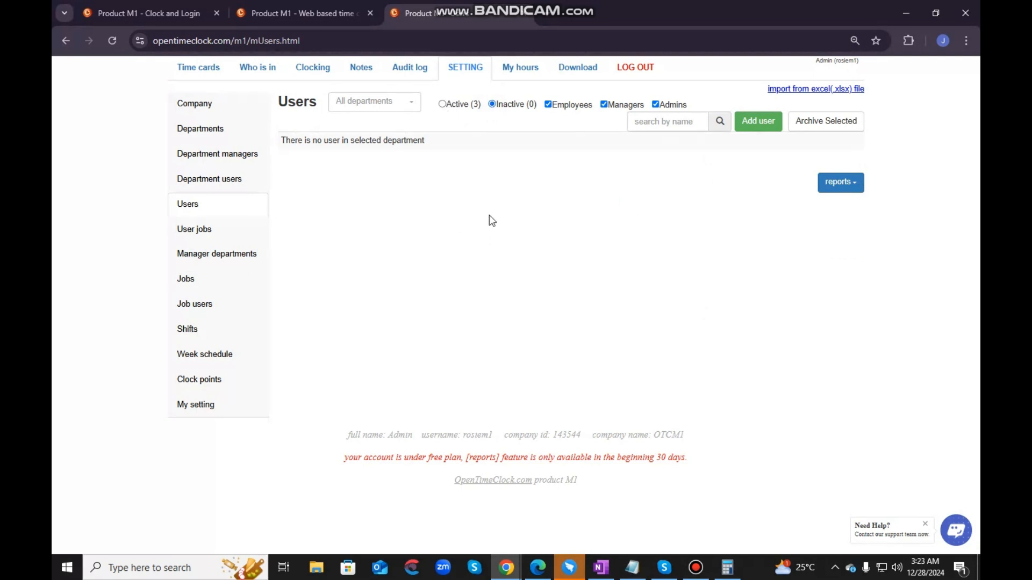
click(441, 103)
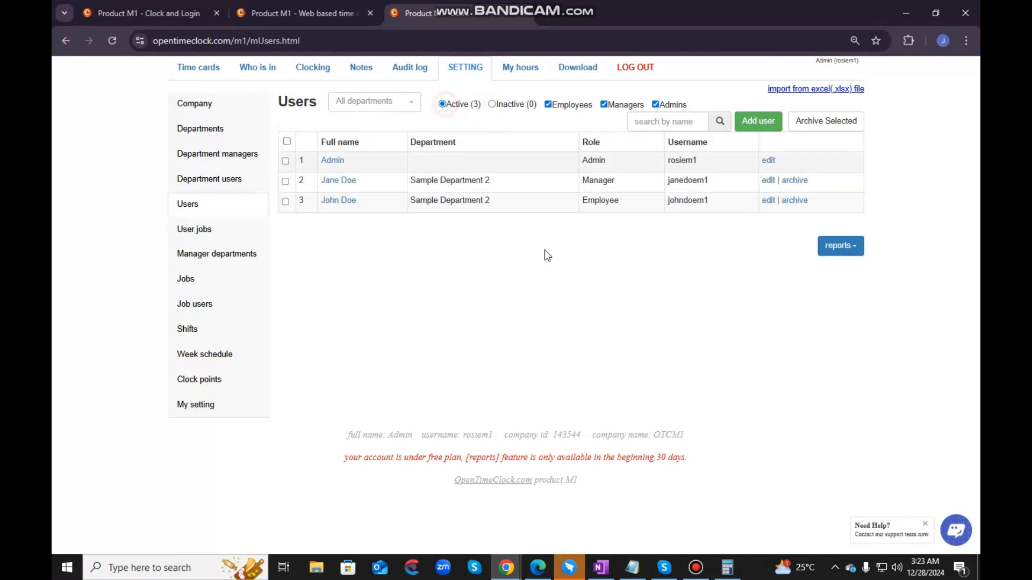
click(549, 105)
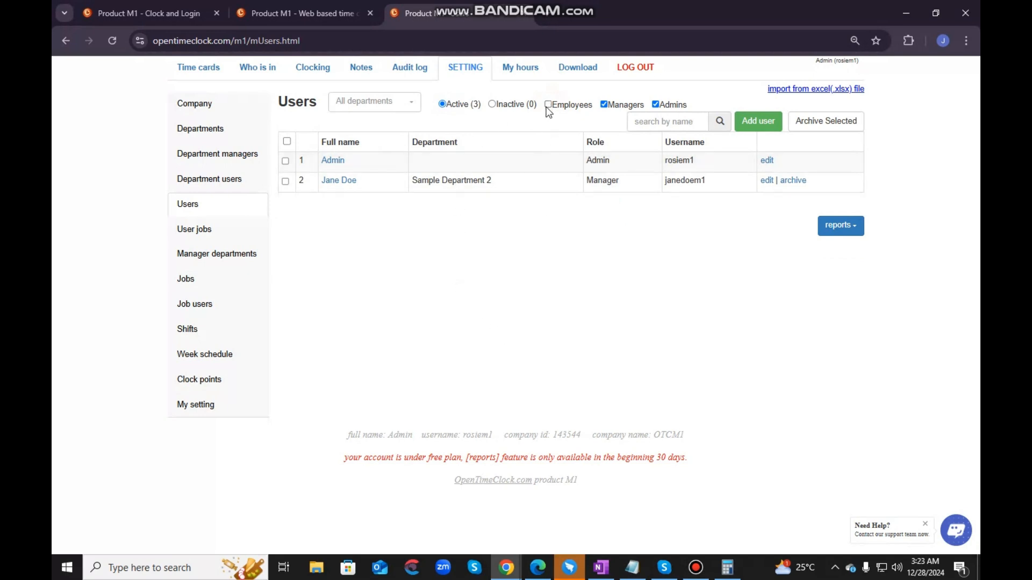
click(548, 104)
click(603, 105)
click(656, 104)
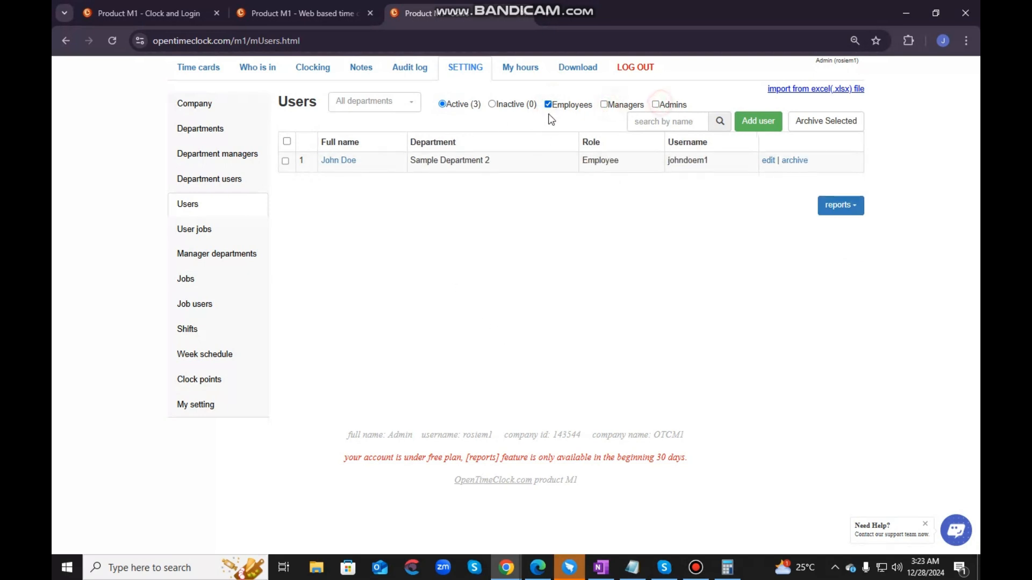
click(605, 105)
click(656, 104)
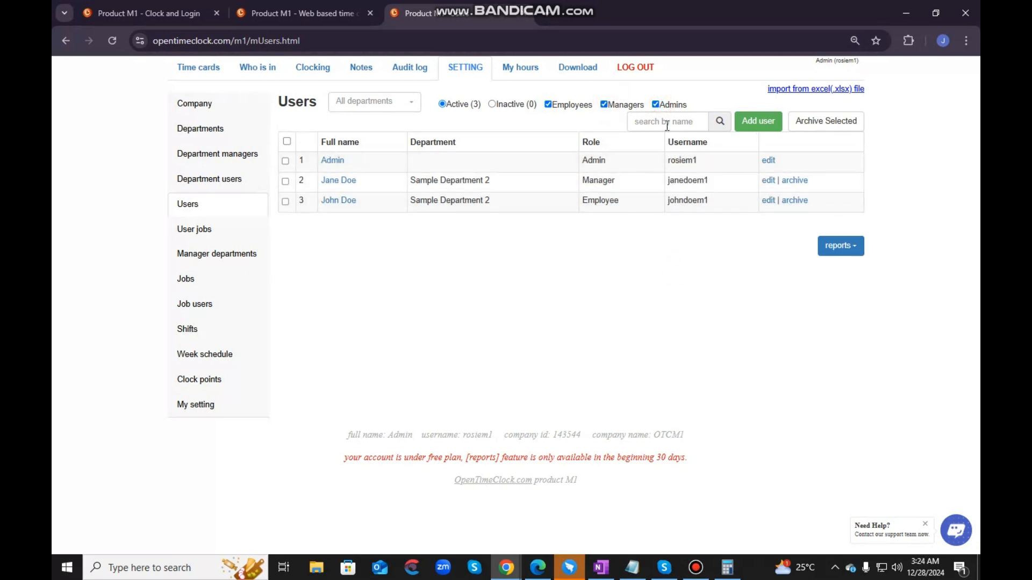
- Try archiving the manager and the employee together, cancel at the confirmation, and clear both user selections
click(667, 126)
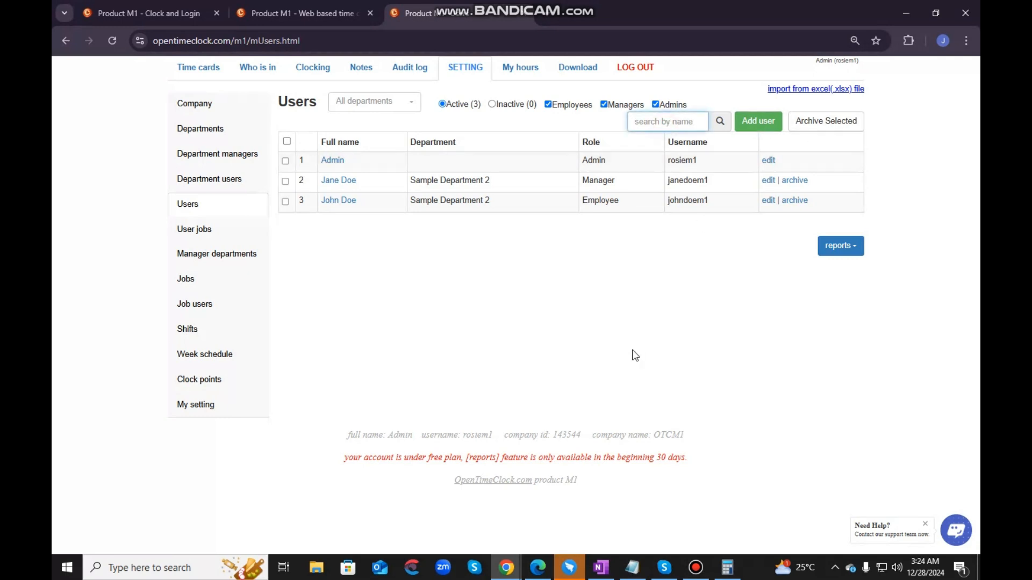
click(285, 161)
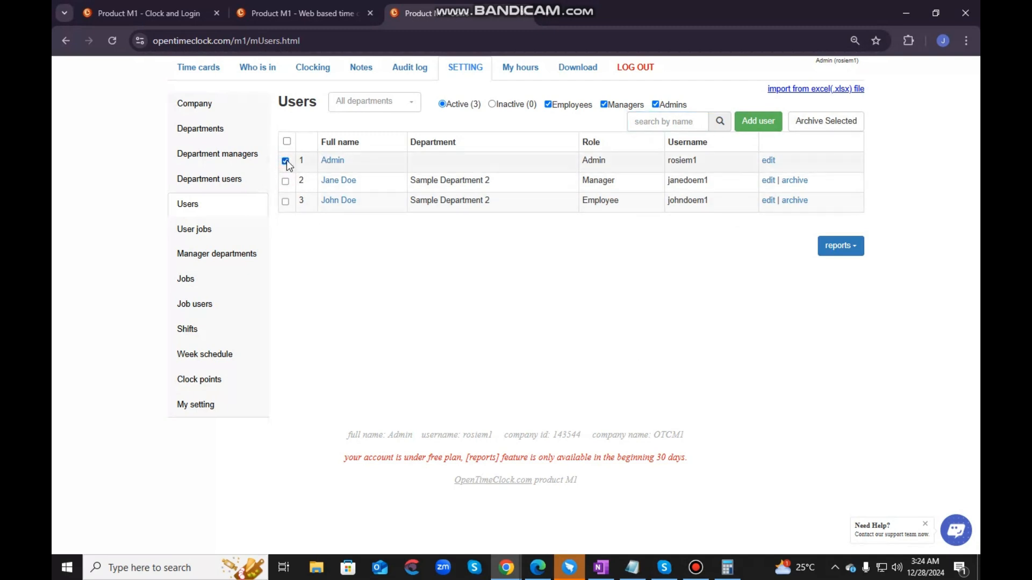
click(285, 160)
click(285, 181)
click(285, 202)
click(816, 121)
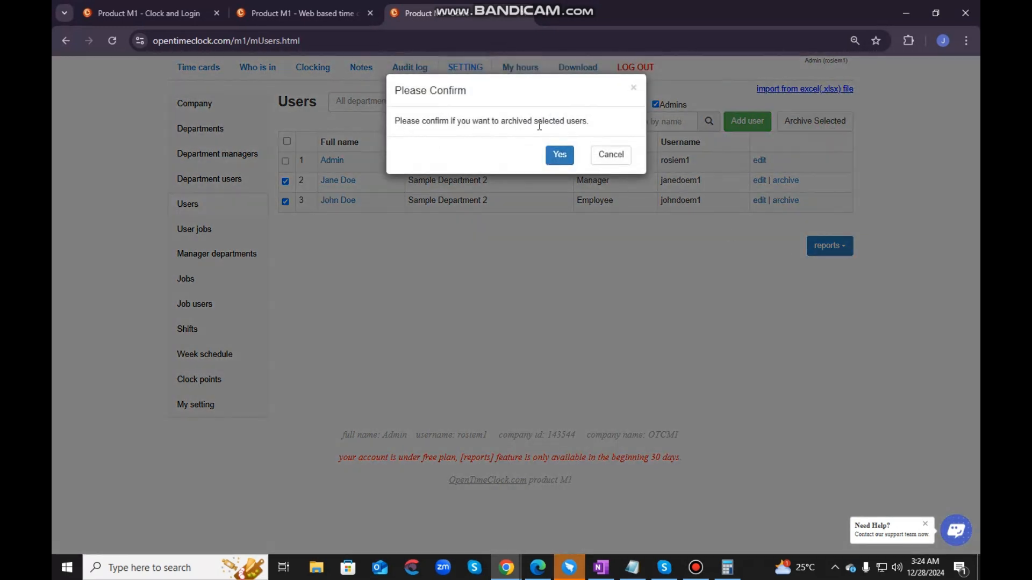
drag(598, 121, 395, 126)
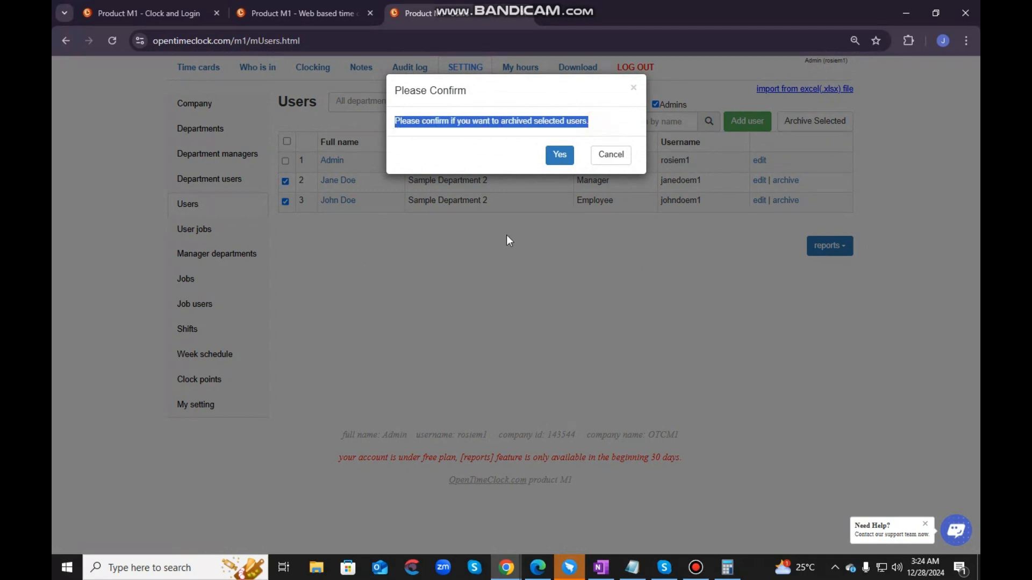
click(622, 156)
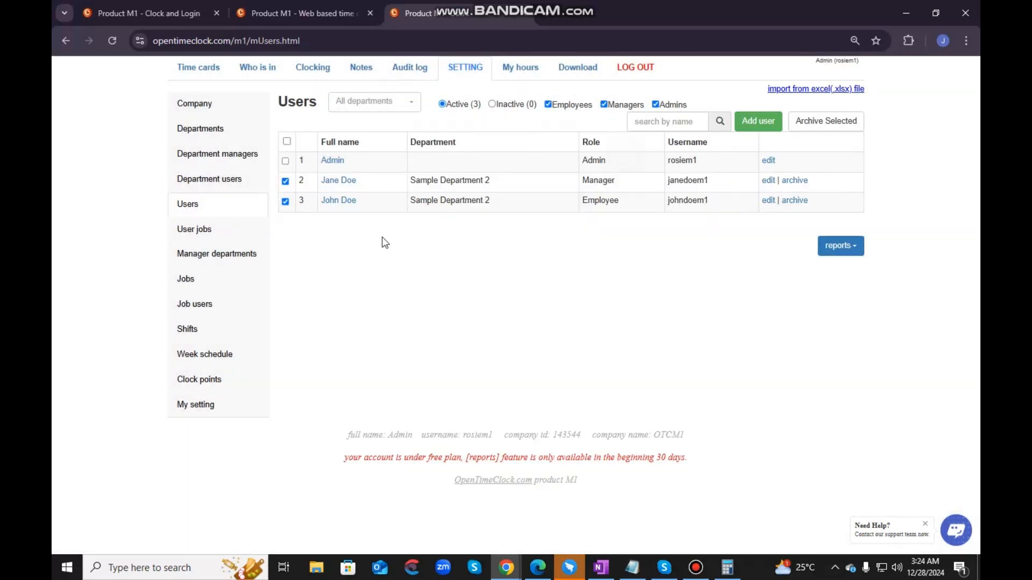
click(285, 181)
click(285, 201)
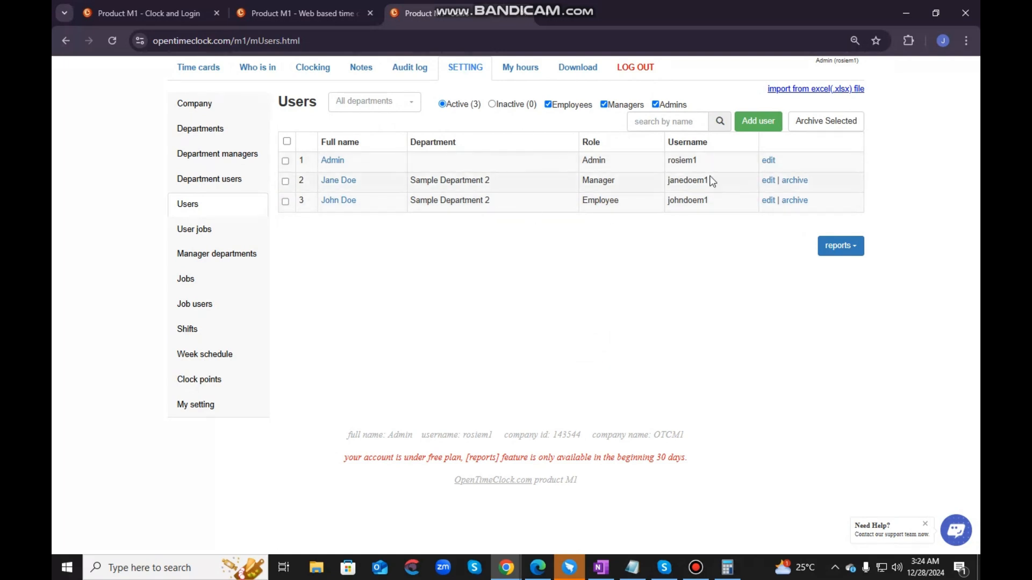
- View the manager's edit form, return to the Users list, and archive the employee in Sample Department 2
click(768, 182)
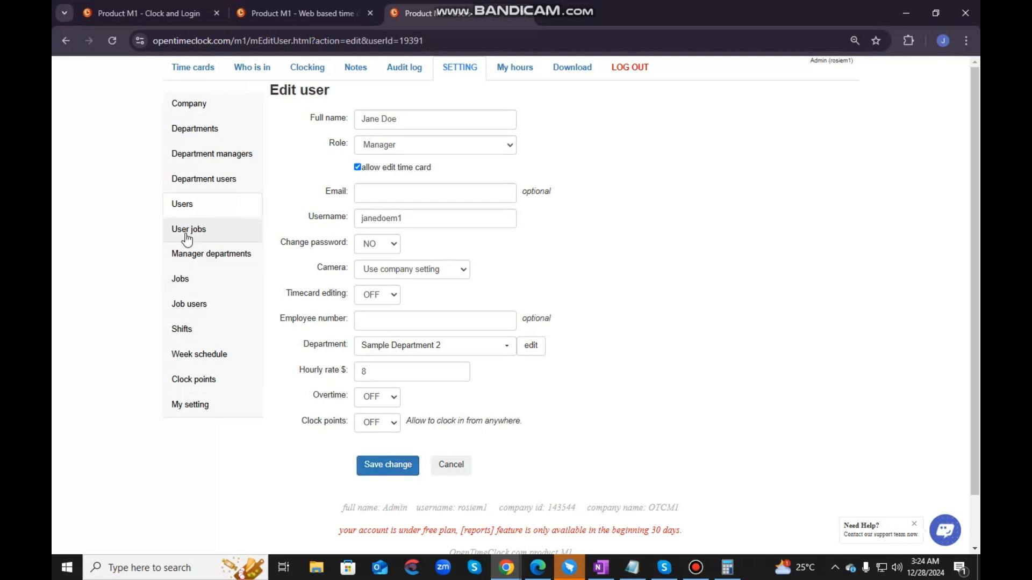
click(218, 203)
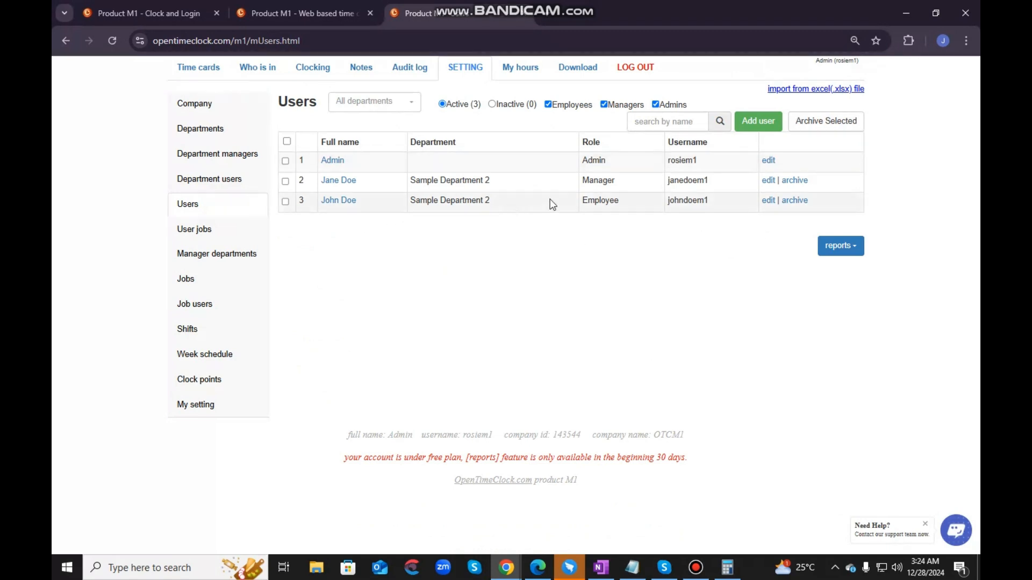
click(795, 204)
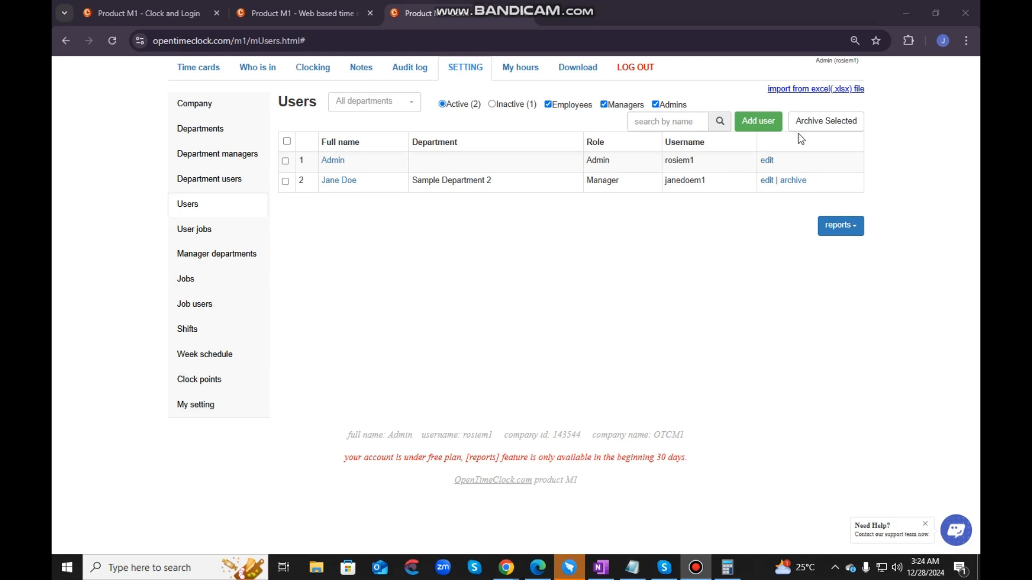
- Start a new user with the Employee role, filling in the full name and username and leaving email and password empty
click(763, 122)
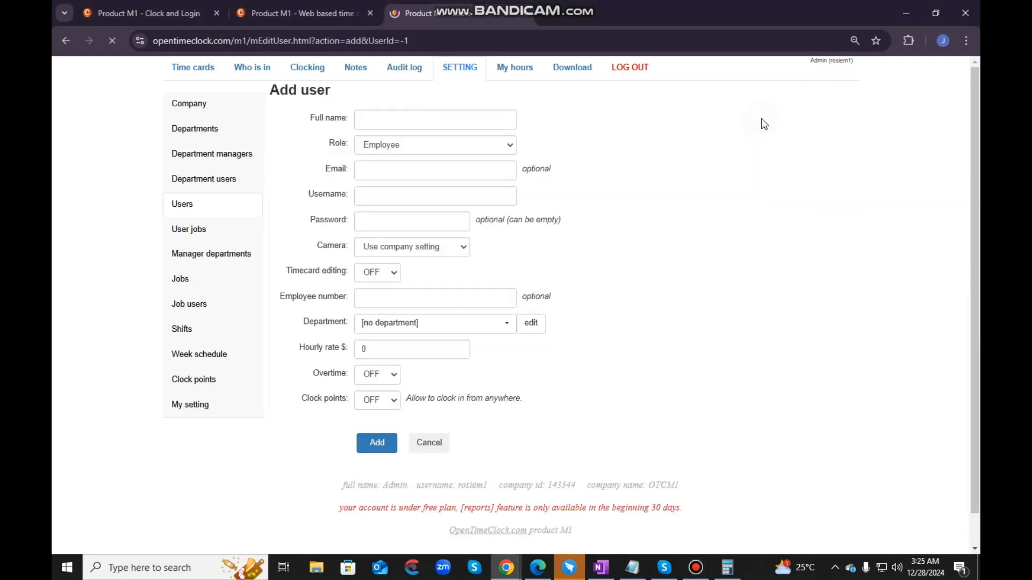
click(391, 124)
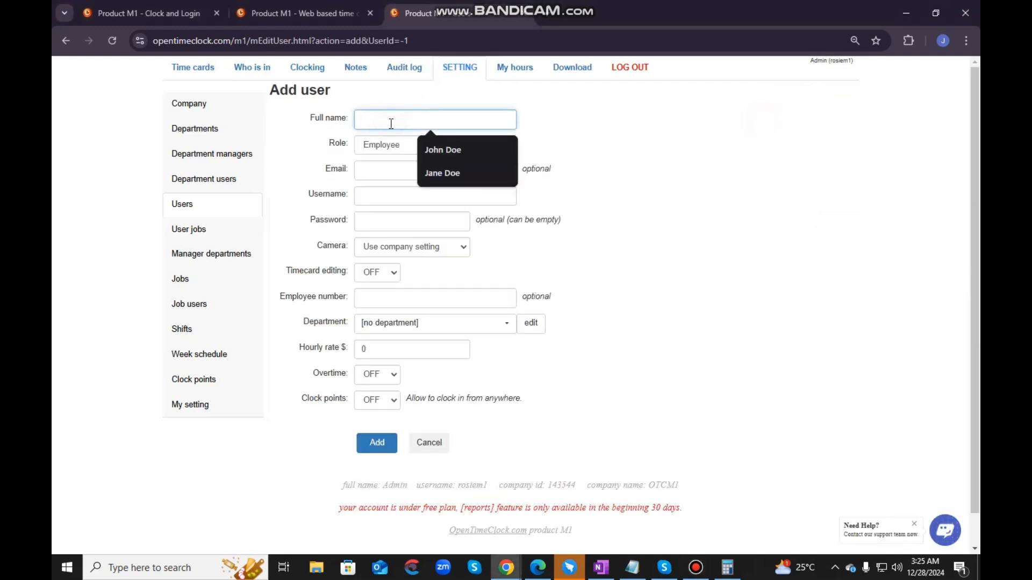
click(443, 154)
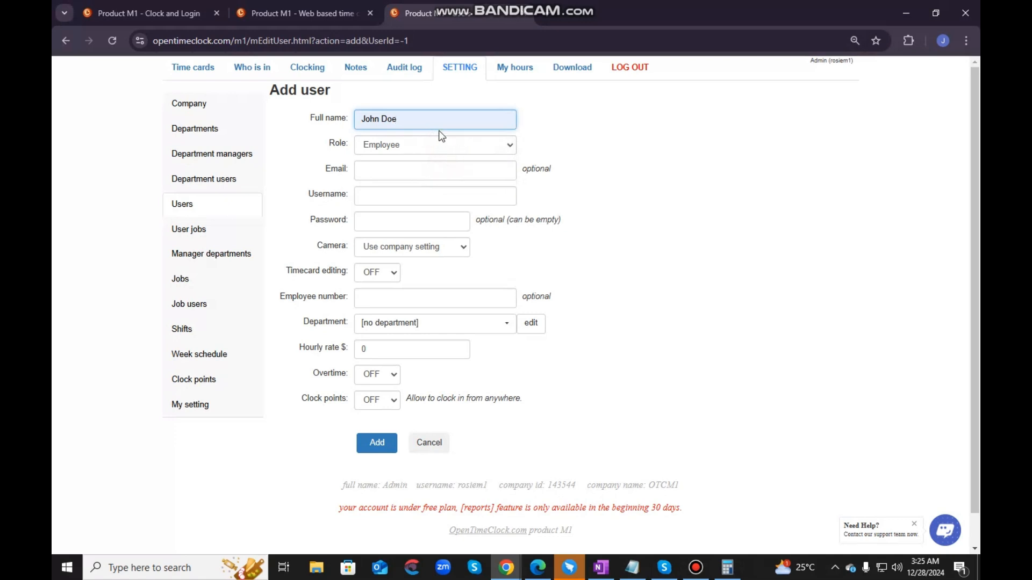
click(410, 148)
click(627, 143)
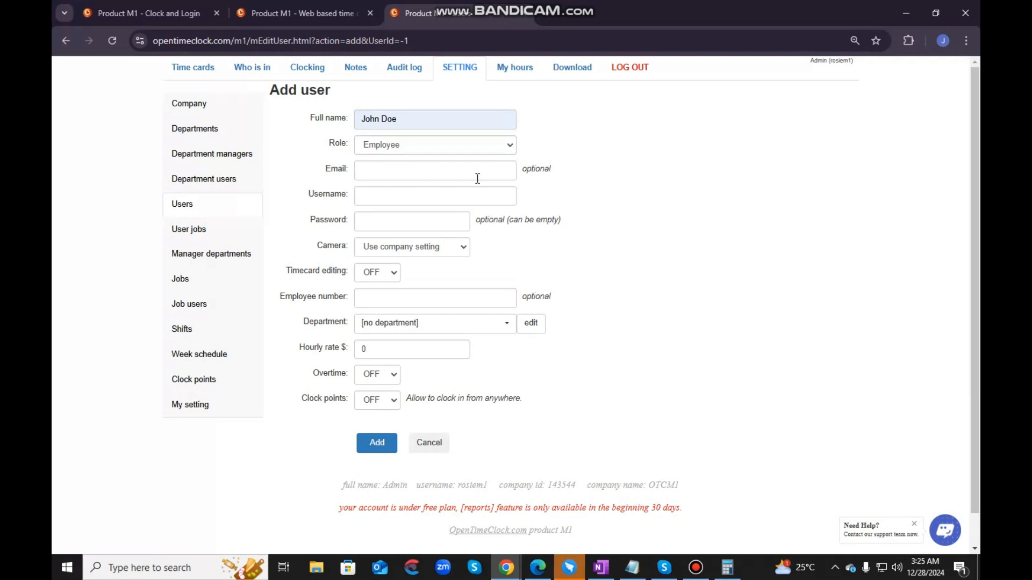
drag(520, 168, 552, 172)
click(591, 168)
click(400, 194)
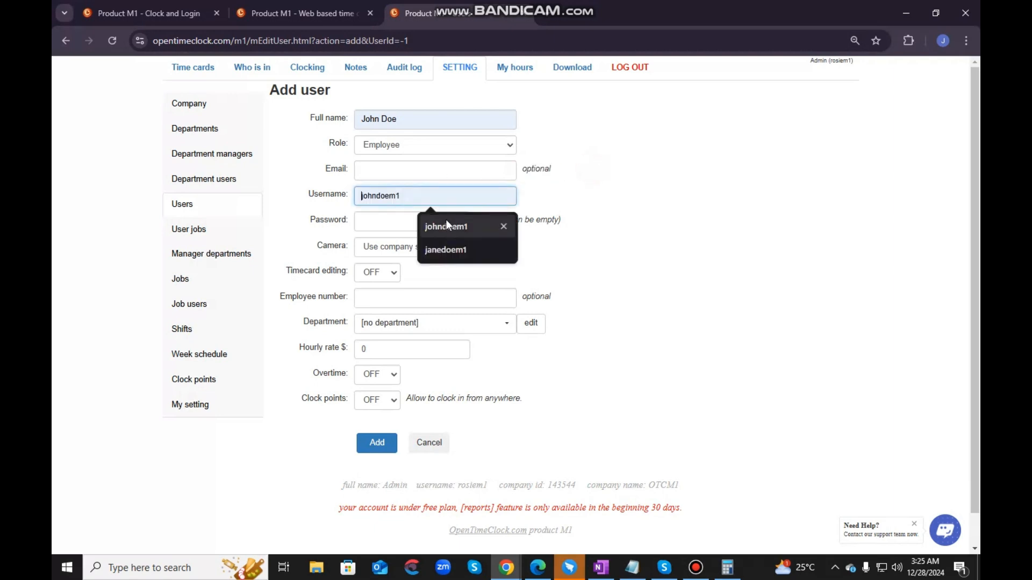
click(449, 227)
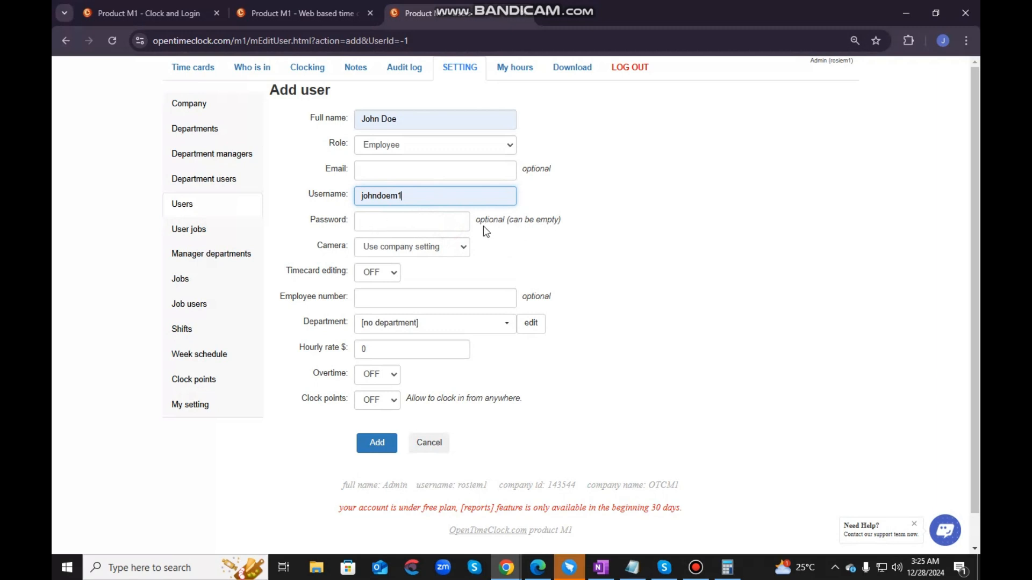
drag(477, 220, 550, 222)
click(637, 224)
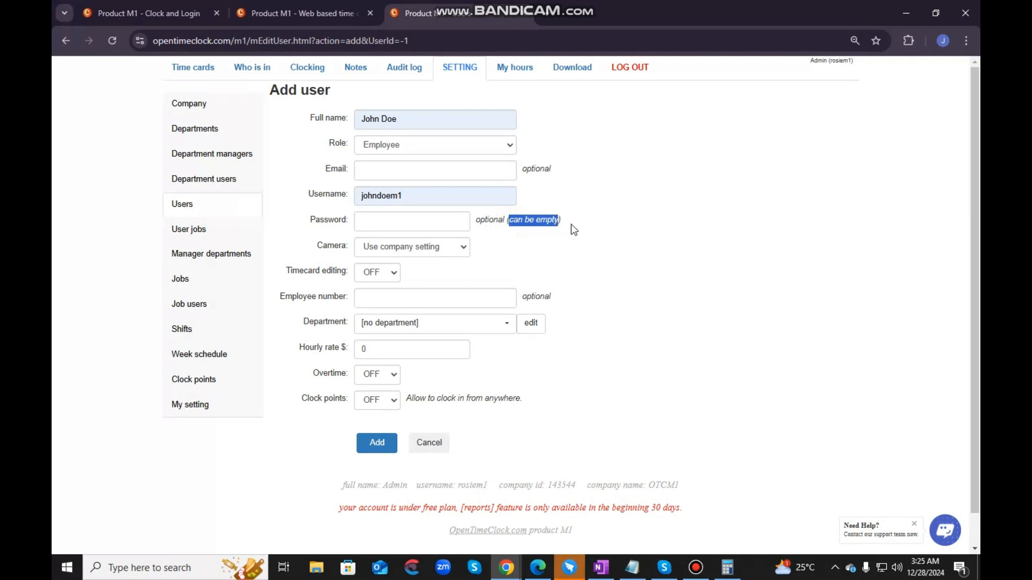
click(512, 225)
click(567, 249)
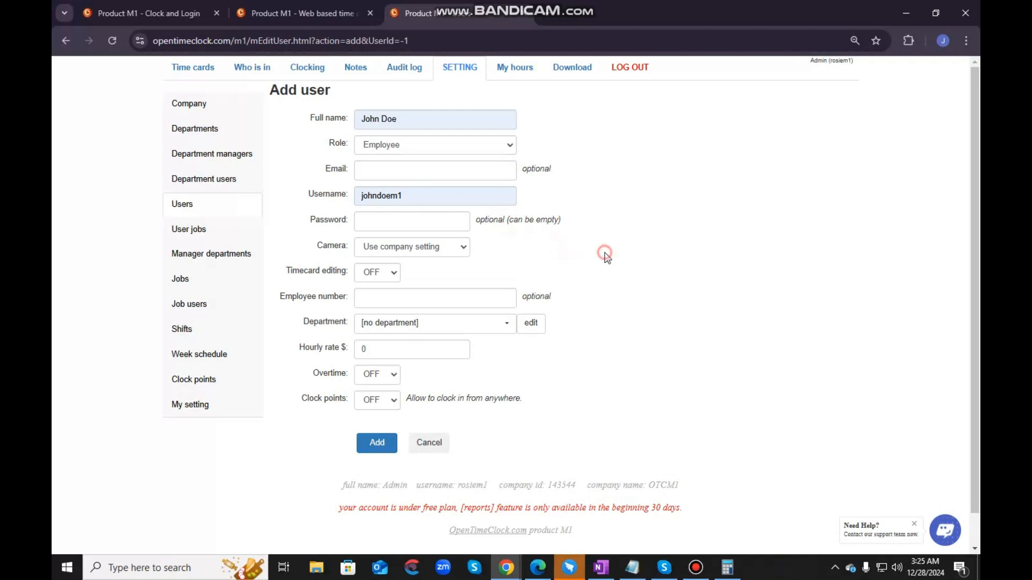
- Review the new user's camera options, try Not required, and set the camera to Required
double_click(323, 249)
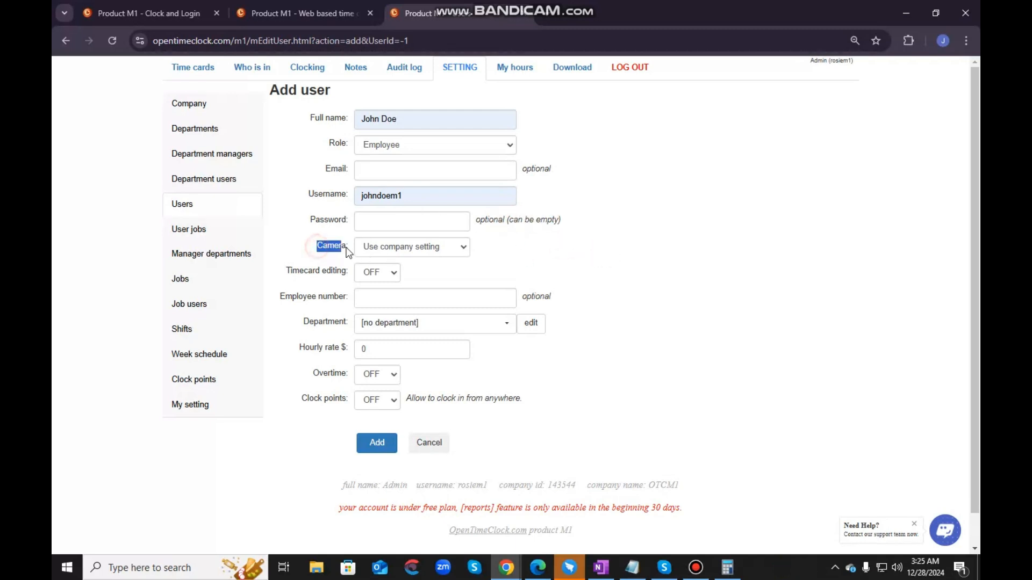
click(481, 251)
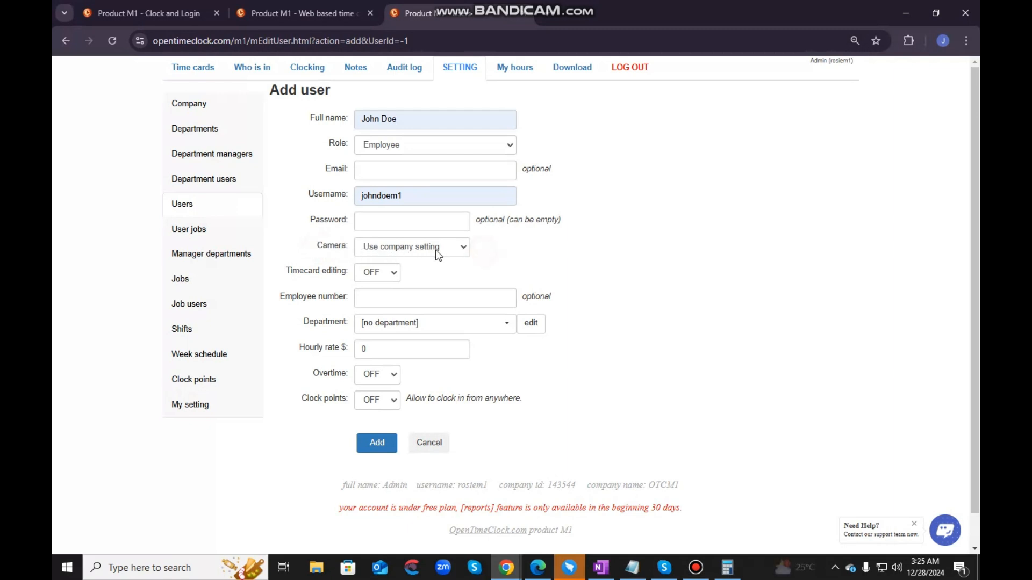
click(437, 248)
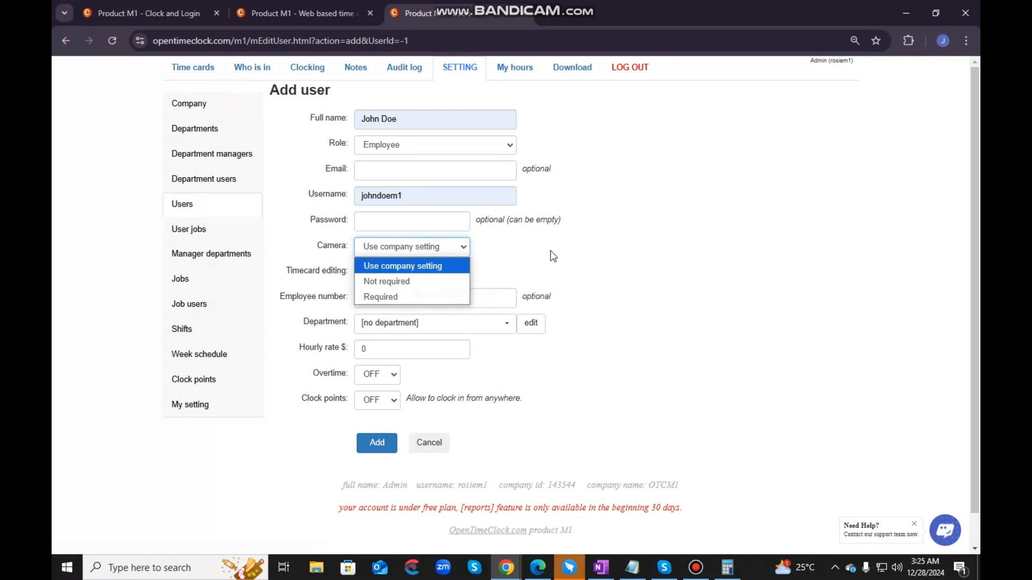
click(592, 248)
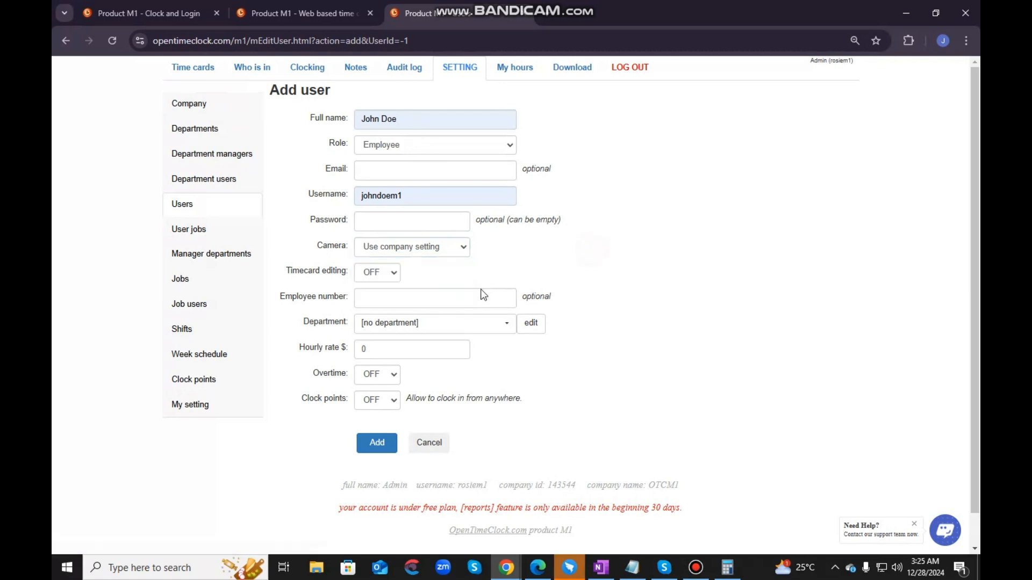
click(465, 247)
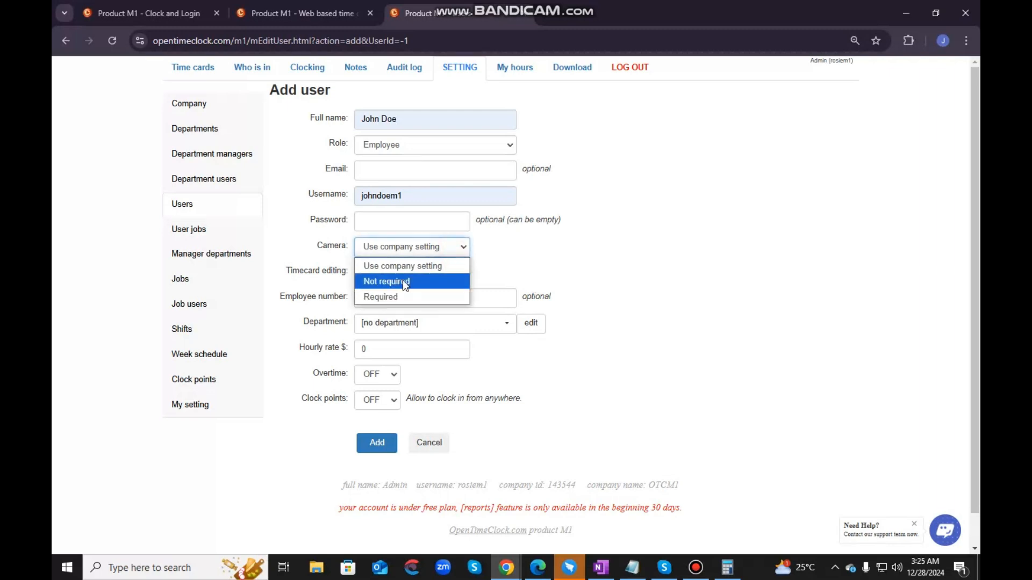
click(404, 283)
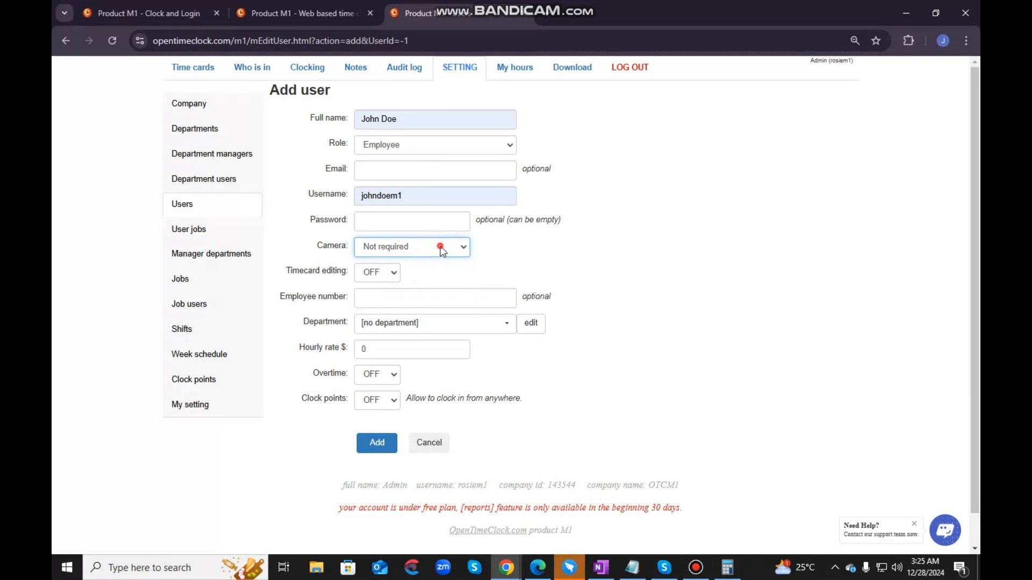
click(441, 246)
click(416, 297)
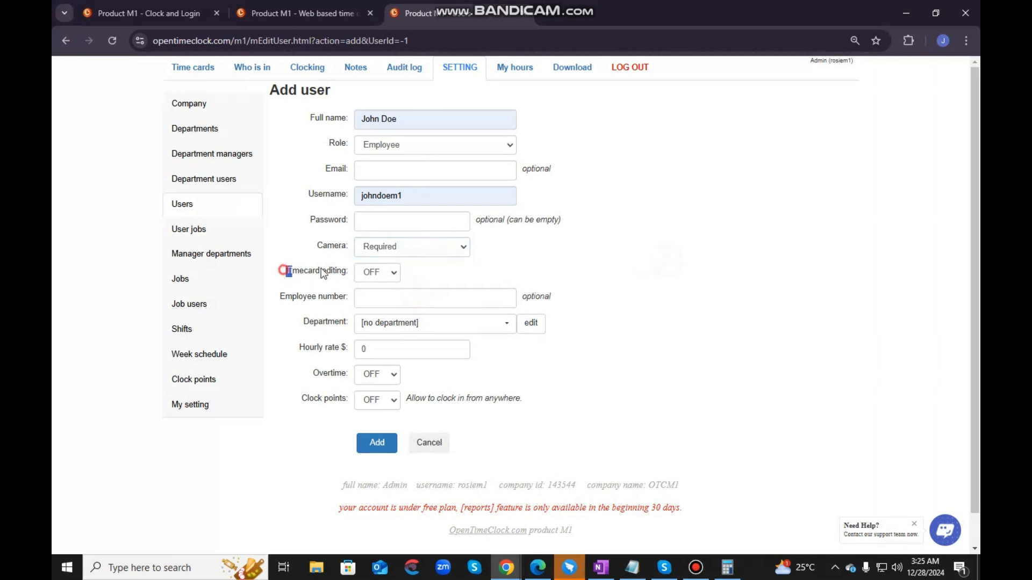
- Turn on timecard editing for the new user and leave the optional employee number empty
drag(321, 268, 348, 269)
click(379, 275)
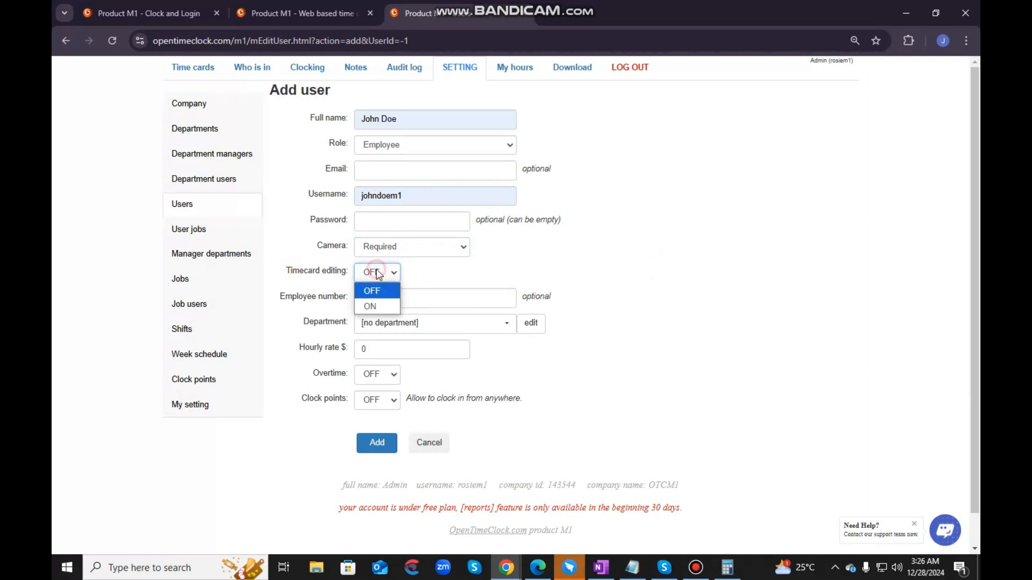
click(388, 306)
click(396, 301)
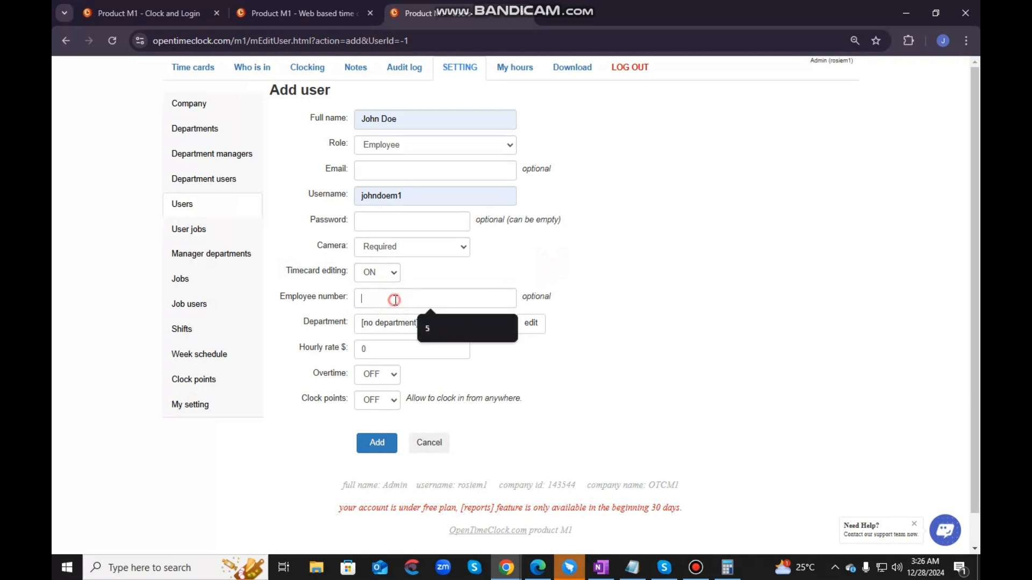
double_click(553, 297)
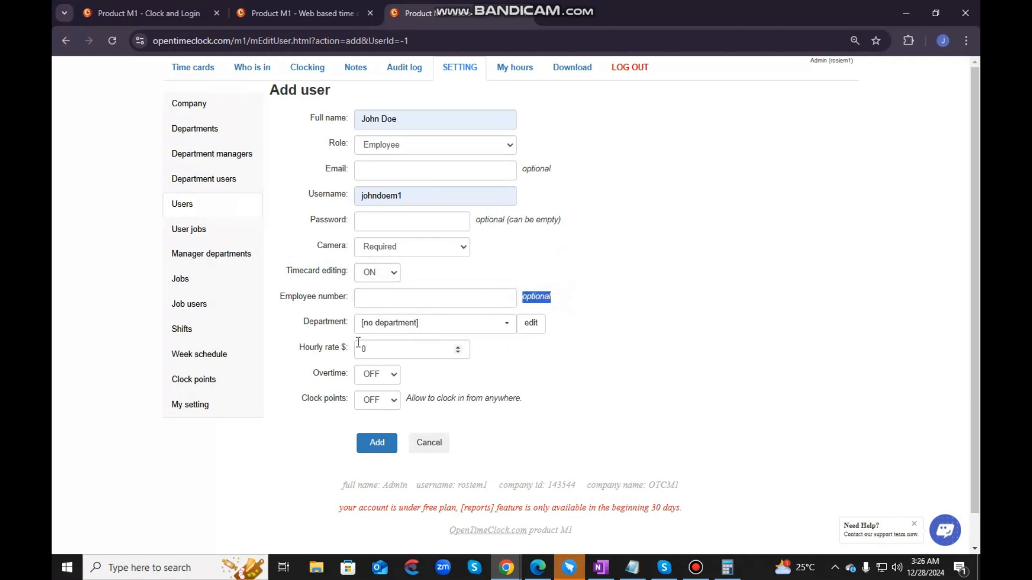
- Try Sample Department 1 as the new user's department and set it back to [no department]
drag(304, 325, 349, 328)
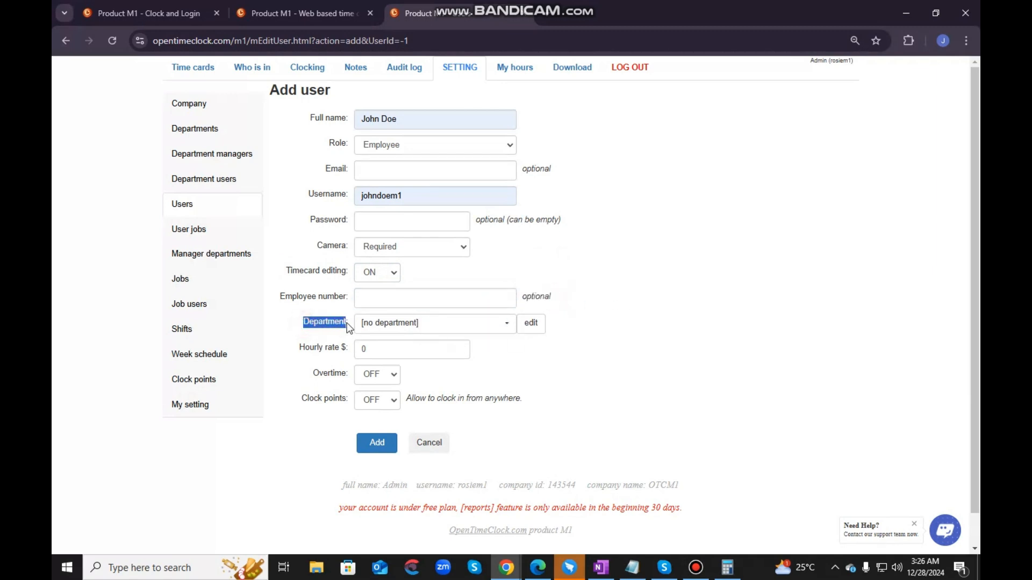
click(425, 325)
click(427, 386)
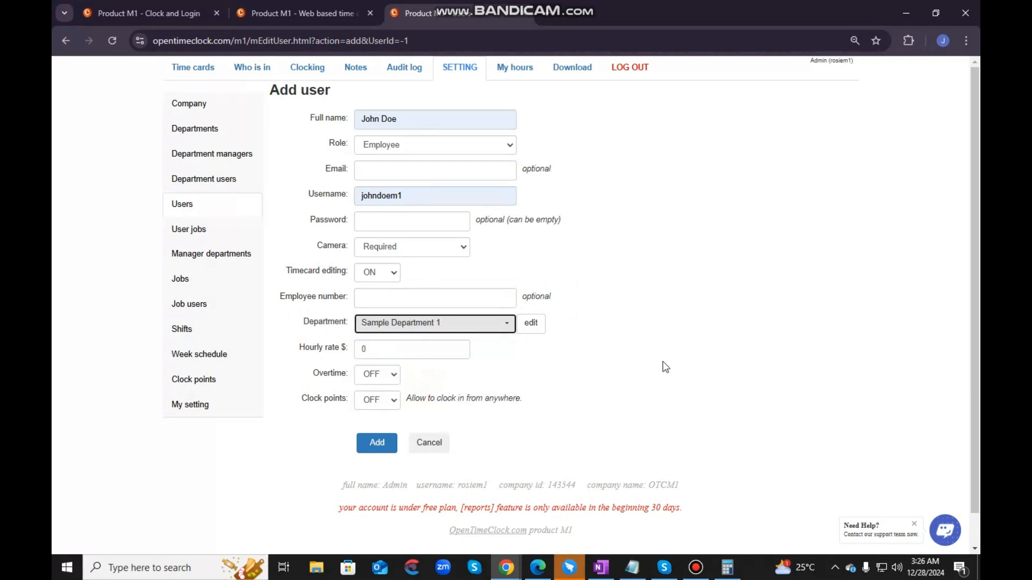
click(436, 324)
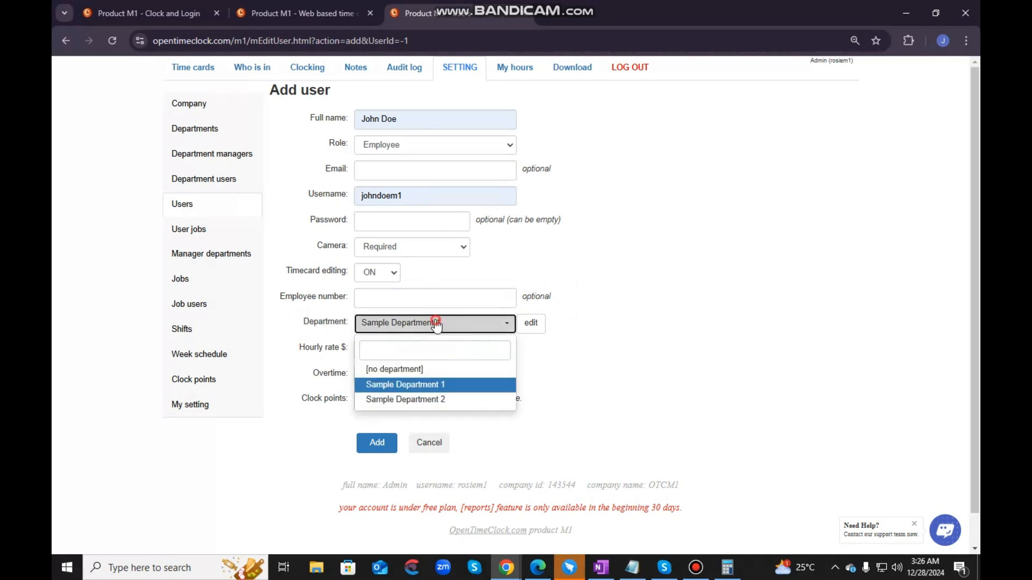
click(415, 367)
- Turn on overtime and clock points for the new user and try to add the user
drag(299, 351, 348, 351)
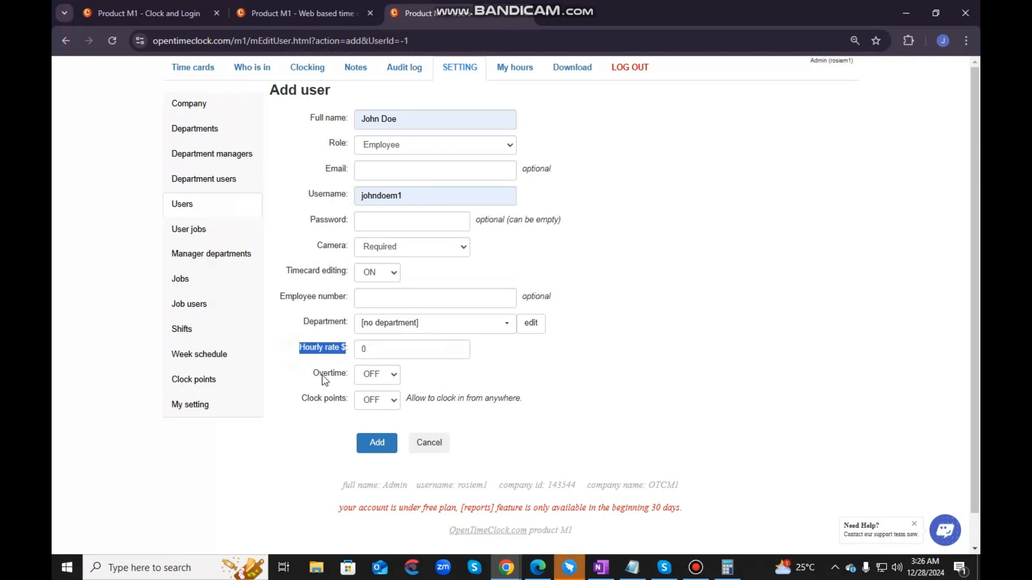
click(379, 373)
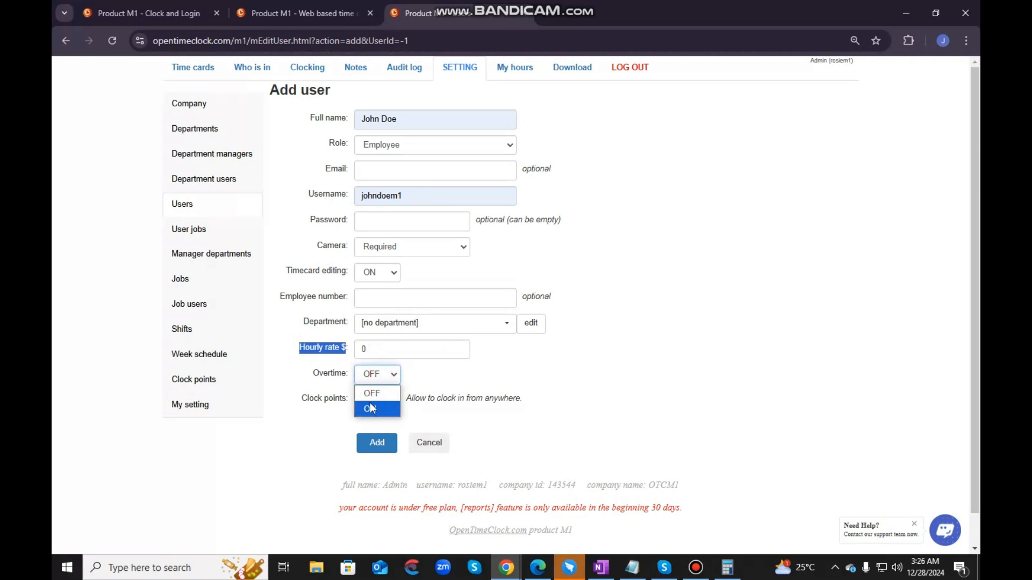
click(370, 409)
click(370, 400)
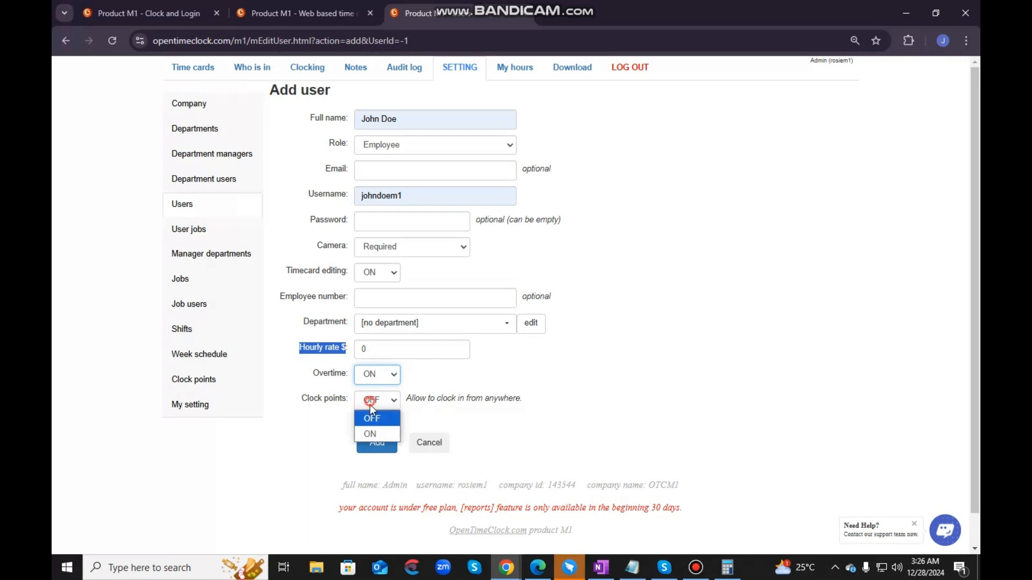
click(373, 434)
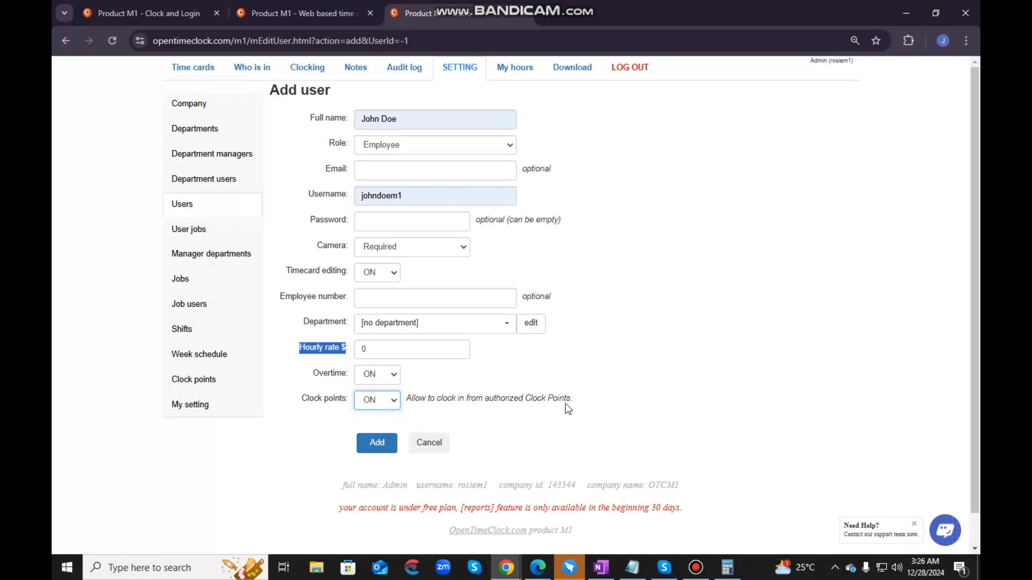
click(683, 376)
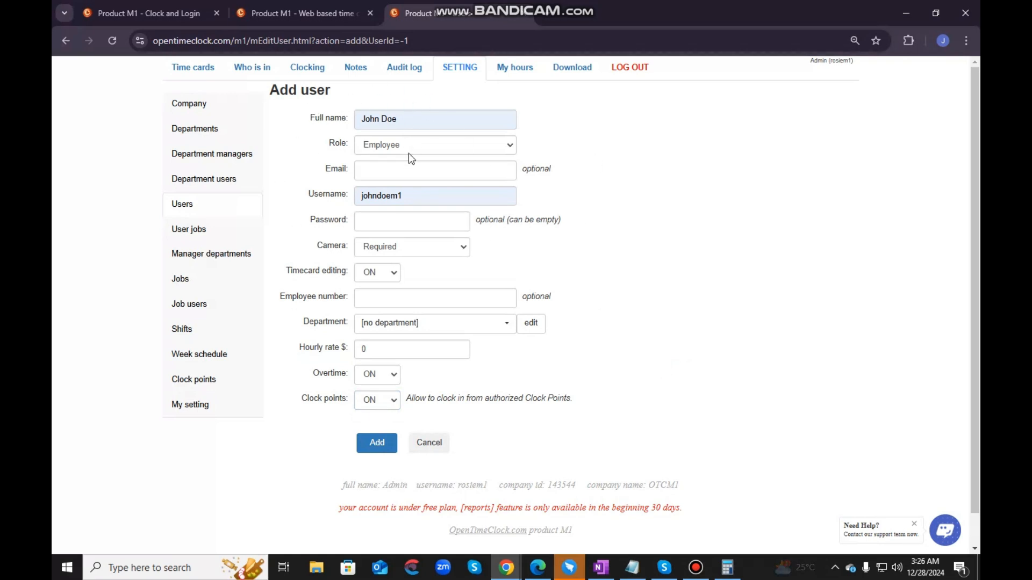
click(388, 446)
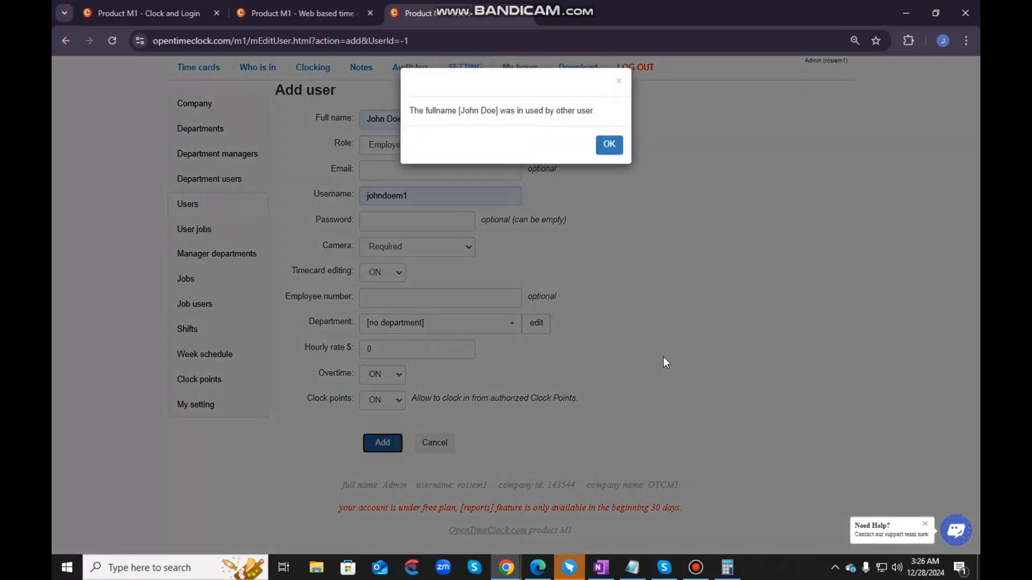
click(604, 151)
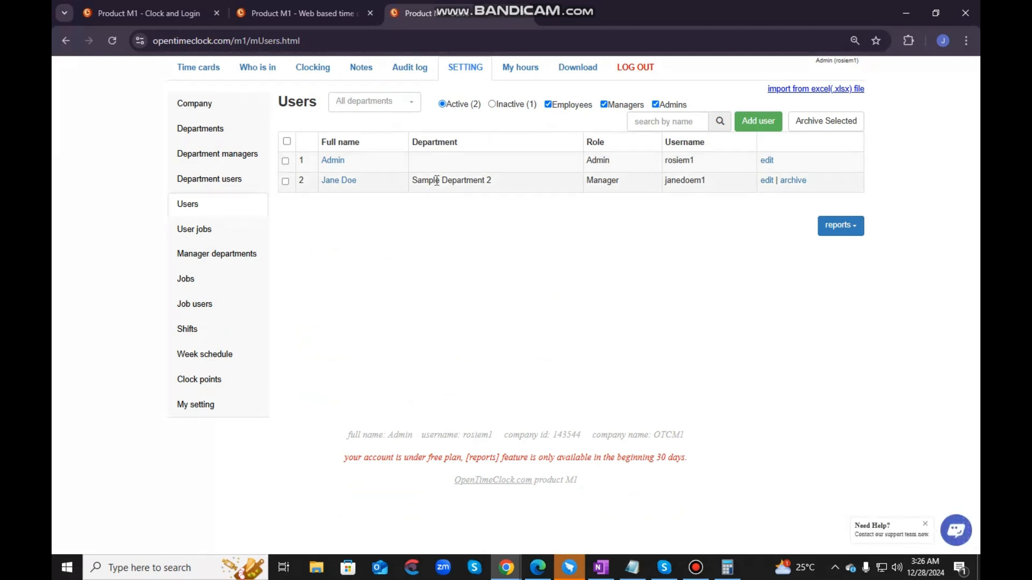
- Review the Users list, its Excel employee import dialog, and the options for exporting user reports
drag(282, 186, 811, 177)
click(718, 266)
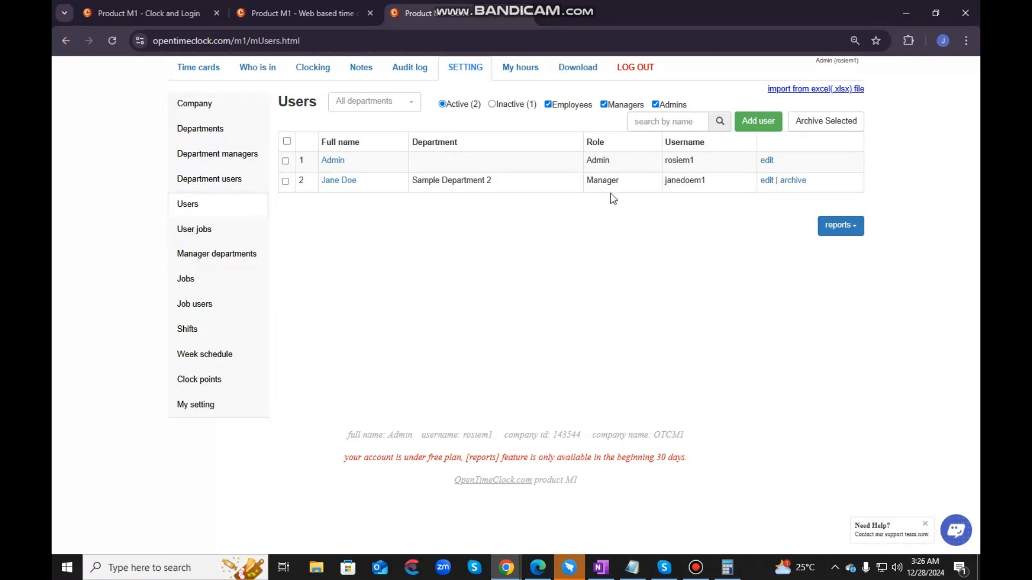
click(804, 90)
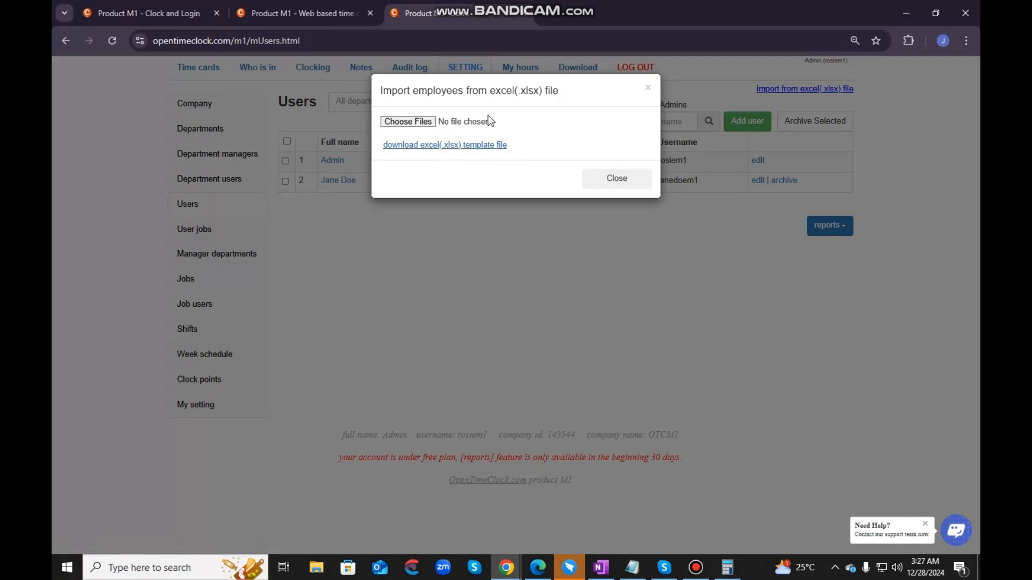
click(617, 182)
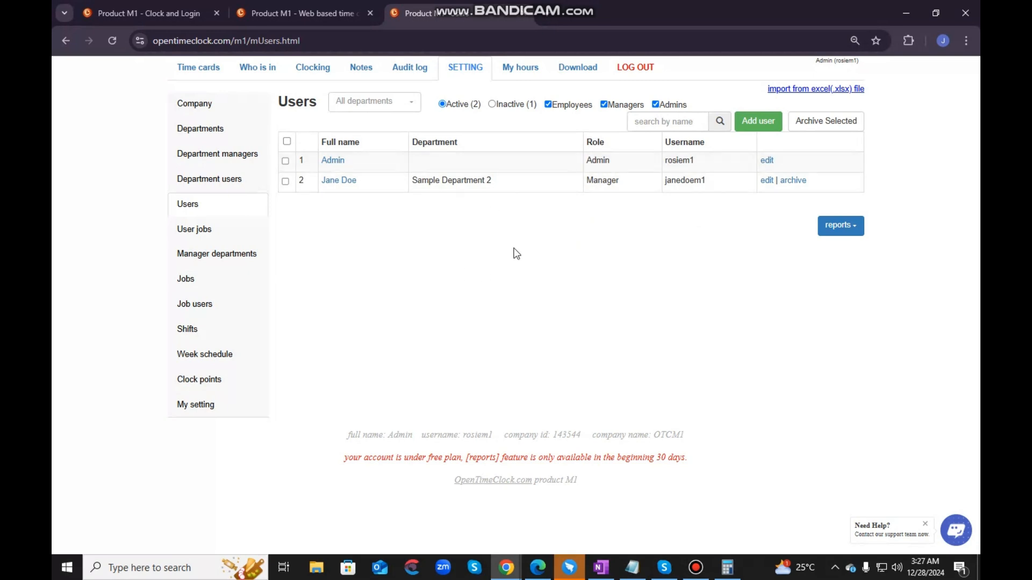
click(856, 228)
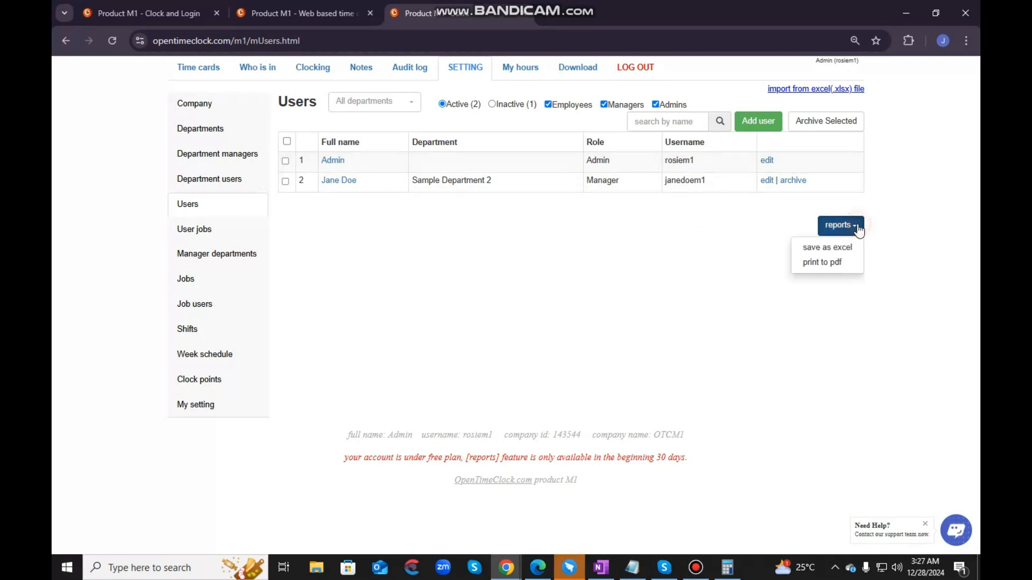
click(834, 263)
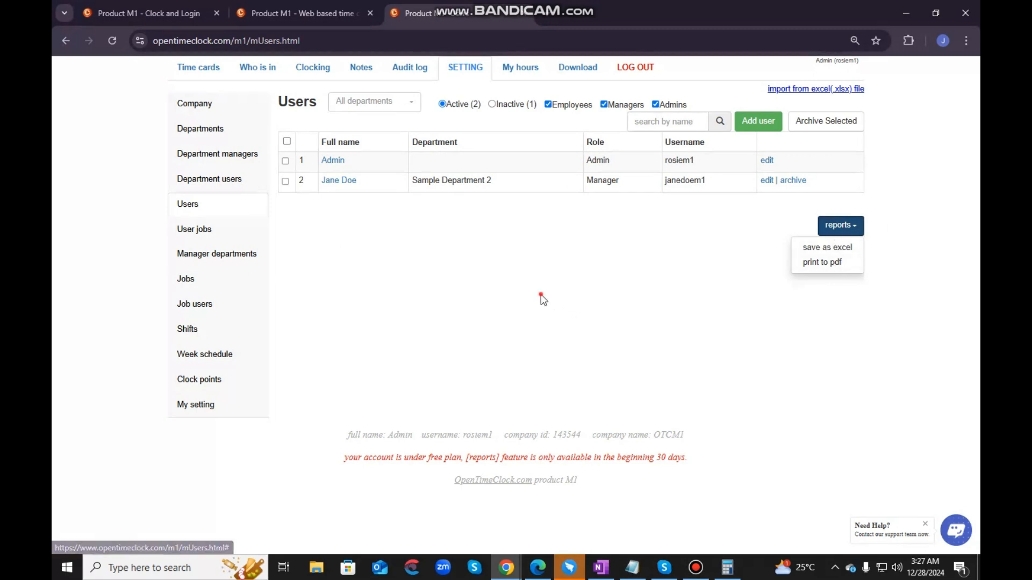
- Open the User jobs settings and examine the department filter and the Job column
click(193, 233)
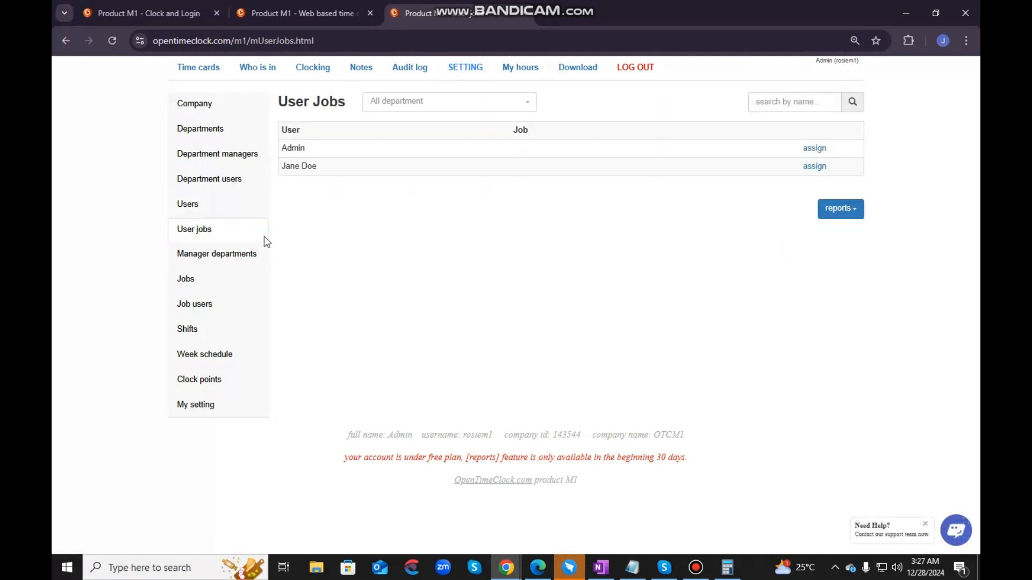
click(428, 103)
click(470, 106)
double_click(517, 131)
click(495, 242)
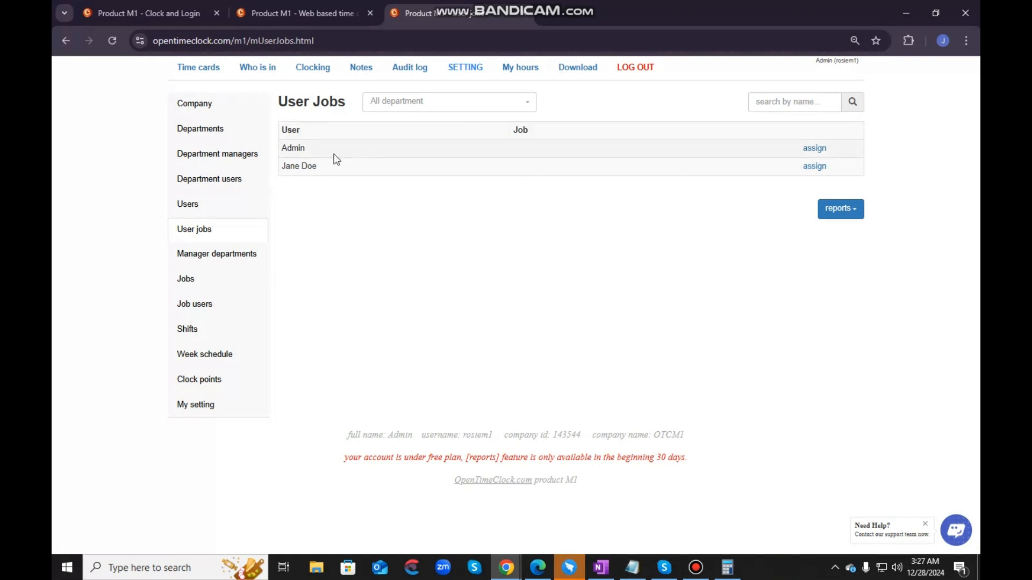
- Assign Sample Job 1 to the manager listed below Admin and save the assignment
click(812, 165)
click(604, 83)
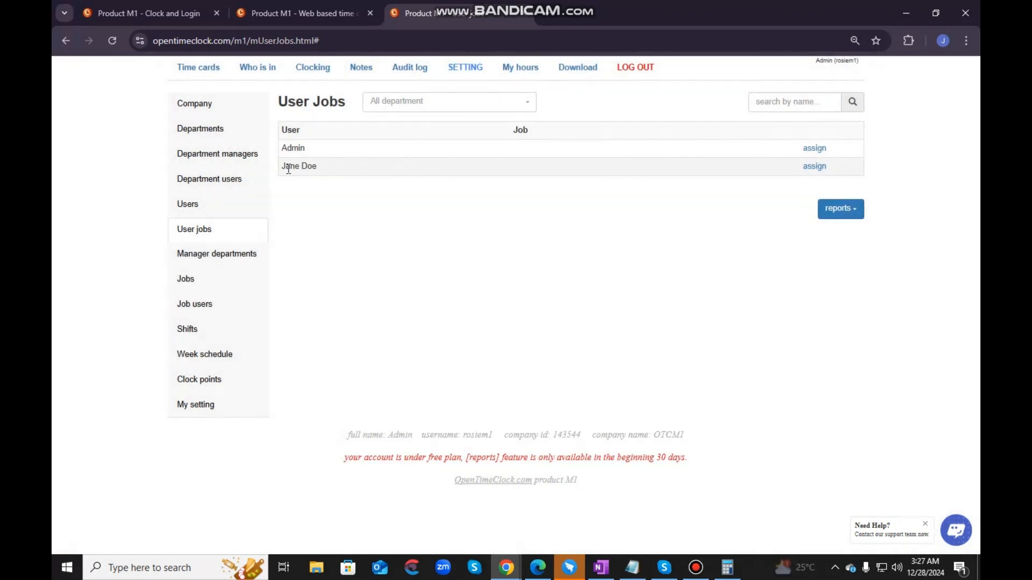
drag(283, 169, 317, 169)
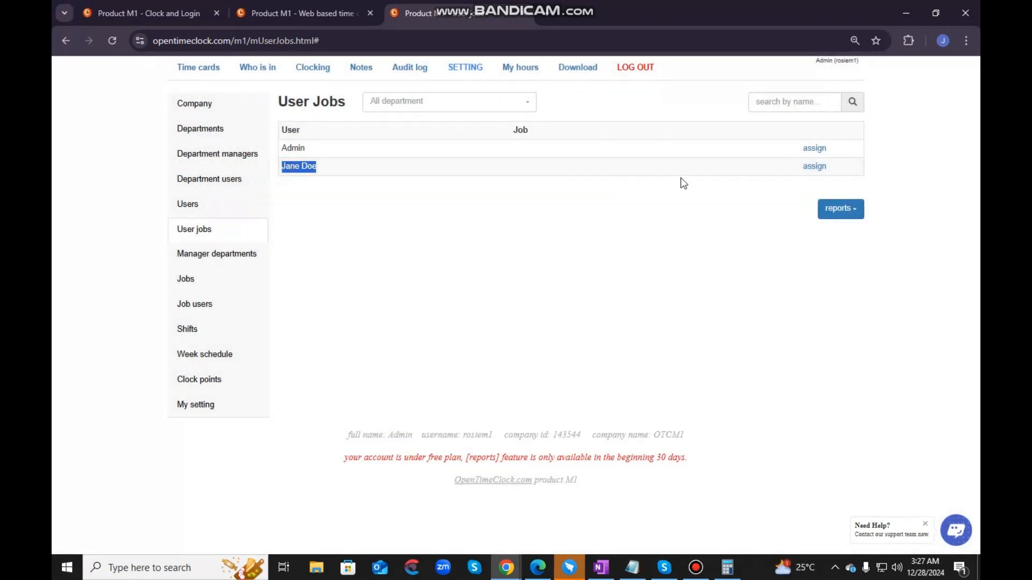
click(814, 166)
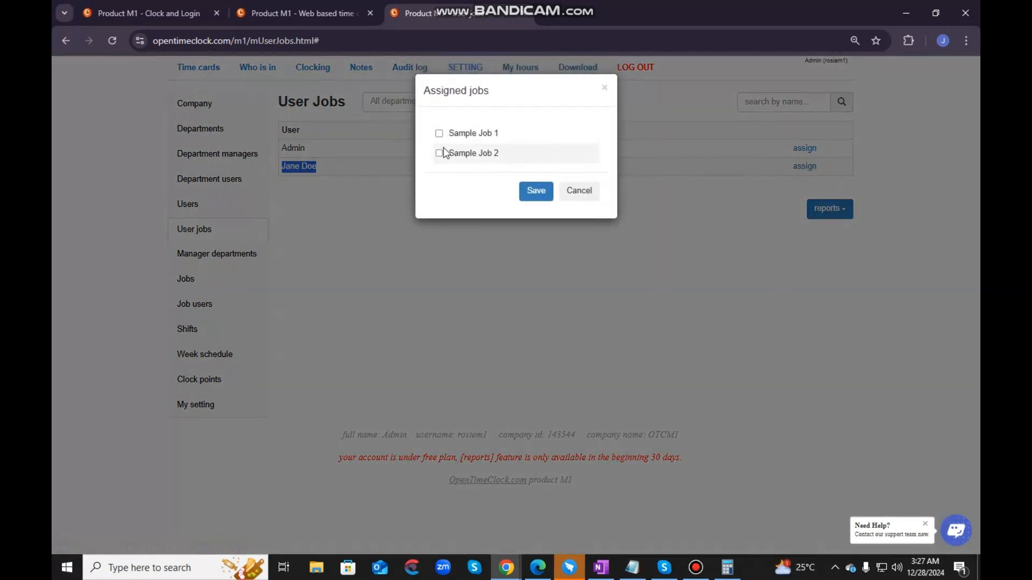
click(439, 133)
click(534, 192)
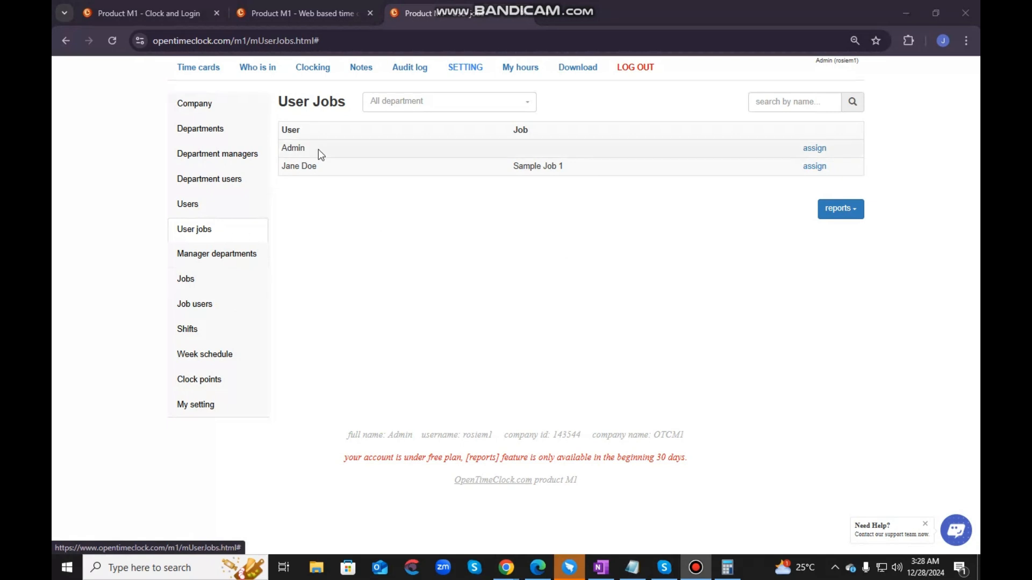
- Examine the name search and the report options for User Jobs
click(809, 102)
click(628, 249)
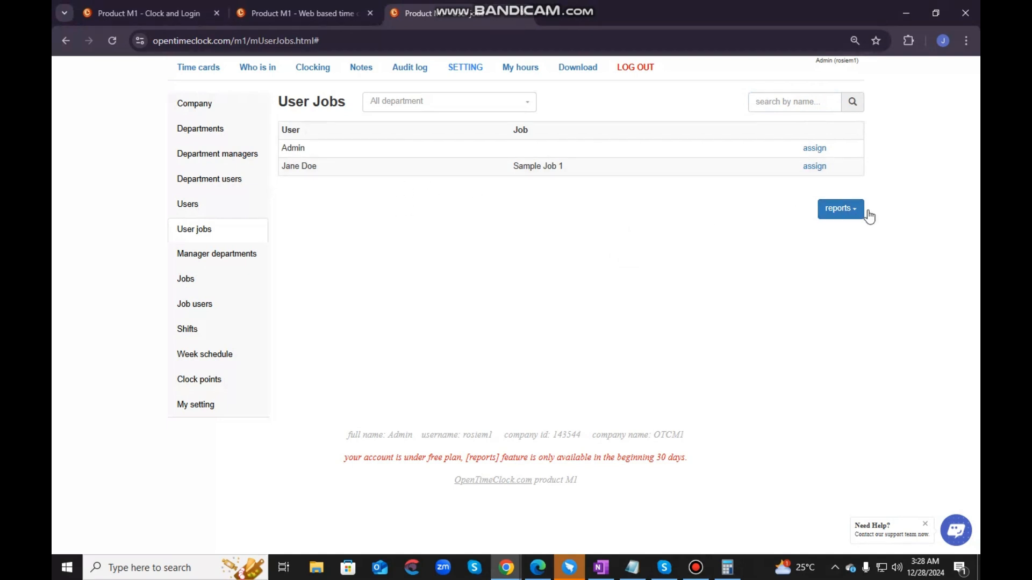
click(845, 213)
click(623, 259)
- Open the Manager departments settings and examine the listed manager
click(212, 252)
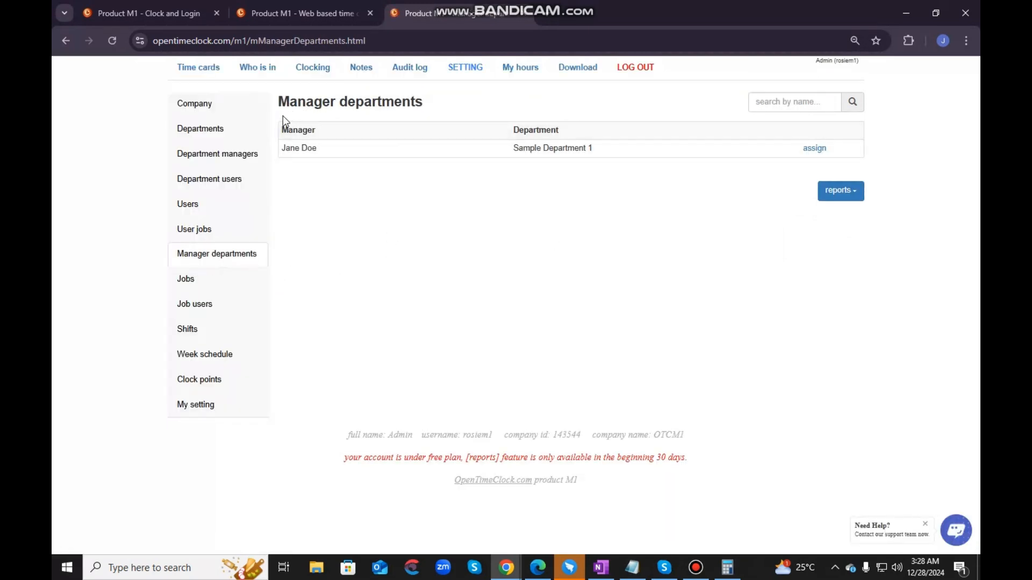
drag(282, 107, 397, 112)
click(425, 141)
click(407, 230)
drag(280, 147, 317, 148)
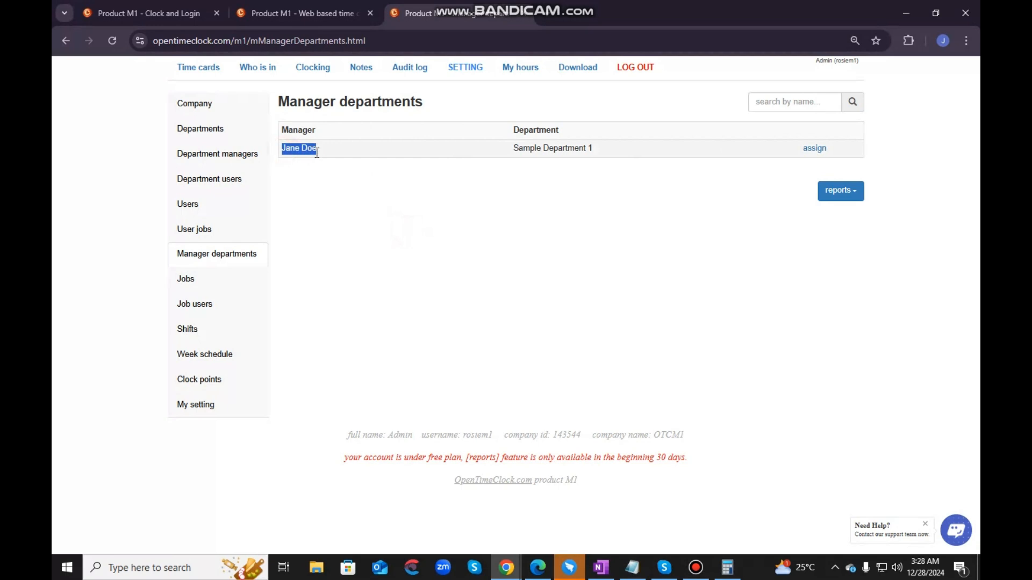
click(321, 220)
- Add Sample Department 2 to the manager's assigned departments, save, and check the manager's department list
click(814, 147)
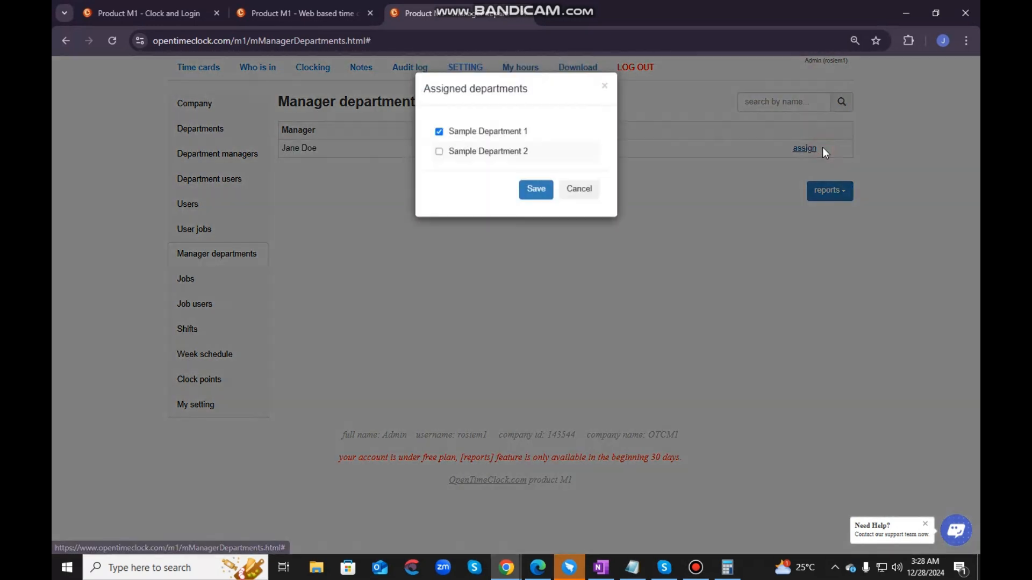
click(439, 153)
click(536, 191)
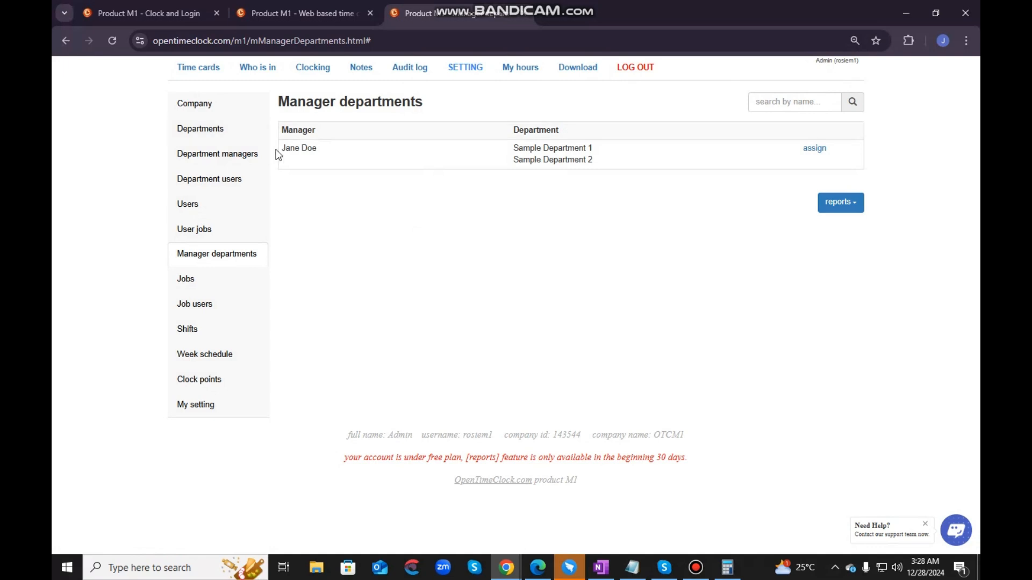
drag(281, 149, 319, 155)
click(429, 265)
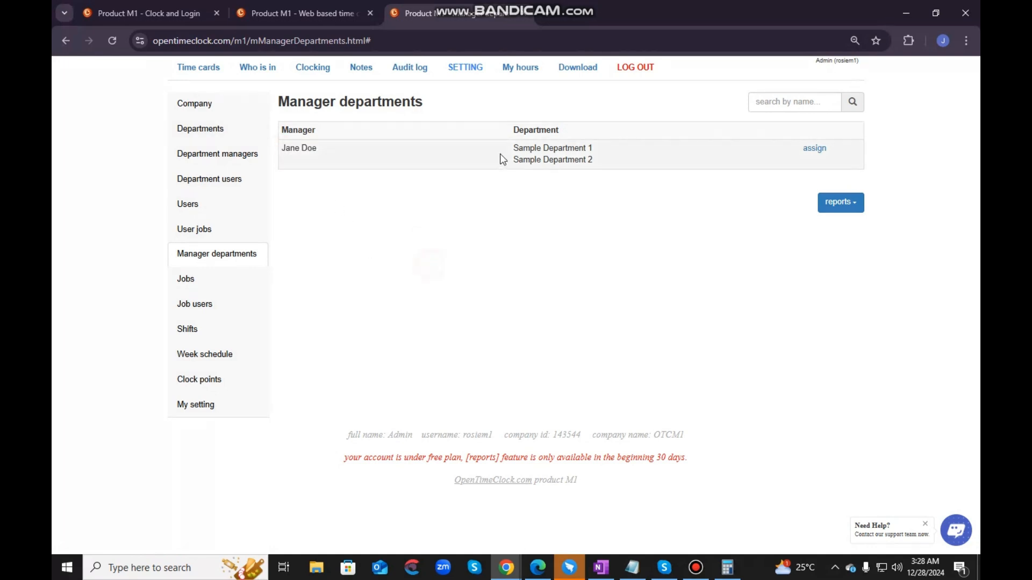
drag(507, 148, 613, 215)
click(599, 250)
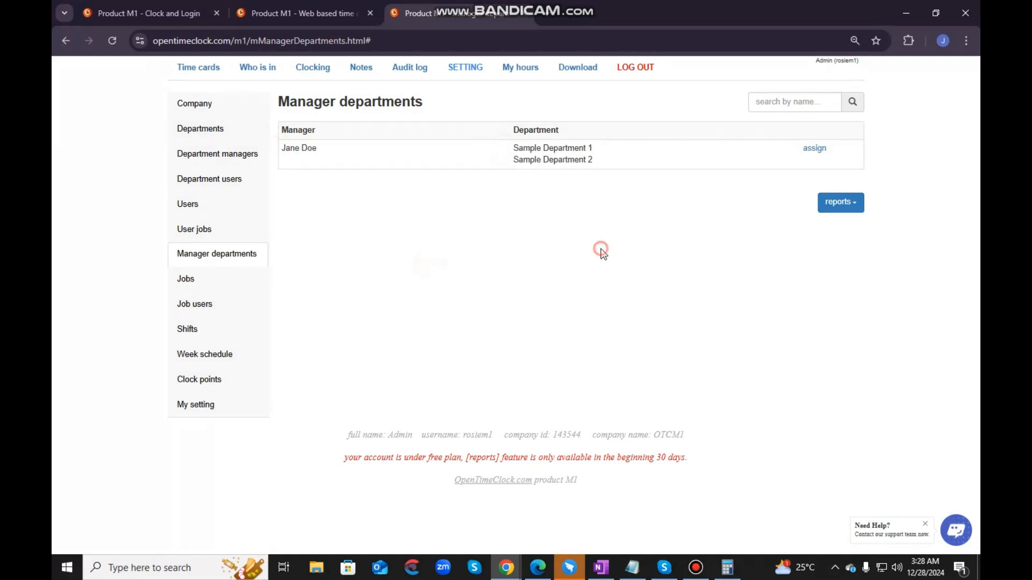
- Open the Jobs settings and read the important note about listing departments as jobs
click(196, 278)
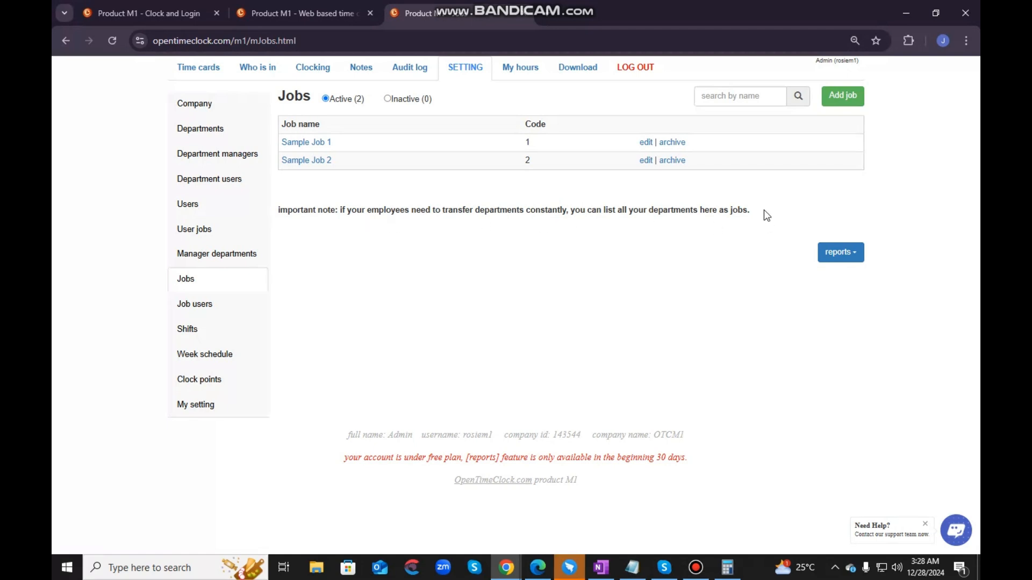
drag(764, 210, 281, 217)
click(407, 273)
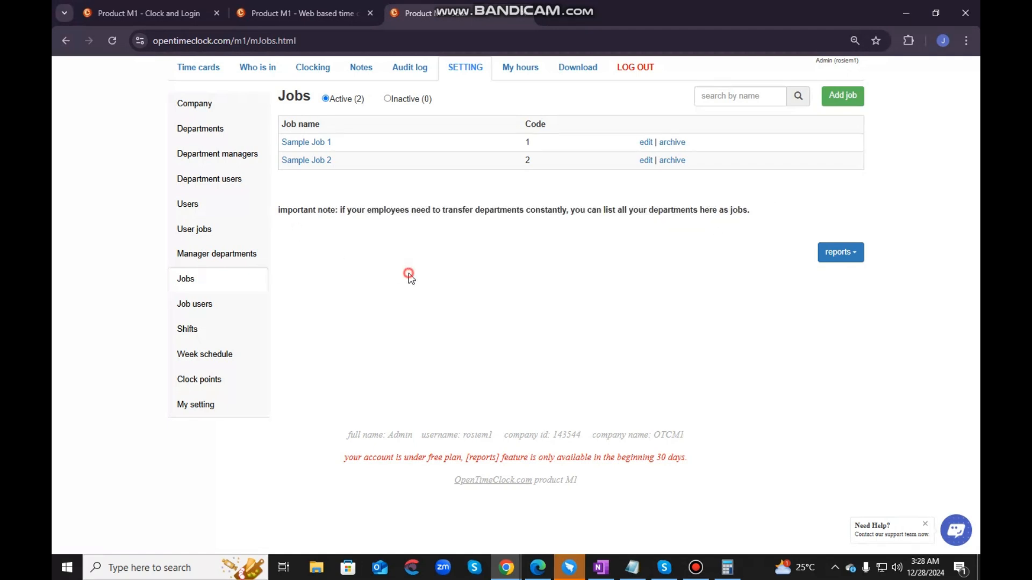
- Add a job named Sample Job 3 with job code 3 and Payable set to Yes
click(835, 99)
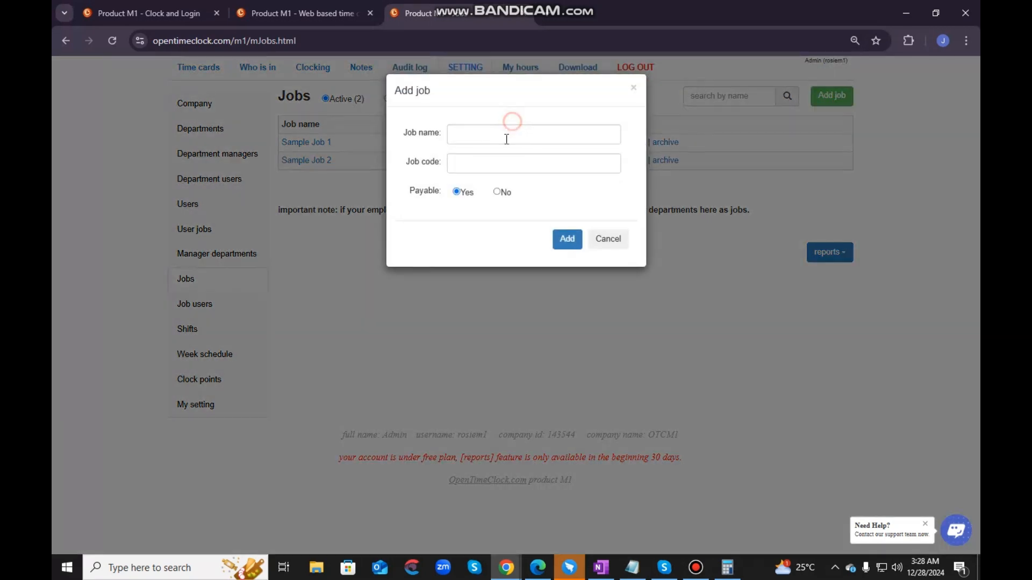
click(507, 138)
click(544, 214)
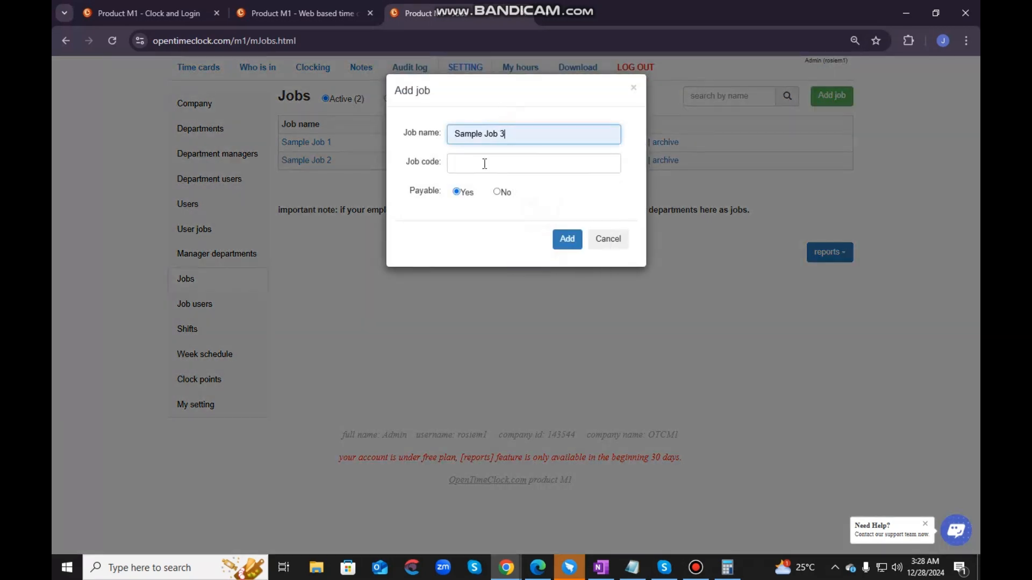
click(484, 164)
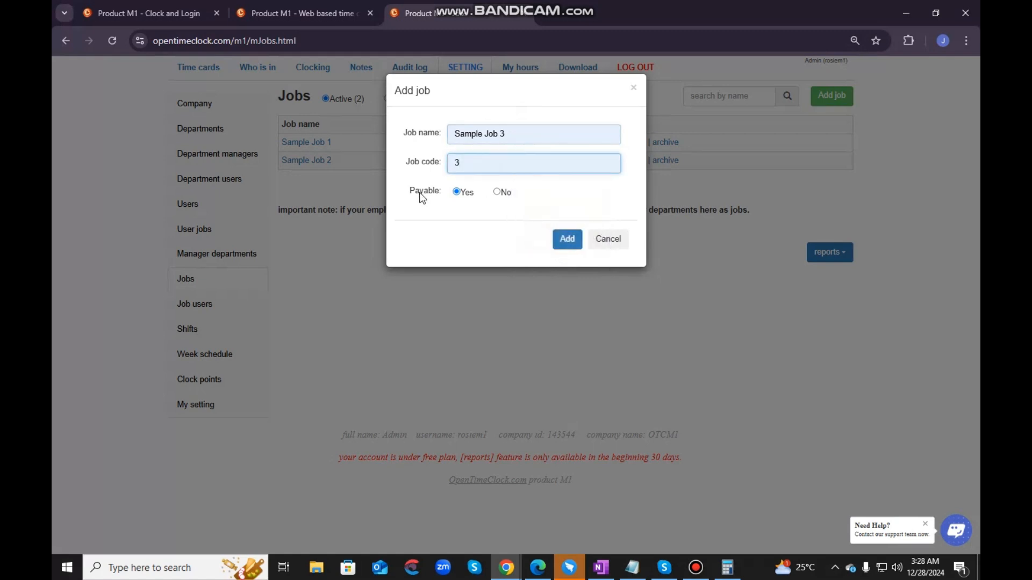
click(456, 193)
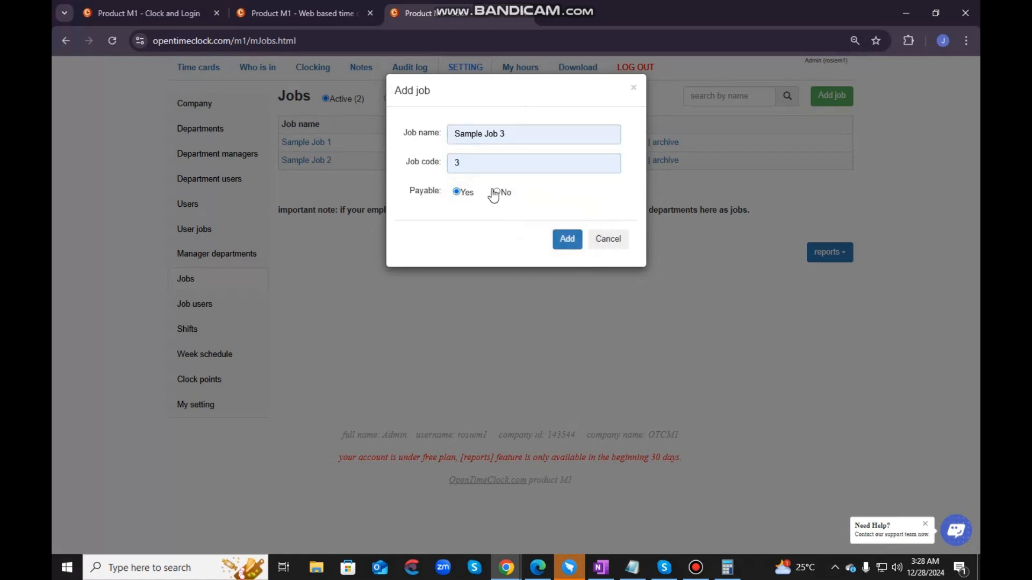
click(497, 193)
click(456, 192)
click(567, 239)
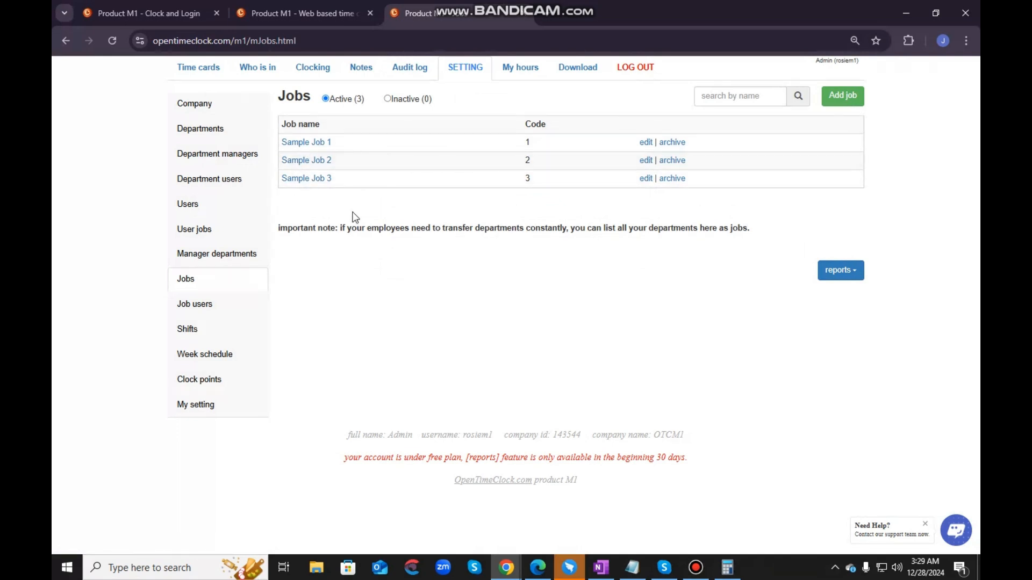
- Open Sample Job 3 for editing, save it with its existing settings, and archive the job
click(645, 178)
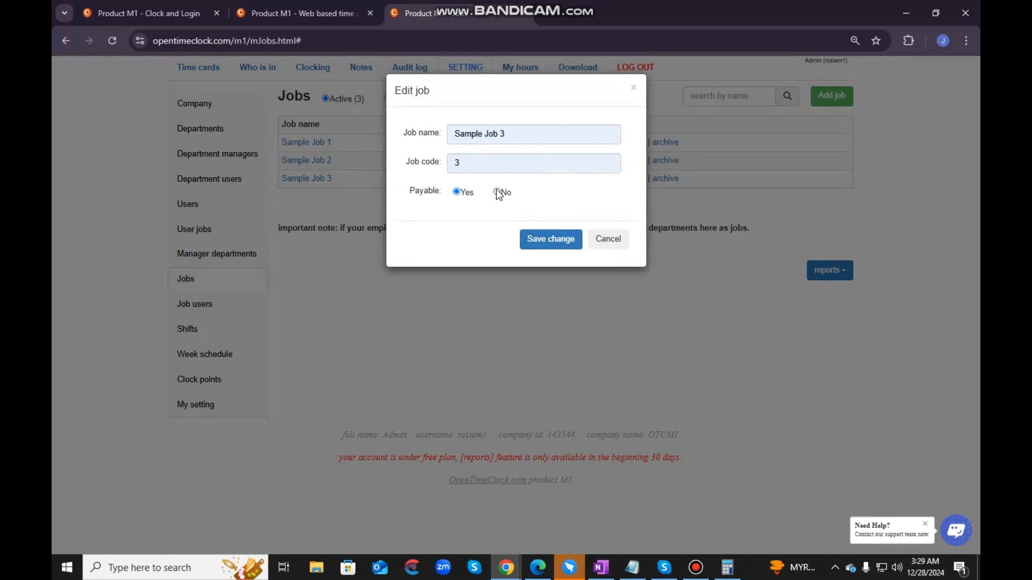
click(534, 240)
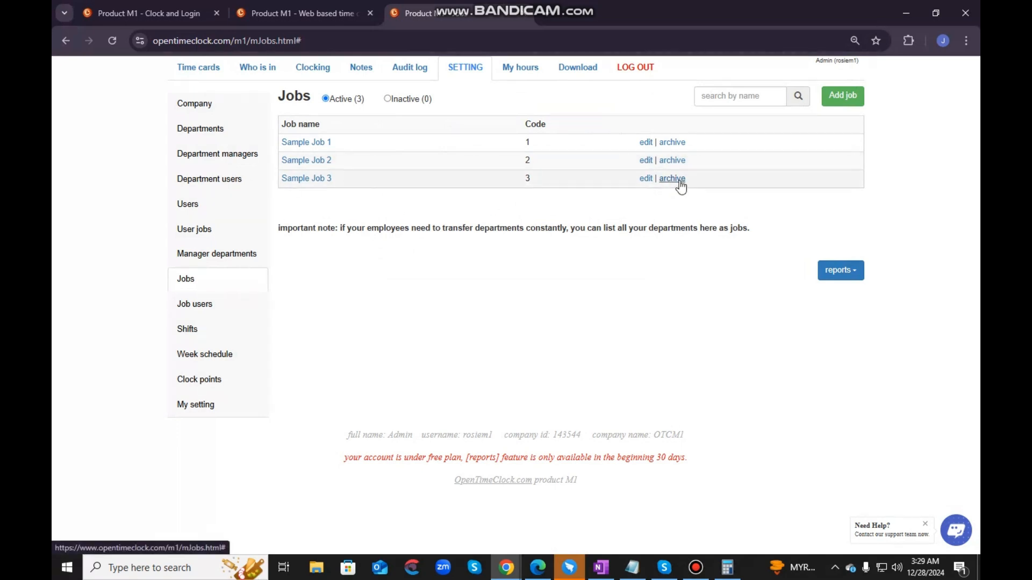
click(678, 180)
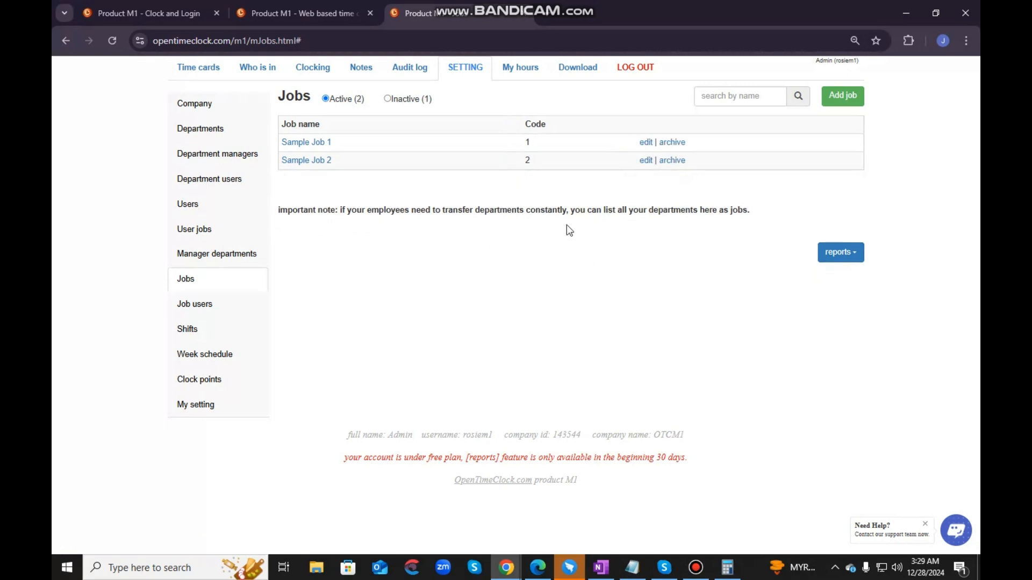
- Check the report options for Jobs and examine the user assignments in the Job users settings
click(848, 256)
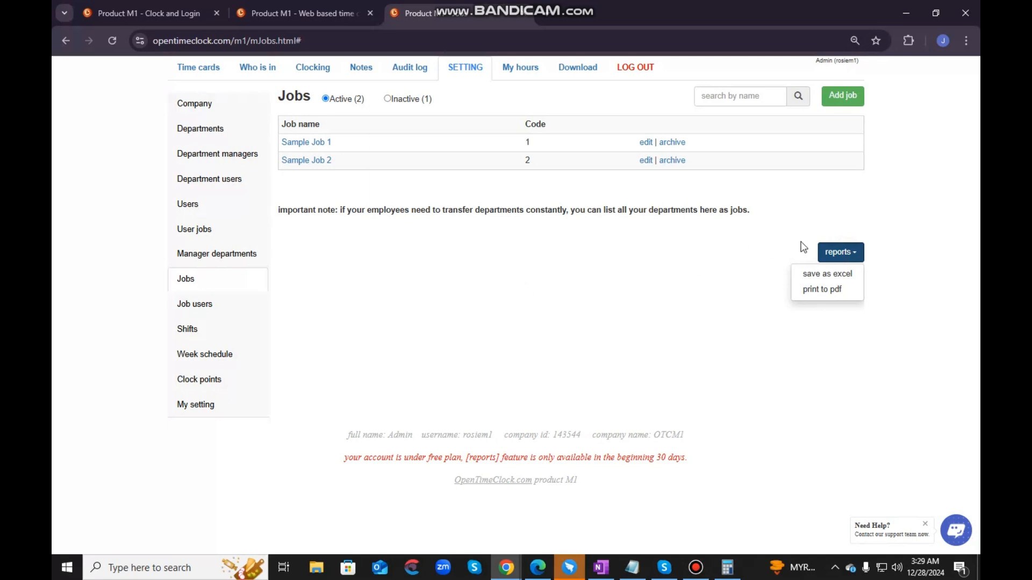
click(230, 306)
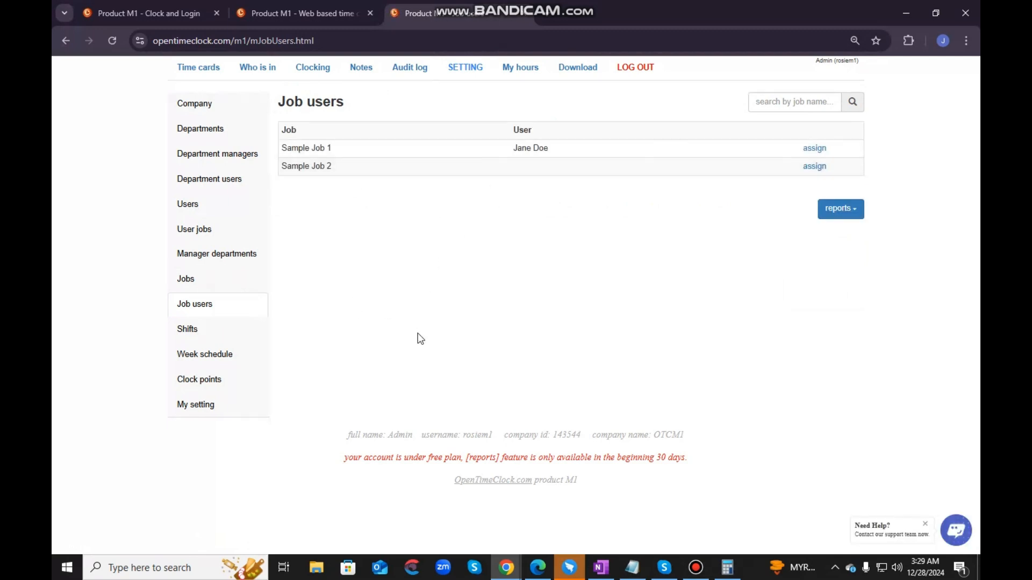
triple_click(552, 146)
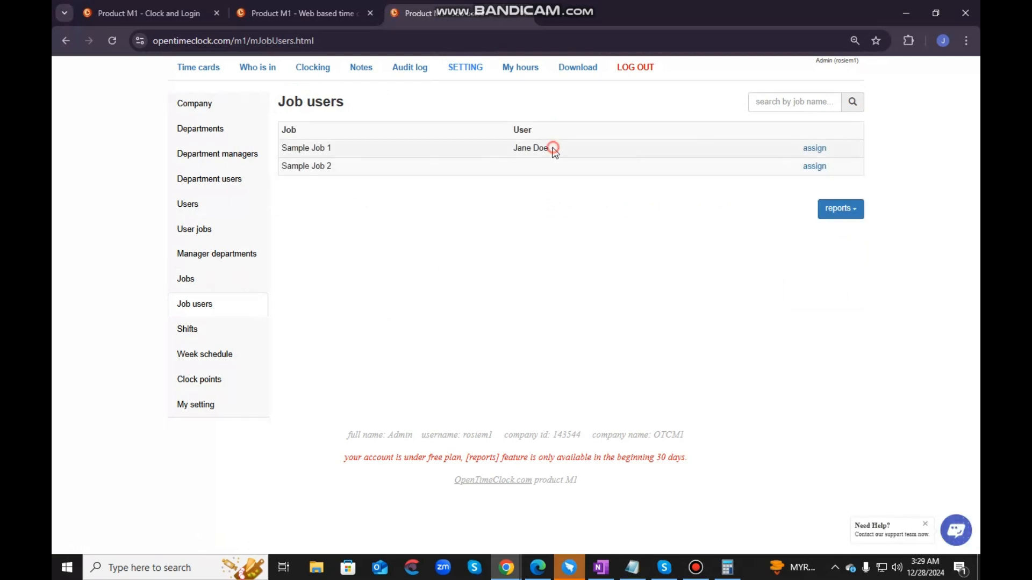
click(494, 213)
drag(338, 151, 272, 151)
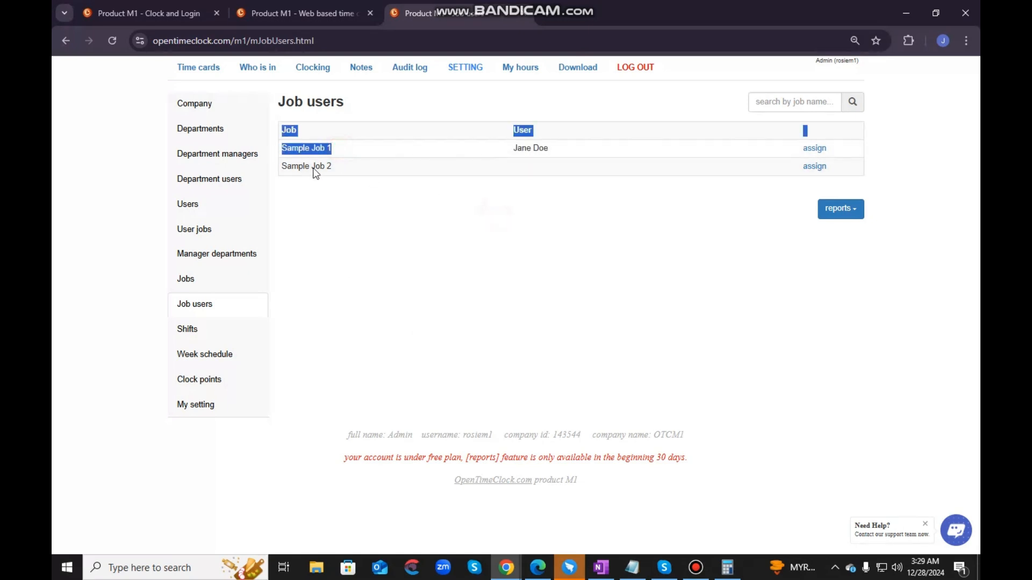
click(459, 221)
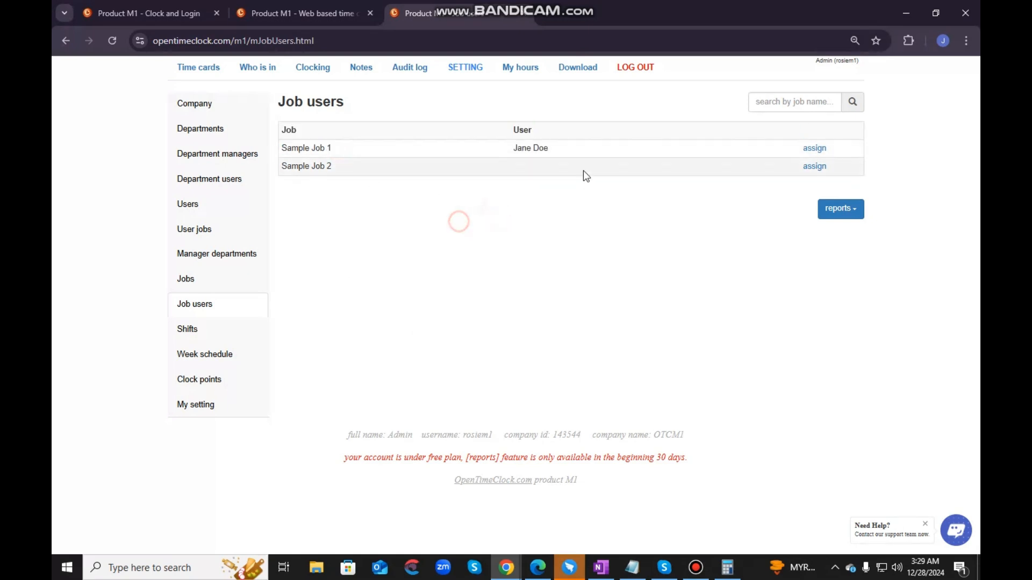
triple_click(516, 148)
click(589, 272)
- Assign both listed users, the Admin and the employee, to Sample Job 2 and review the user assignments of both jobs
drag(341, 173, 284, 179)
click(813, 166)
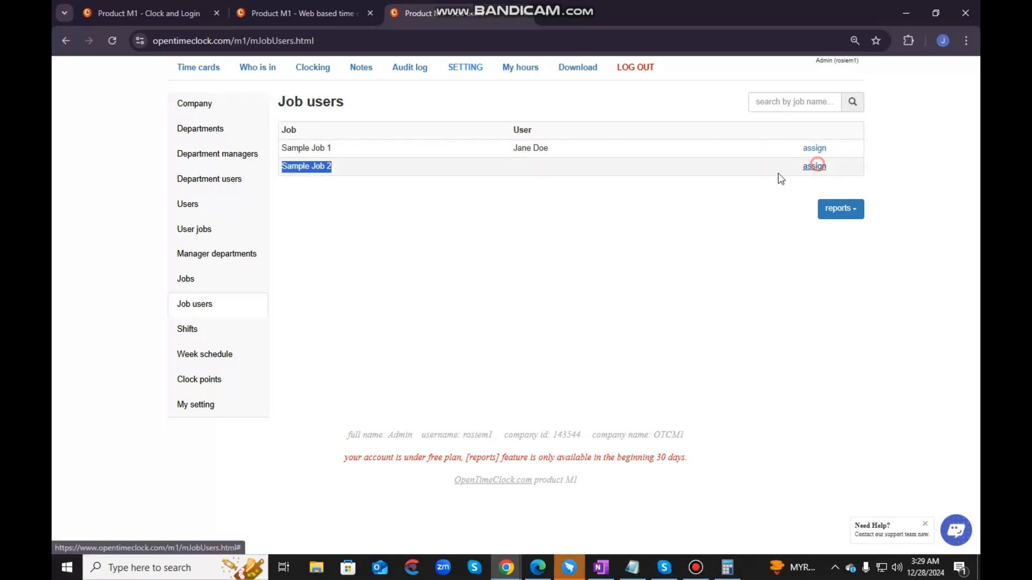
click(439, 134)
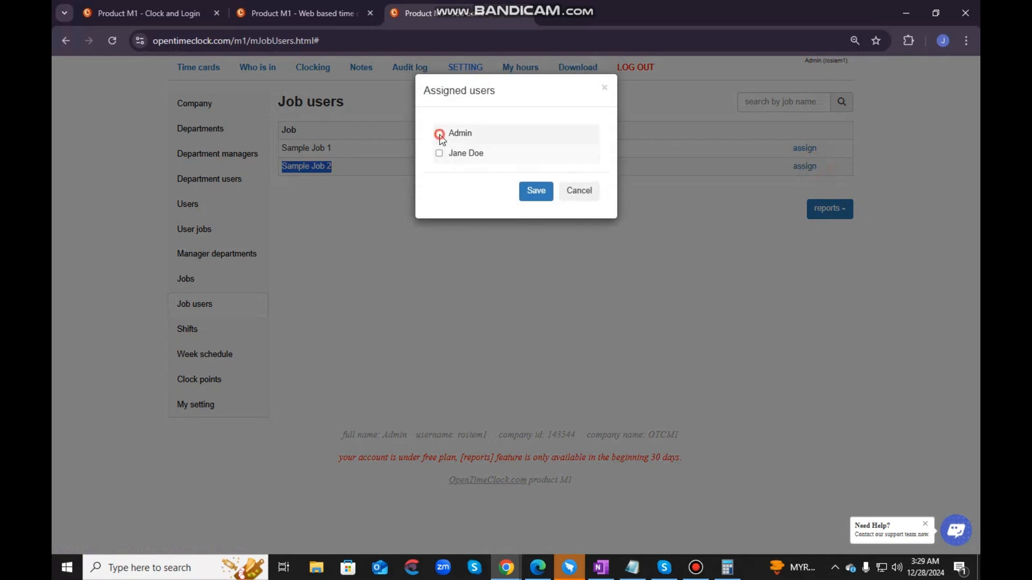
click(440, 155)
click(532, 194)
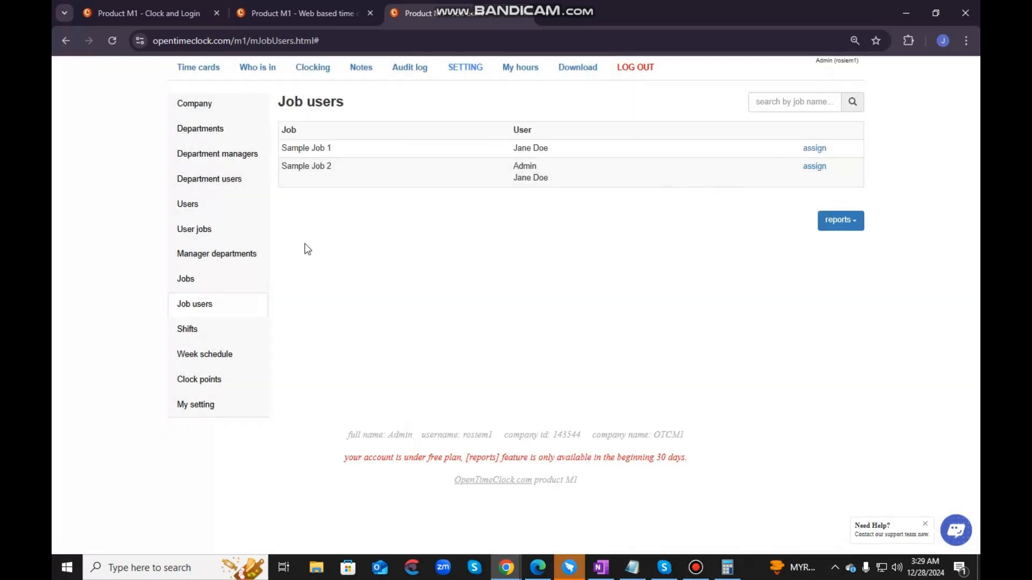
drag(553, 182, 508, 181)
drag(552, 147, 508, 149)
click(530, 286)
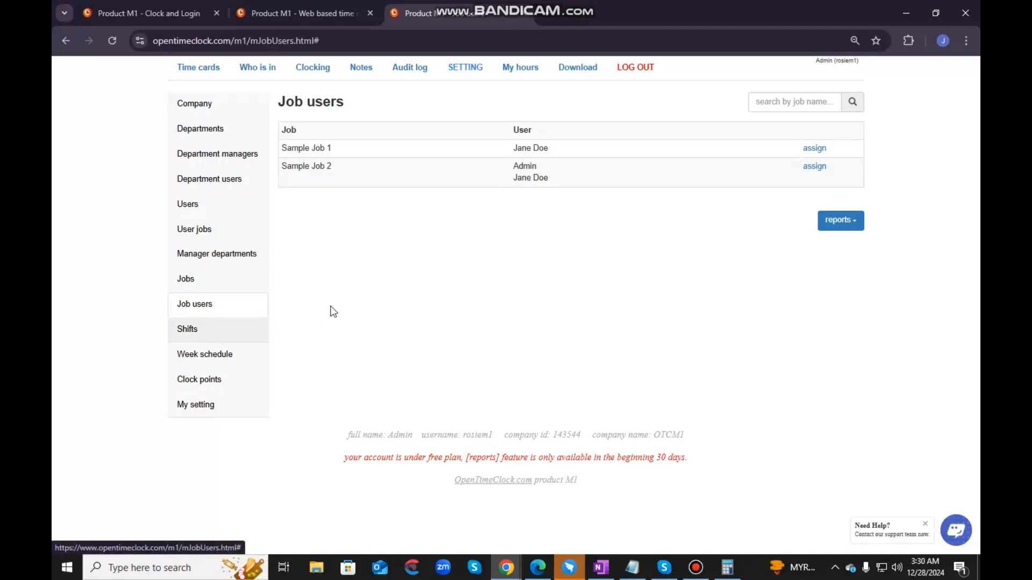
- Open the Shifts settings and look through the inactive and active shift lists
click(191, 332)
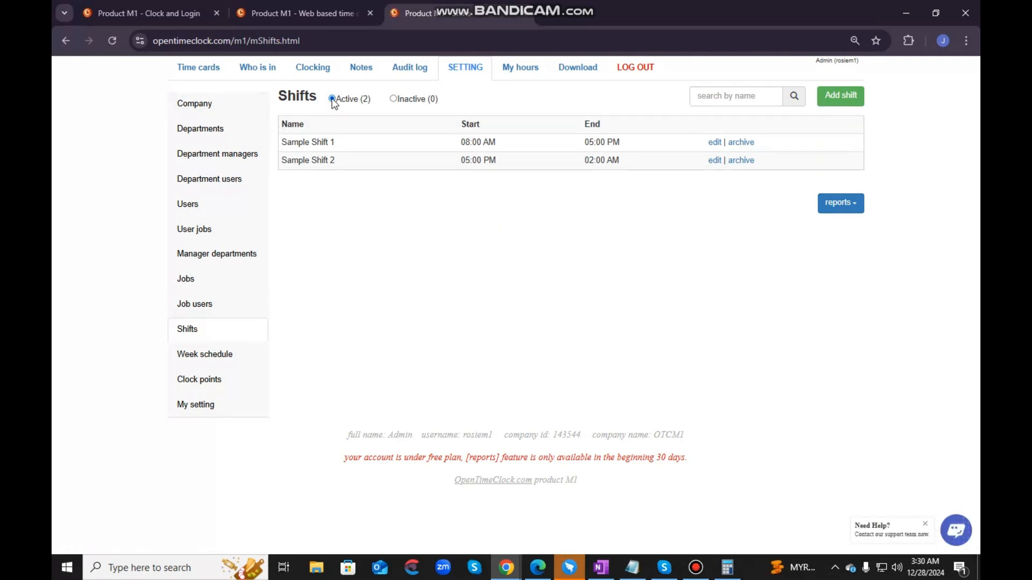
click(393, 99)
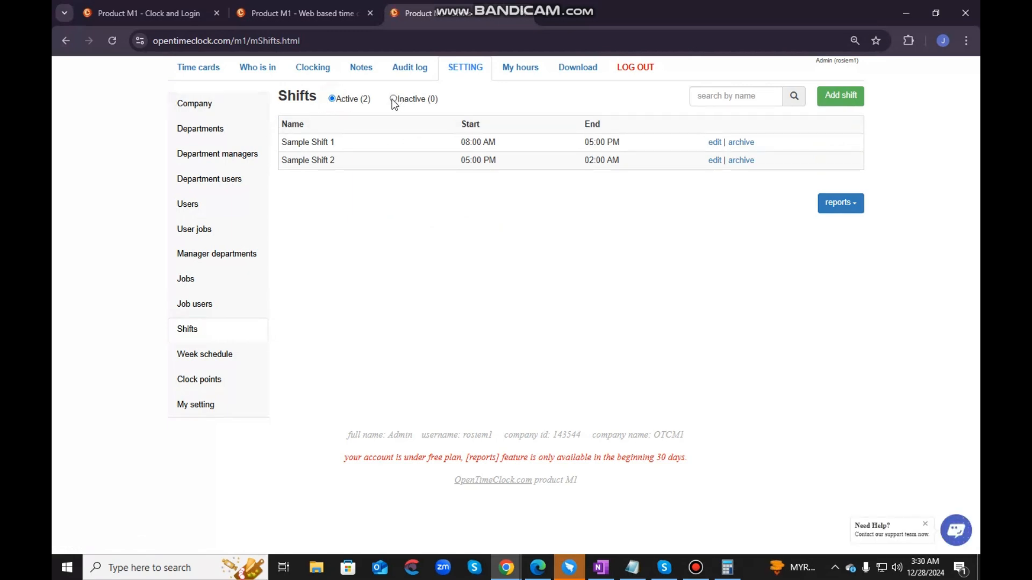
click(331, 99)
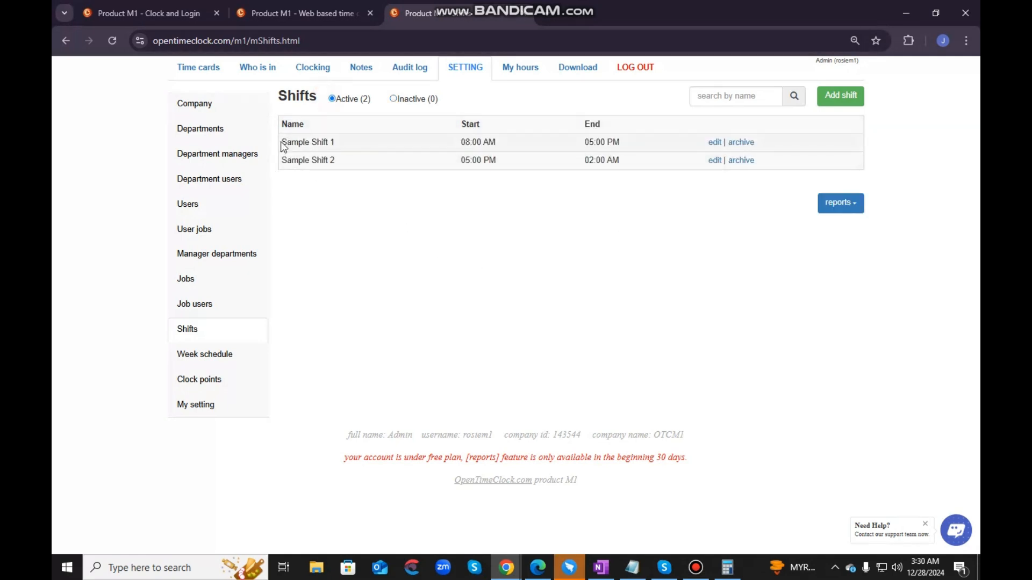
drag(280, 142, 336, 146)
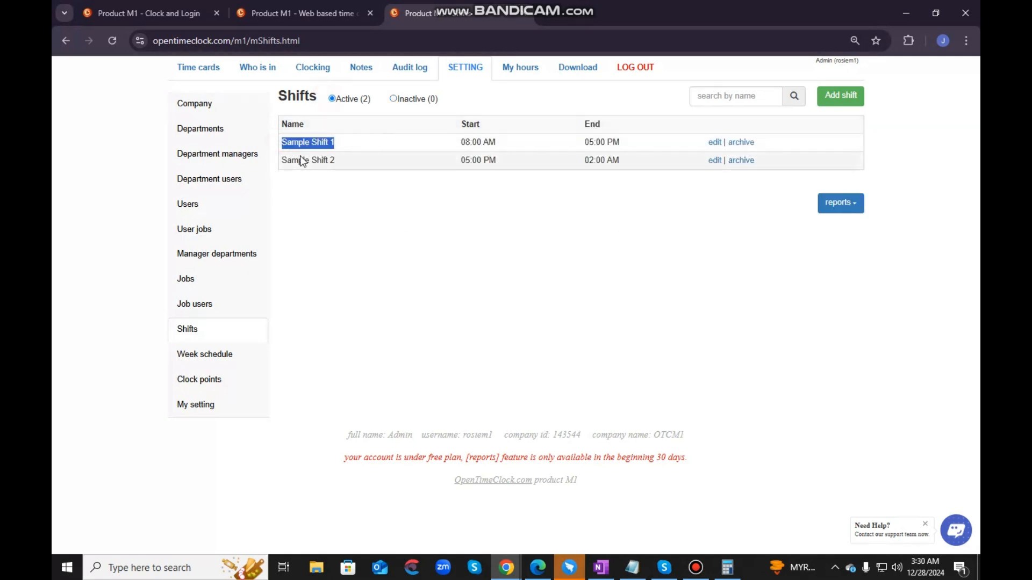
click(391, 222)
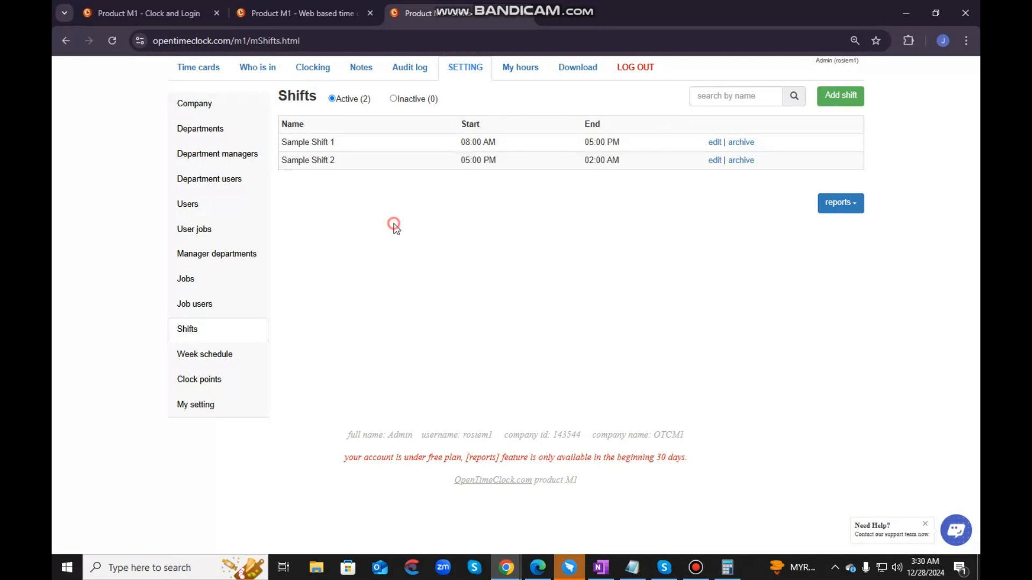
- Start adding a new shift and name it Sample Shift 3
click(833, 100)
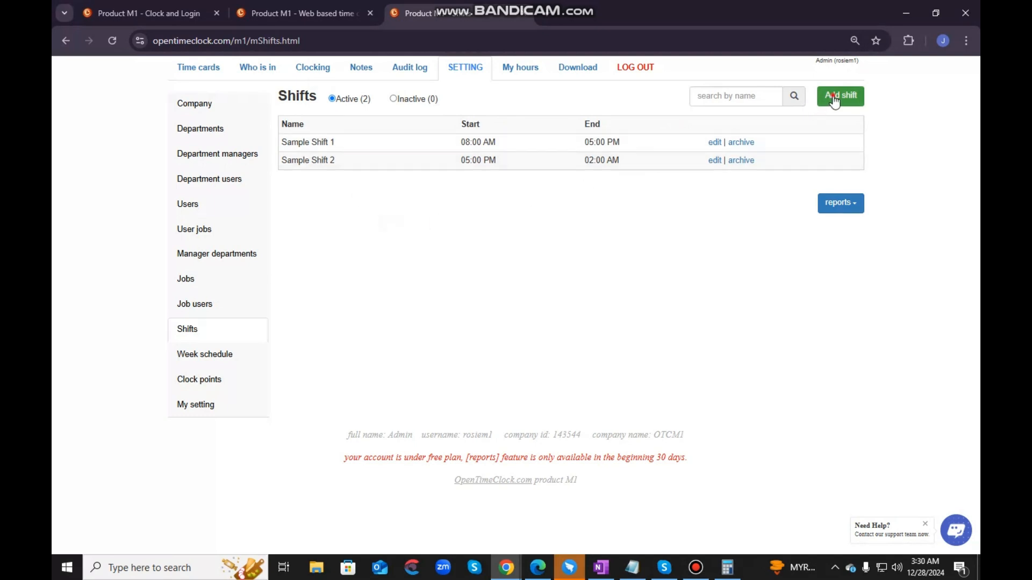
click(478, 129)
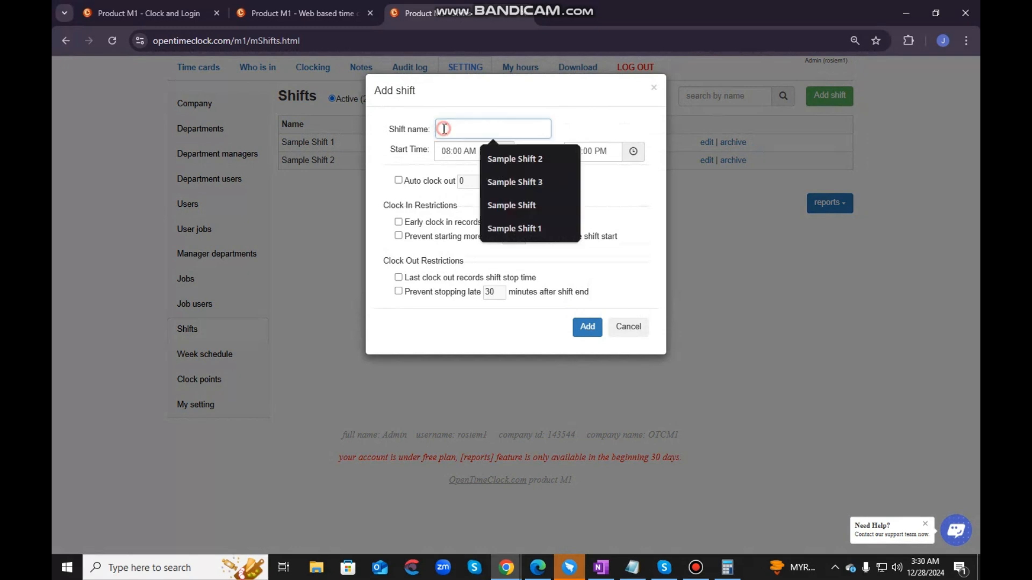
click(520, 185)
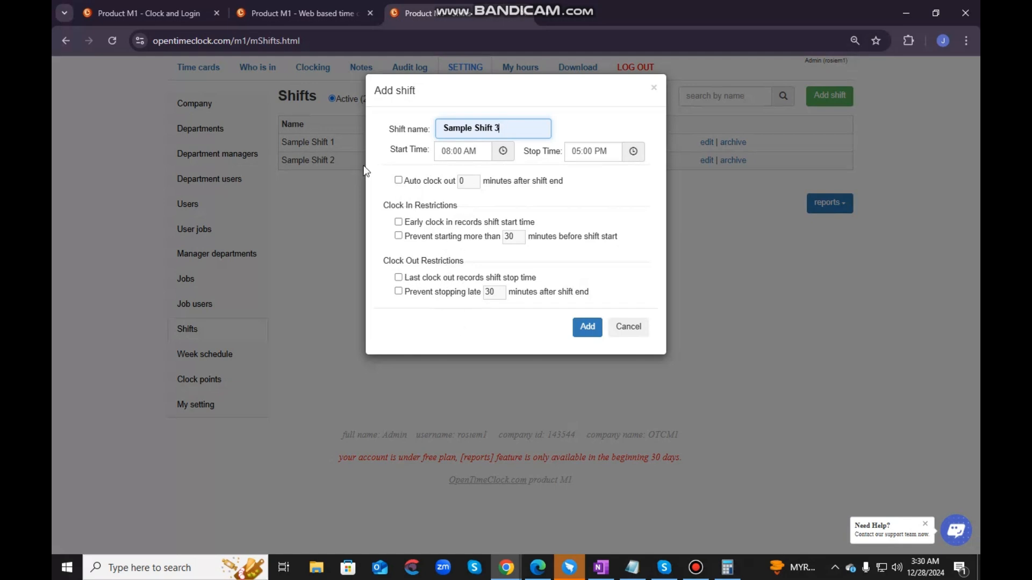
- Enable auto clock out for the new shift and set it to 5 minutes after shift end
click(398, 180)
click(465, 182)
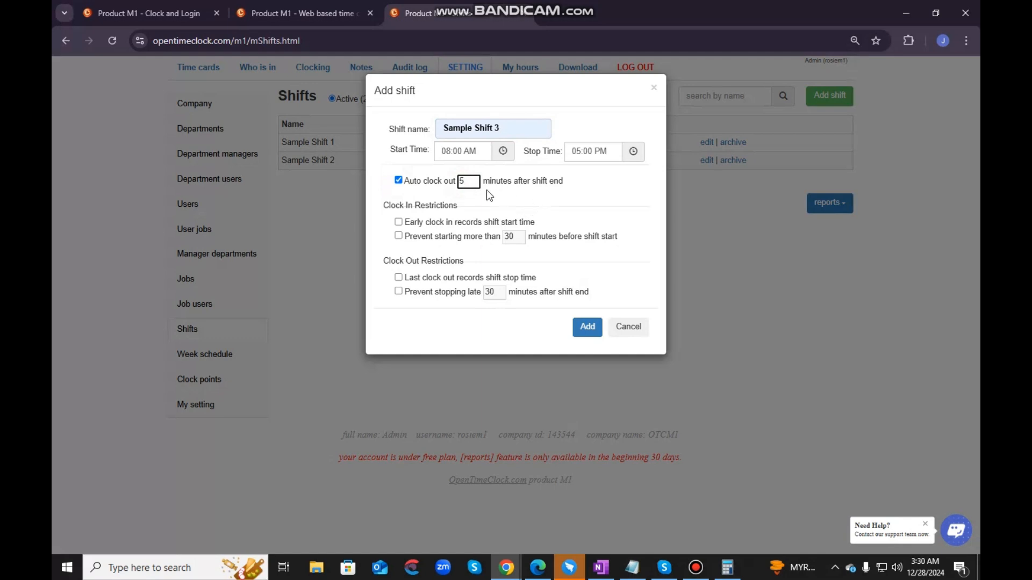
drag(563, 185, 472, 183)
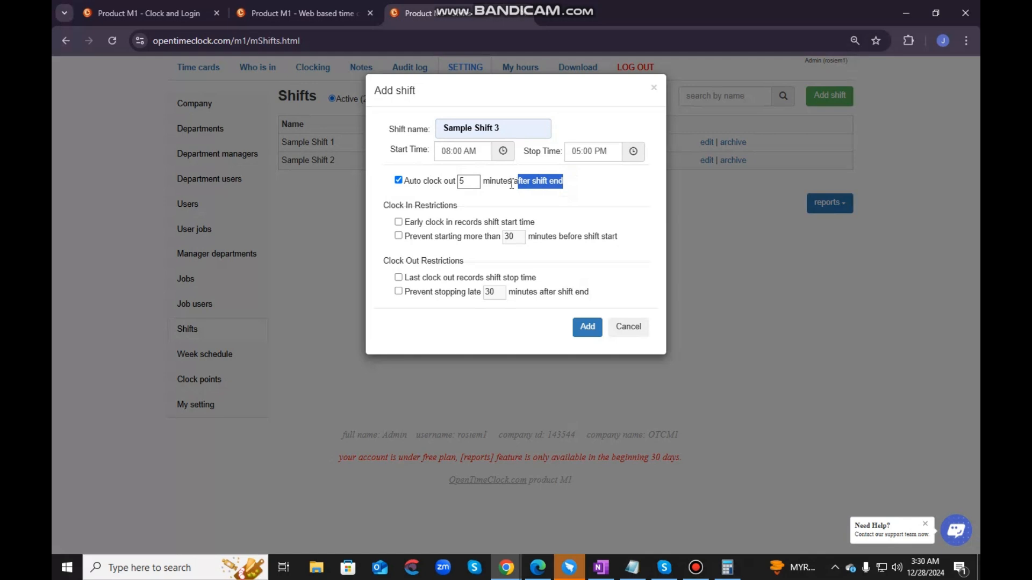
click(508, 183)
drag(566, 183, 518, 184)
click(588, 184)
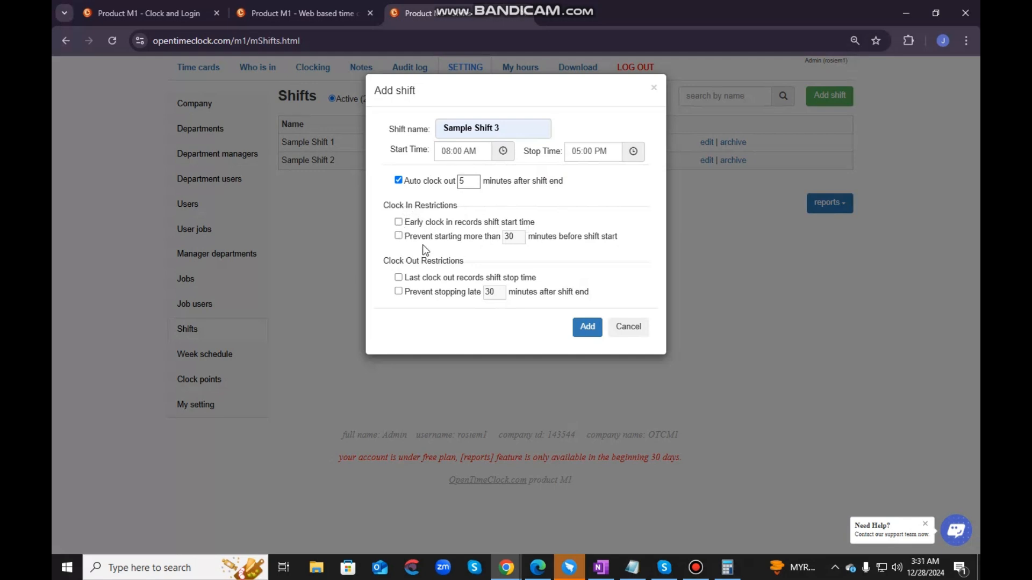
- Enable both clock-in restrictions: record the shift start time for early clock-ins and prevent starting more than 30 minutes before shift start
click(400, 222)
click(508, 237)
click(399, 236)
click(594, 265)
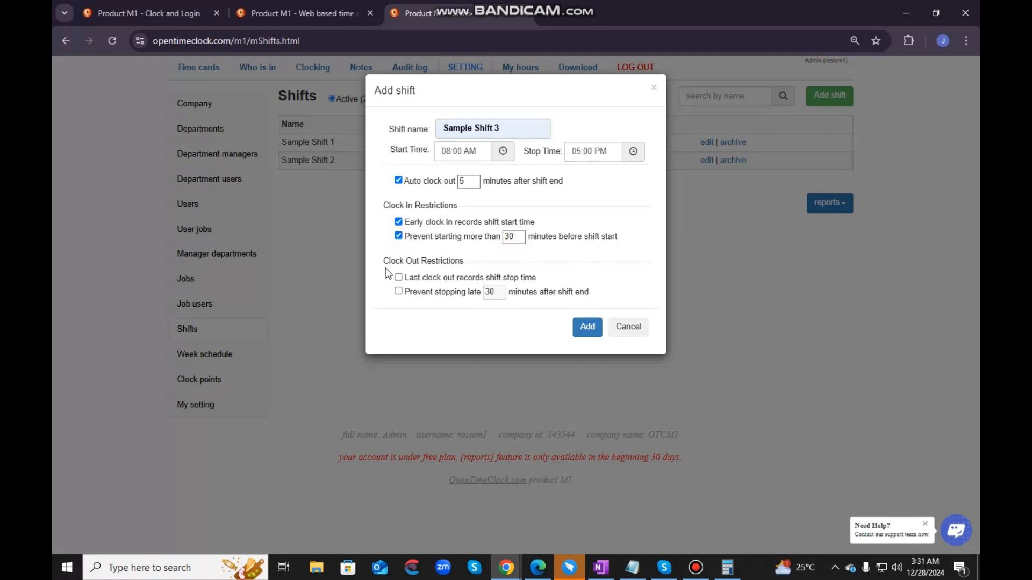
- Enable both clock-out restrictions, recording the shift stop time and preventing stopping 30 minutes late, and add the shift
click(399, 278)
click(399, 291)
click(579, 326)
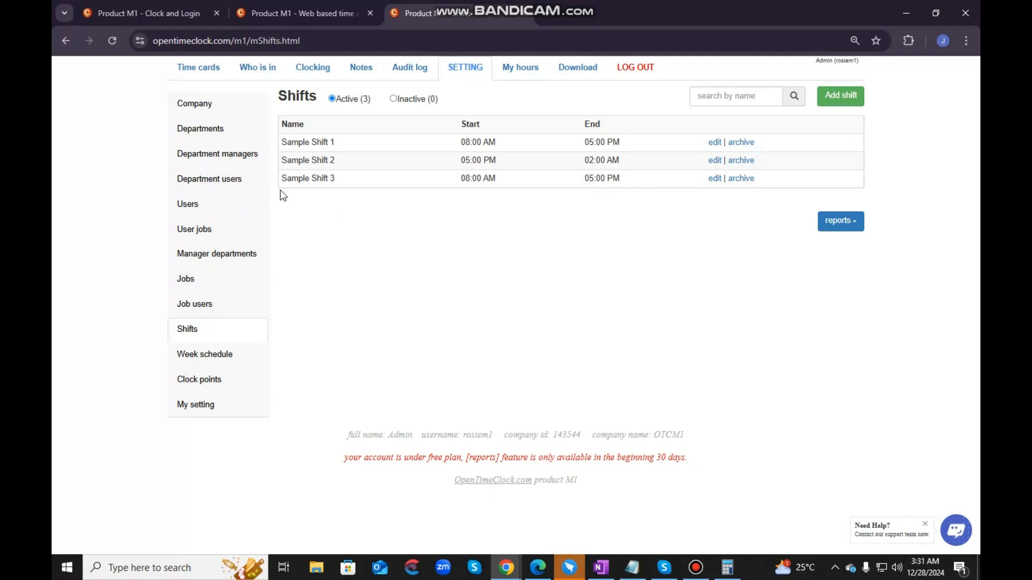
- Review Sample Shift 3 and the report options for Shifts, and open the Week schedule settings
drag(280, 179, 340, 178)
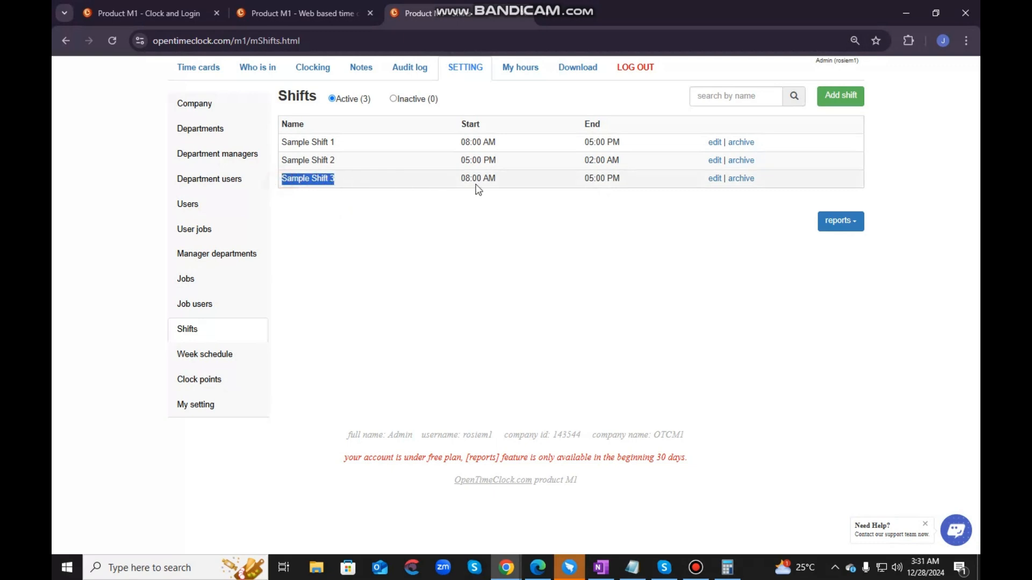
drag(477, 189, 846, 176)
click(846, 176)
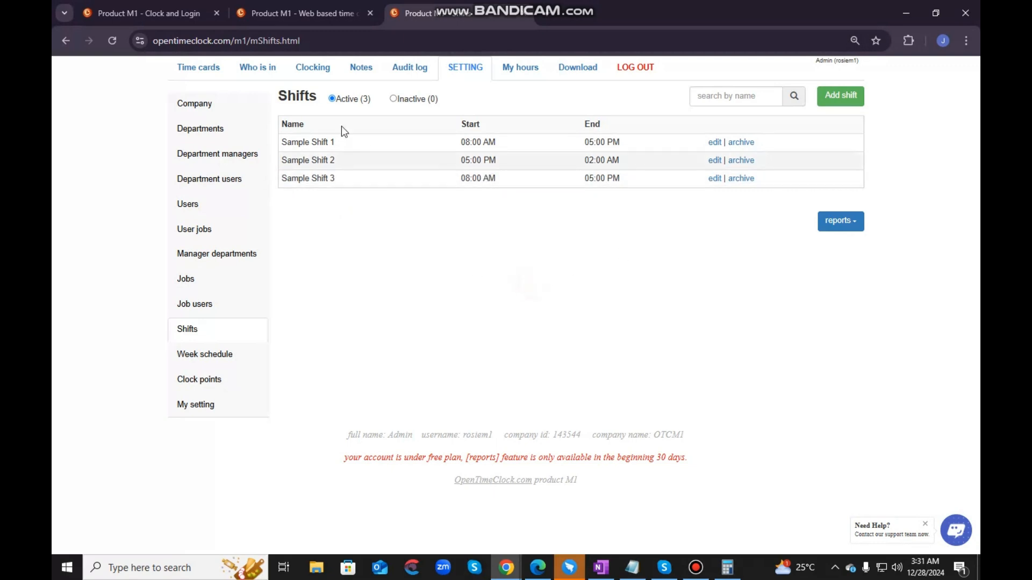
click(553, 329)
click(854, 226)
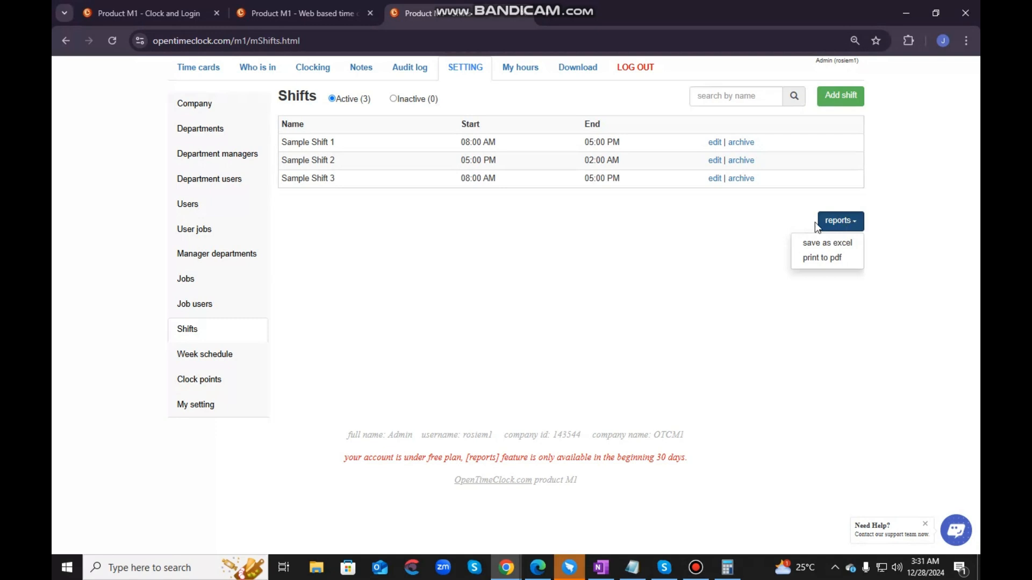
click(608, 266)
click(215, 354)
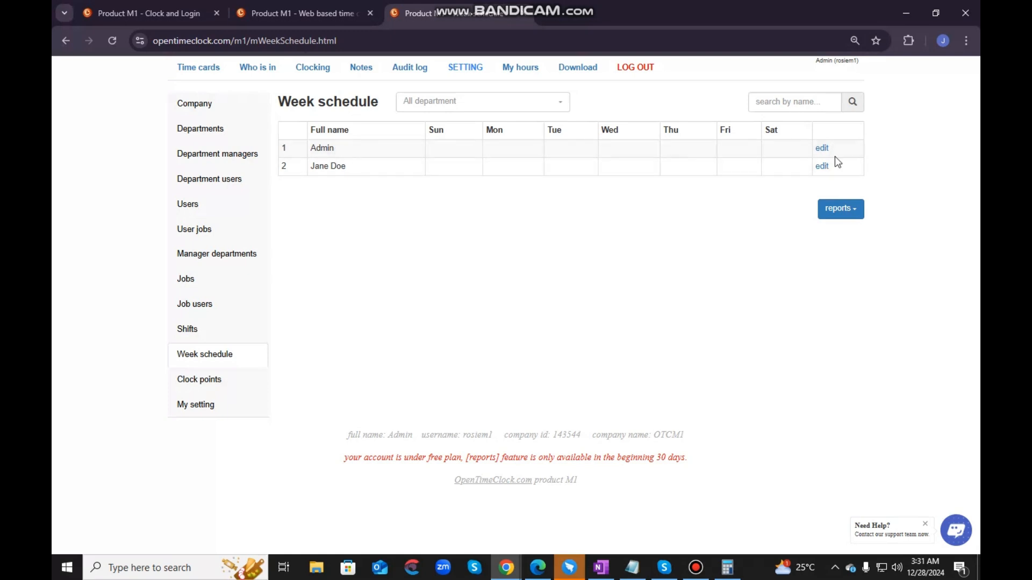
- Open the Admin's week schedule for editing and assign Sample Shift 1 to Sunday
click(821, 148)
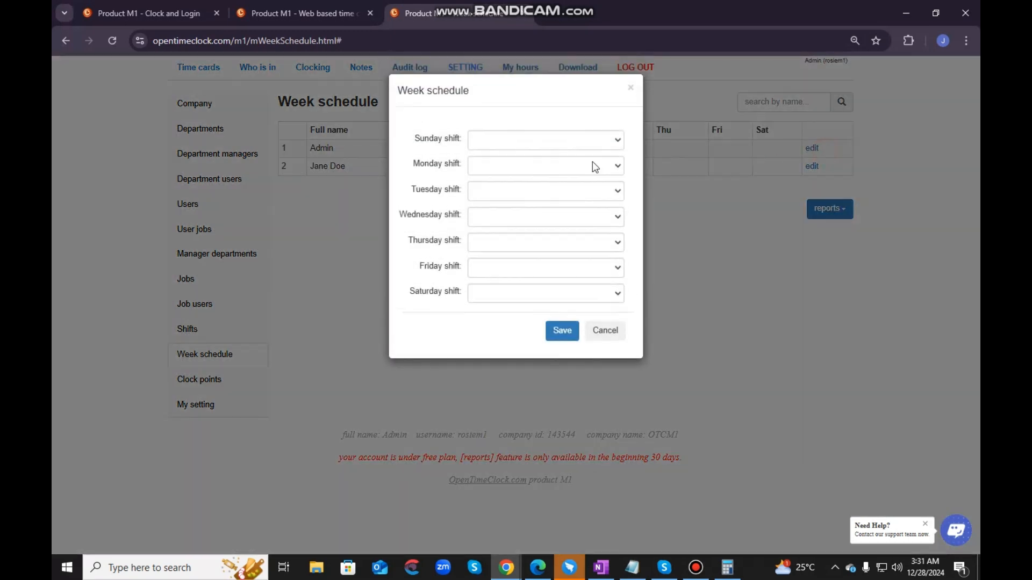
click(509, 143)
click(508, 143)
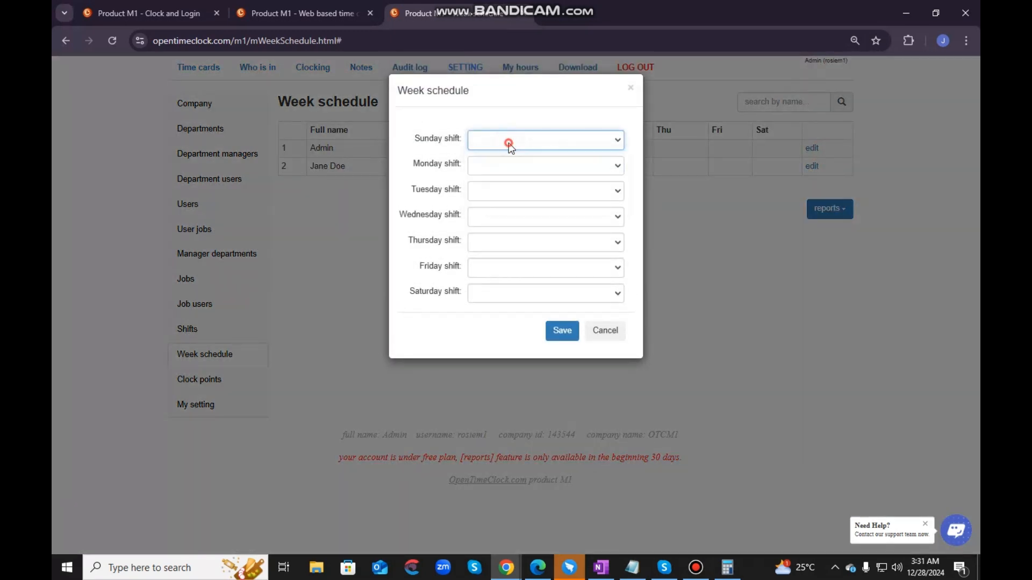
click(490, 141)
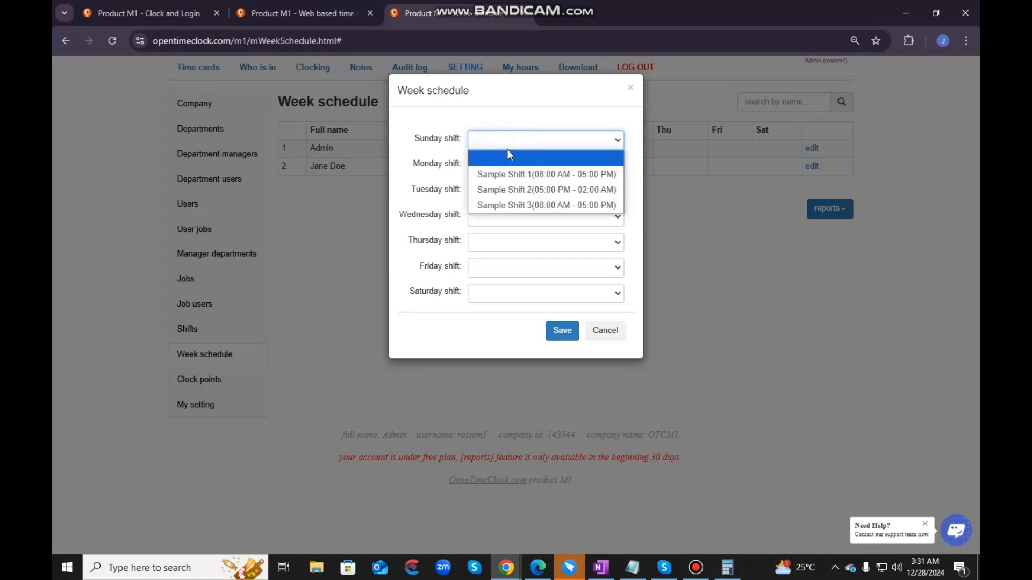
click(515, 138)
click(559, 145)
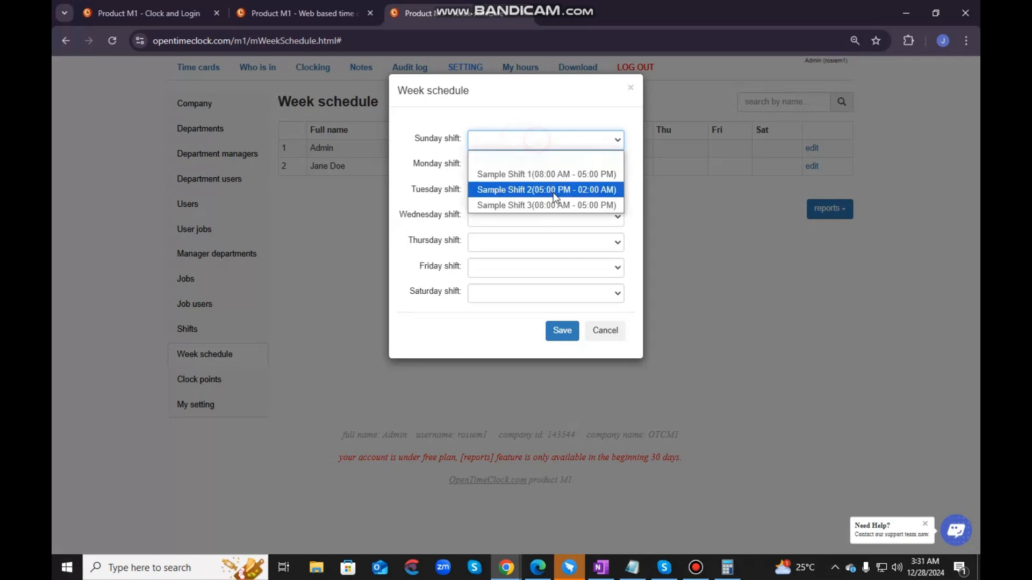
click(558, 175)
- Assign Sample Shift 1 to the Admin's Tuesday, Thursday and Saturday, and save the week schedule
click(546, 193)
click(548, 224)
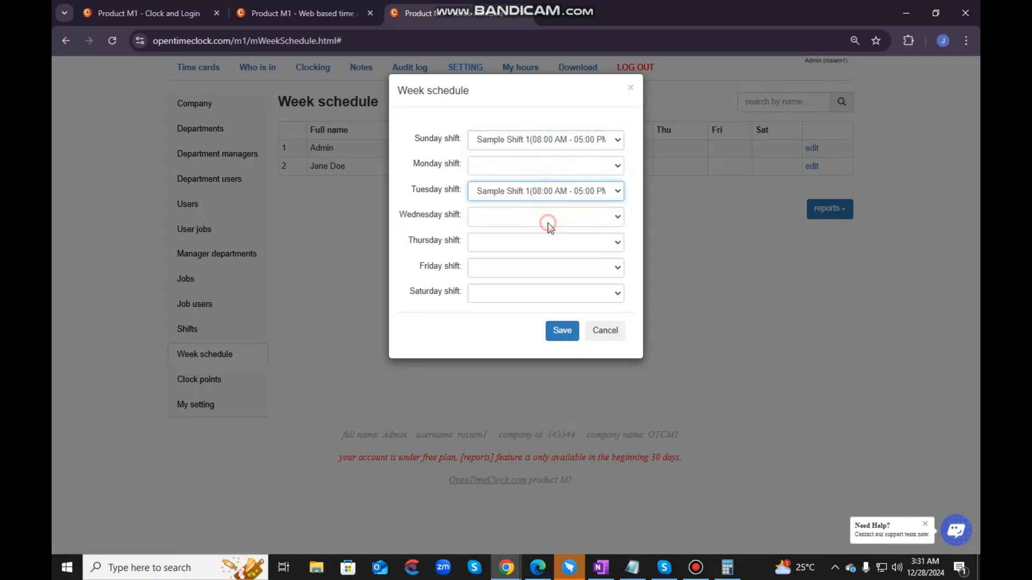
click(499, 246)
click(509, 279)
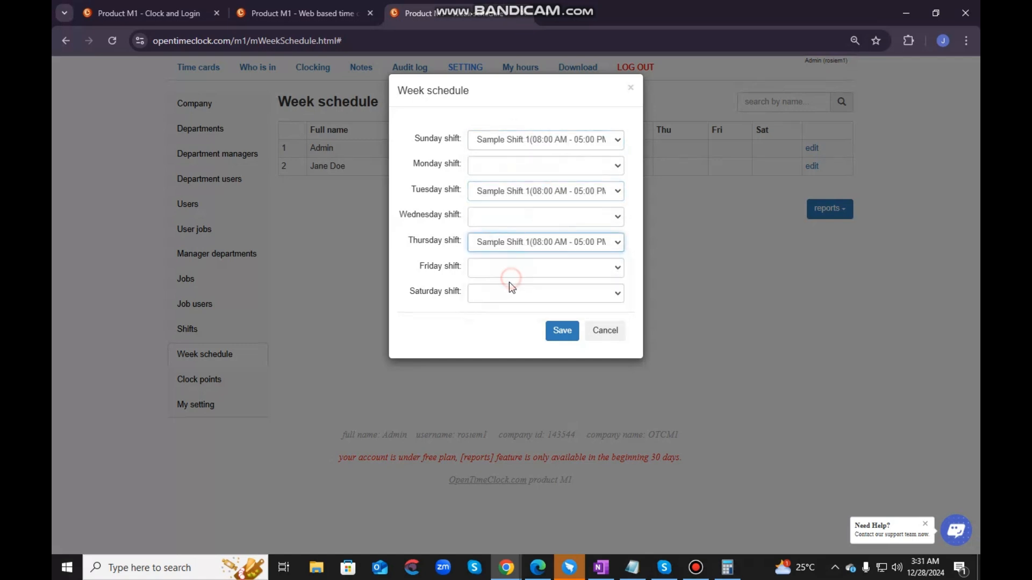
click(481, 299)
click(511, 325)
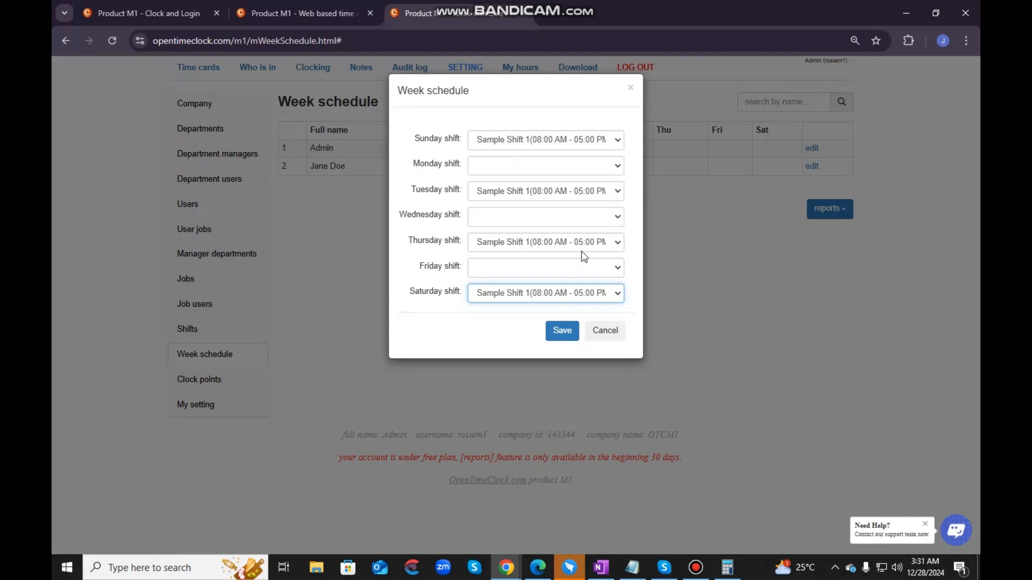
click(559, 330)
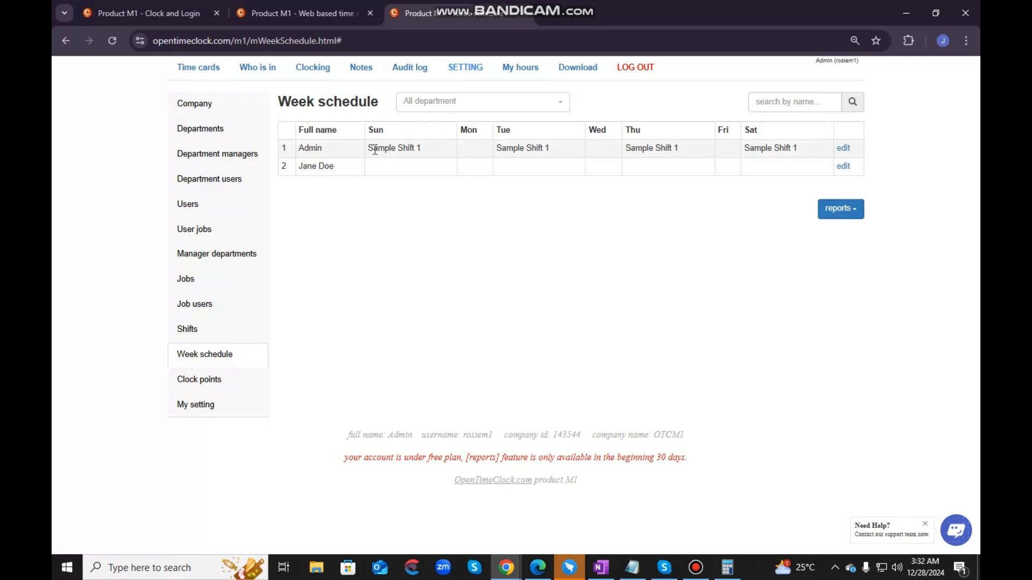
- Review the shifts assigned to the Admin on each day of the week schedule
drag(371, 151, 428, 152)
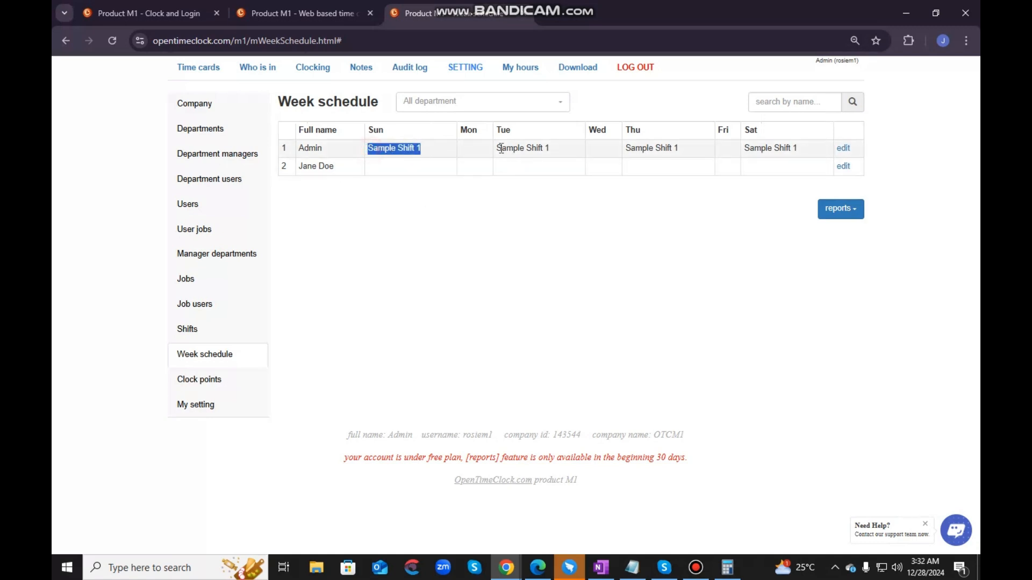
drag(497, 149, 549, 152)
drag(624, 145, 678, 151)
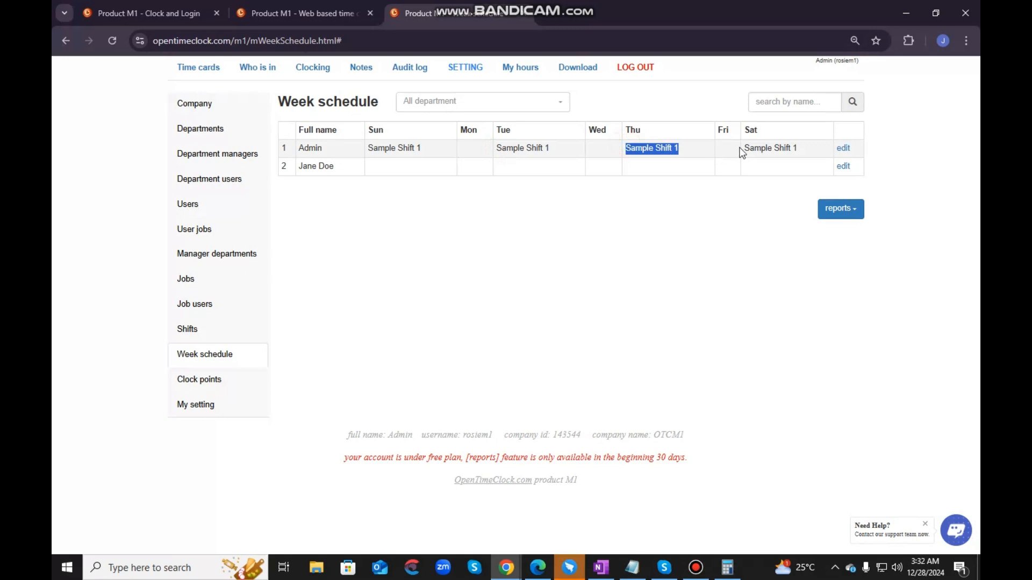
drag(746, 149, 799, 152)
click(723, 278)
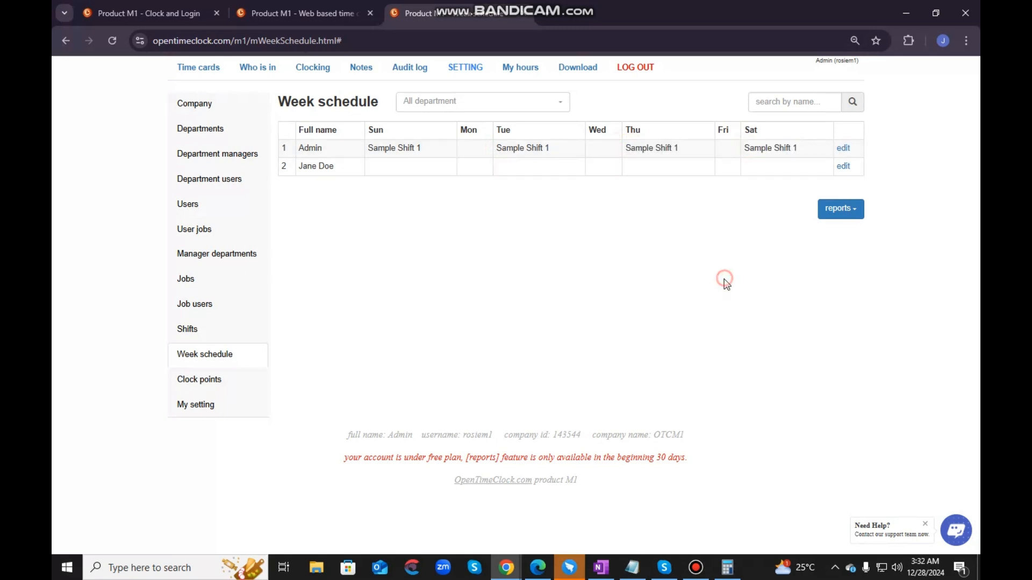
- Change the Admin's Sunday, Tuesday, Thursday and Saturday shifts to Sample Shift 2 and save the week schedule
click(843, 149)
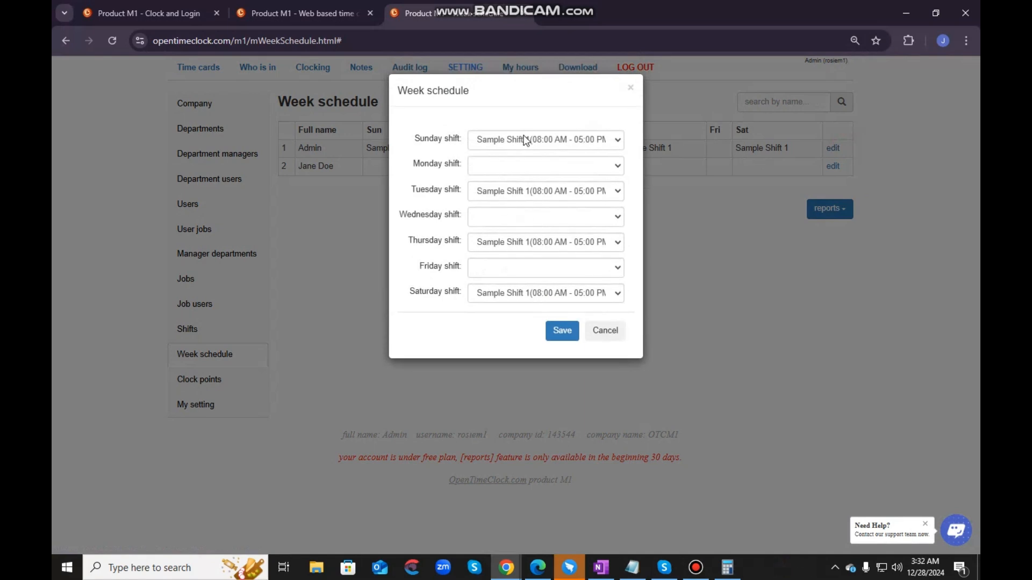
click(524, 141)
click(521, 200)
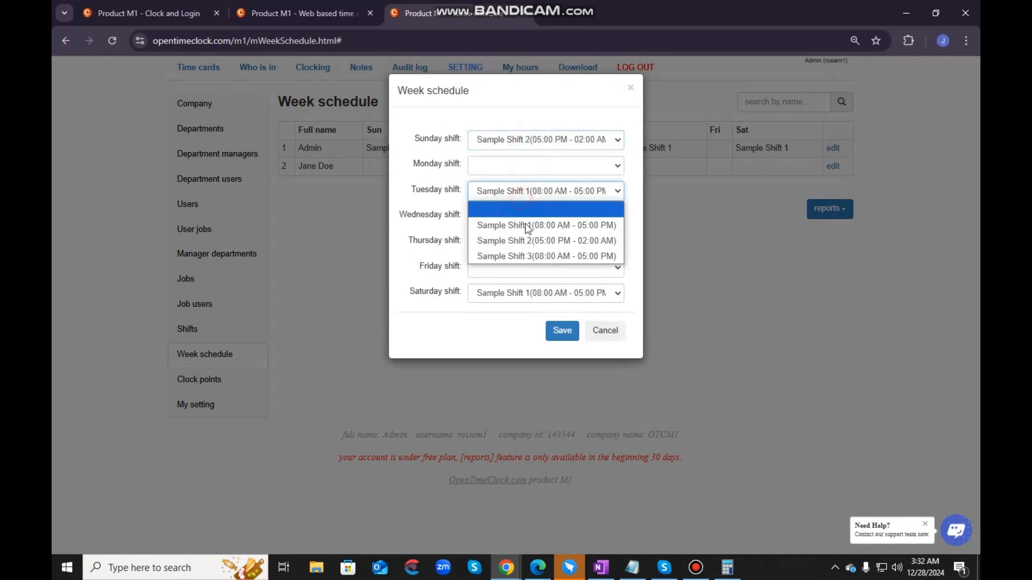
click(532, 240)
click(531, 244)
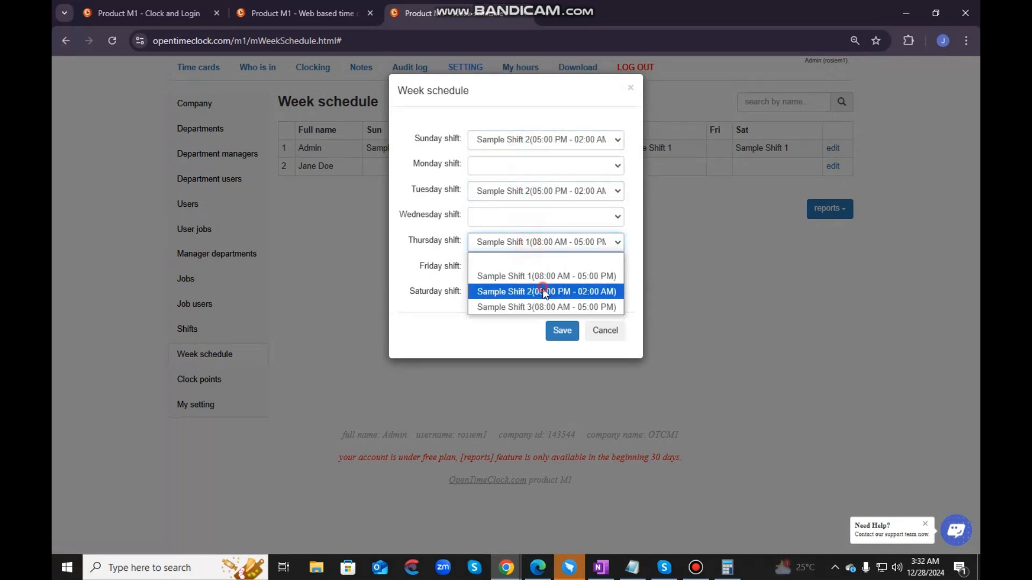
click(543, 291)
click(540, 293)
click(544, 338)
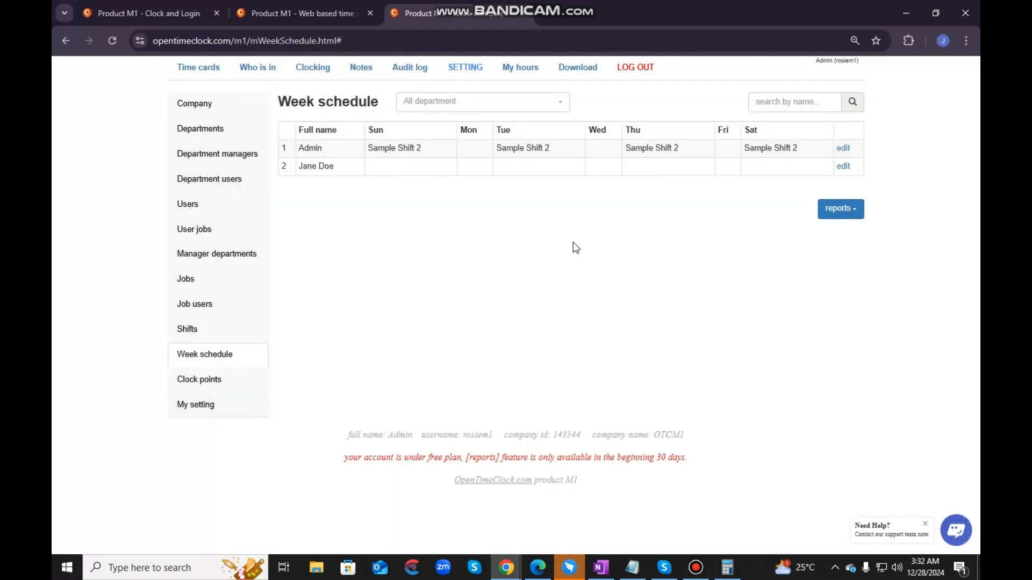
- Check the report options for the week schedule and open the Clock points settings
click(840, 215)
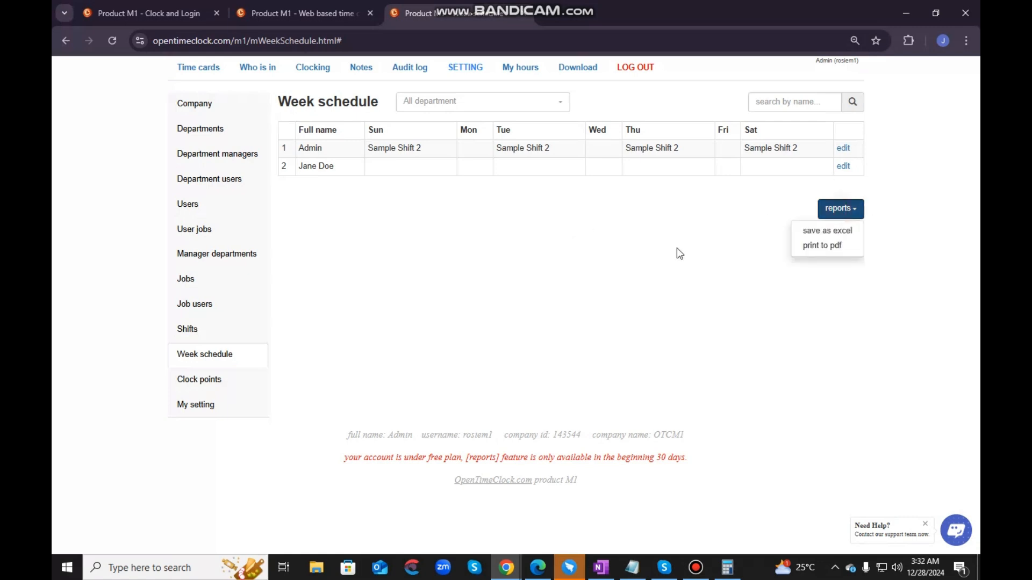
click(421, 236)
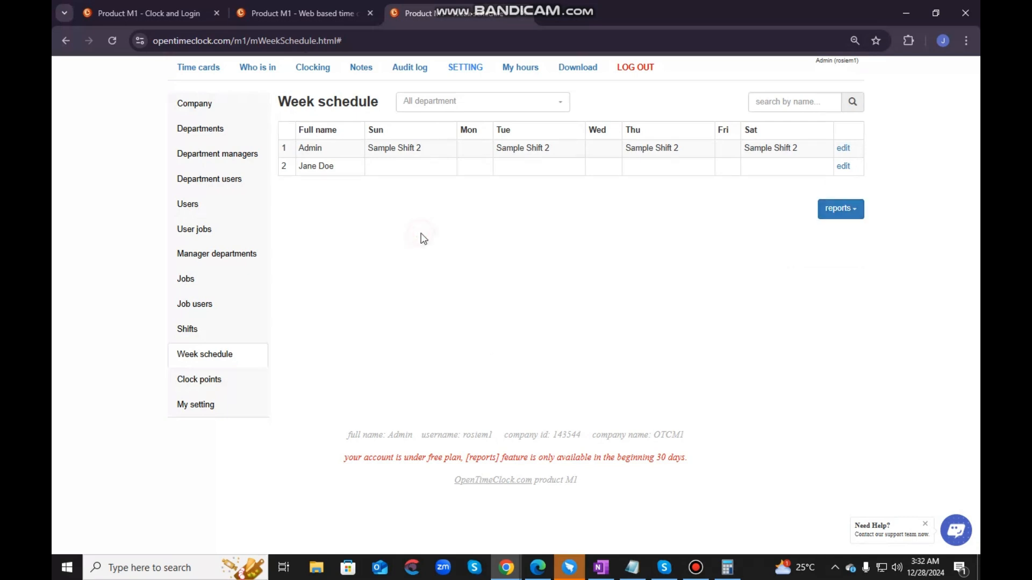
click(211, 380)
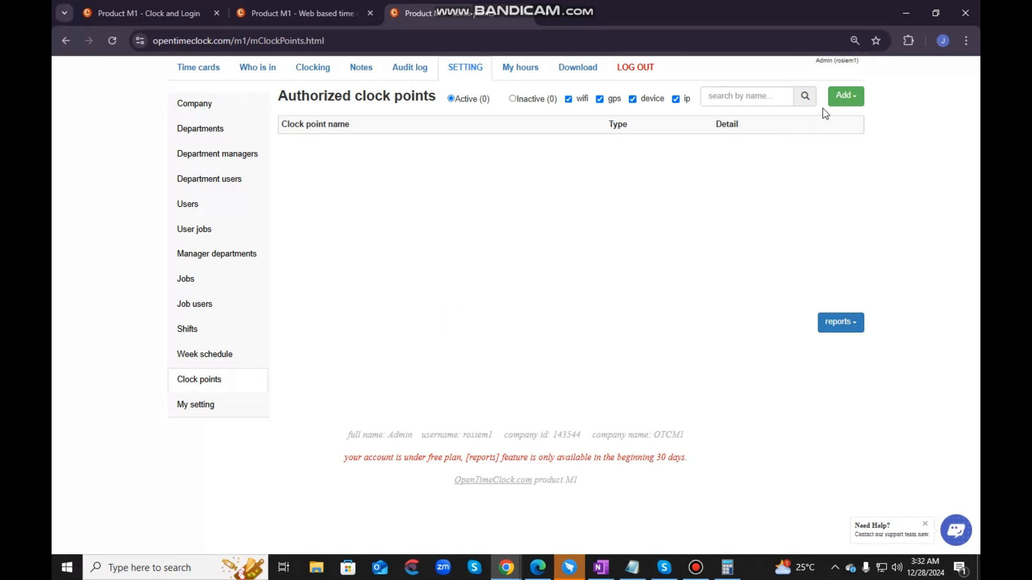
- Open the form for adding a WIFI clock point and examine its note about the installed apps
click(844, 99)
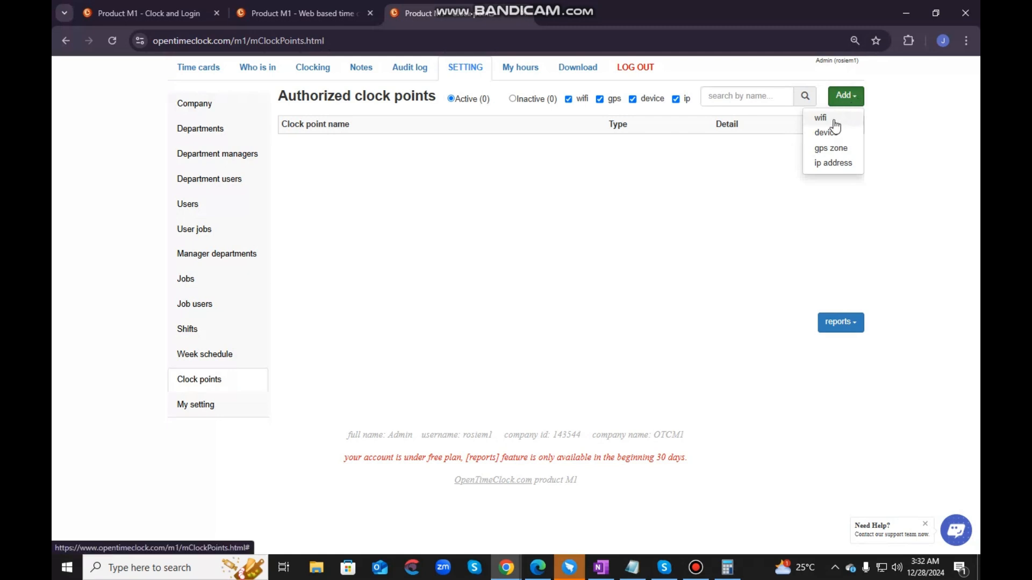
click(833, 120)
click(497, 134)
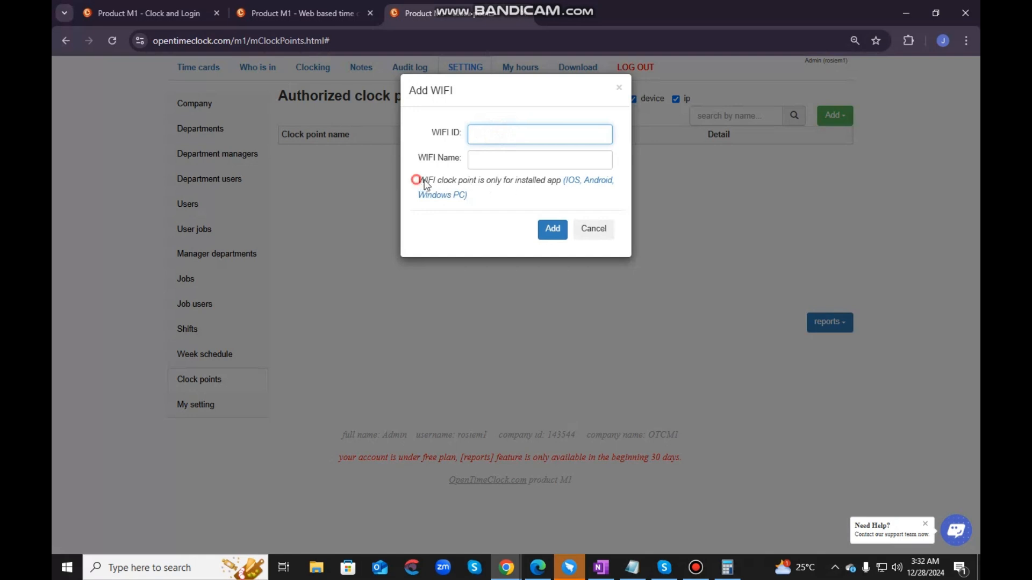
drag(417, 180, 592, 198)
click(761, 192)
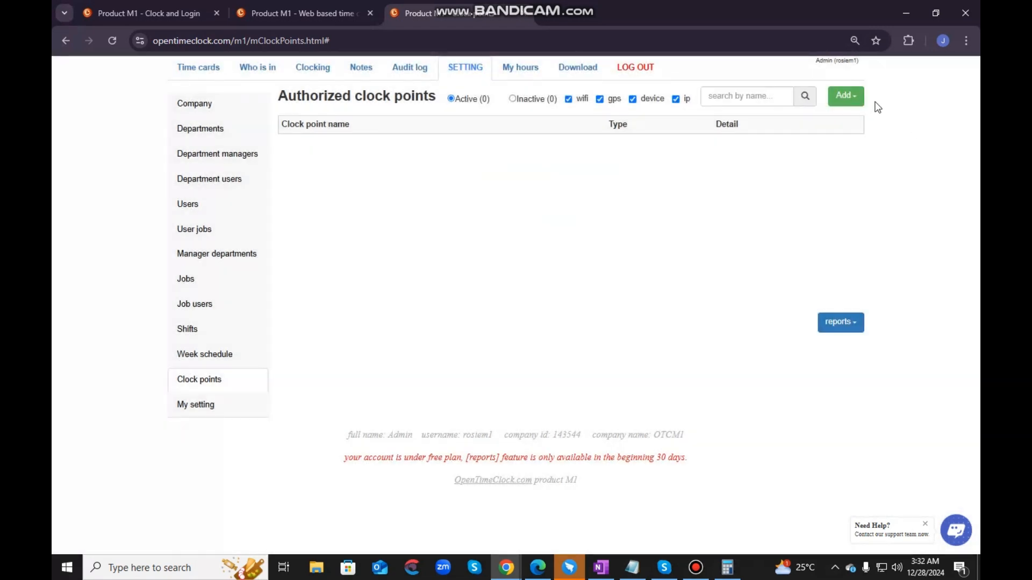
- Reopen the WIFI clock point form, go through its WIFI ID and WIFI Name fields, and cancel it
click(845, 95)
click(821, 118)
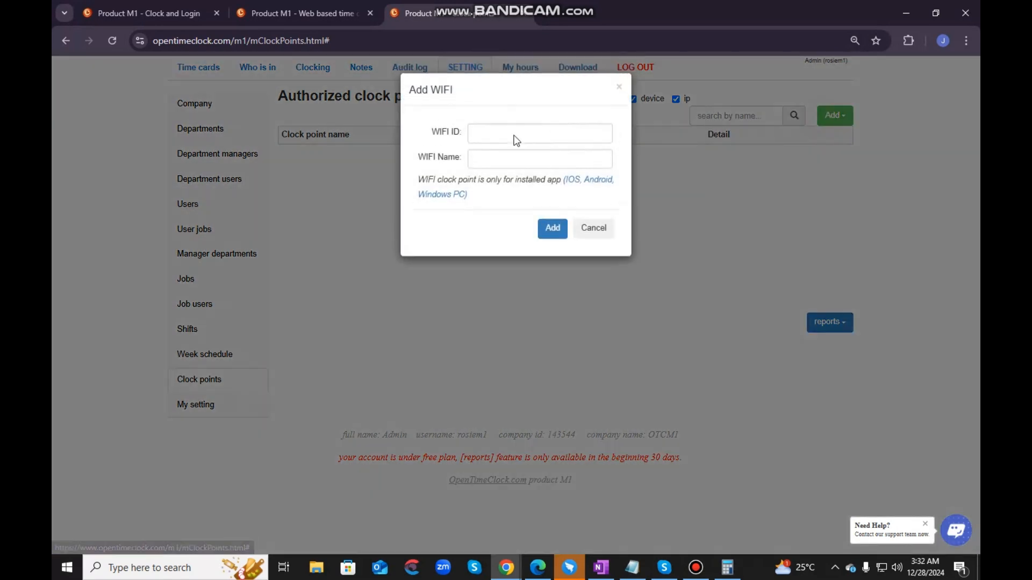
click(494, 135)
click(495, 134)
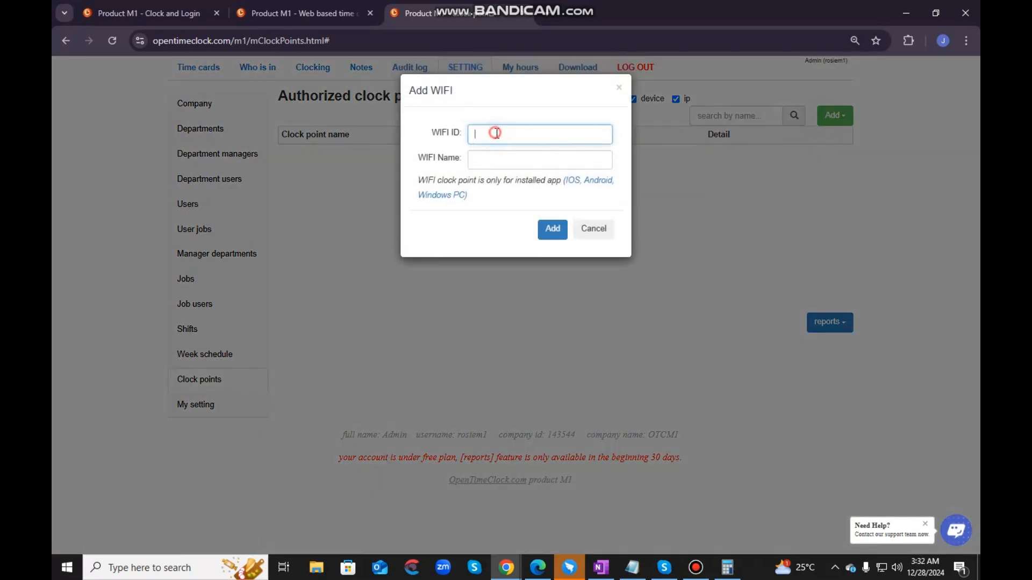
click(487, 165)
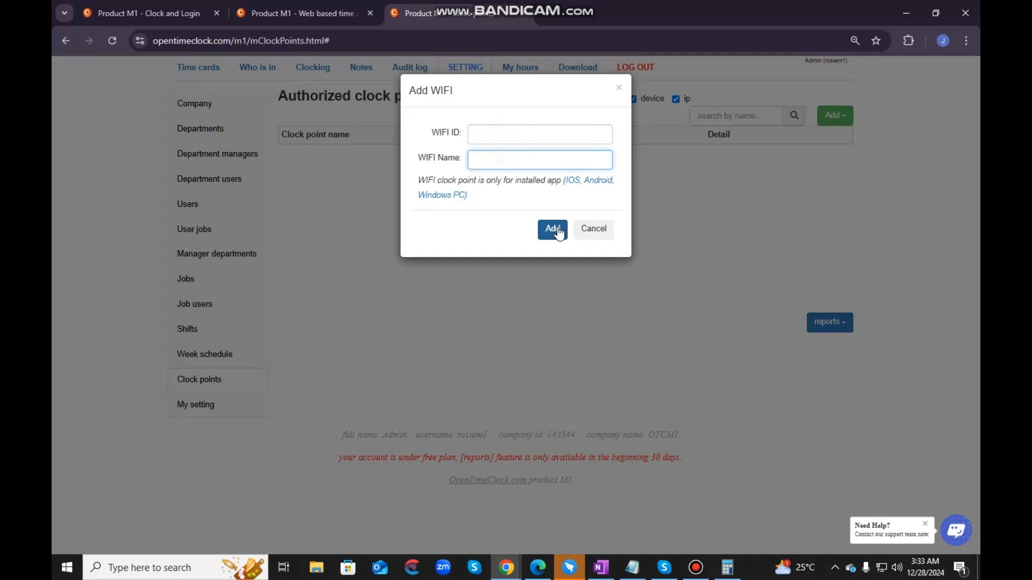
click(595, 230)
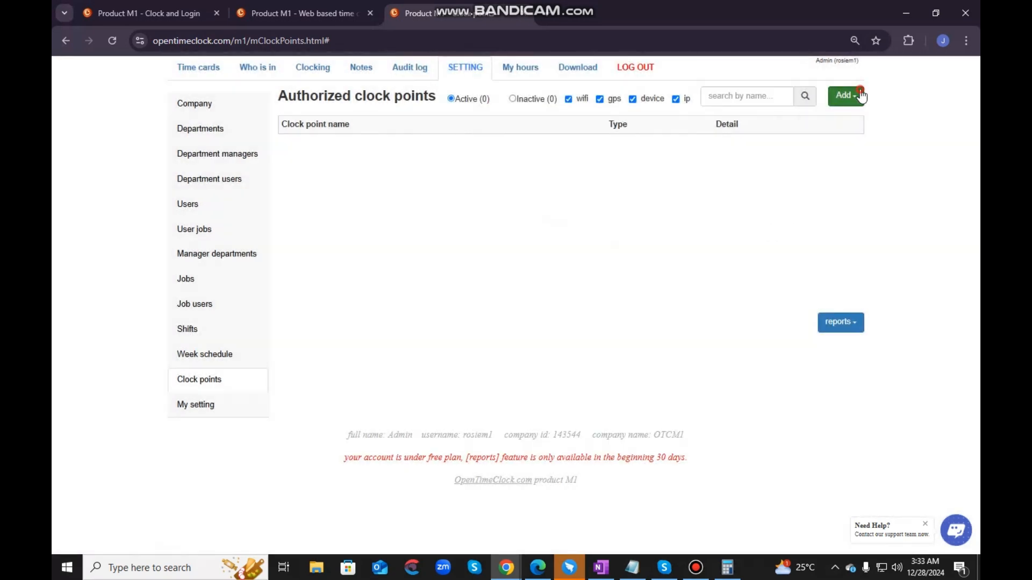
- Open the form for adding a device clock point and copy this computer's Device ID from the clock login page
click(845, 115)
click(842, 136)
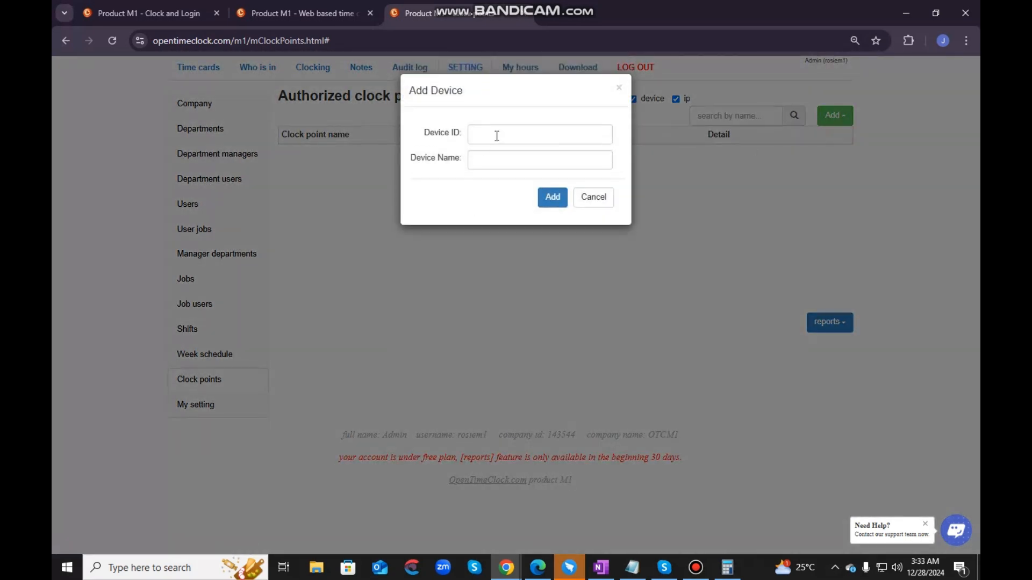
click(329, 11)
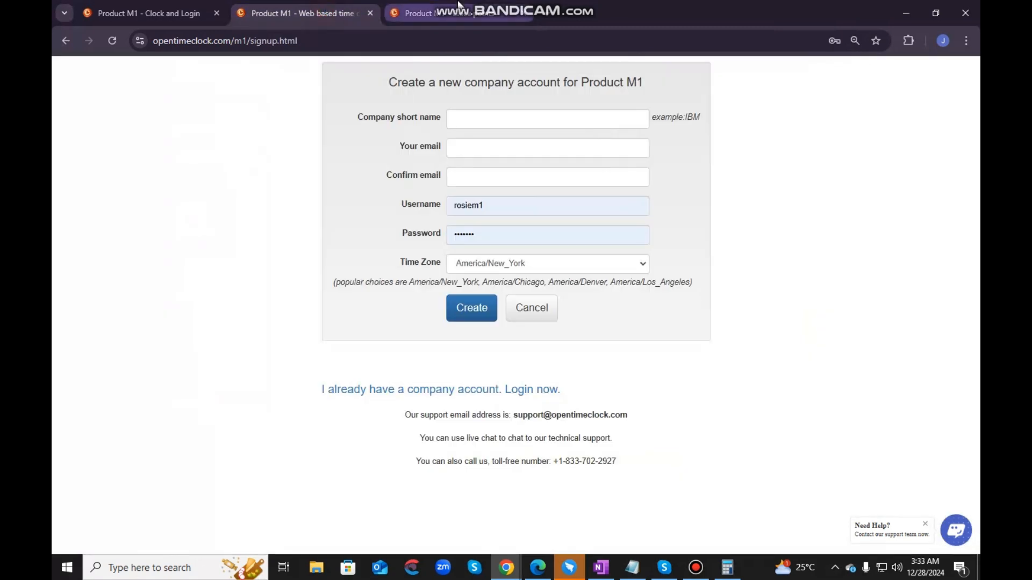
click(183, 12)
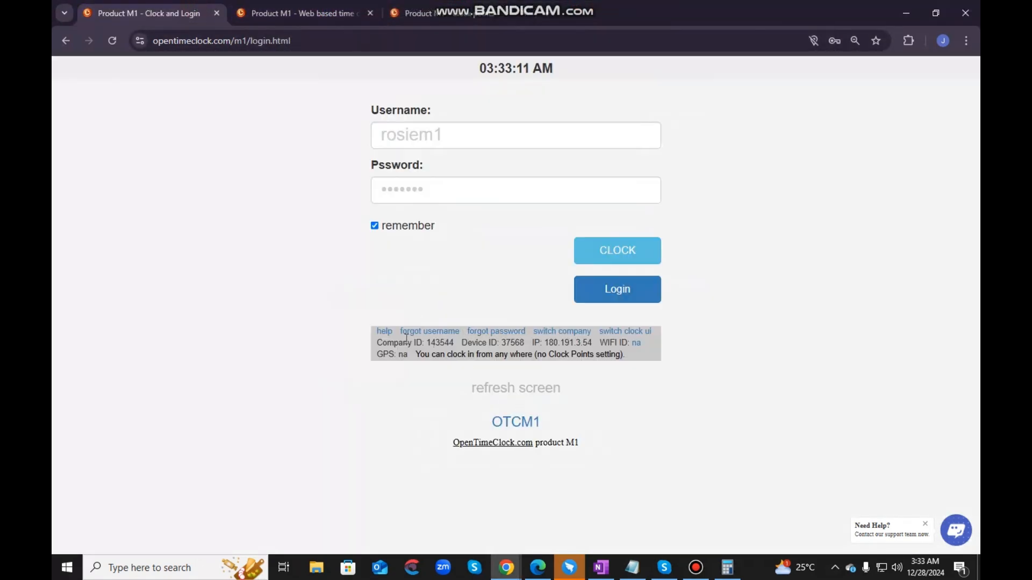
drag(461, 343, 528, 348)
click(515, 343)
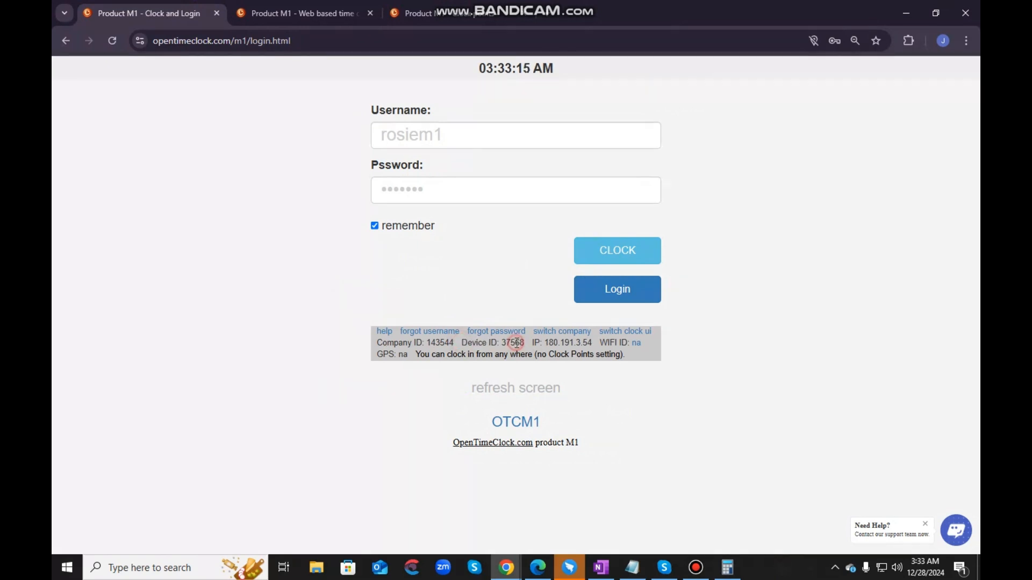
double_click(511, 343)
right_click(511, 343)
click(529, 359)
- Paste the copied Device ID into the Add Device form, name the device Computer 1 and add it
click(529, 14)
click(489, 134)
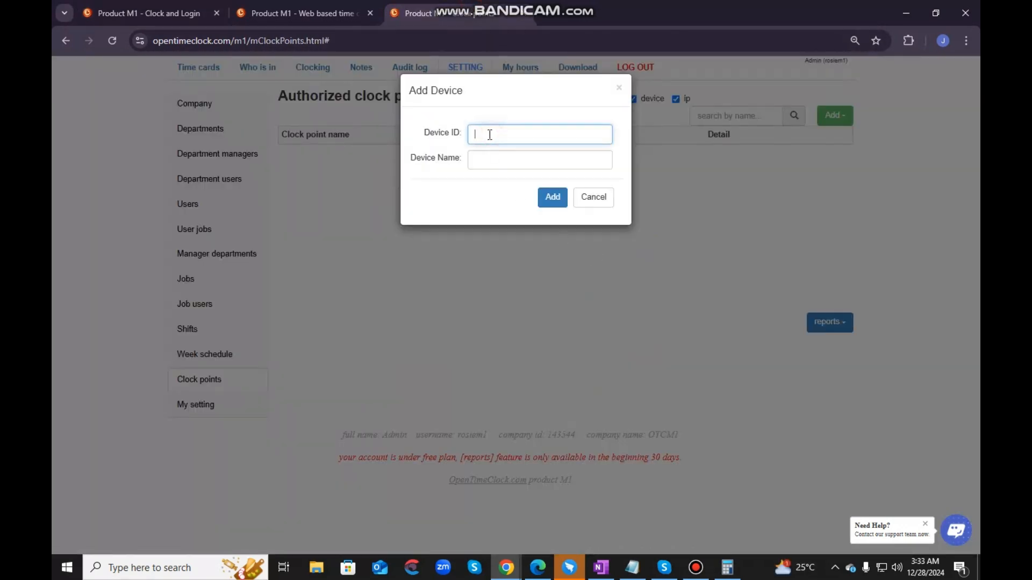
key(ctrl+v)
key(Tab)
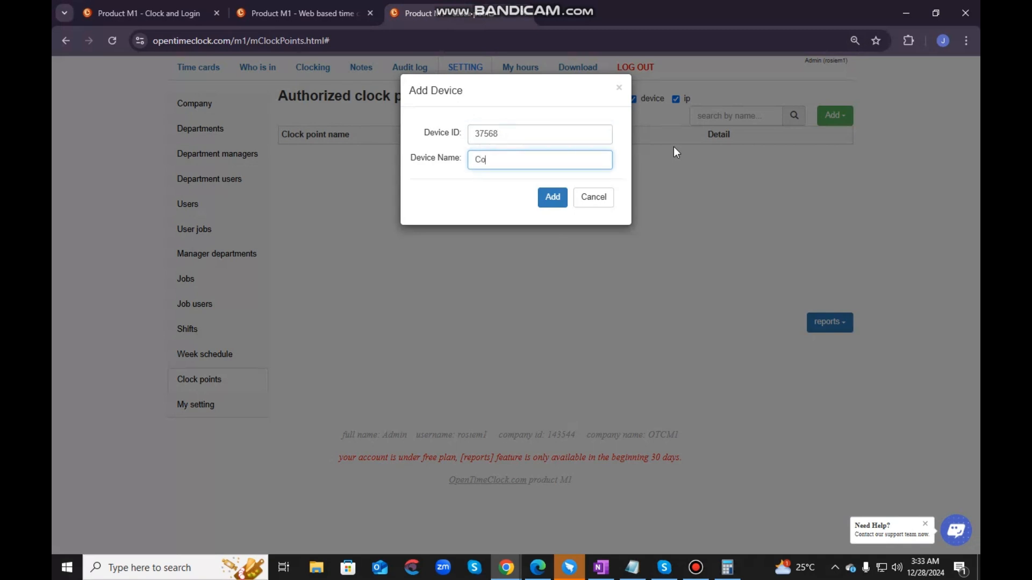
text(Computer 1)
click(540, 205)
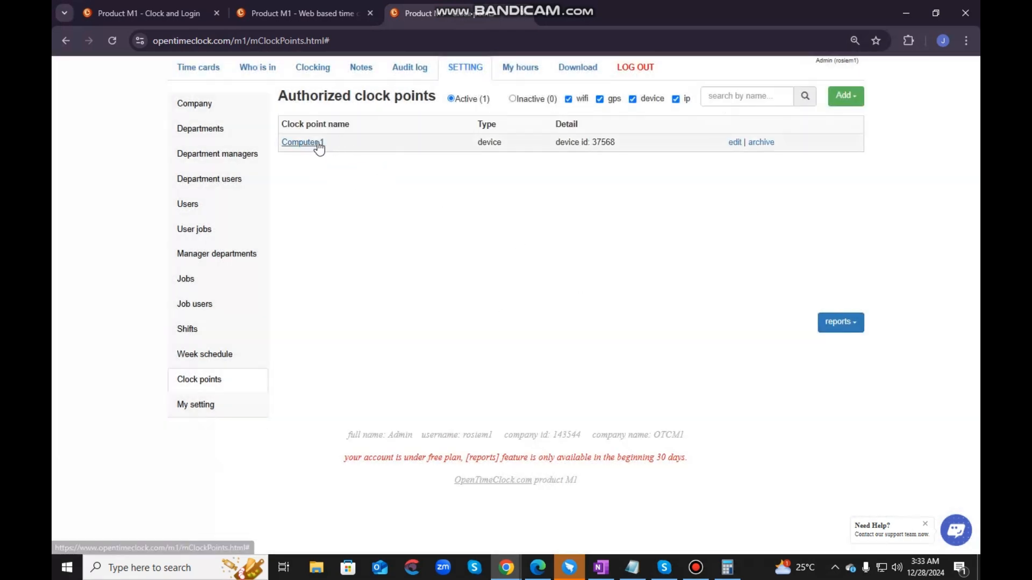
- Examine the Computer 1 entry in the authorized clock points list, including its type and device detail
click(278, 143)
drag(278, 145, 779, 148)
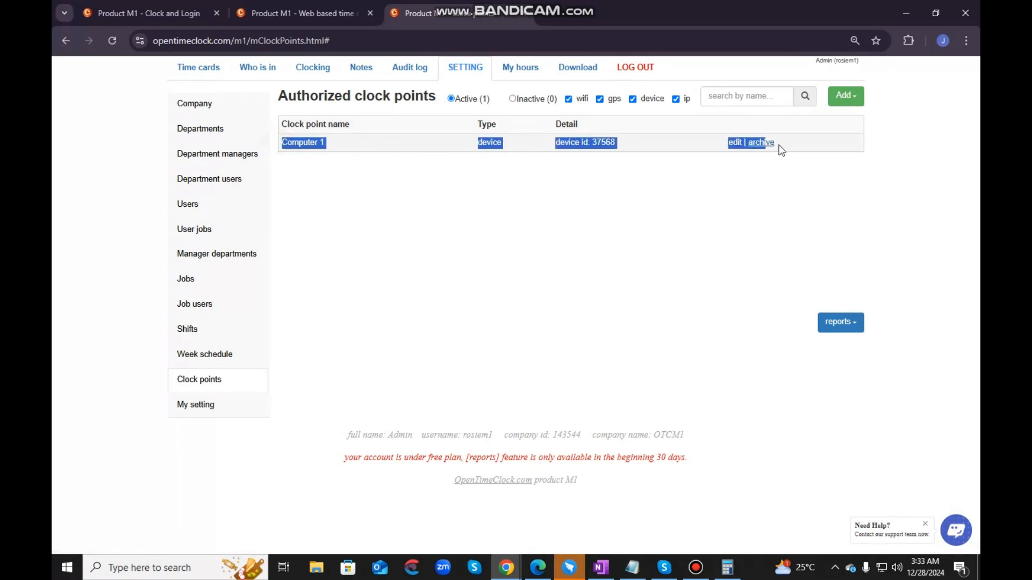
click(680, 185)
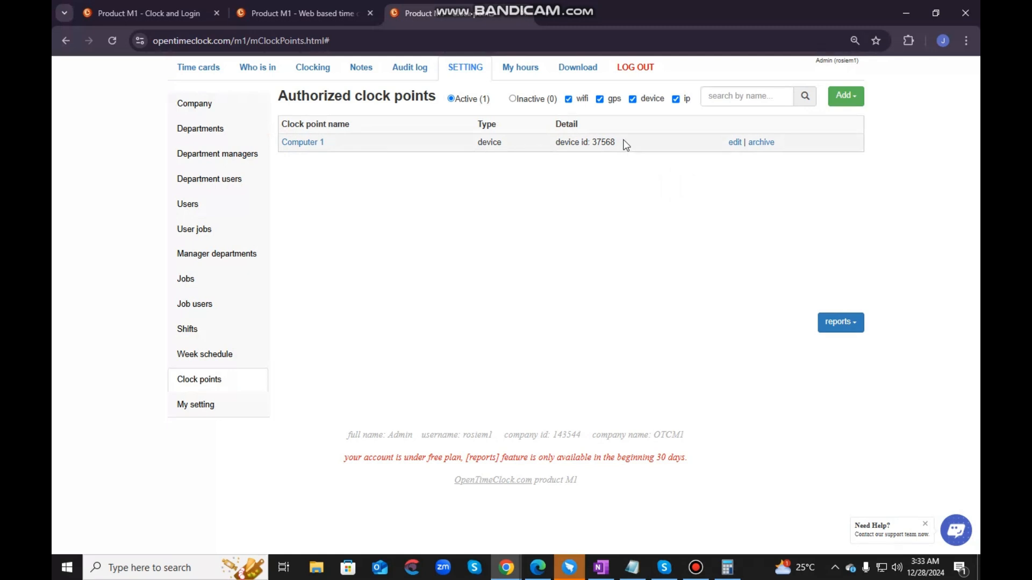
drag(620, 144, 559, 143)
click(554, 211)
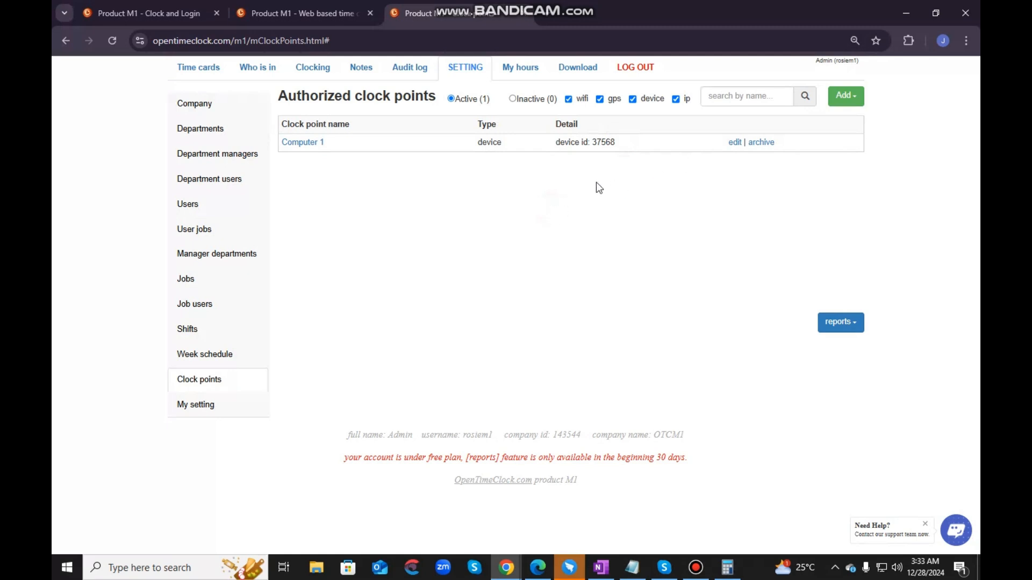
- Add a GPS zone clock point named Location 1 with a radius of 1000 at the default marker position
click(844, 96)
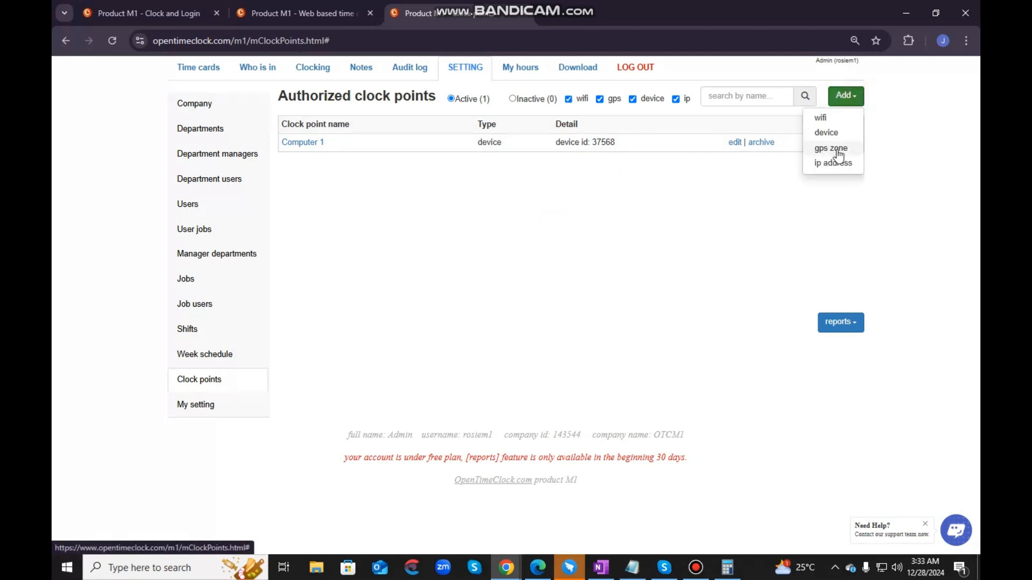
click(837, 150)
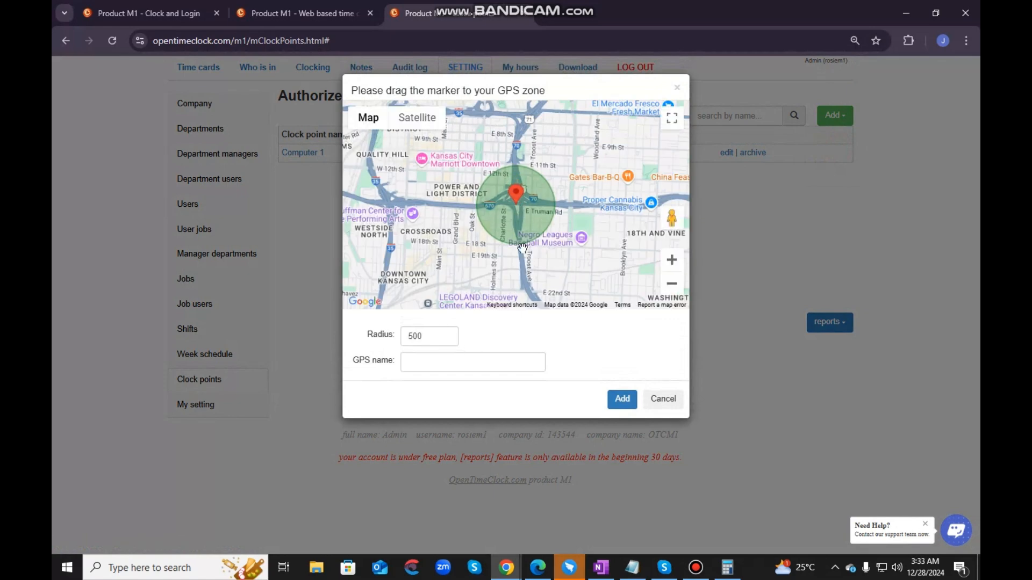
click(448, 339)
click(448, 339)
click(447, 334)
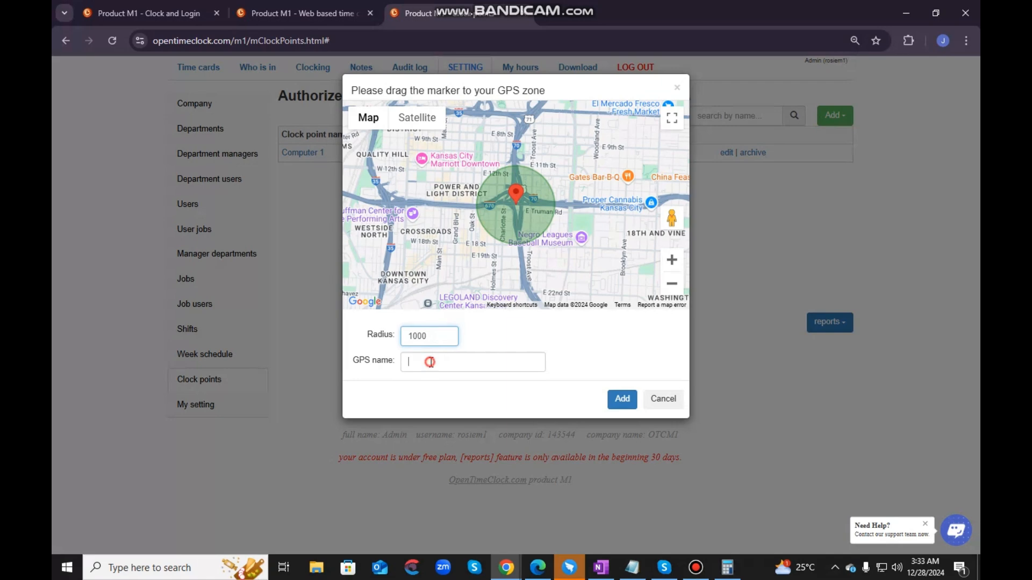
click(431, 362)
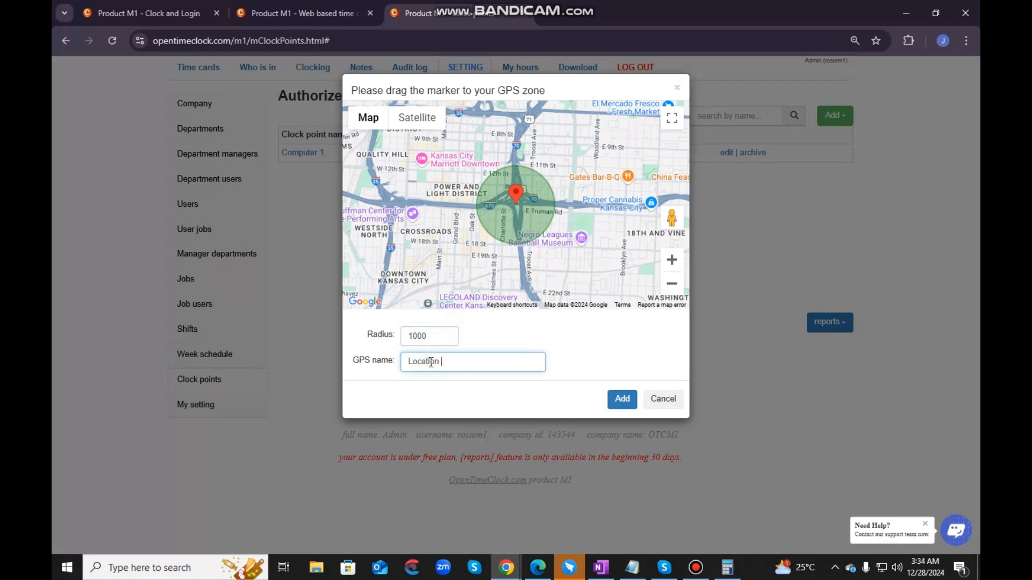
text(Location 1)
click(619, 399)
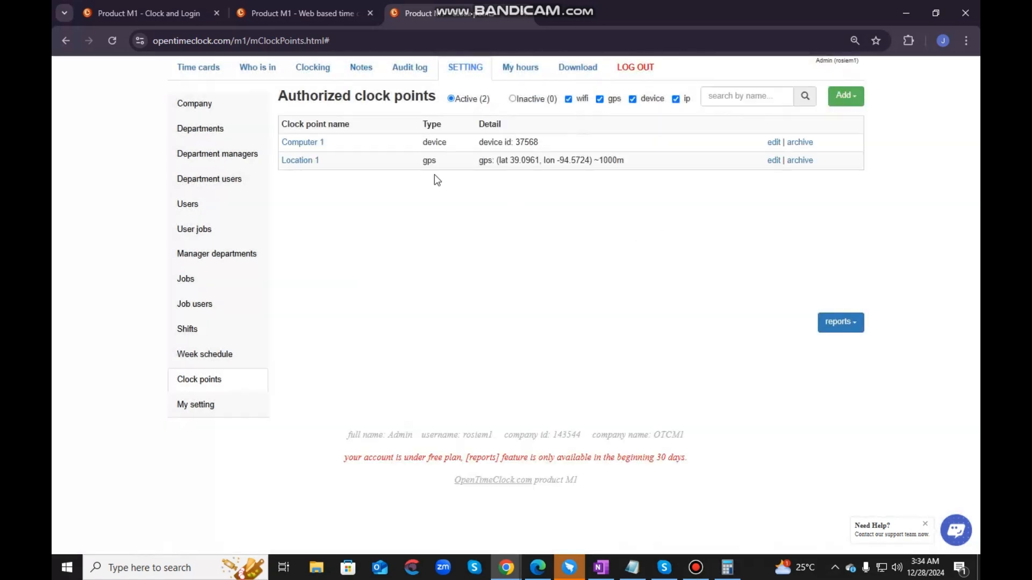
- Open the form for adding an IP address clock point and copy the current IP from the clock login page
click(858, 98)
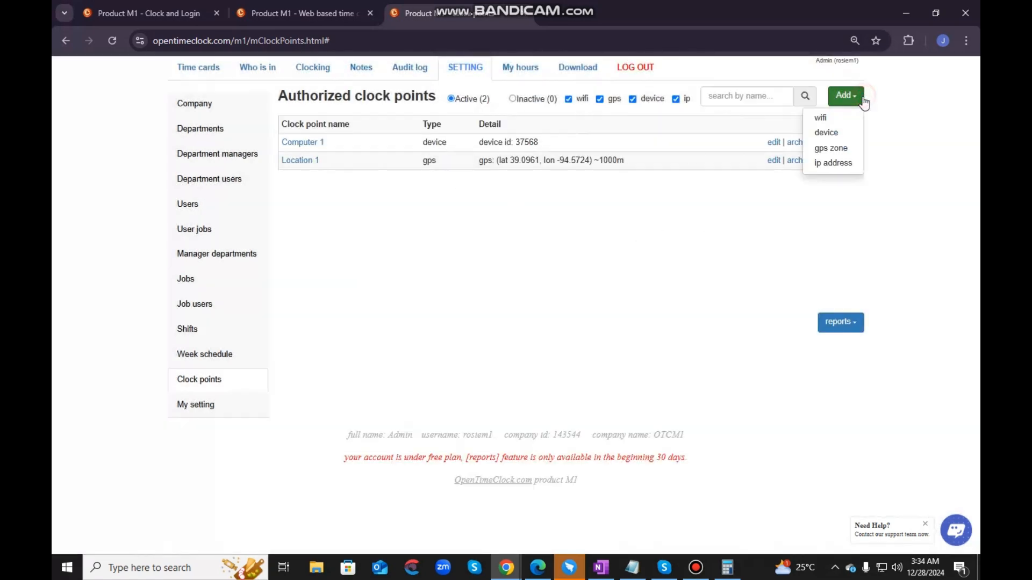
click(844, 162)
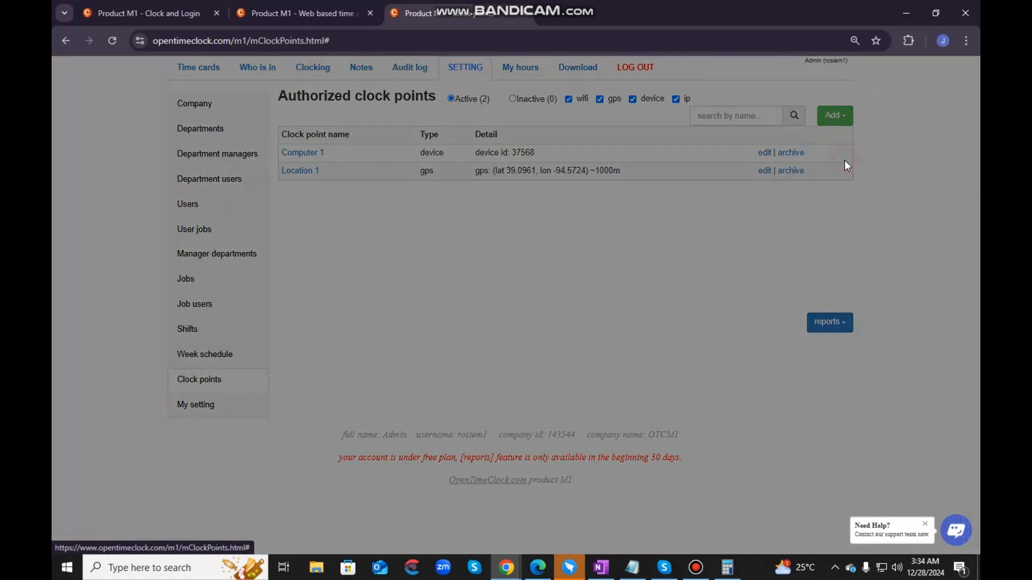
click(191, 11)
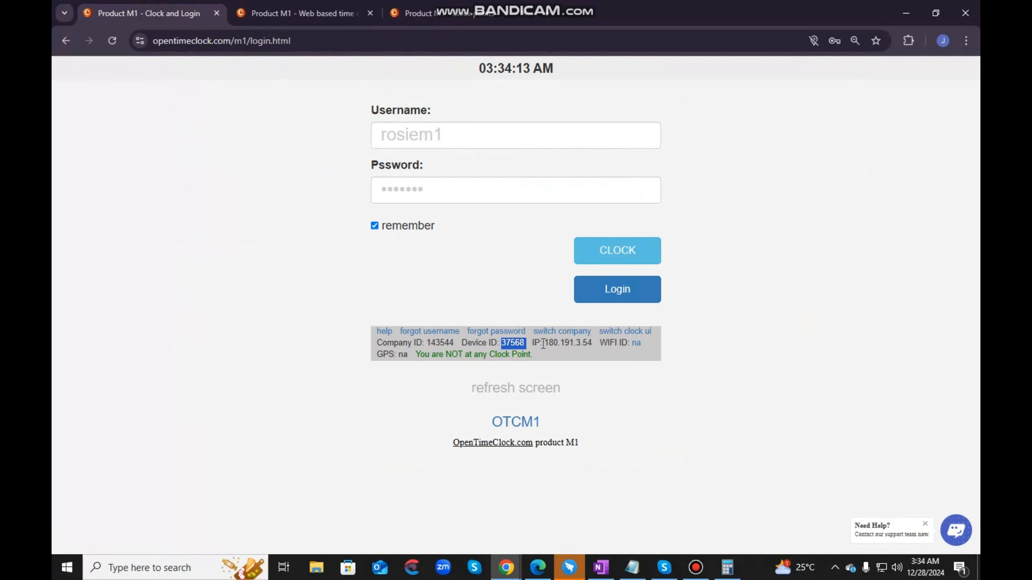
drag(546, 343, 586, 344)
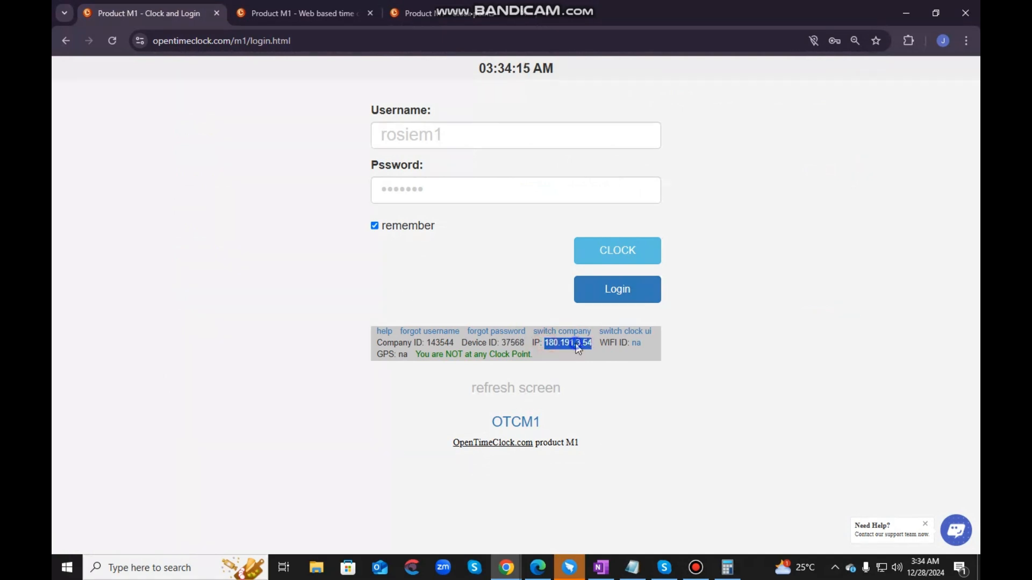
right_click(591, 344)
click(590, 357)
- Paste the copied address into the Add IP address form, name it IP and add the clock point
click(409, 13)
click(501, 137)
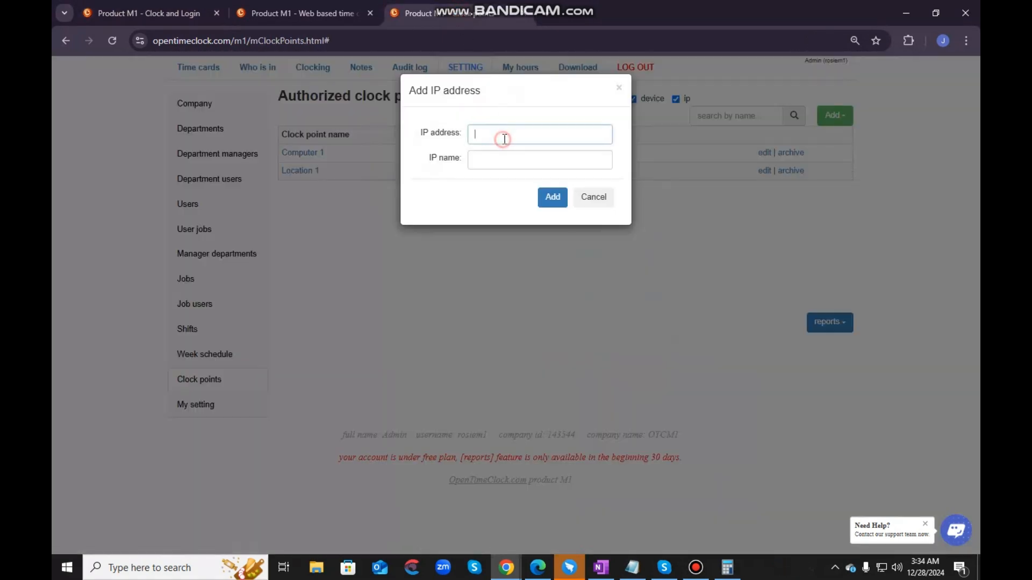
key(ctrl+v)
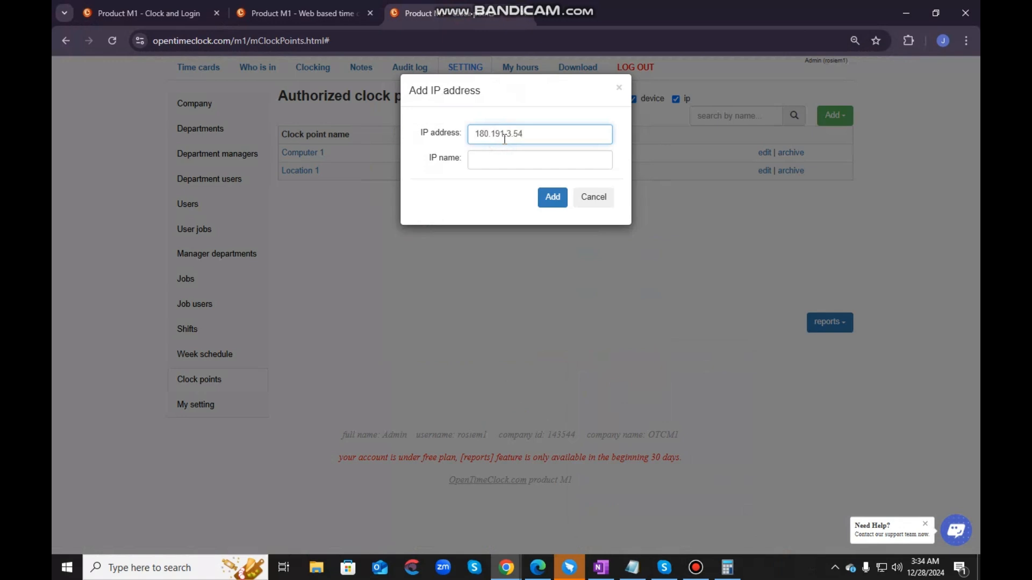
click(496, 159)
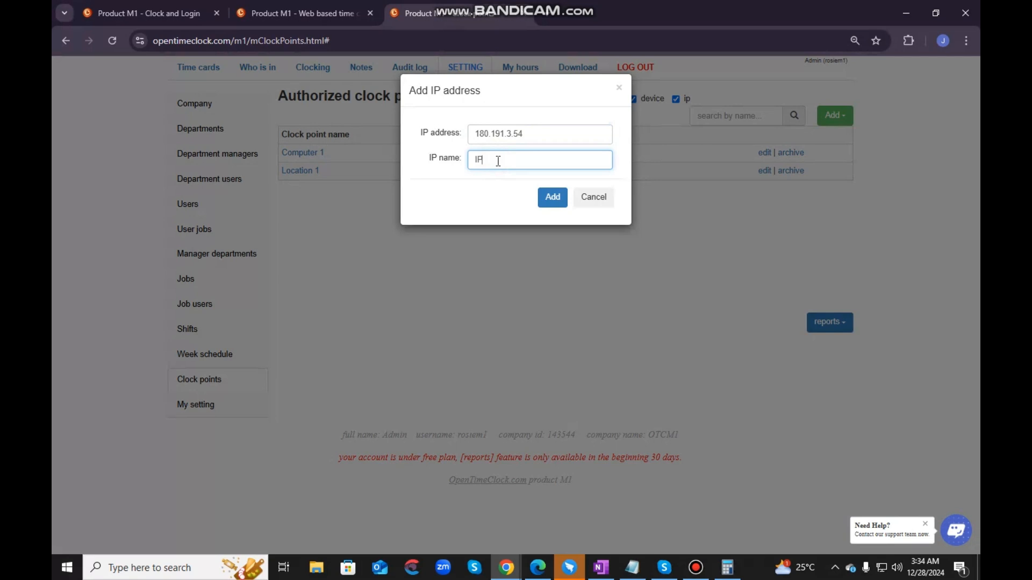
click(557, 194)
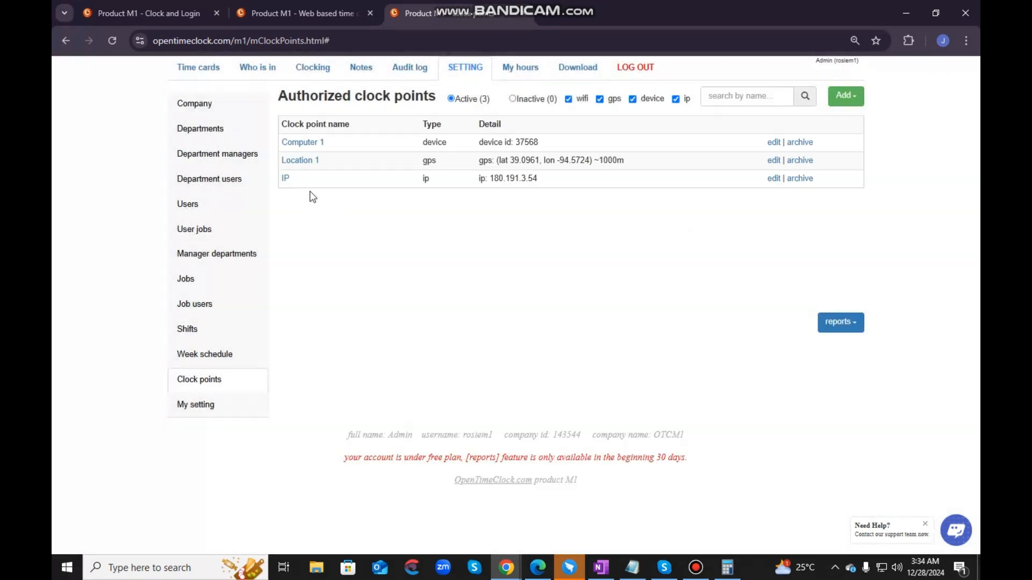
- Check the IP clock point's edit form, close it without changes and archive that clock point
drag(547, 178, 284, 142)
click(451, 242)
click(773, 179)
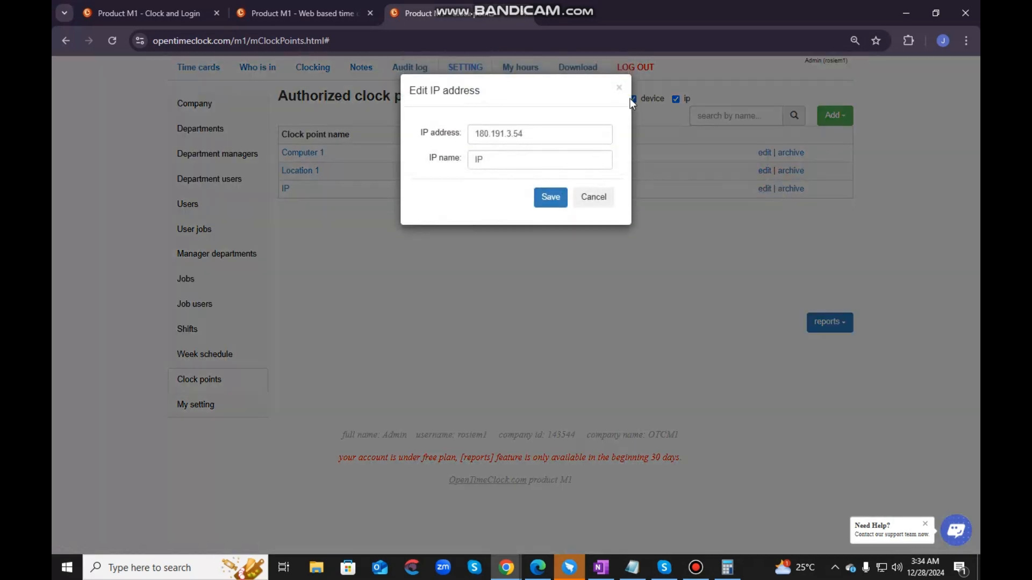
click(735, 279)
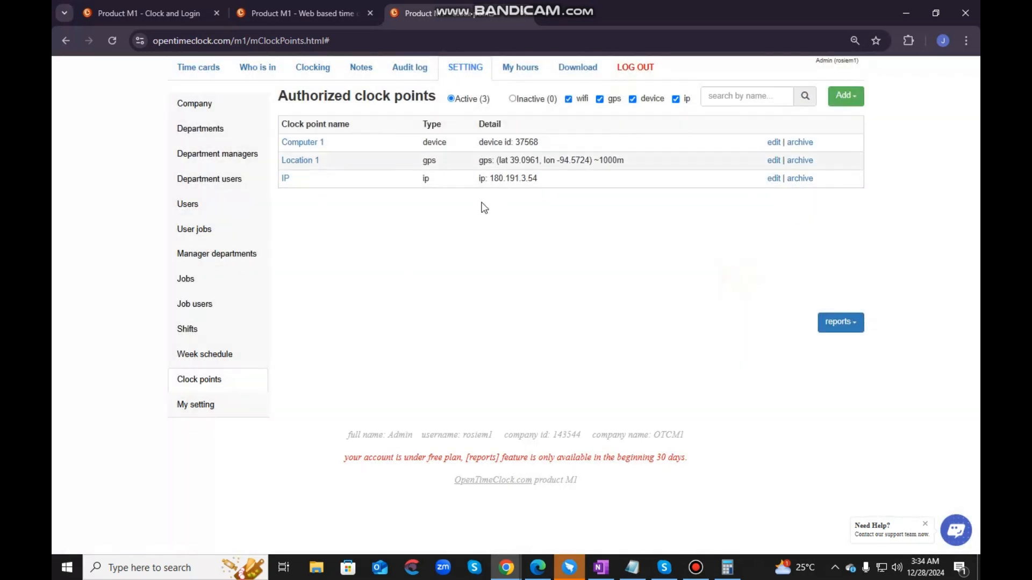
click(802, 179)
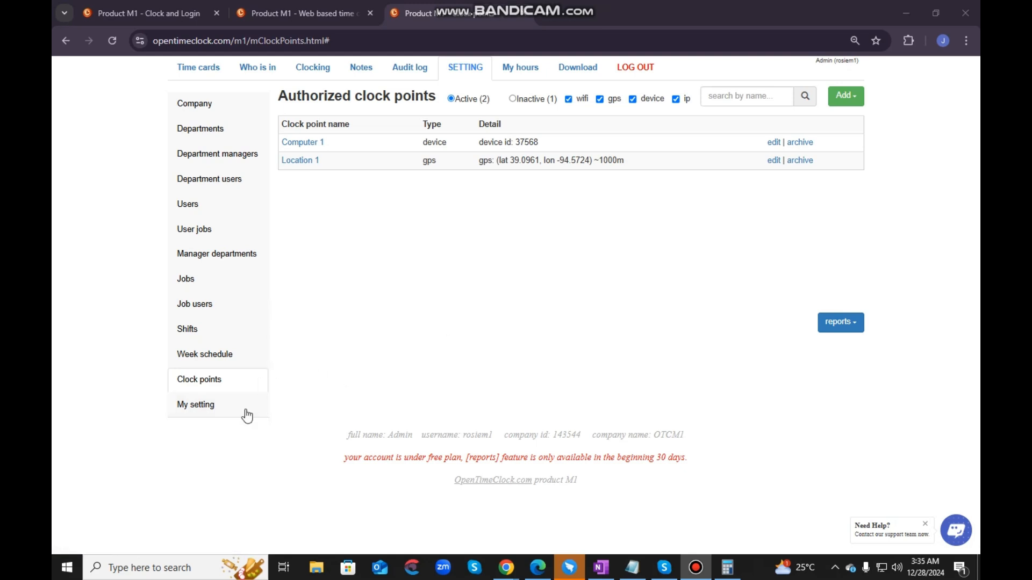
- Open My setting, set Change password to YES and go through the username and password fields without saving
click(184, 409)
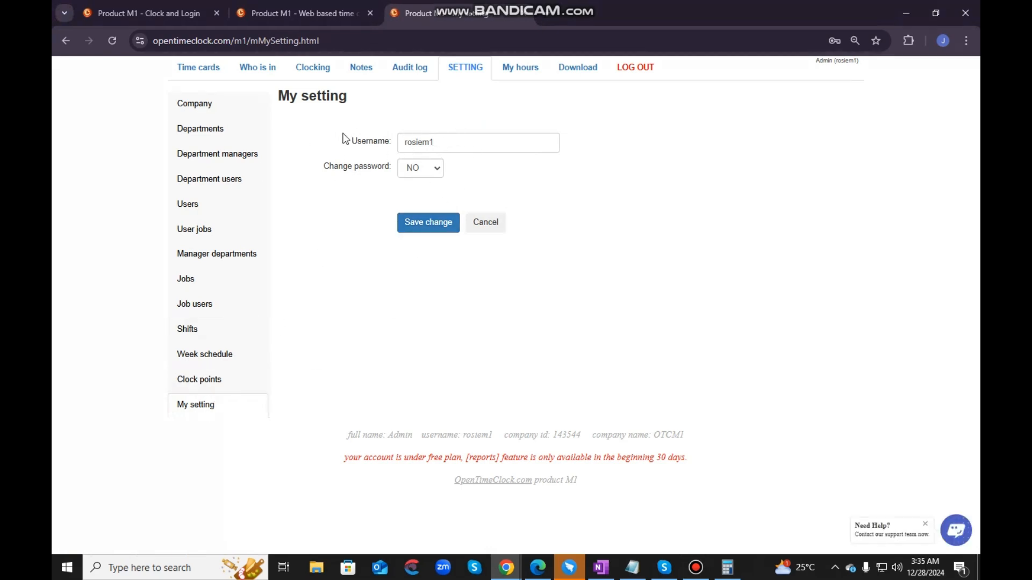
click(476, 140)
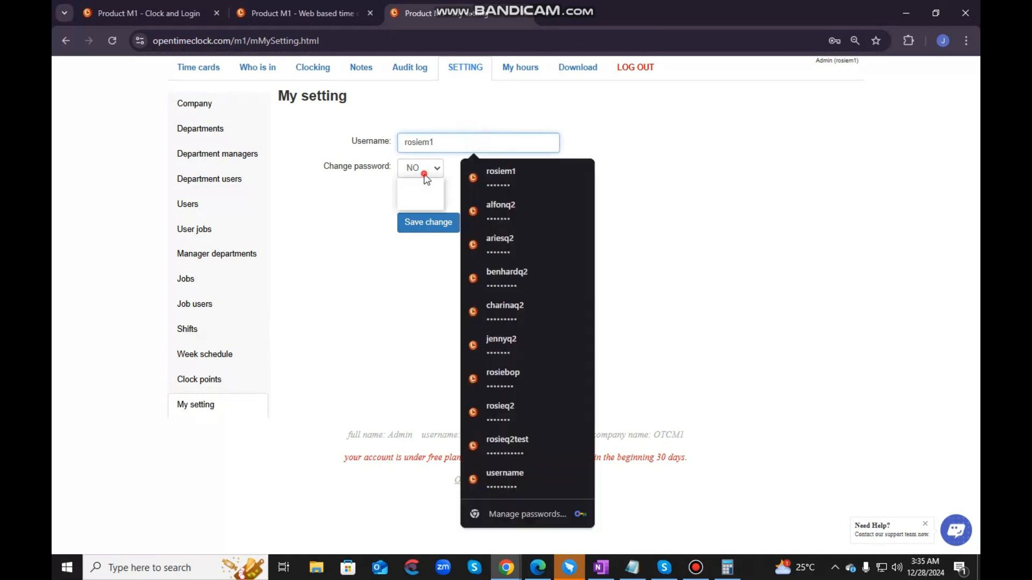
click(745, 176)
click(425, 173)
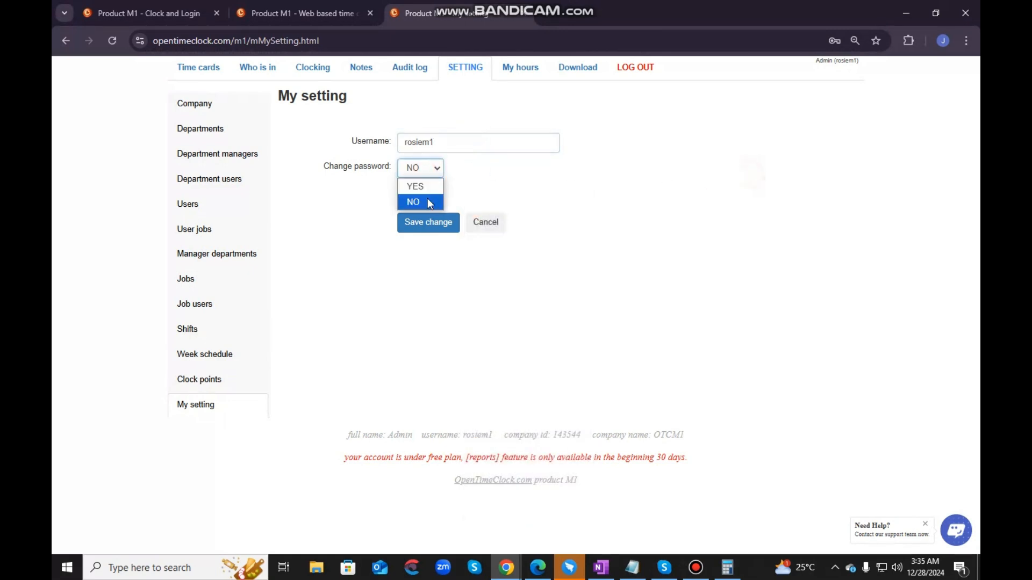
click(415, 185)
click(685, 183)
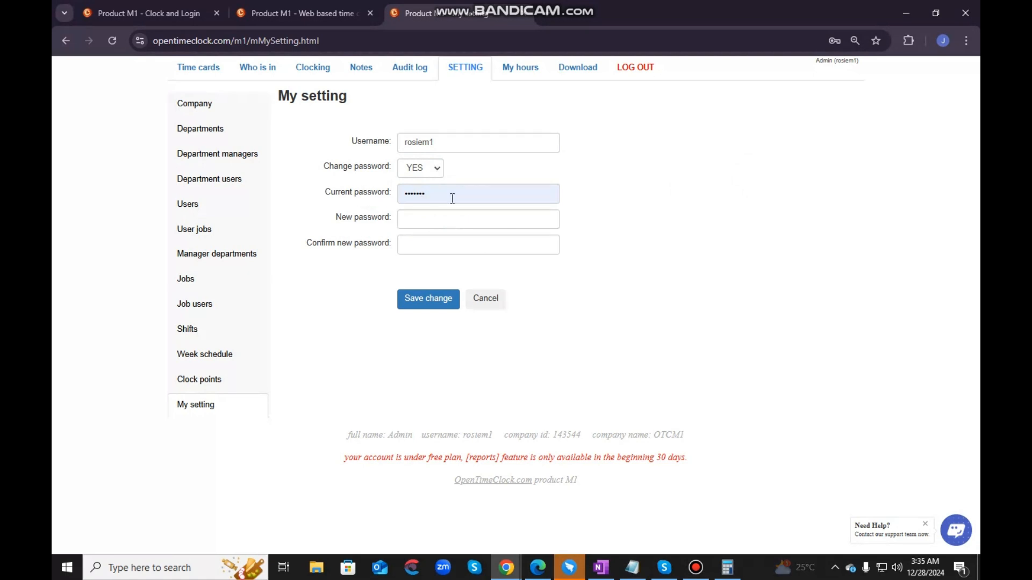
click(462, 218)
click(447, 246)
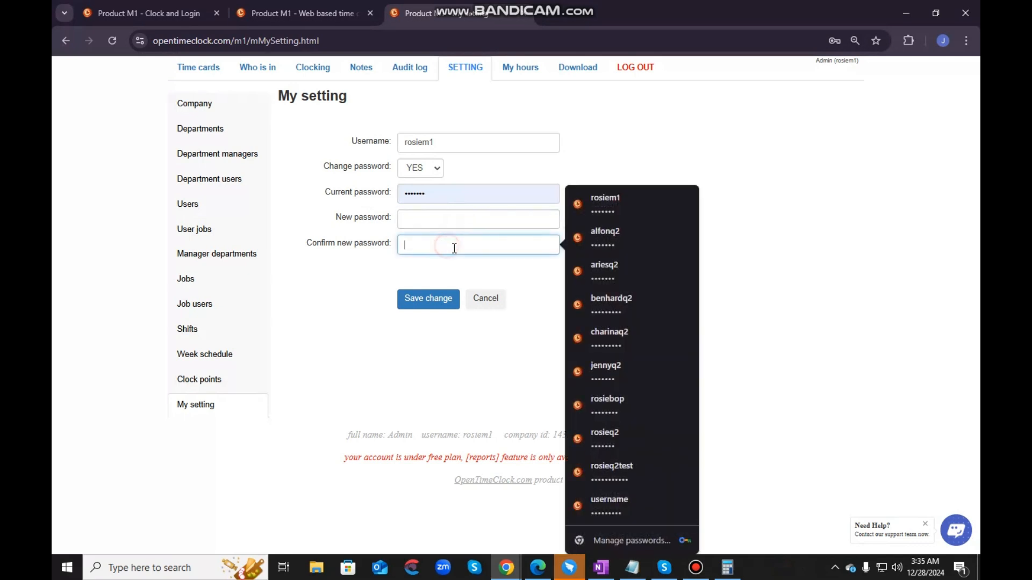
click(492, 274)
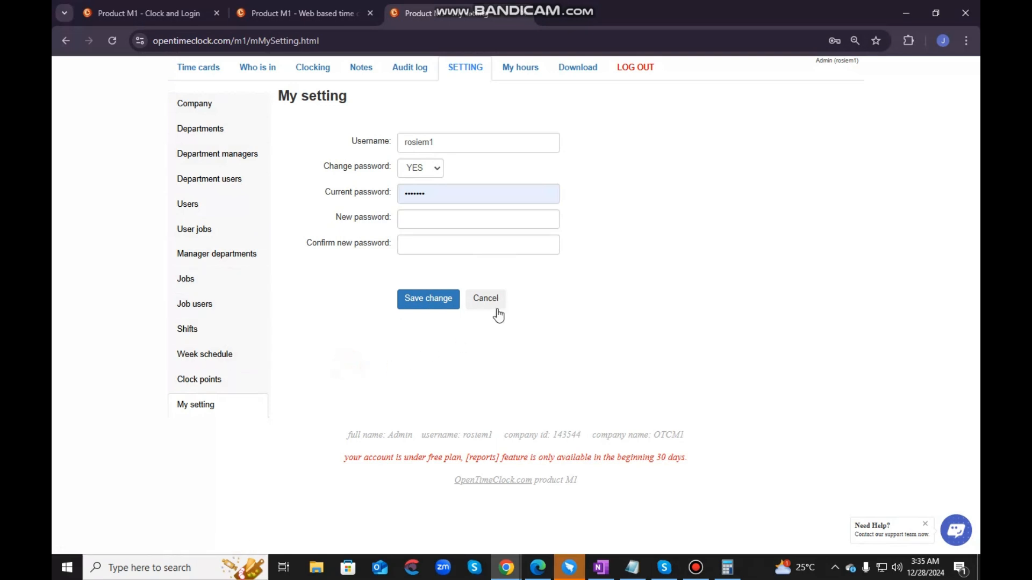
- View the time cards list filtered by Sample Department 1, and switch the filter back to all departments
click(202, 77)
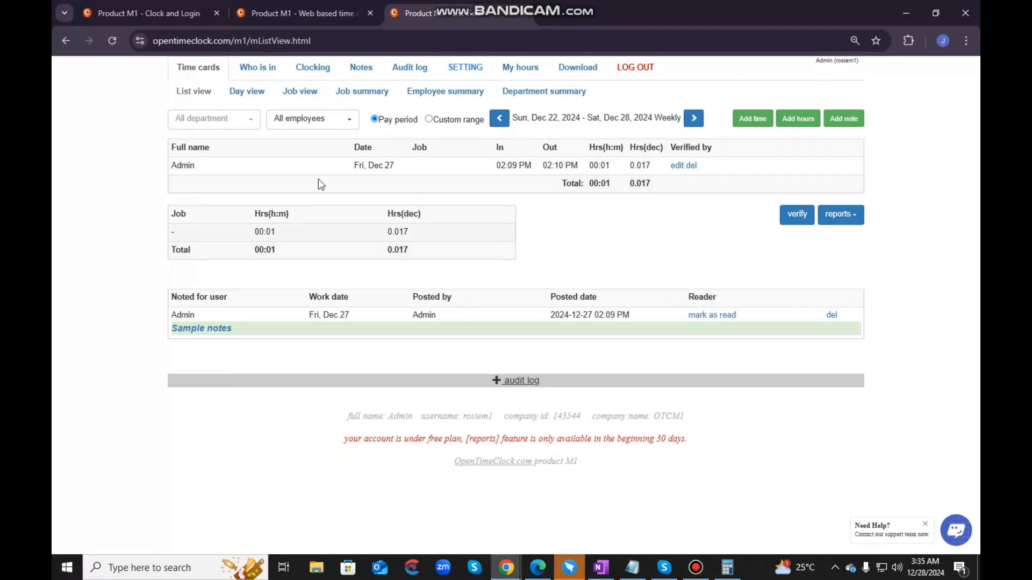
click(240, 120)
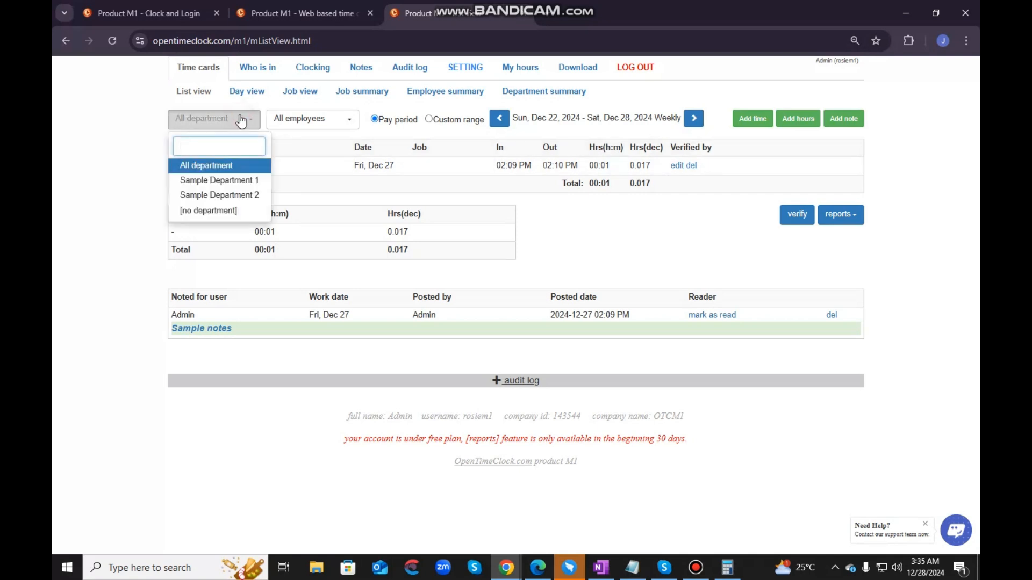
click(222, 180)
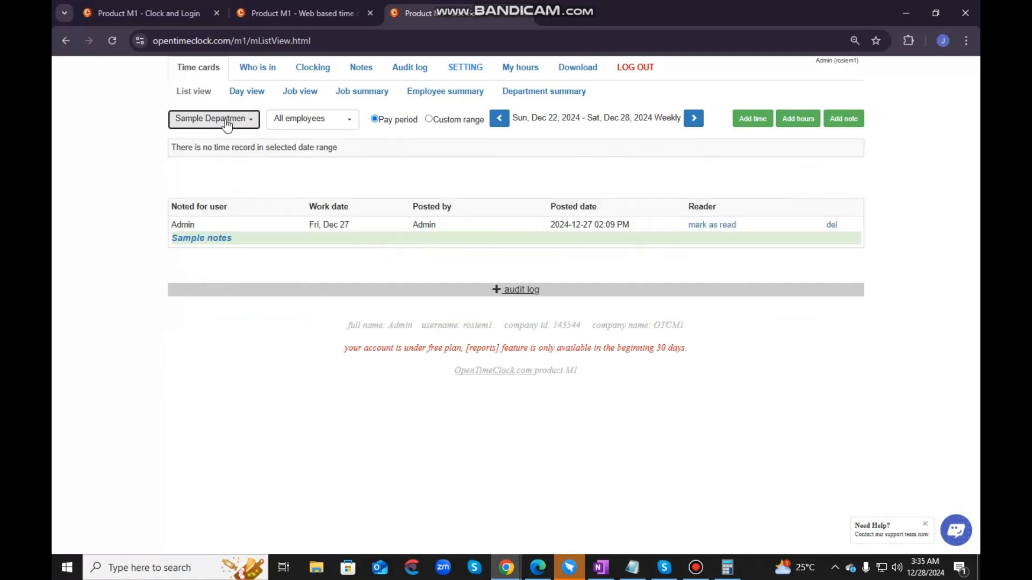
click(229, 119)
click(207, 165)
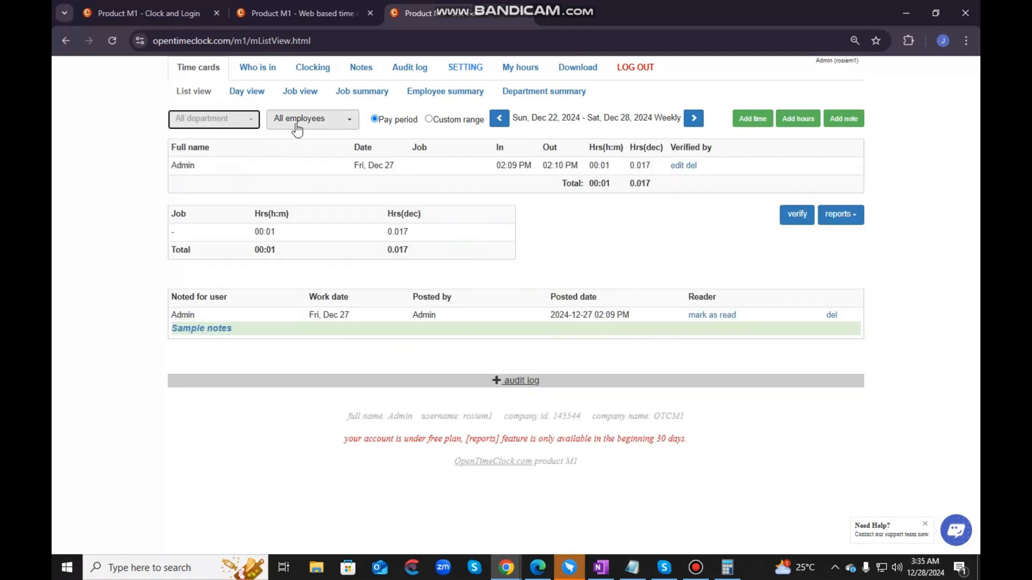
- View the employee filter and the custom range date pickers in the time cards list, and return to the pay period range
click(303, 123)
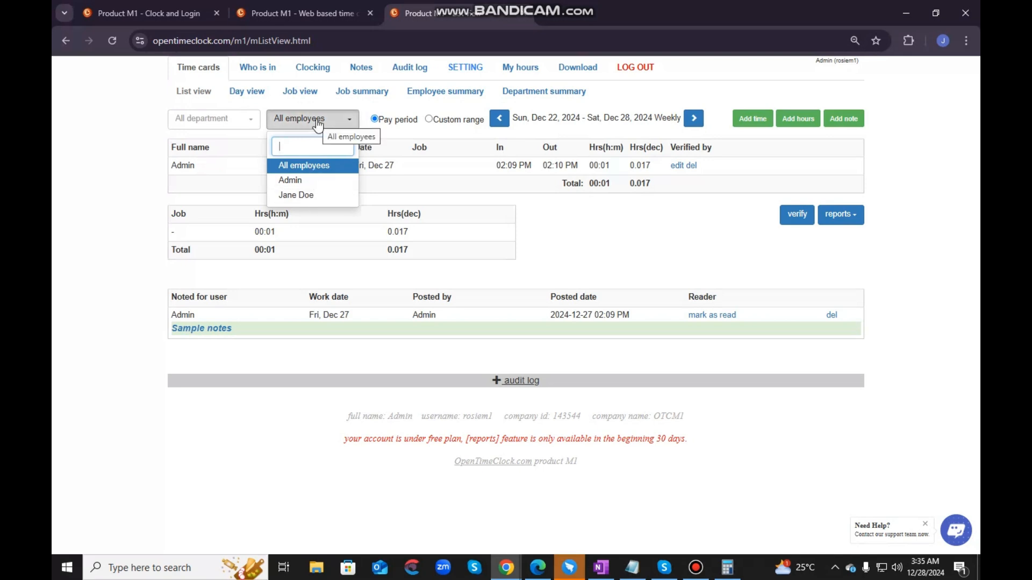
click(408, 134)
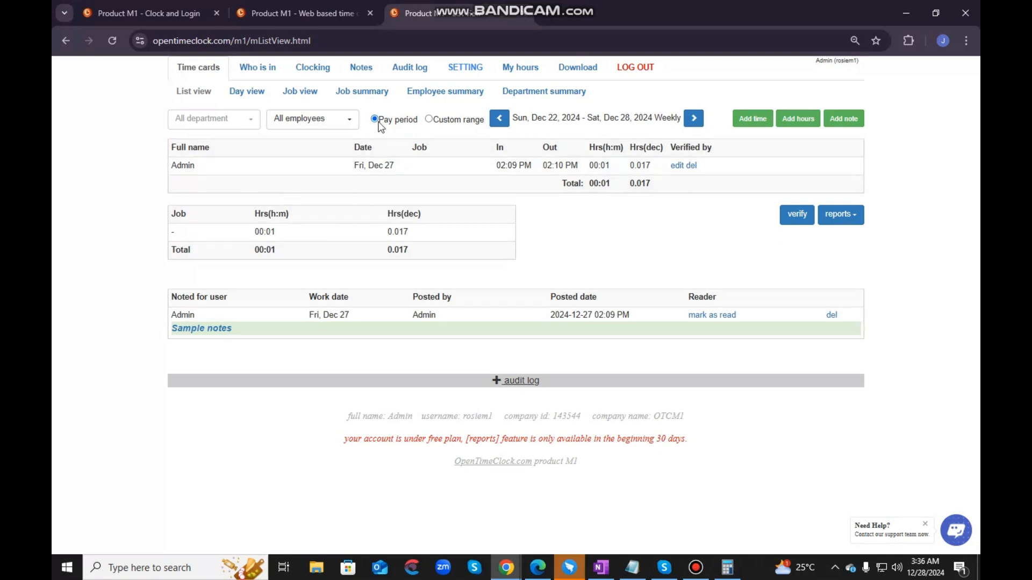
click(429, 119)
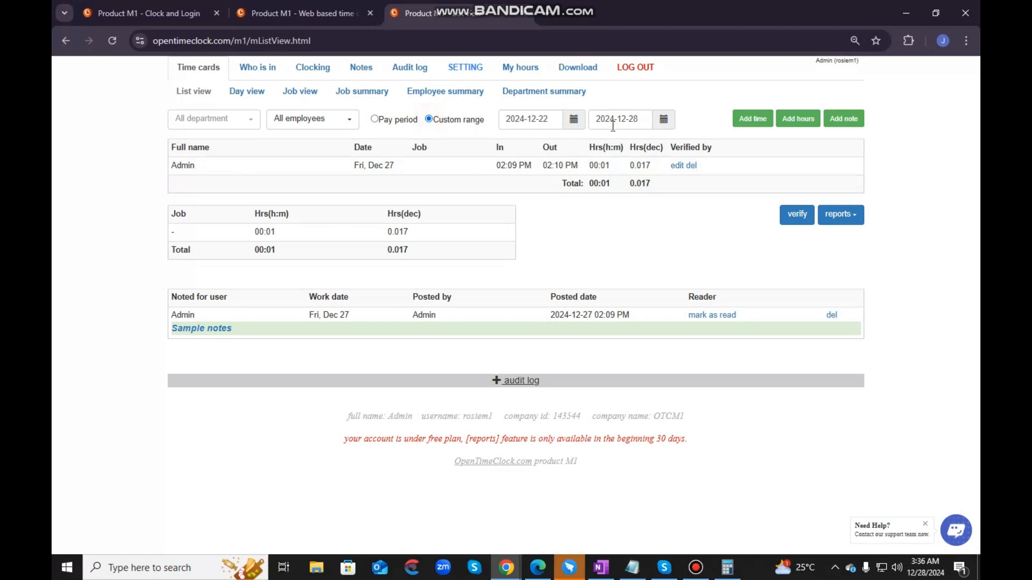
click(573, 119)
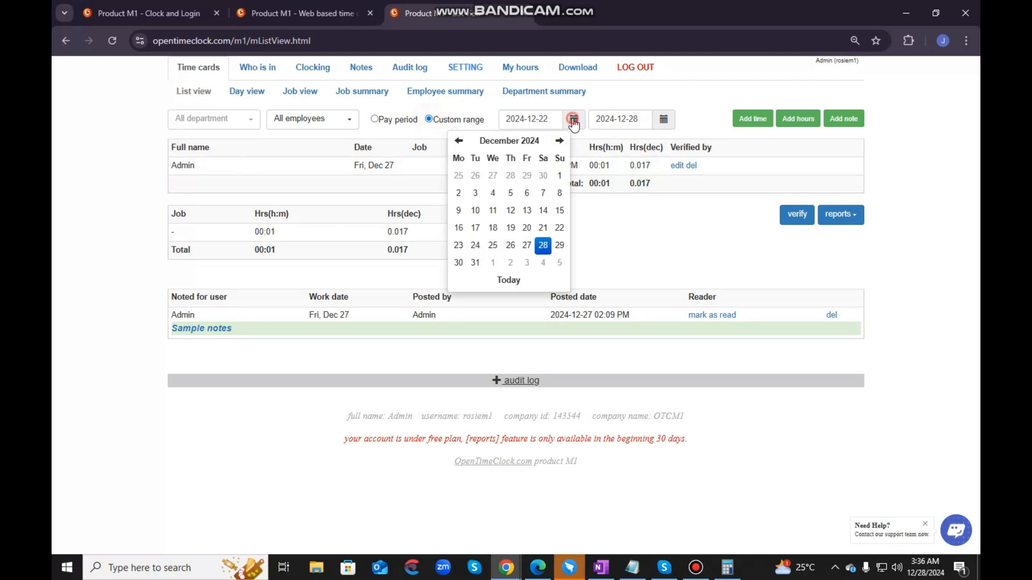
click(664, 120)
click(665, 120)
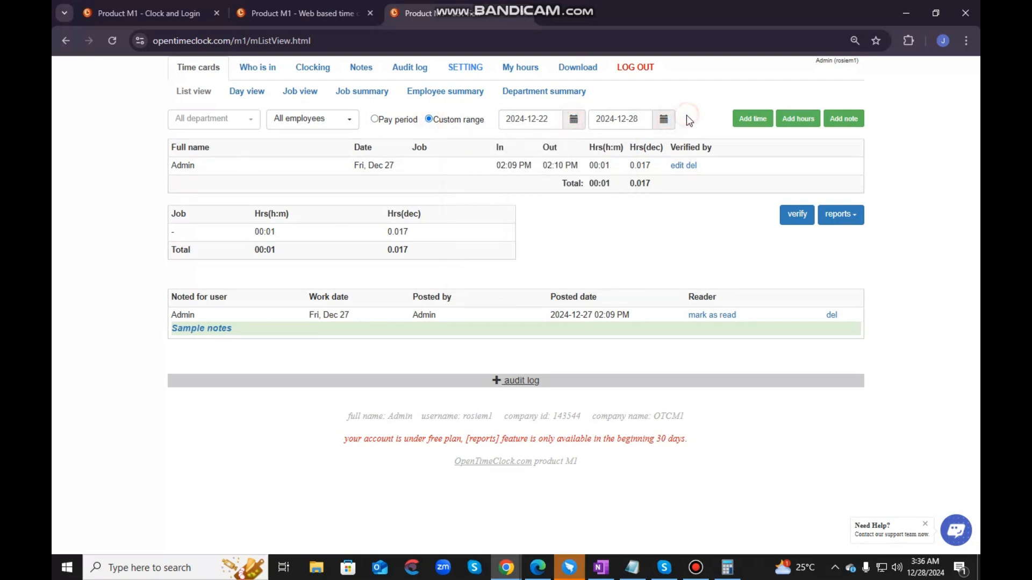
click(374, 120)
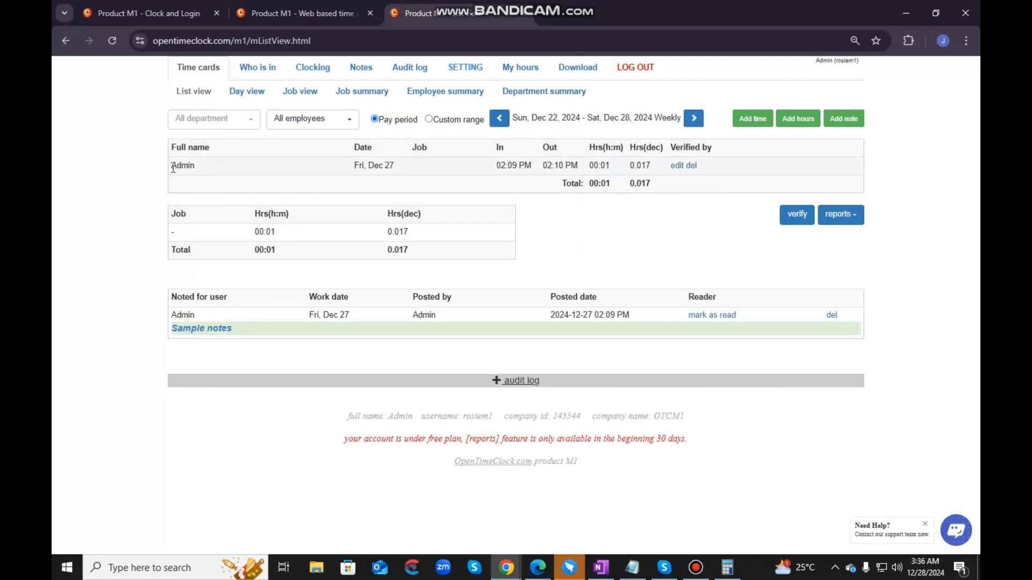
- Go over the name, date, job, in/out times and hours of Admin's Dec 27 time record
drag(171, 166, 199, 166)
click(196, 172)
drag(348, 166, 475, 166)
click(409, 165)
drag(495, 166, 612, 166)
click(666, 184)
click(797, 219)
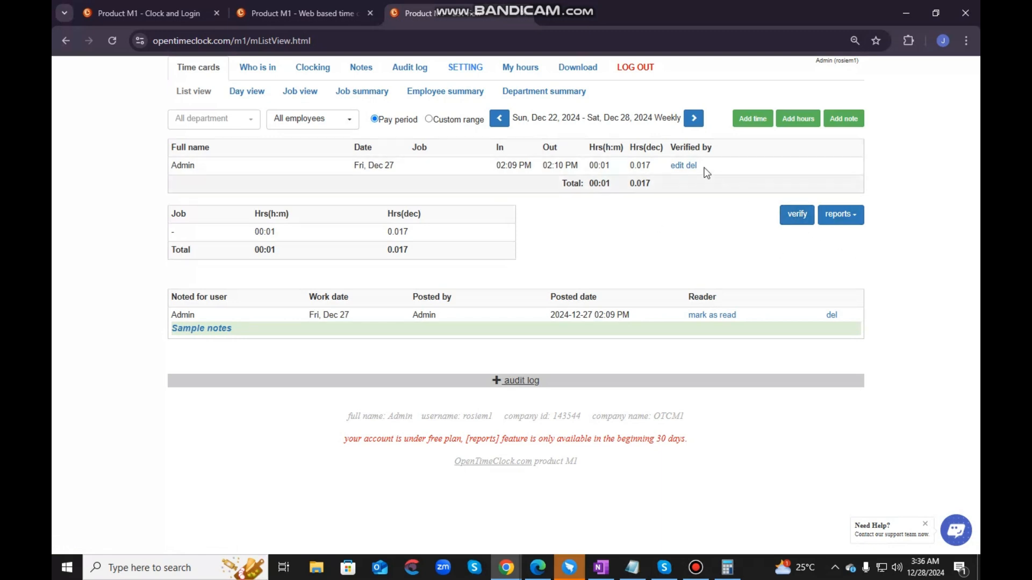
- Check the date and time pickers in the edit form of Admin's Dec 27 record, close it without saving and delete the record
click(677, 166)
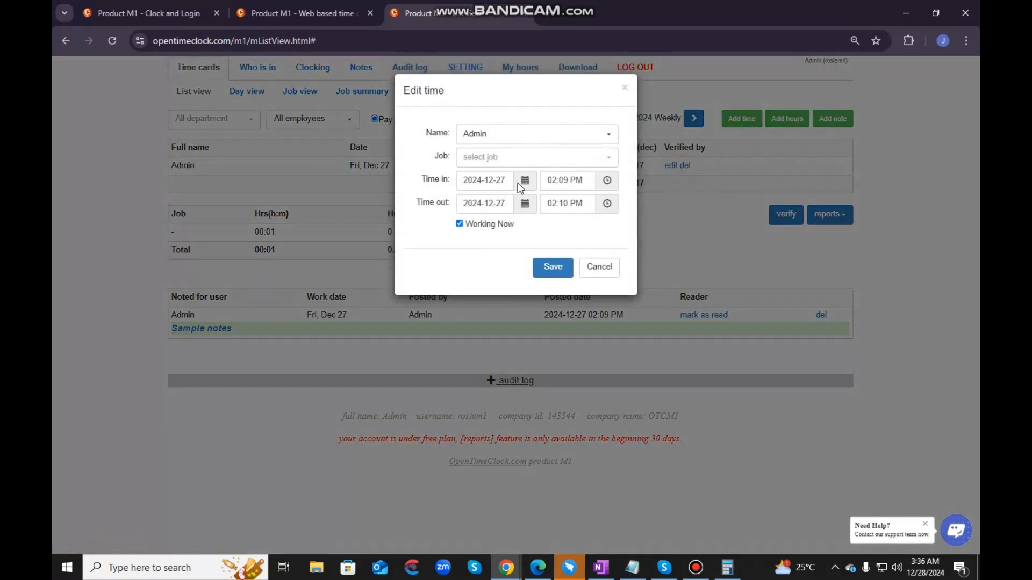
click(525, 180)
click(607, 180)
click(503, 235)
click(626, 89)
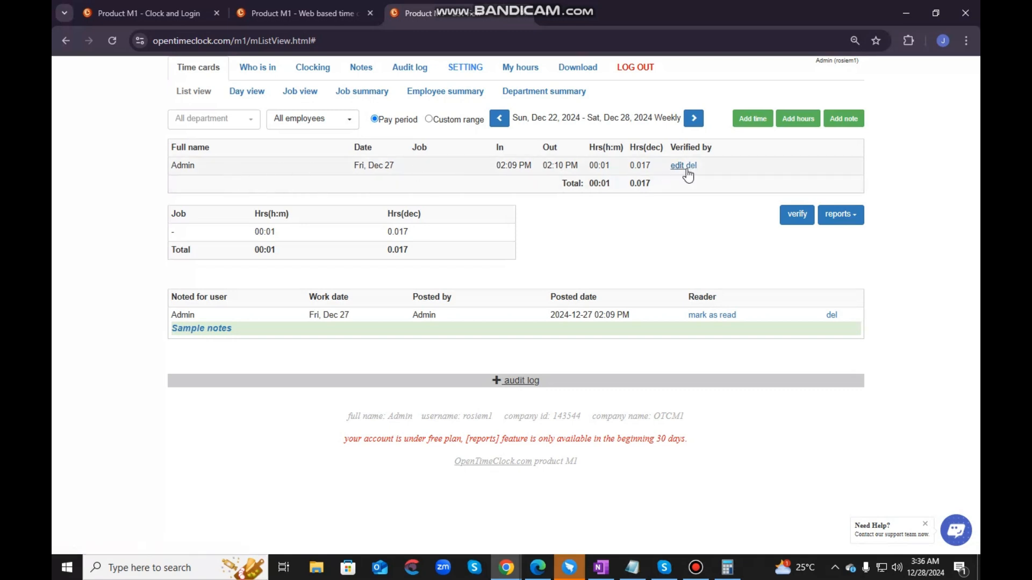
click(691, 166)
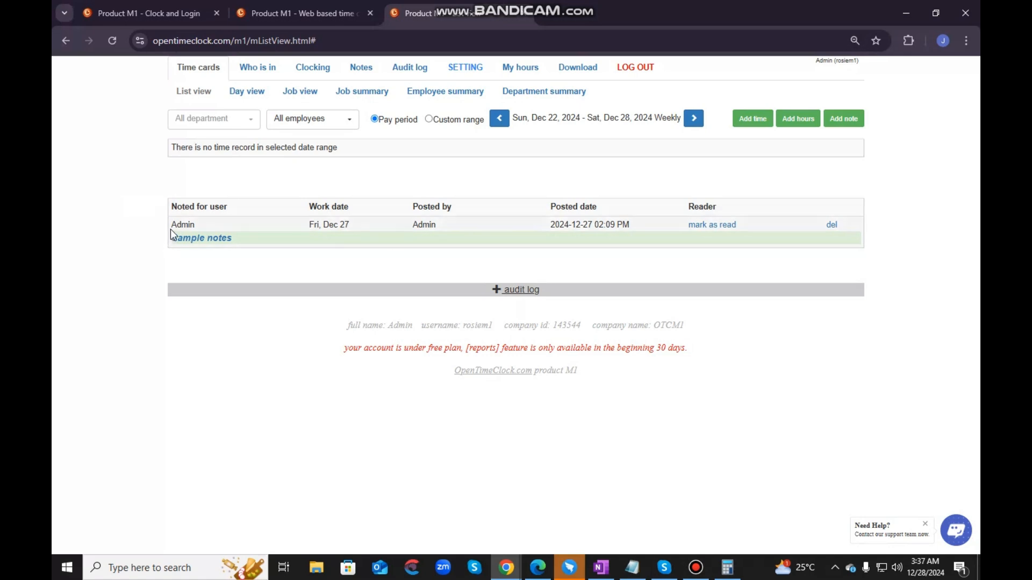
- Go over Admin's Sample notes entry and mark it as read
drag(234, 238, 166, 229)
click(274, 252)
drag(237, 242, 237, 265)
click(198, 252)
click(243, 253)
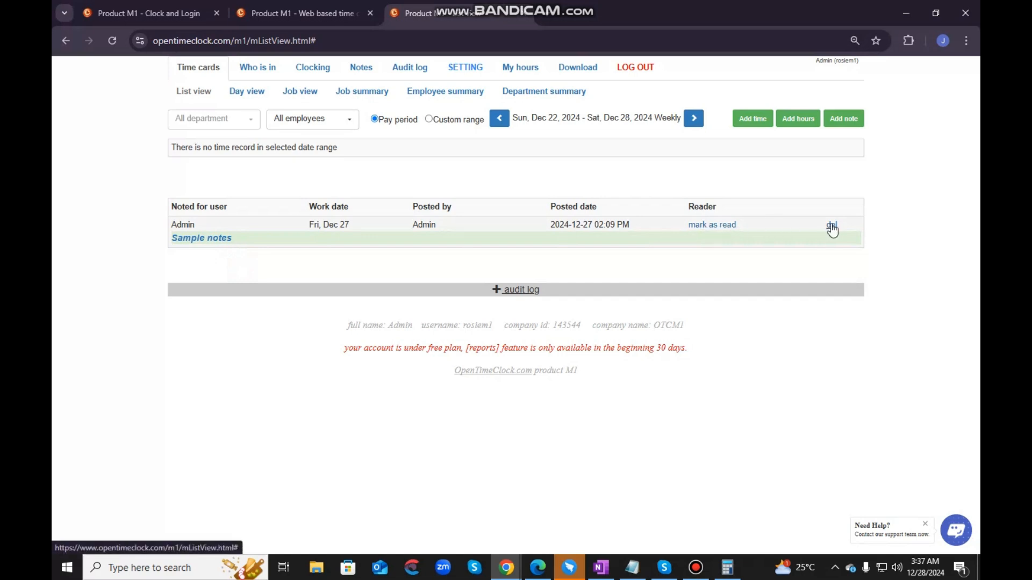
click(716, 226)
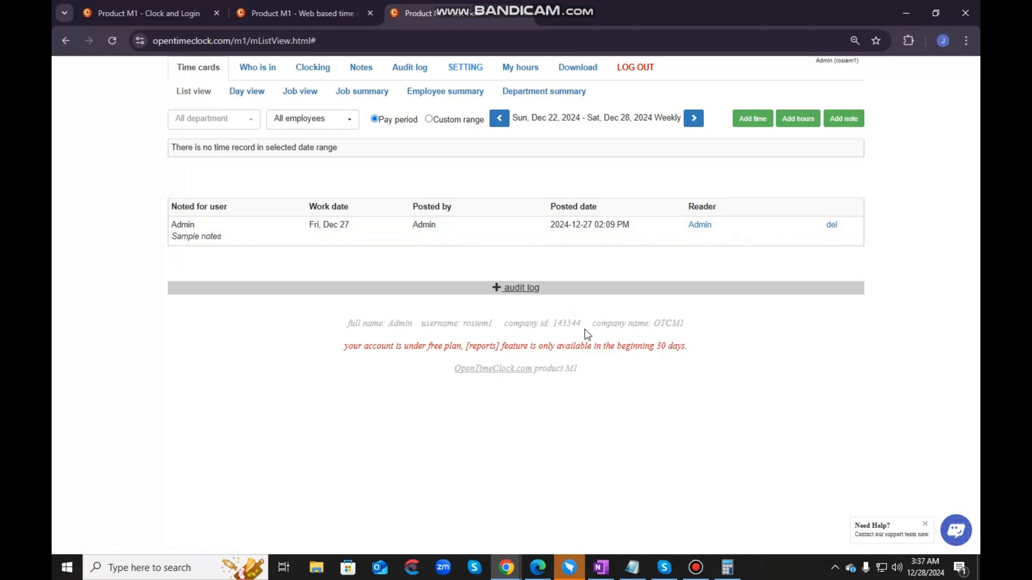
- Expand the audit log below the time cards and examine its add and delete entries
click(519, 289)
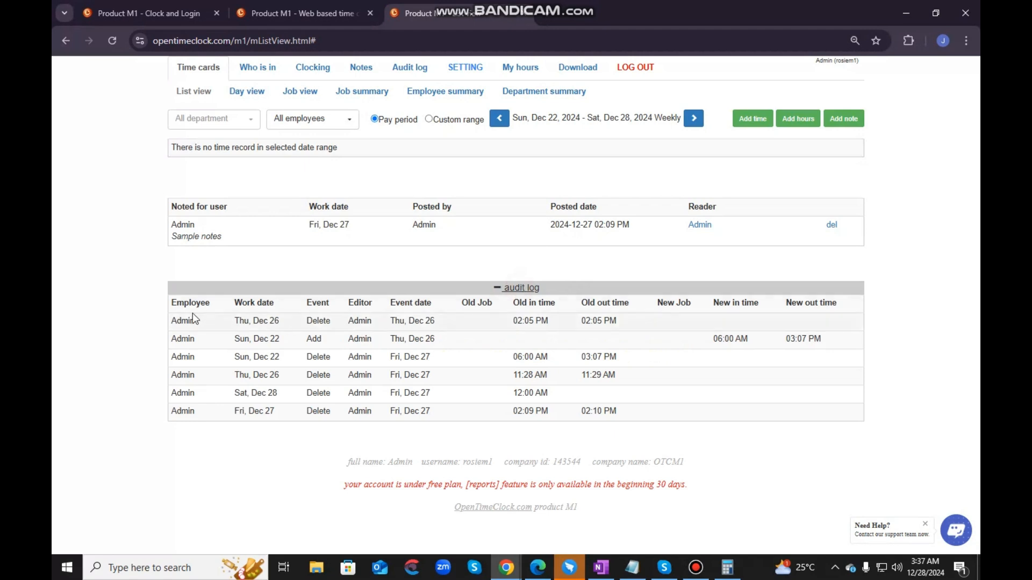
drag(175, 304, 661, 408)
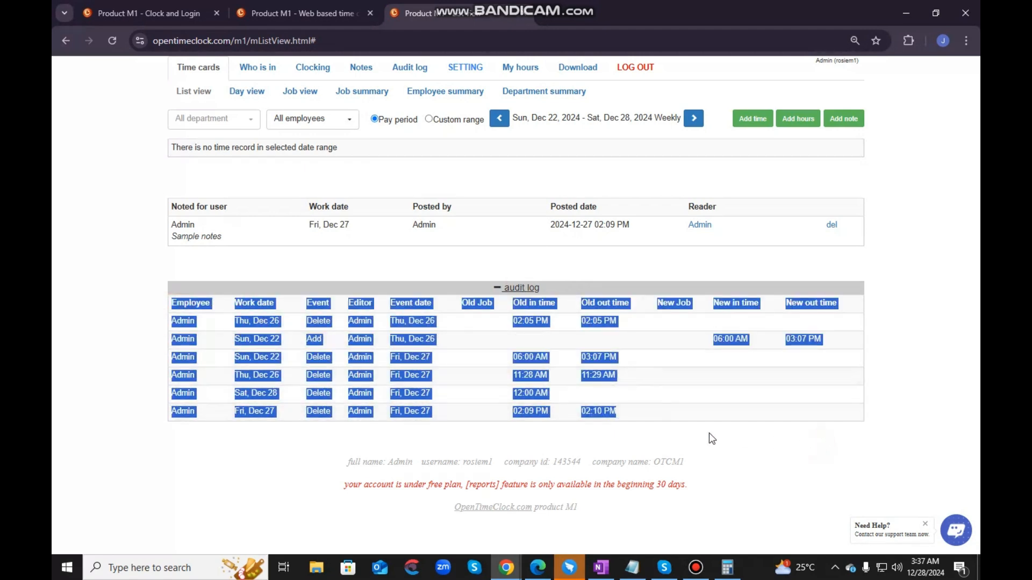
click(662, 411)
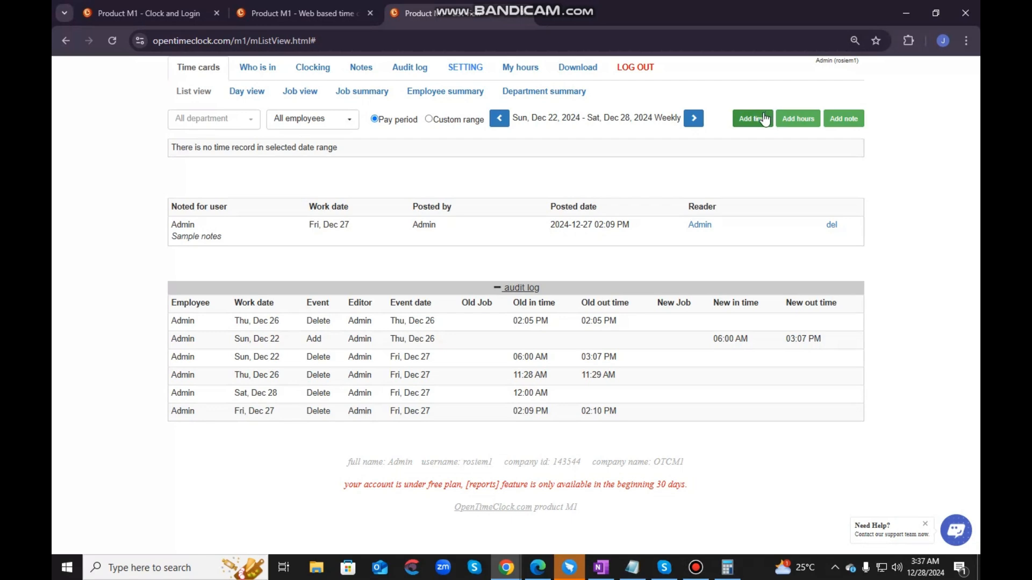
- Start a new time entry for the sample employee and assign it to Sample Job 1
click(762, 115)
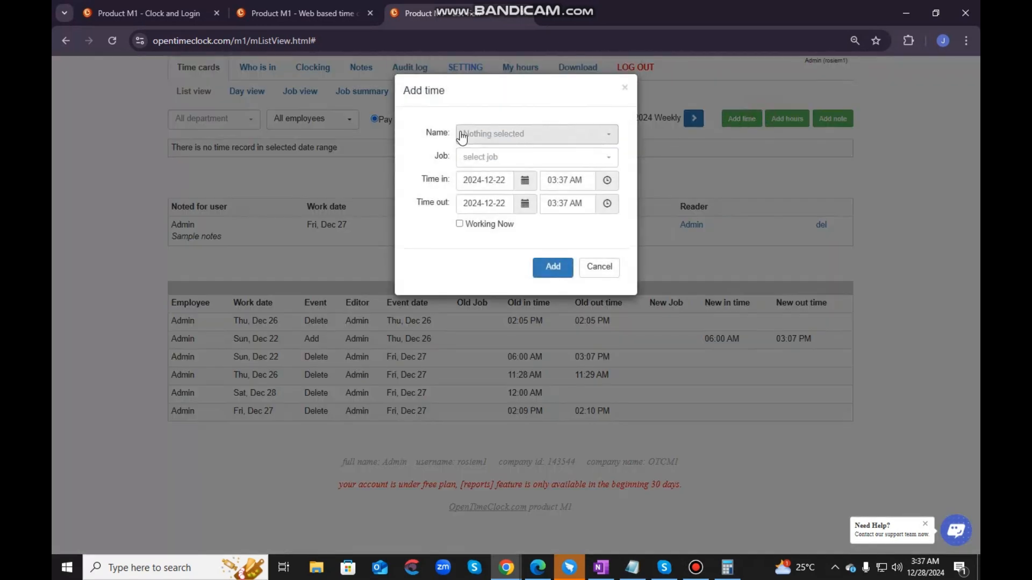
click(568, 136)
click(498, 200)
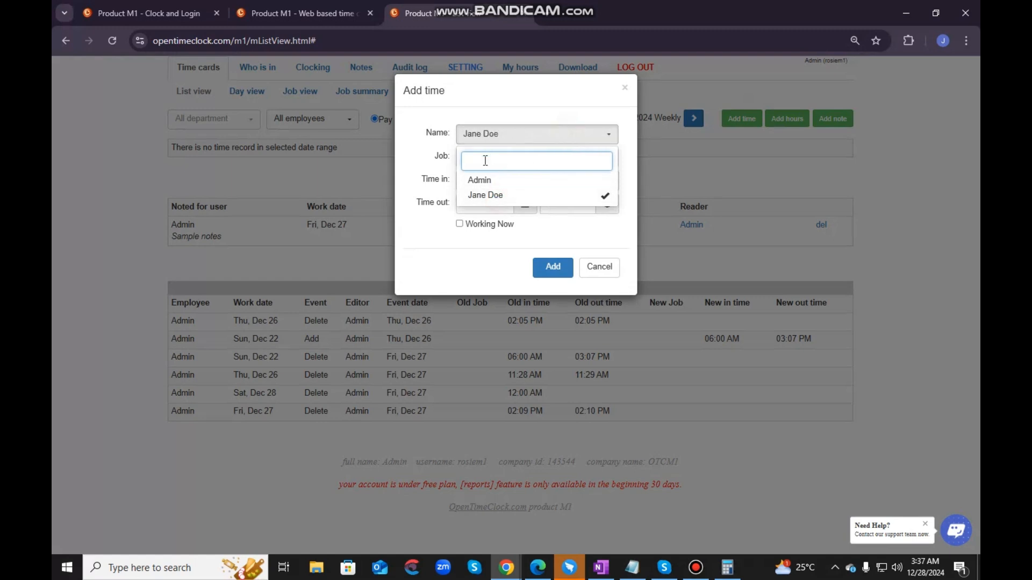
click(627, 151)
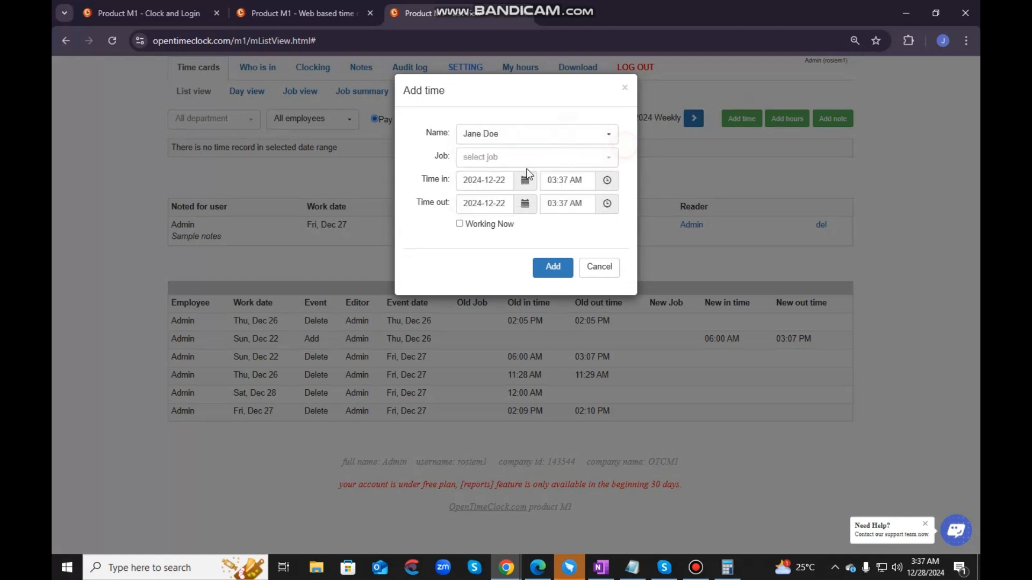
click(525, 156)
click(503, 219)
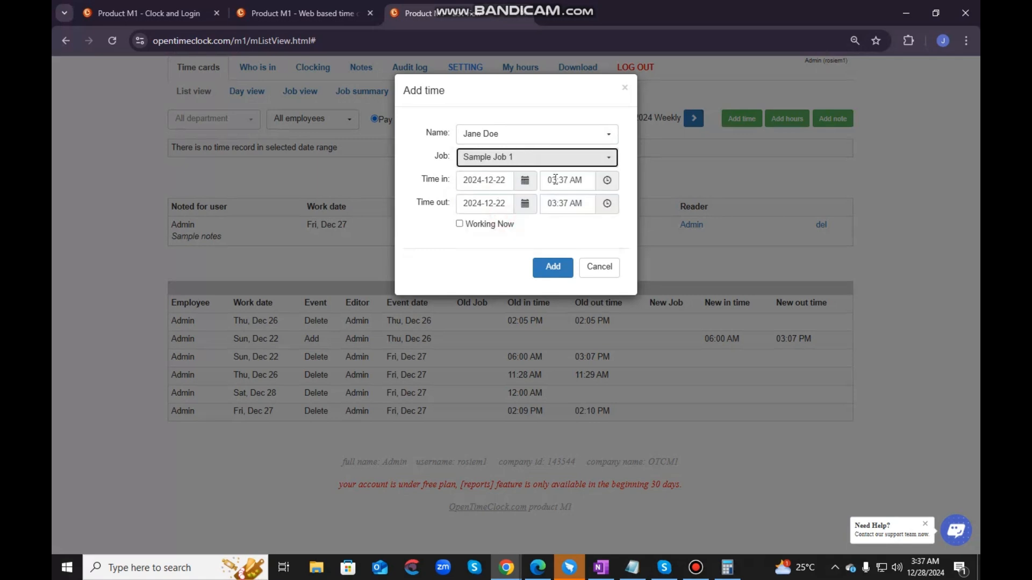
- Set the new entry's time in to 08:00 AM
click(607, 182)
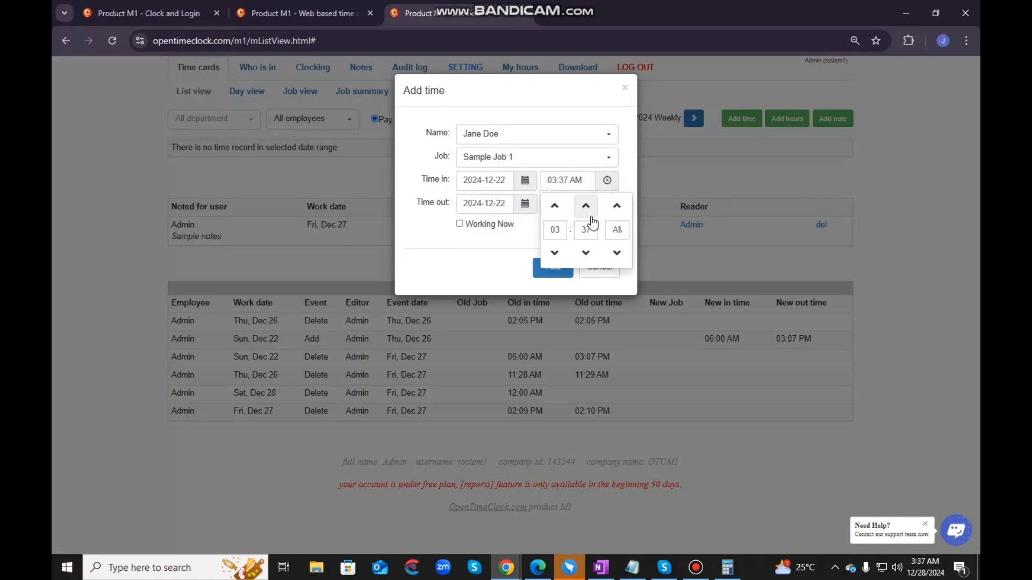
click(557, 229)
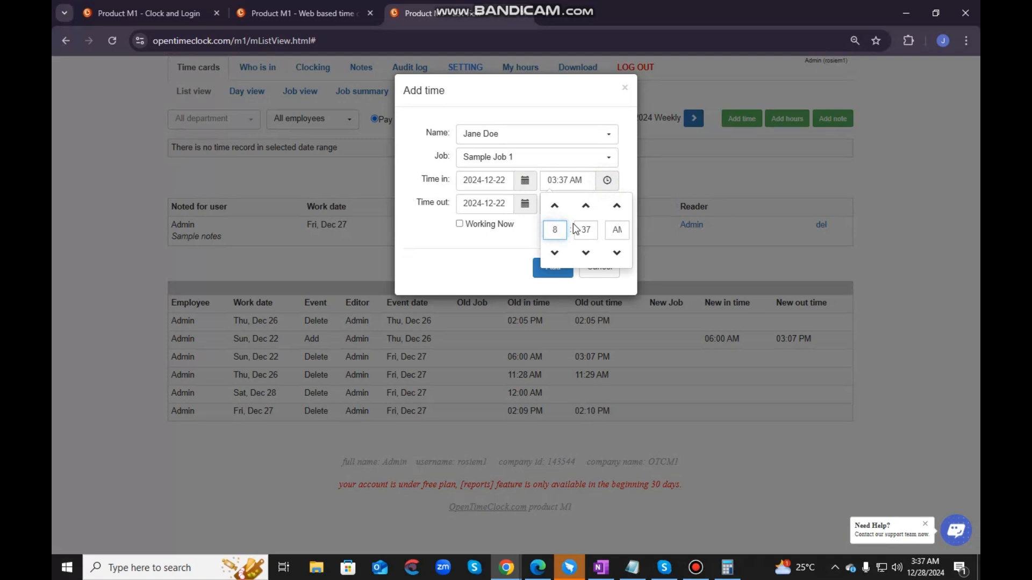
click(585, 229)
text(00)
click(421, 214)
- Set the new entry's time out to 05:00 PM and add the entry to the time cards
click(607, 204)
click(557, 252)
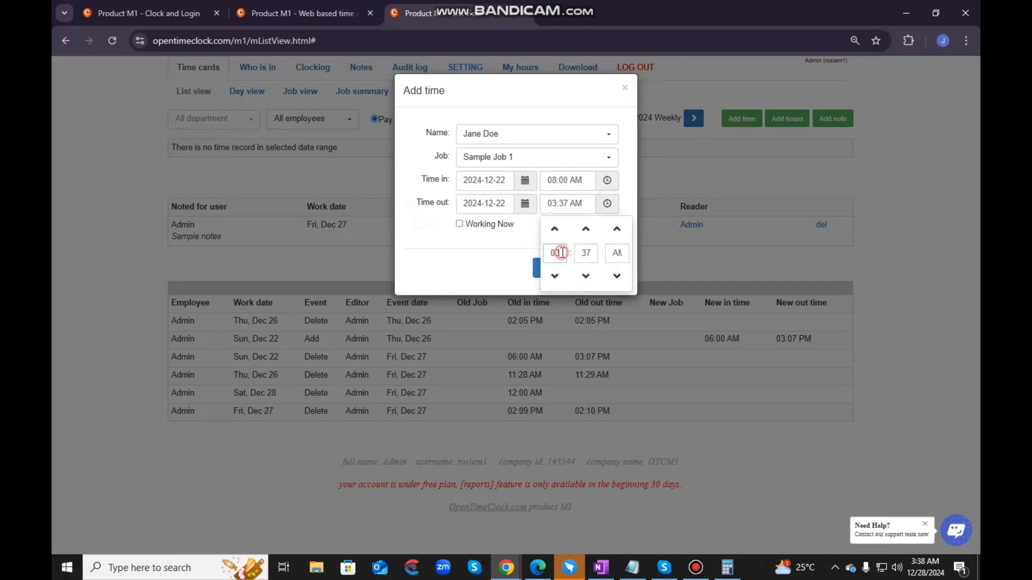
text(05)
click(593, 252)
text(00)
click(615, 277)
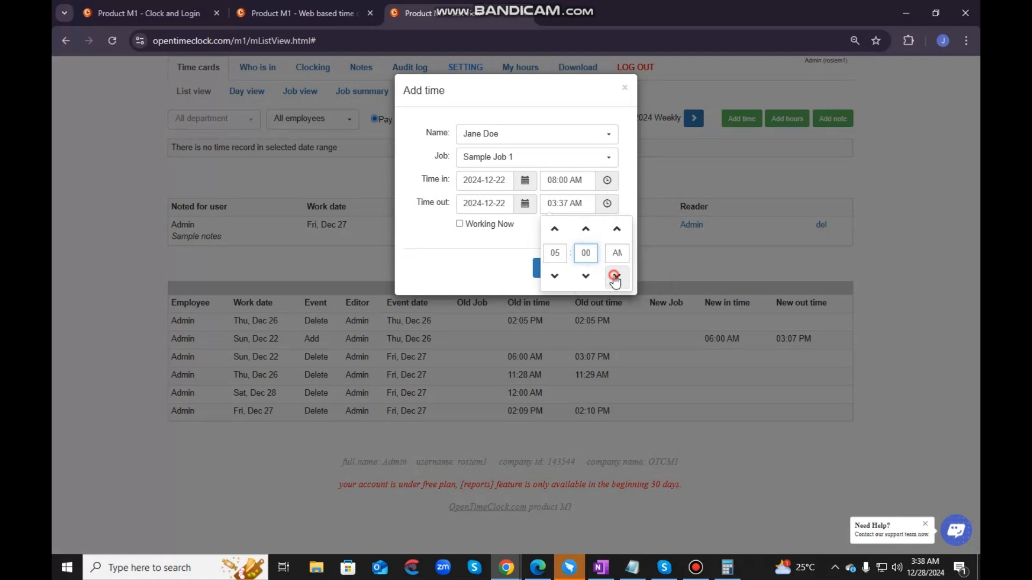
click(555, 252)
text(05)
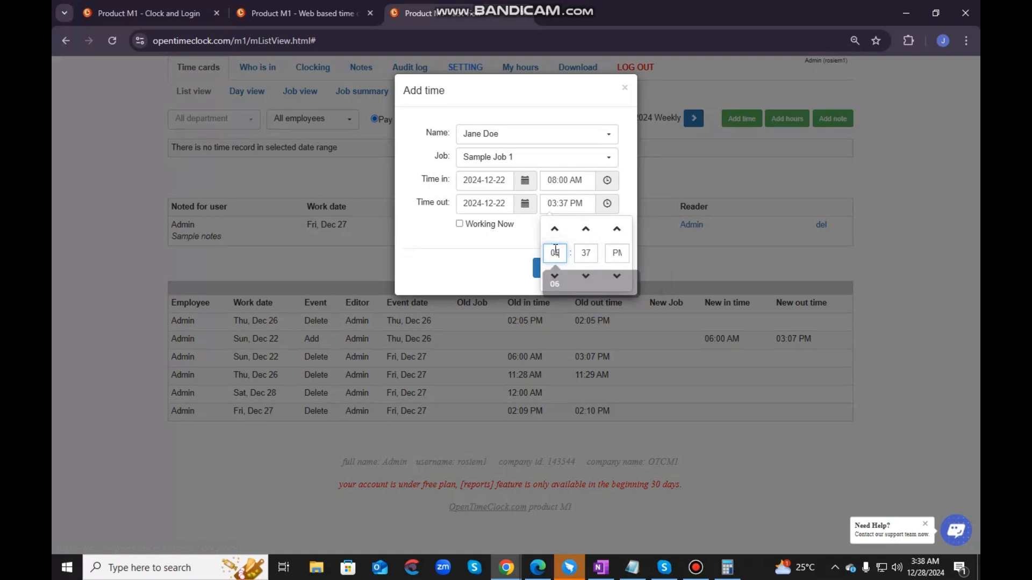
click(591, 250)
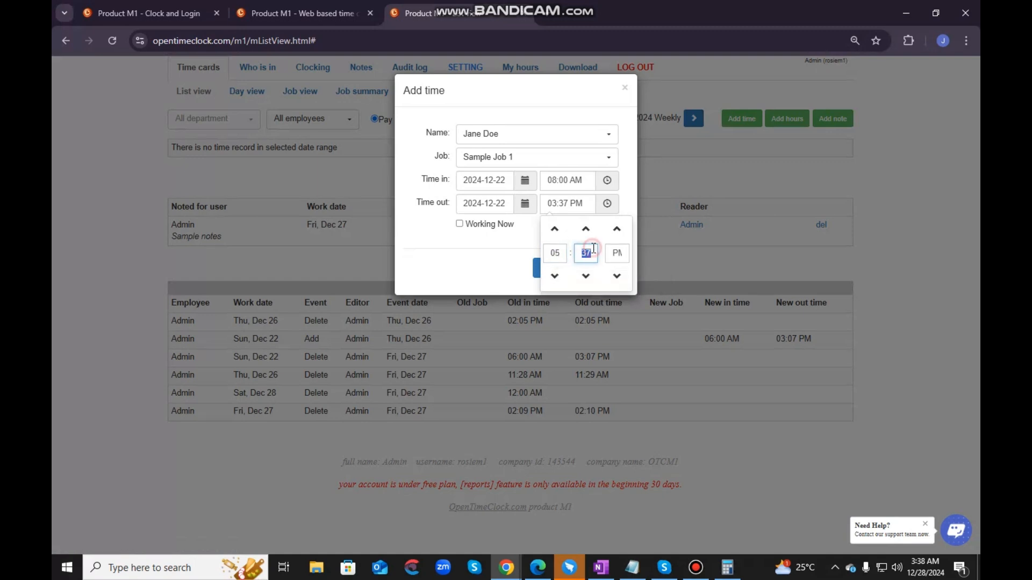
text(00)
click(515, 260)
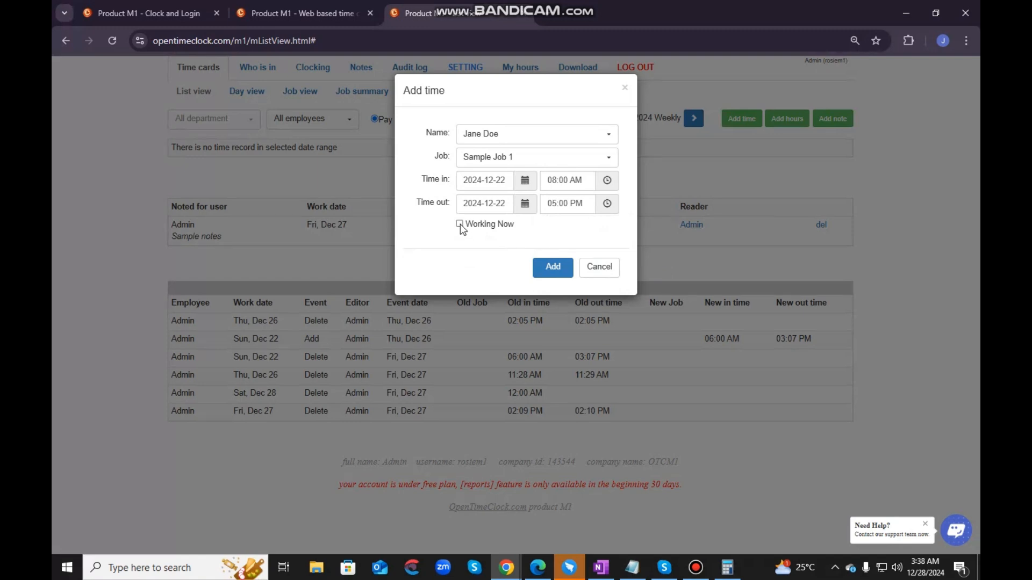
click(545, 266)
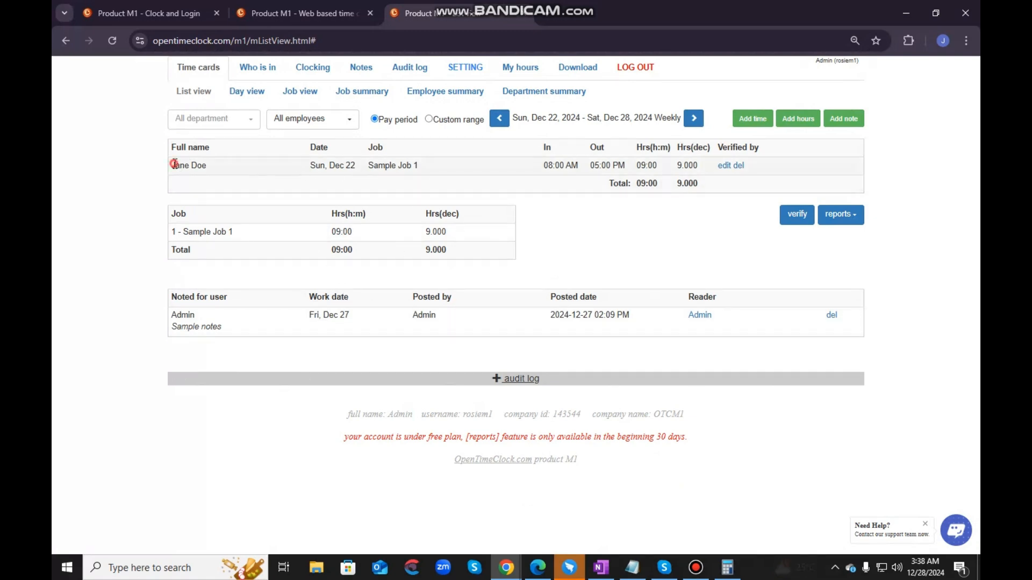
- Go over the sample employee's new time record for Sun, Dec 22 and verify it
drag(171, 165, 696, 160)
click(256, 163)
click(696, 159)
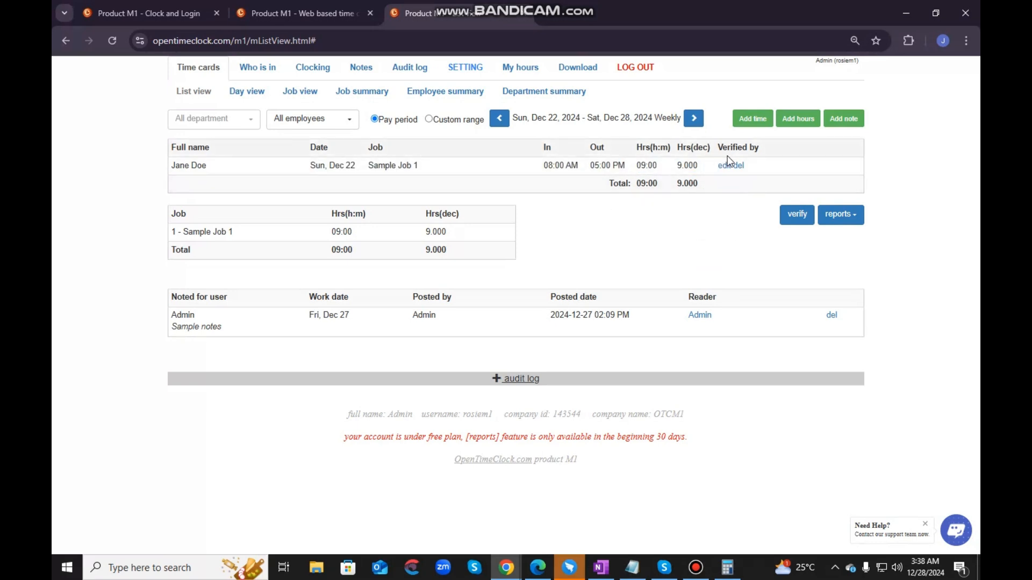
click(755, 167)
drag(754, 167, 160, 169)
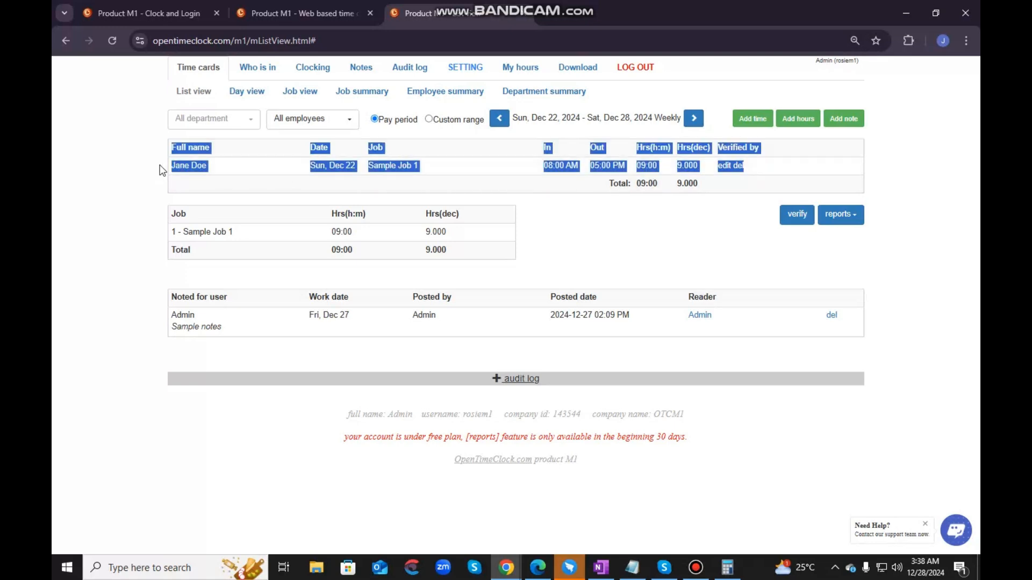
click(667, 230)
click(792, 215)
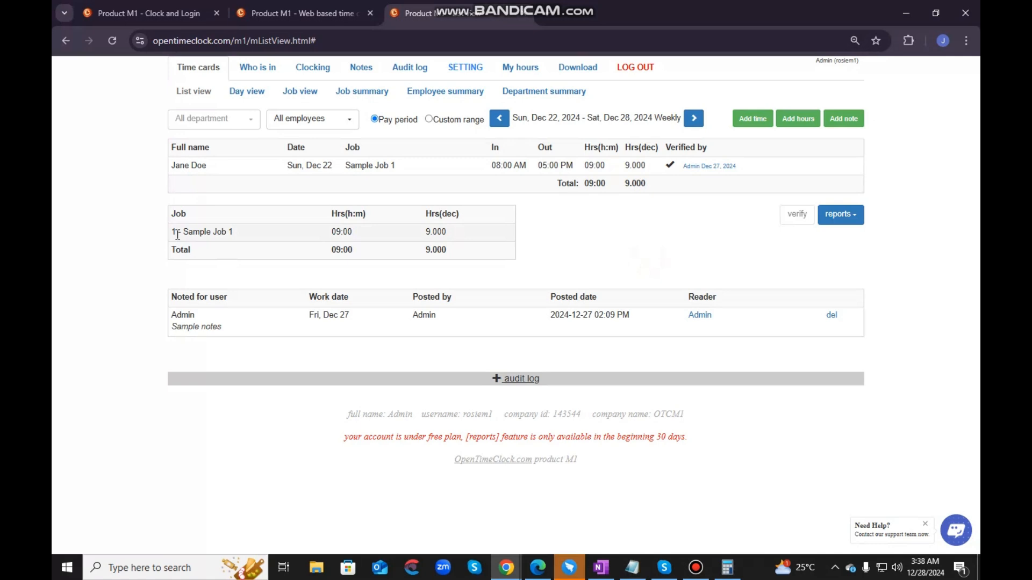
- Examine the total hours in the job summary and time record tables, and the available report export options
drag(164, 250, 421, 256)
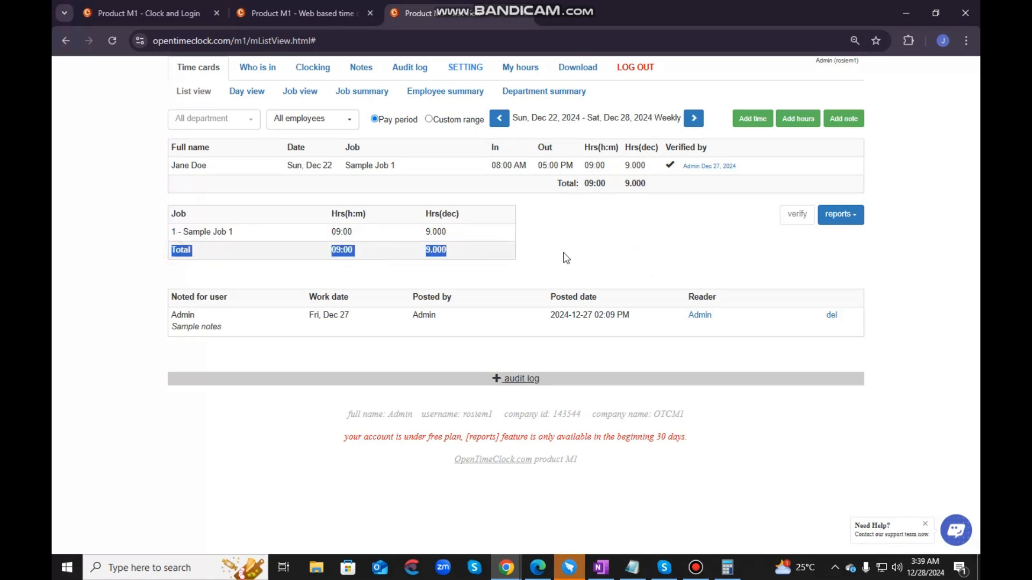
click(594, 244)
drag(552, 183, 632, 225)
click(632, 225)
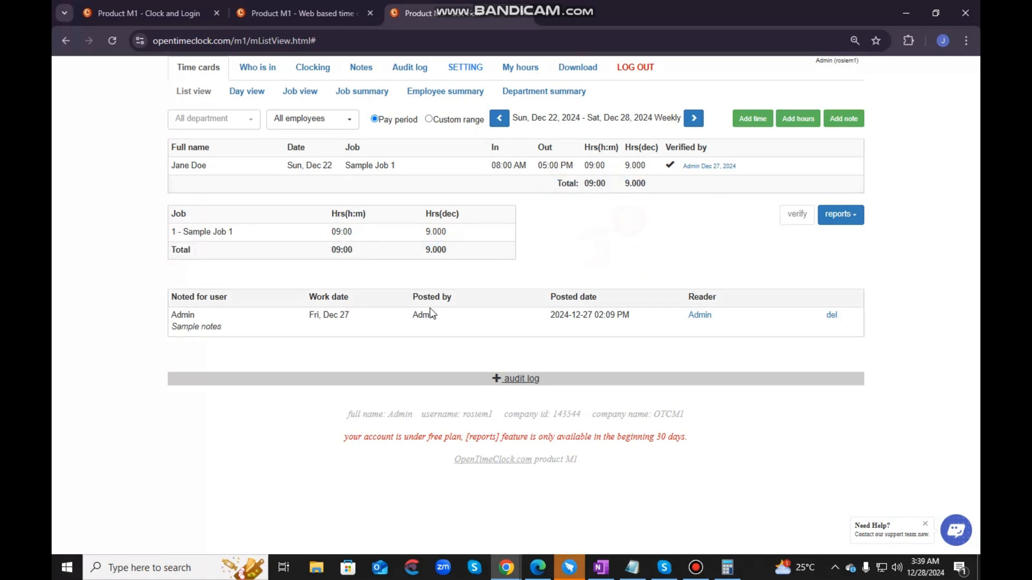
click(843, 216)
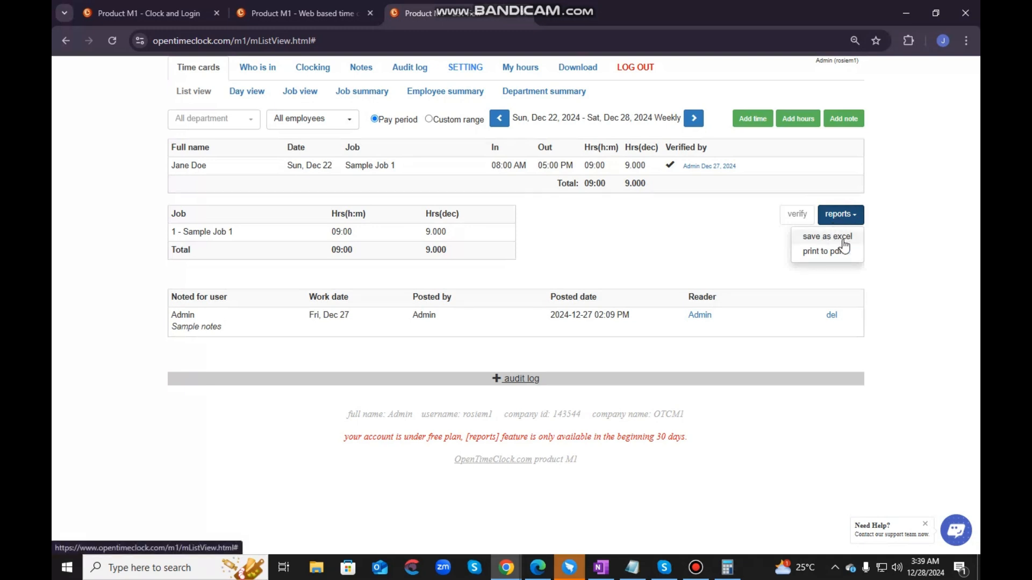
click(663, 250)
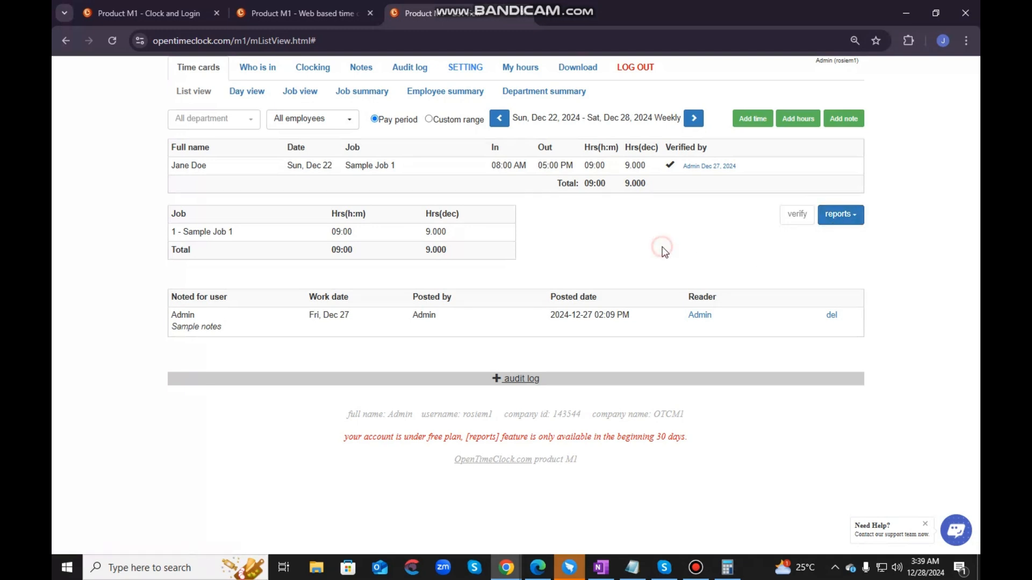
- Start a new hours entry for the sample employee on 2024-12-22
click(802, 120)
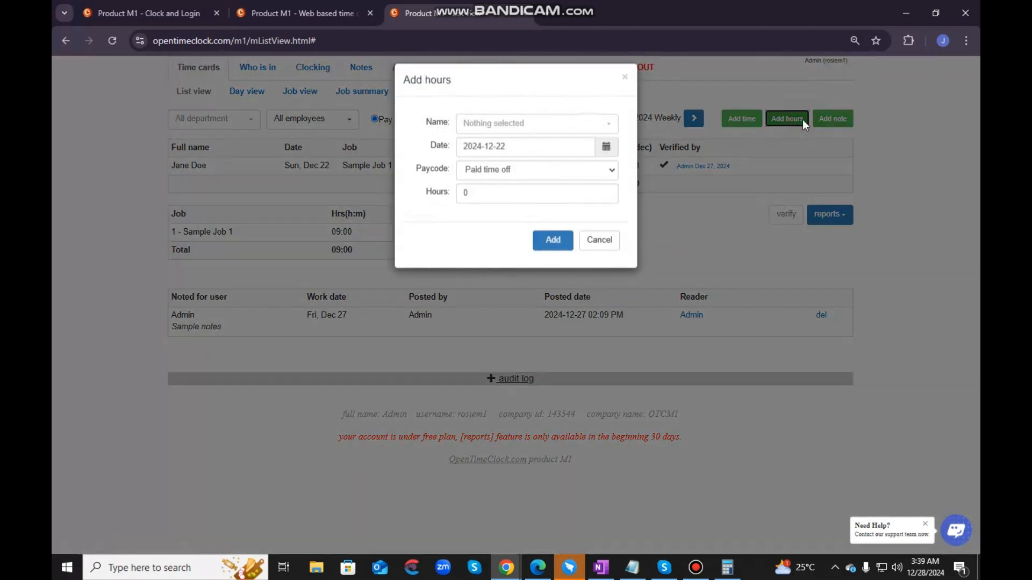
click(479, 134)
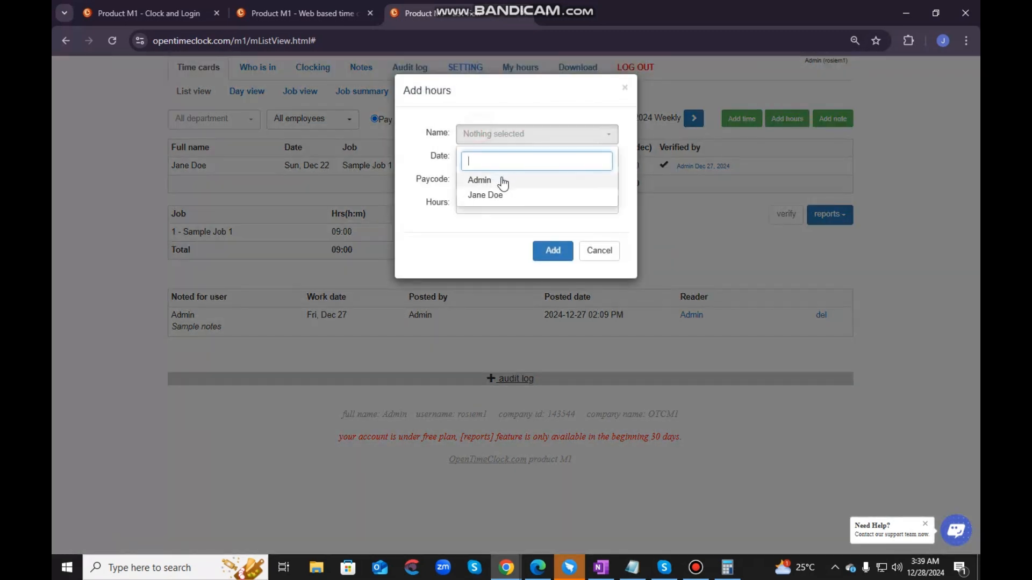
click(491, 194)
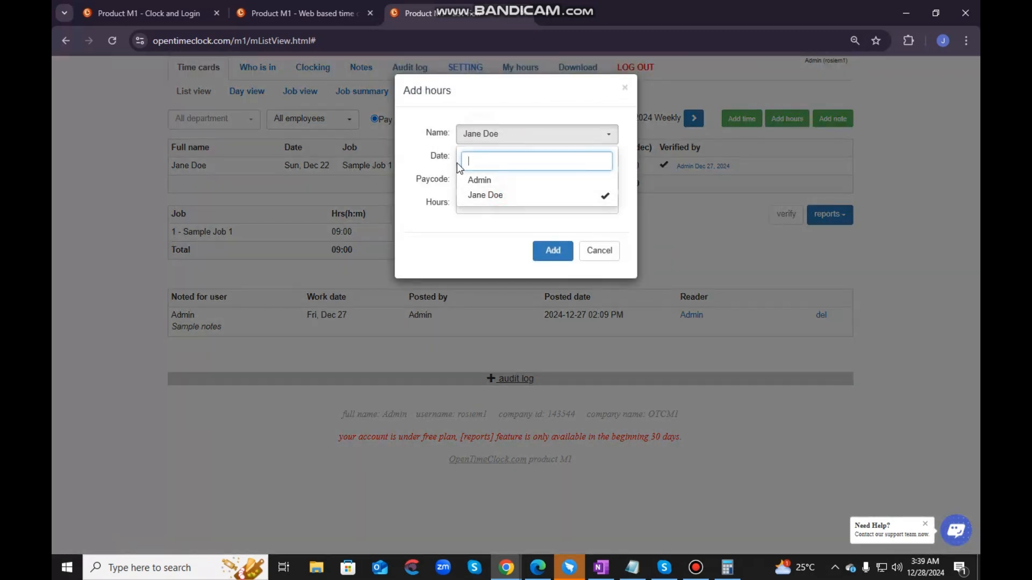
click(423, 170)
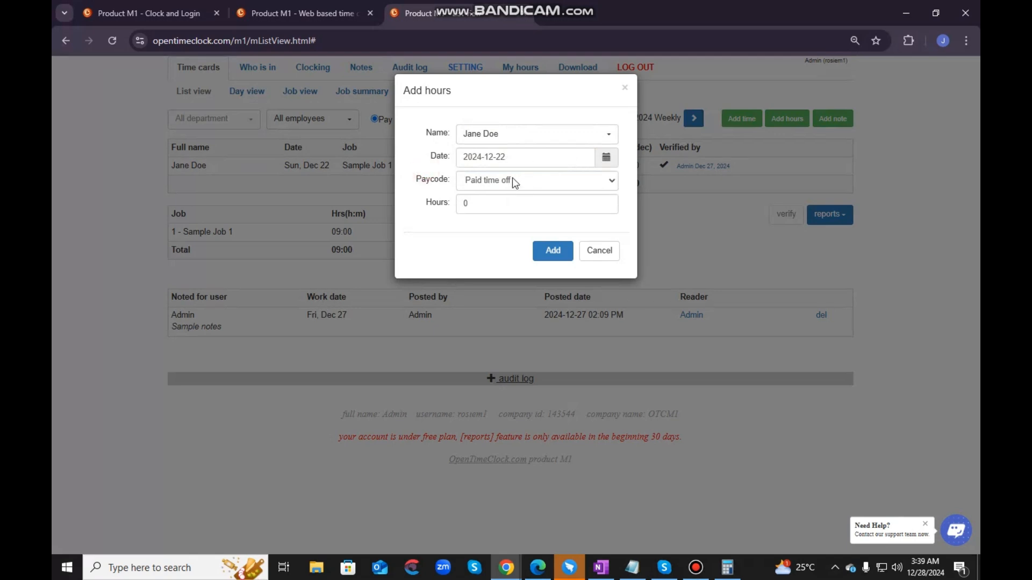
- Look over the paycode options, set the entry to Vacation with 8 hours, and add it to the time cards
click(567, 183)
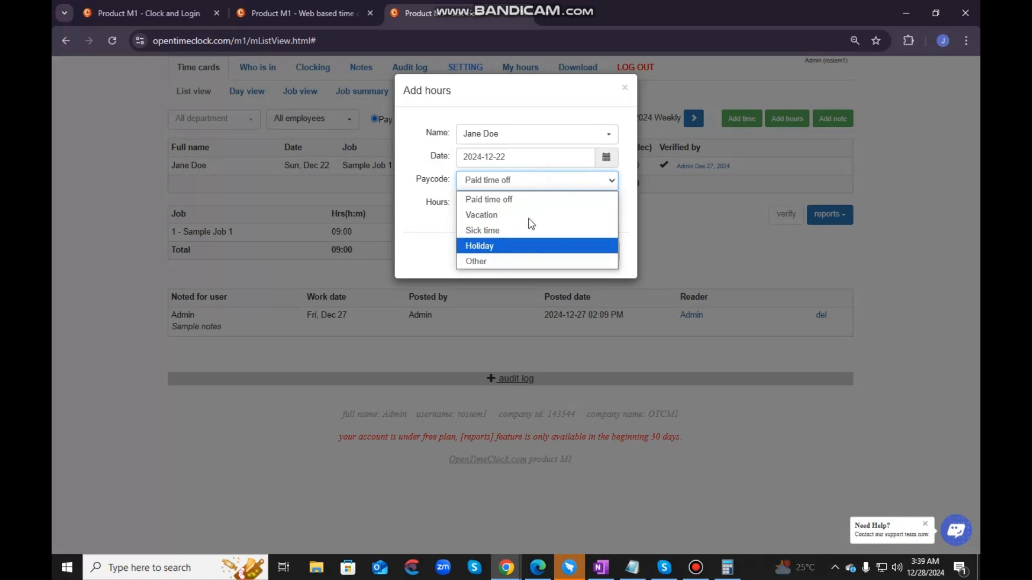
click(517, 183)
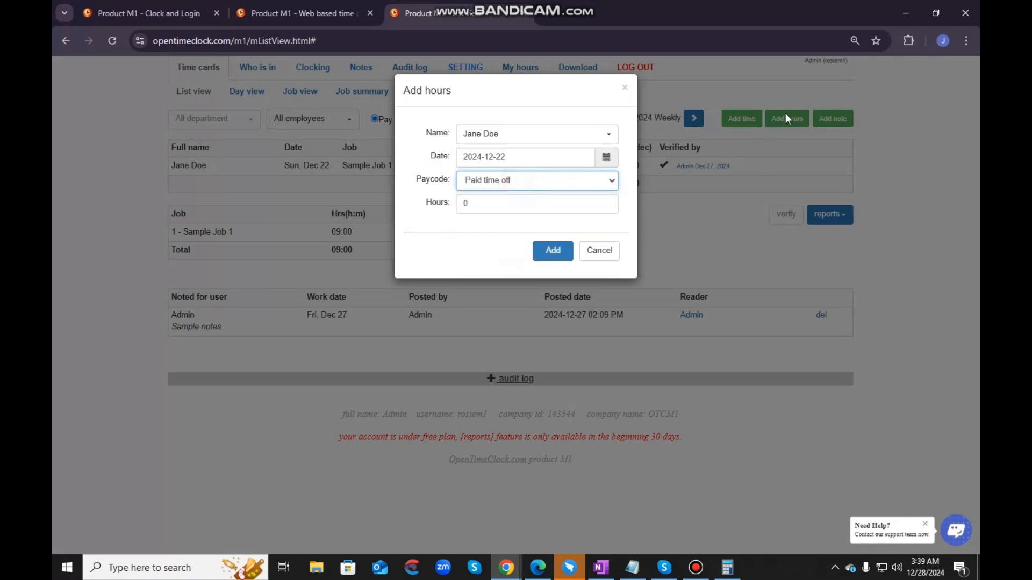
click(483, 182)
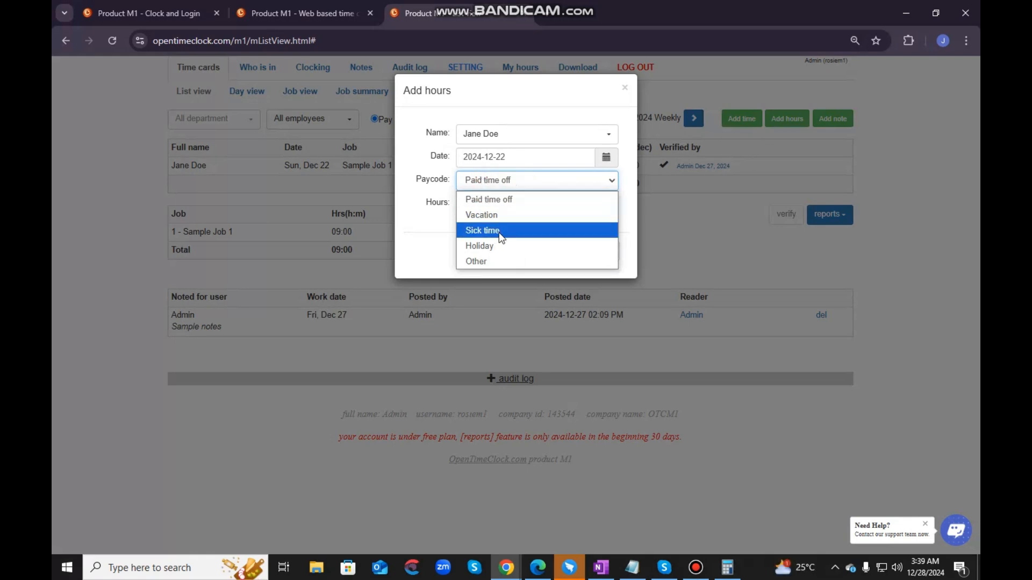
click(502, 216)
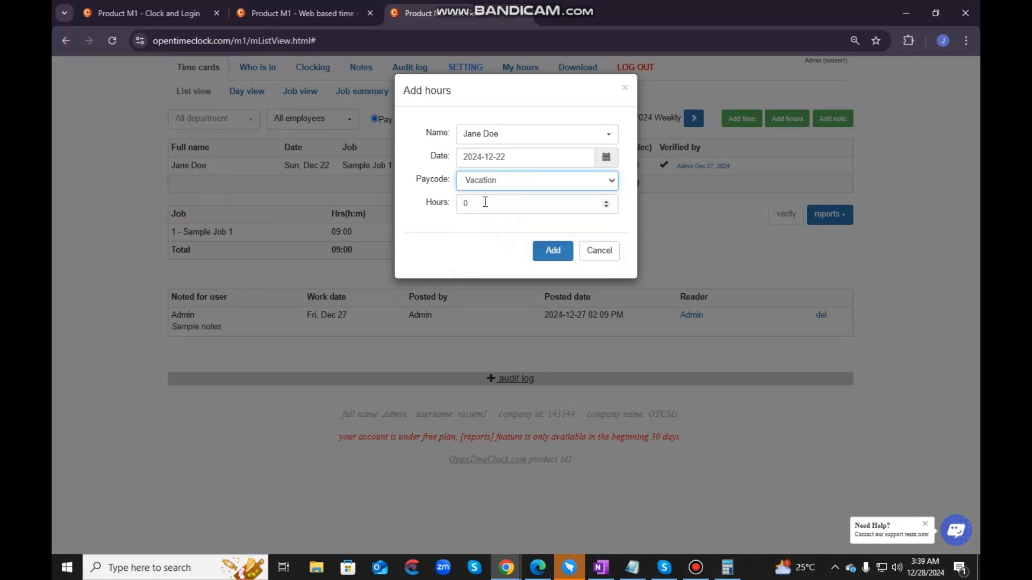
click(485, 202)
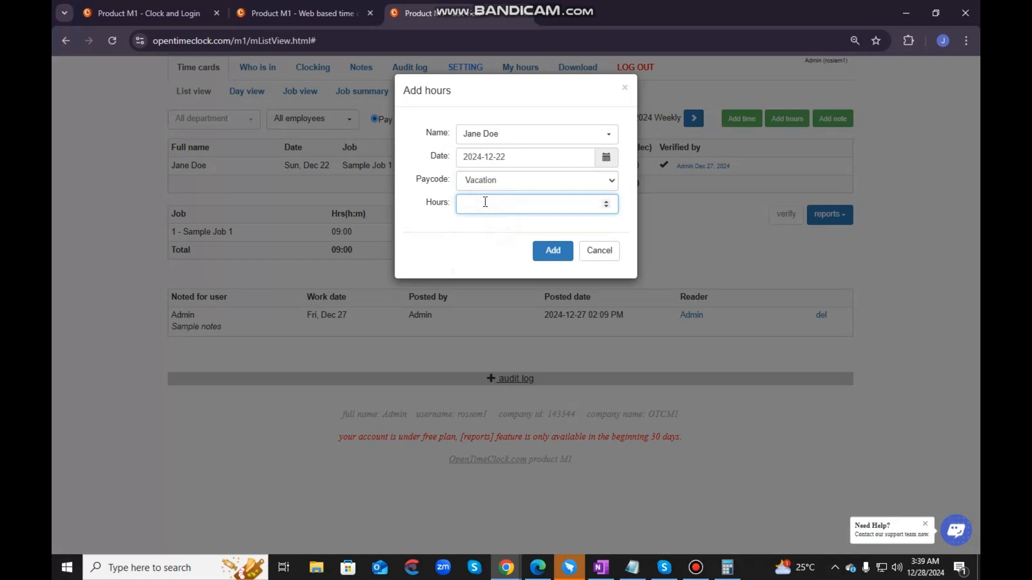
text(8)
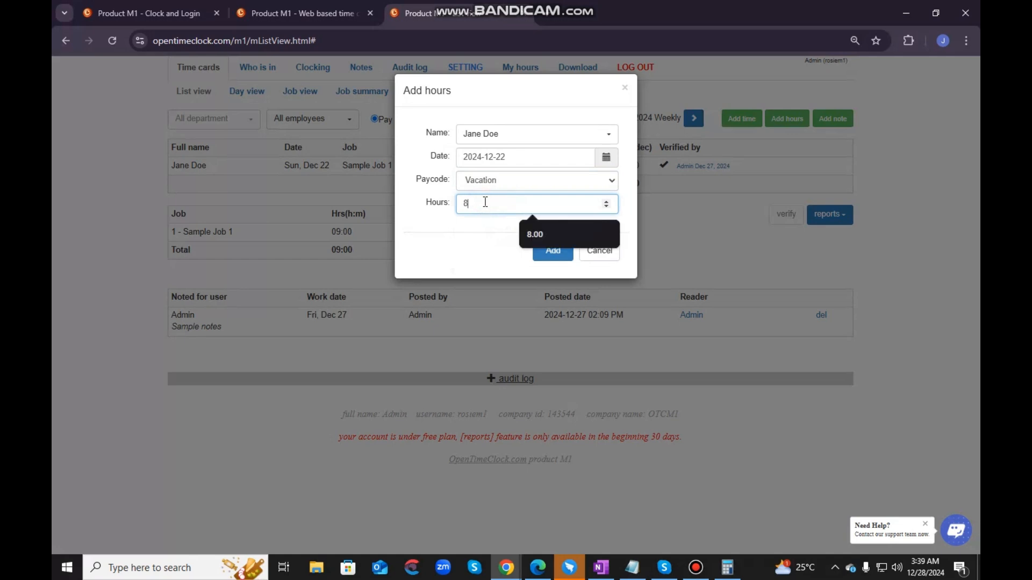
click(530, 228)
click(561, 254)
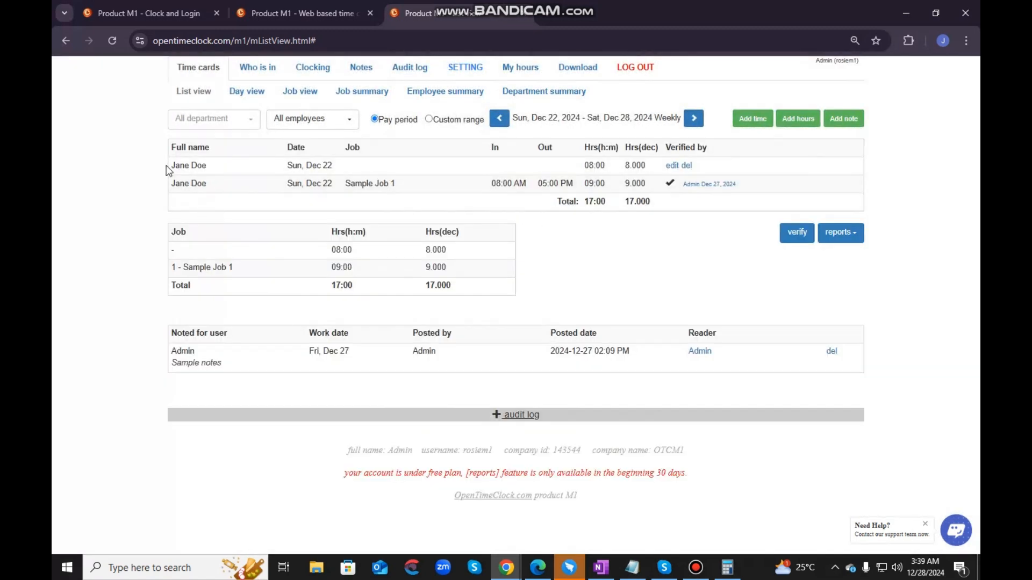
- Go over the new hours record for Sun, Dec 22 and view its edit form without changing anything
drag(171, 165, 688, 165)
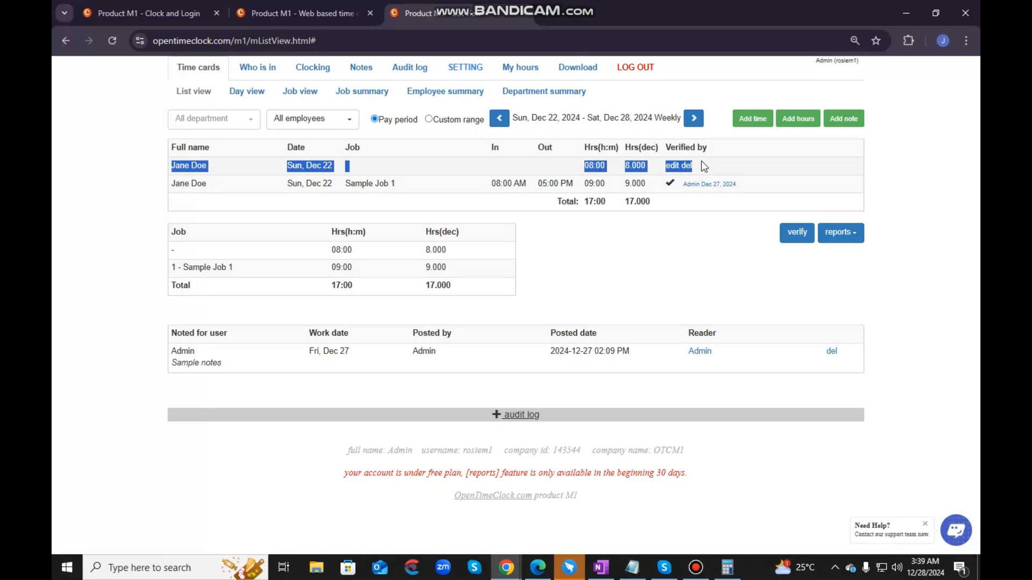
click(704, 167)
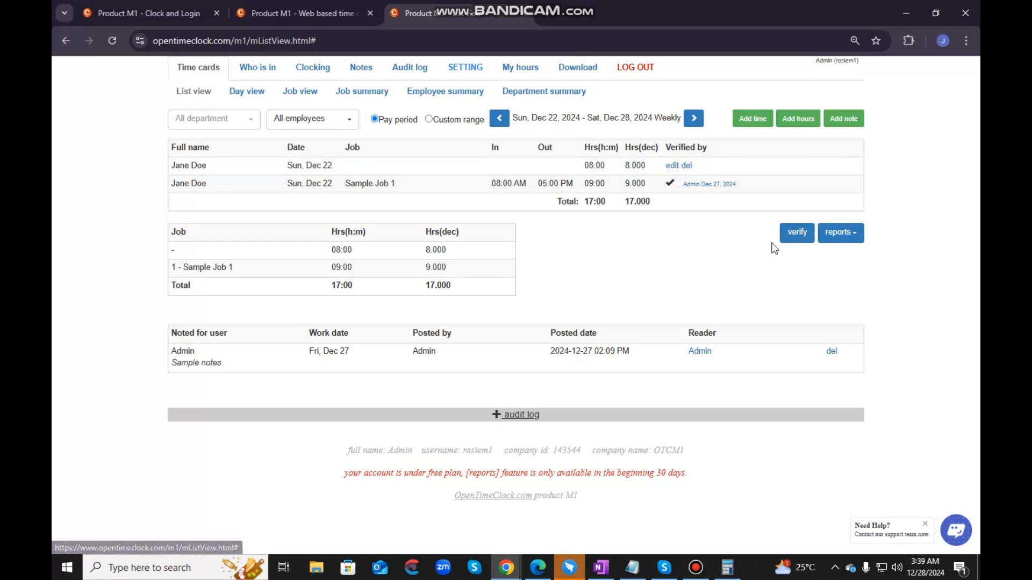
click(671, 165)
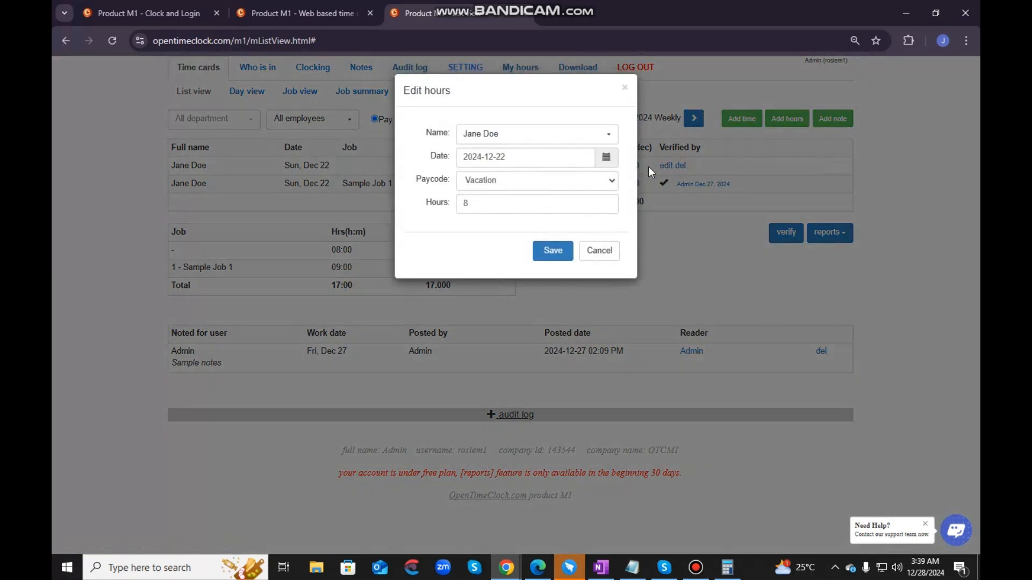
click(624, 87)
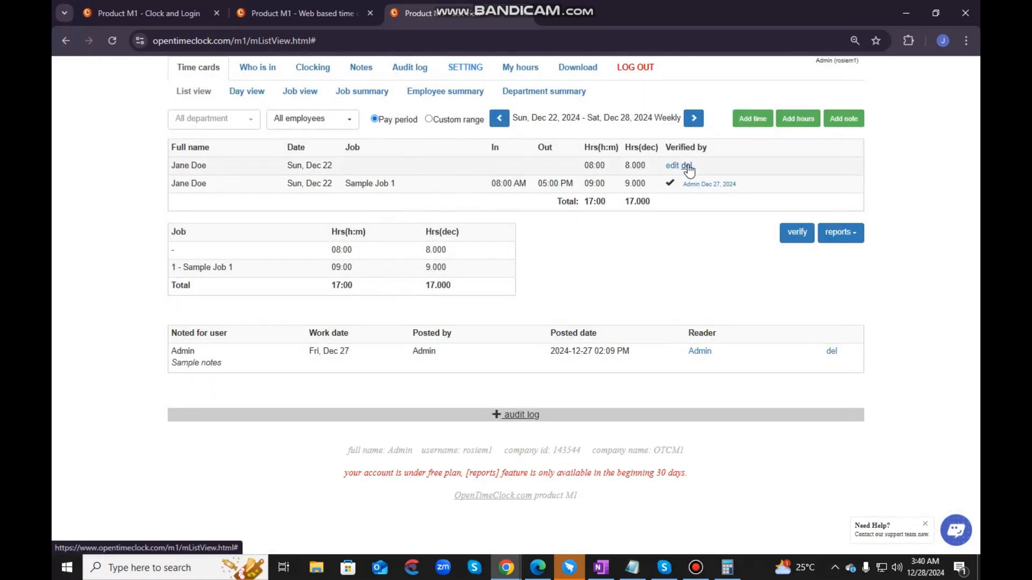
- Verify the new hours record and check its details and verification mark
click(806, 237)
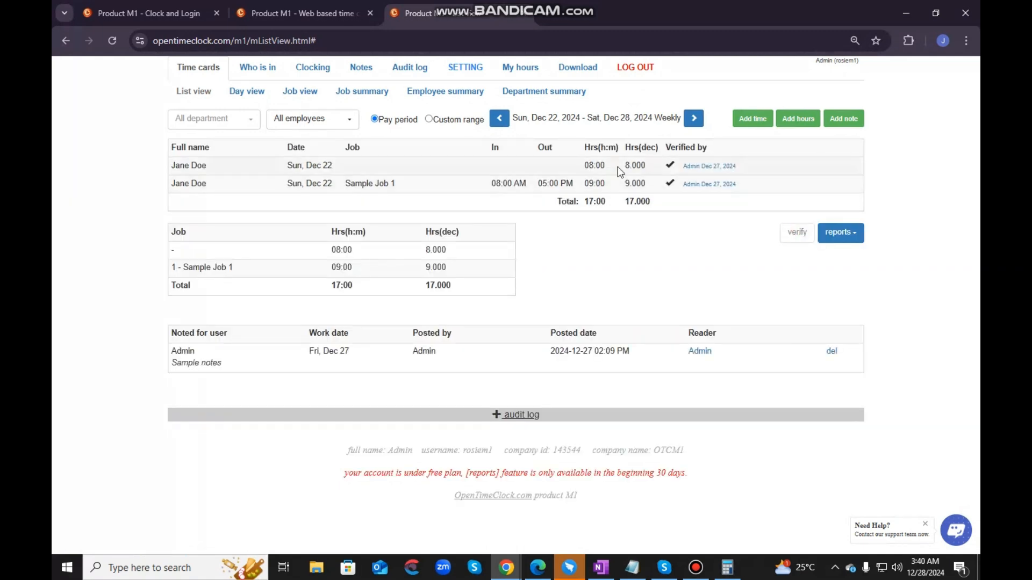
drag(749, 168, 684, 166)
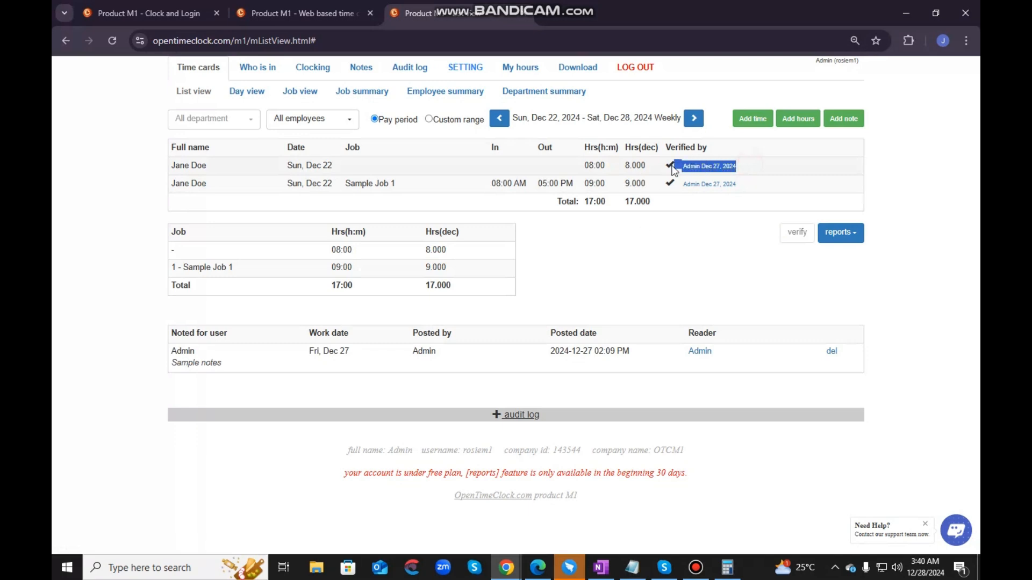
click(680, 287)
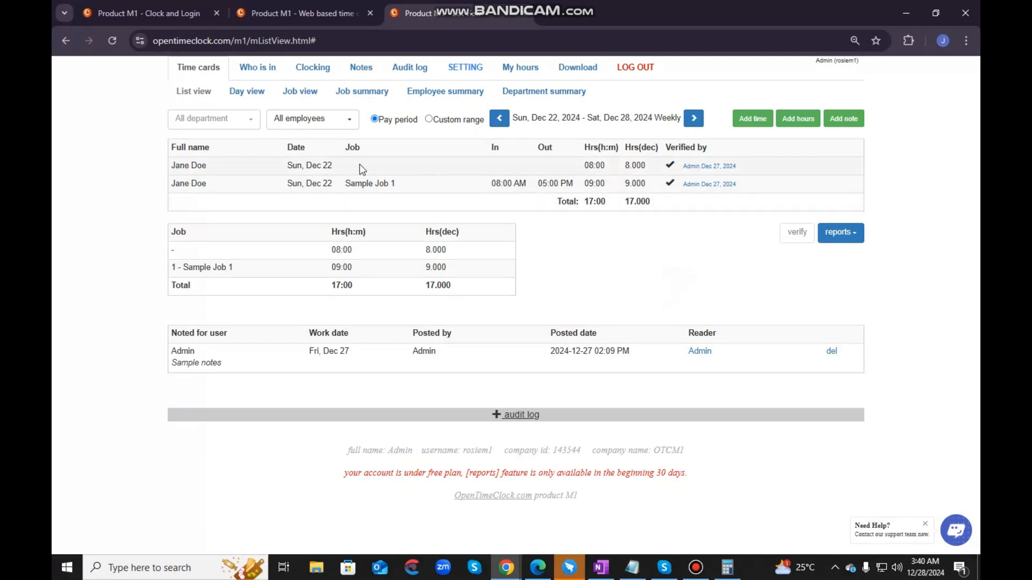
drag(173, 164, 359, 167)
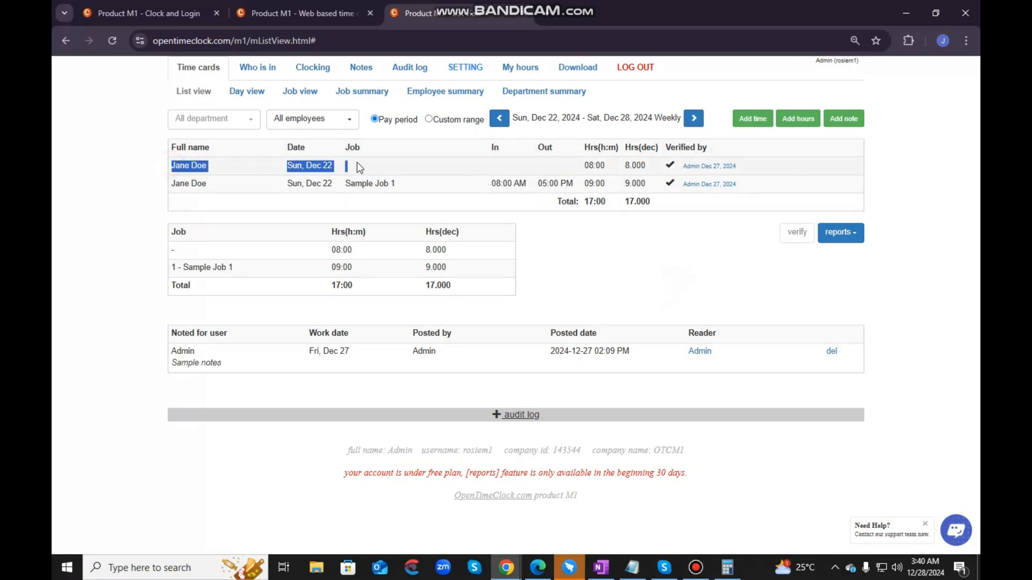
drag(472, 166, 716, 179)
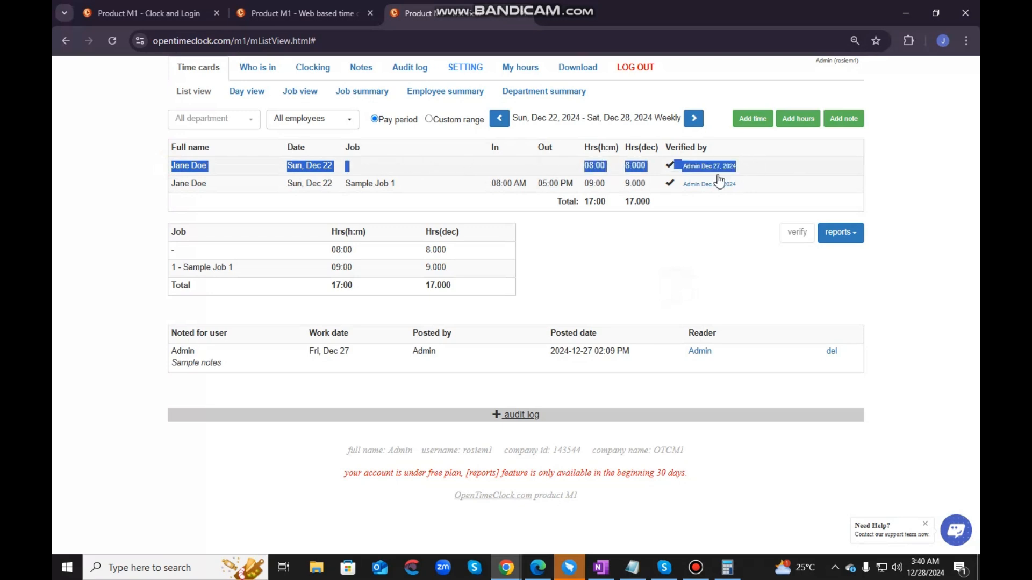
click(672, 244)
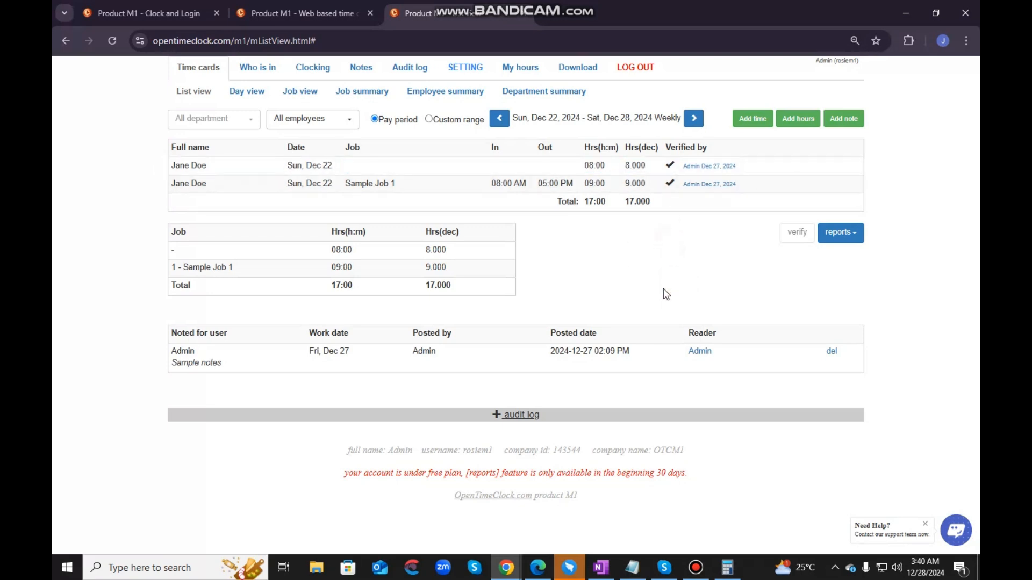
- Start a new note for the sample employee and set its date to 2024-12-28
click(843, 115)
click(518, 128)
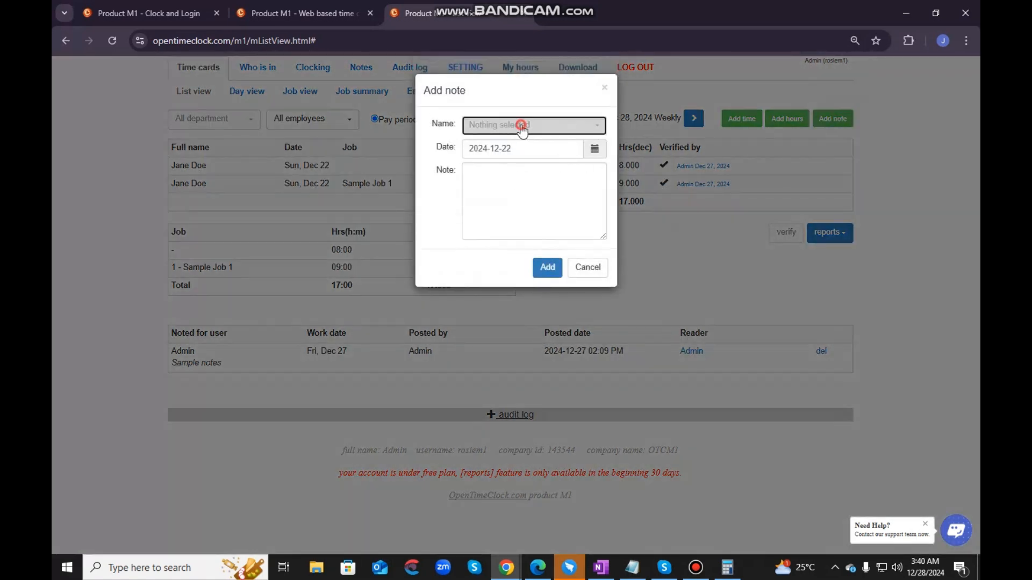
click(502, 188)
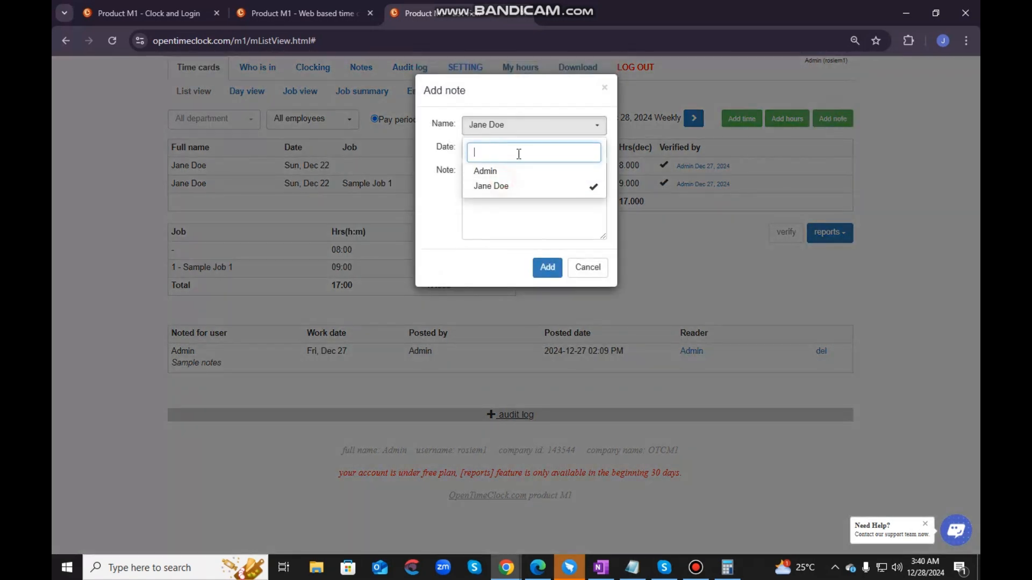
click(523, 186)
click(594, 151)
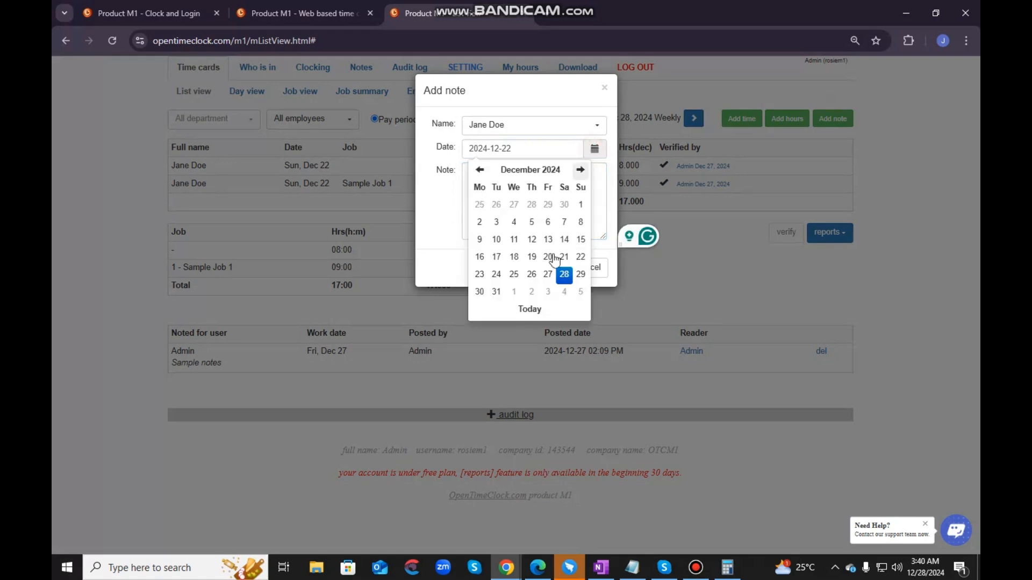
click(562, 270)
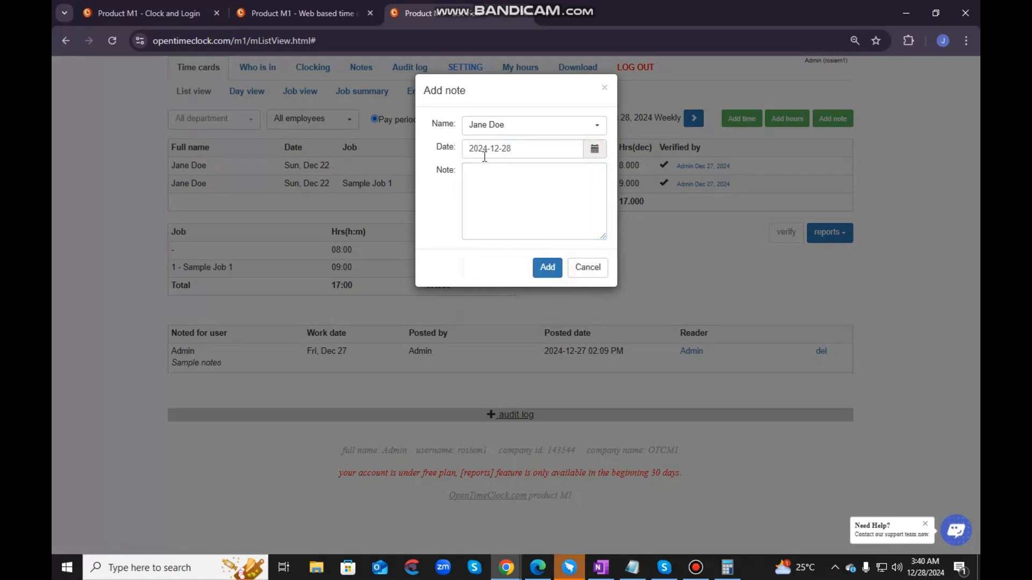
click(594, 148)
- Enter "Sample note" as the note's text and add the note
click(479, 175)
text(Sample note)
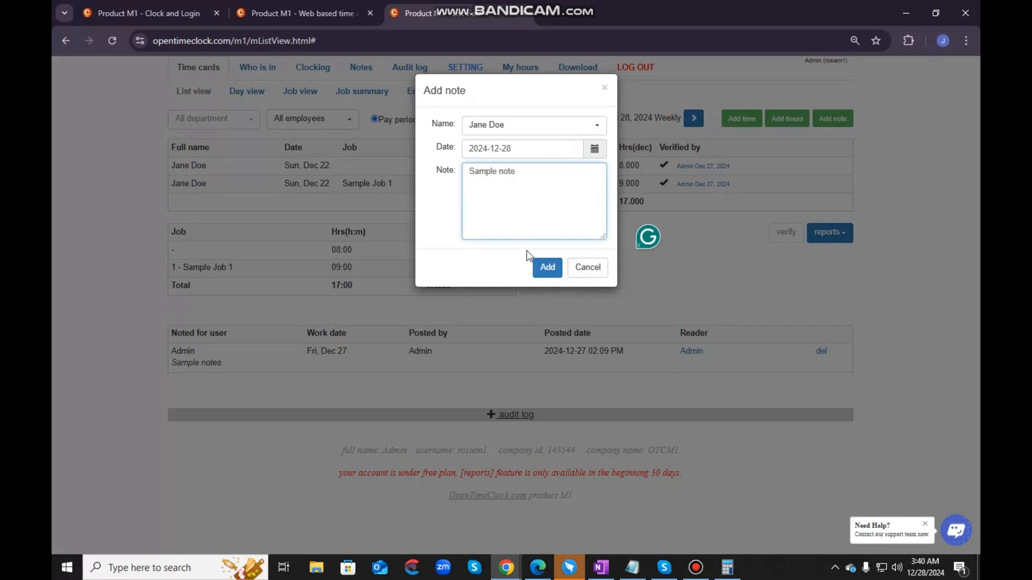
click(539, 269)
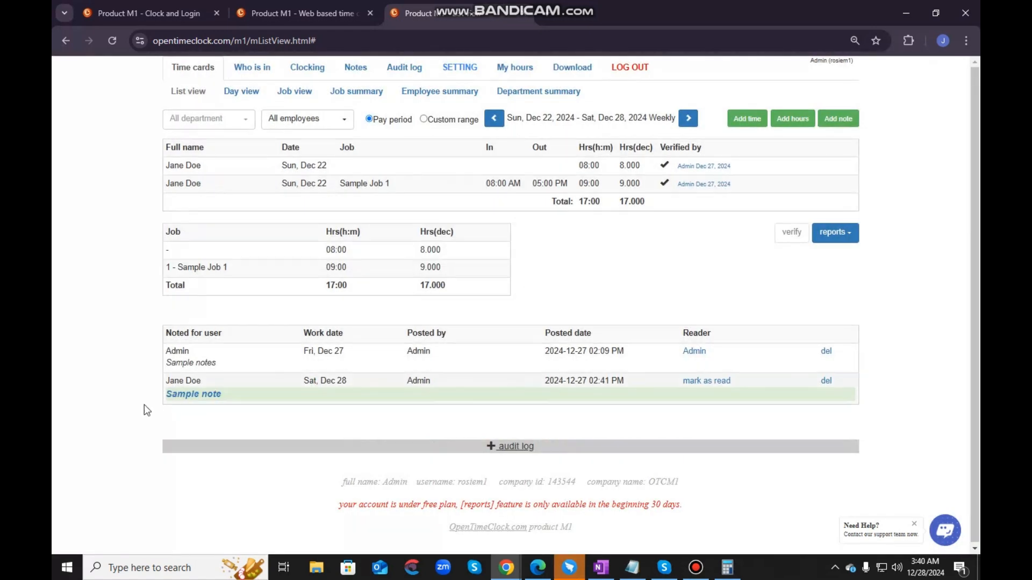
- Go over the sample employee's new note, mark it as read and delete it
drag(167, 381, 792, 390)
click(767, 414)
click(706, 381)
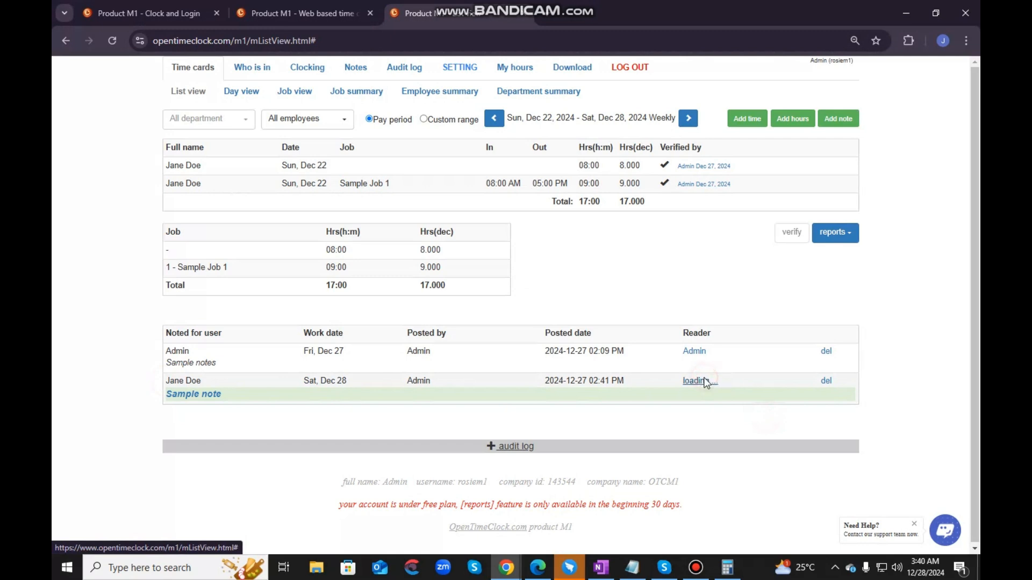
click(831, 380)
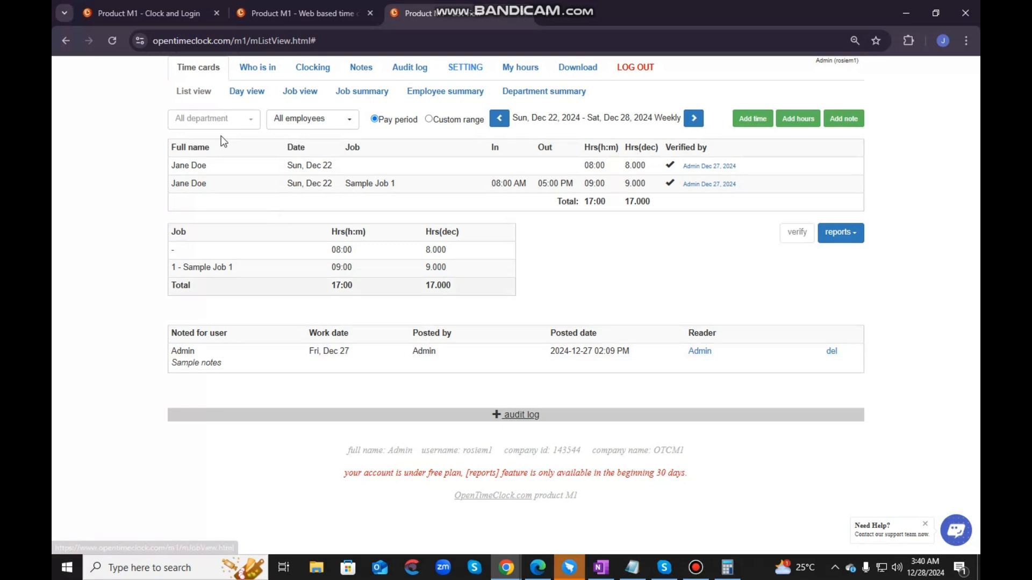
- Examine the day view of Admin's time card for Dec 22 to Dec 28, including its hour summaries and notes
click(241, 94)
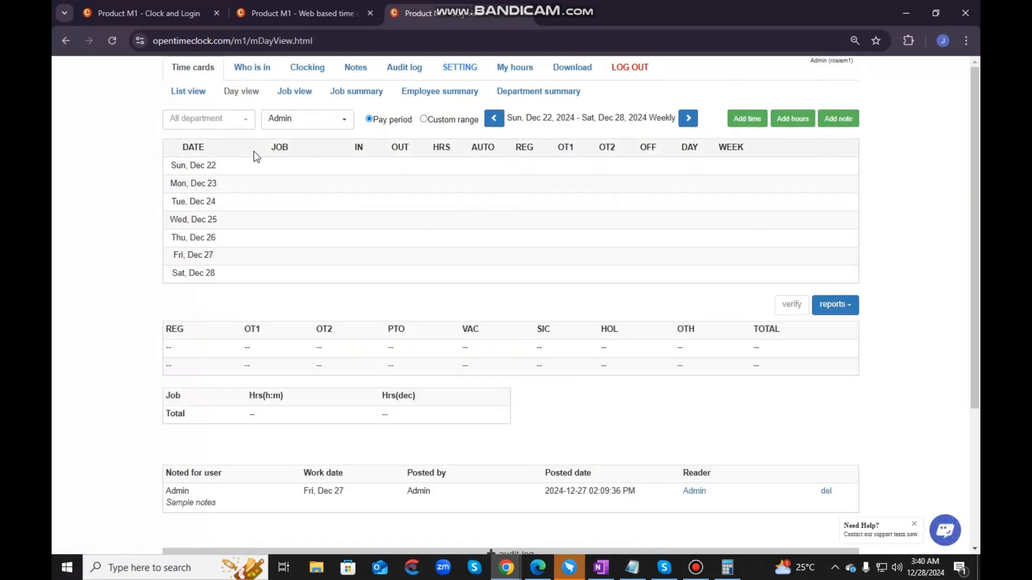
scroll(511, 360, down, 3)
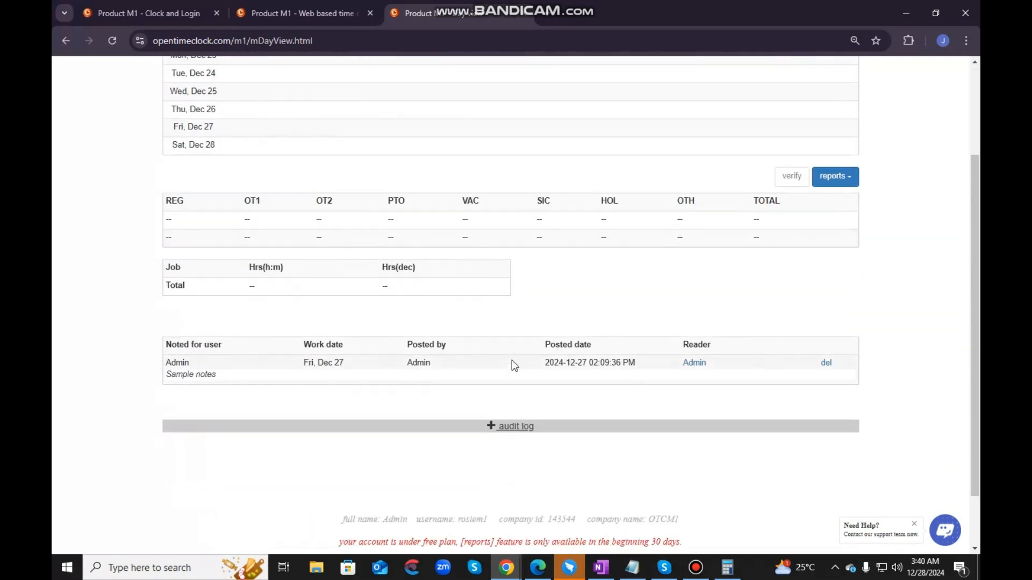
scroll(511, 360, up, 3)
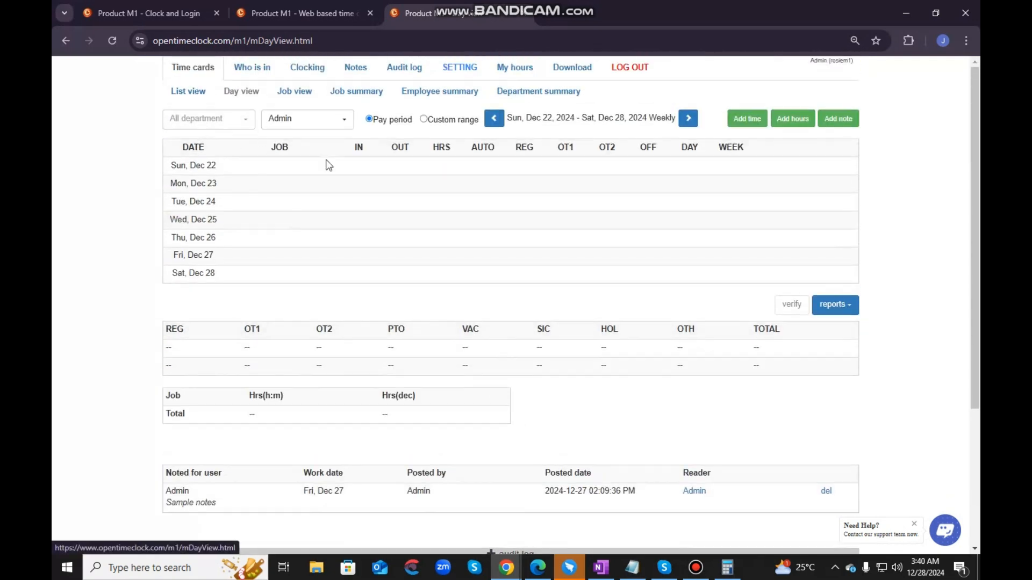
scroll(669, 274, down, 1)
scroll(487, 323, up, 1)
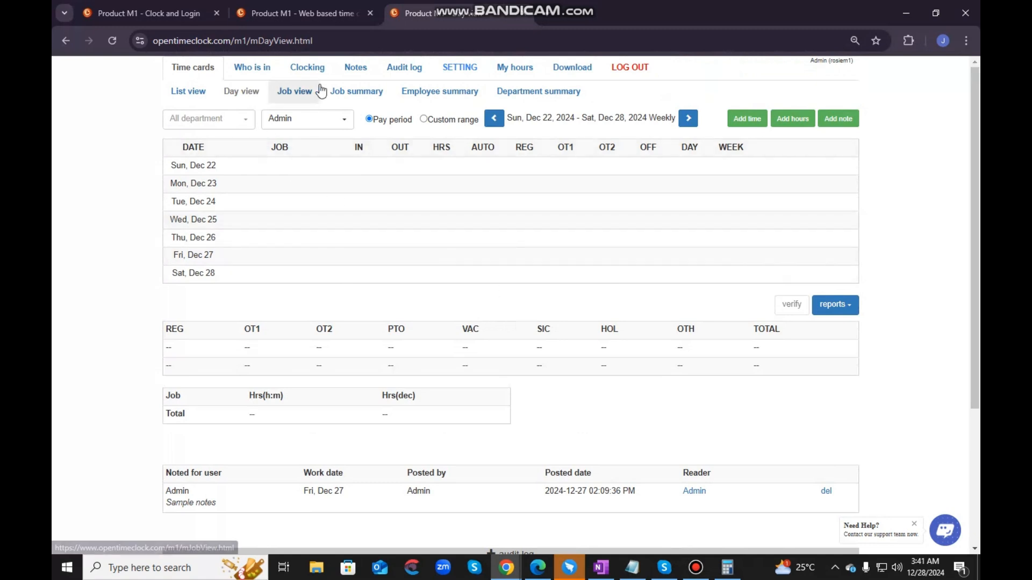
- Switch the time cards to the job view and compare the weekly hours of Sample Job 1 and Sample Job 2, ending on Sample Job 1
click(295, 91)
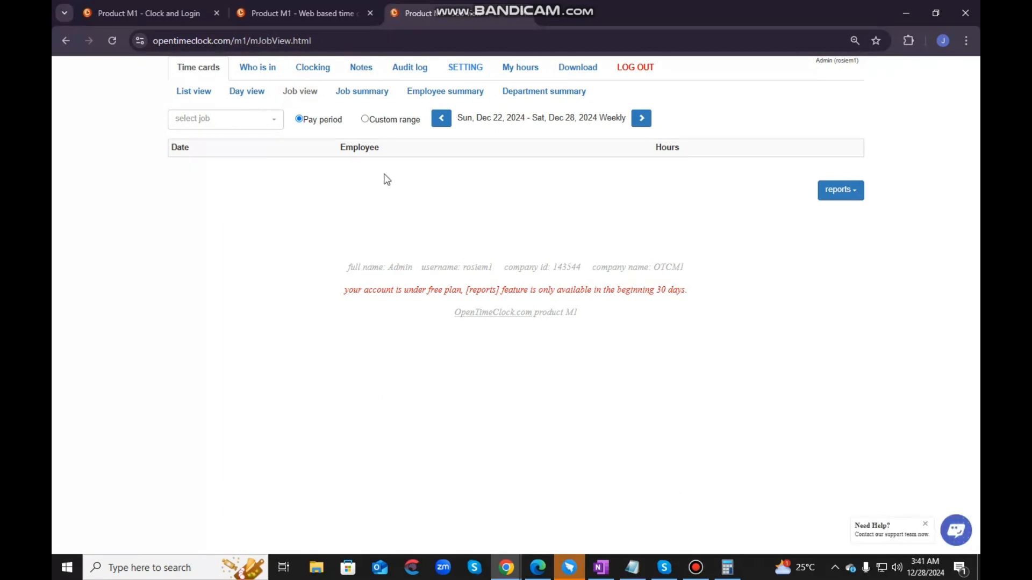
click(230, 125)
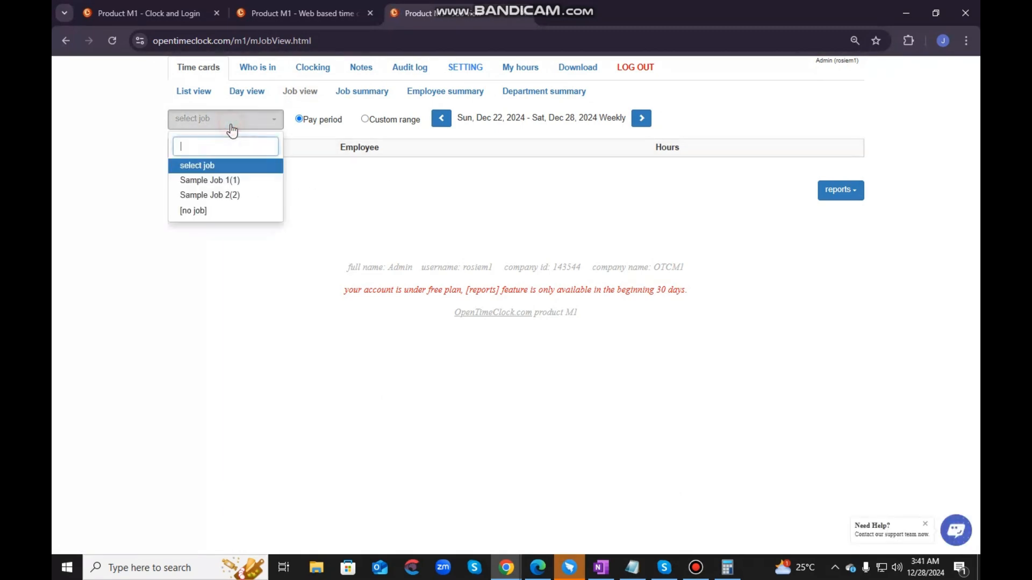
click(216, 179)
click(236, 120)
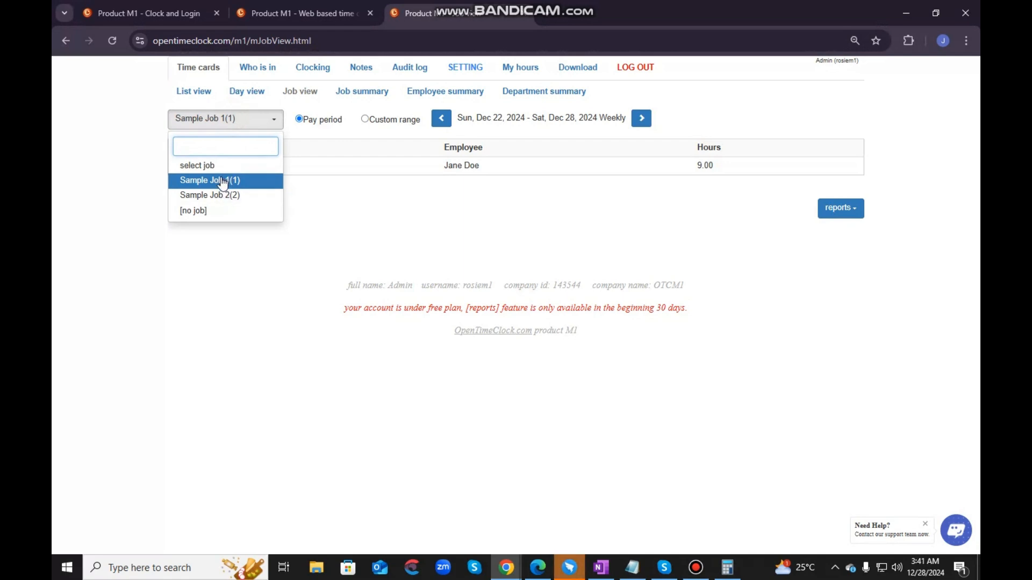
click(226, 197)
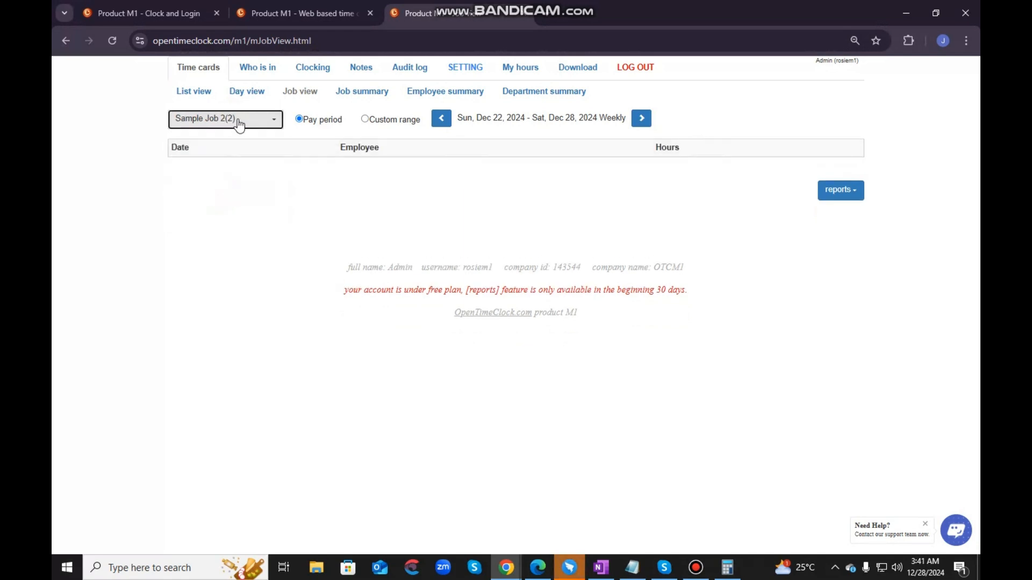
click(233, 119)
click(228, 179)
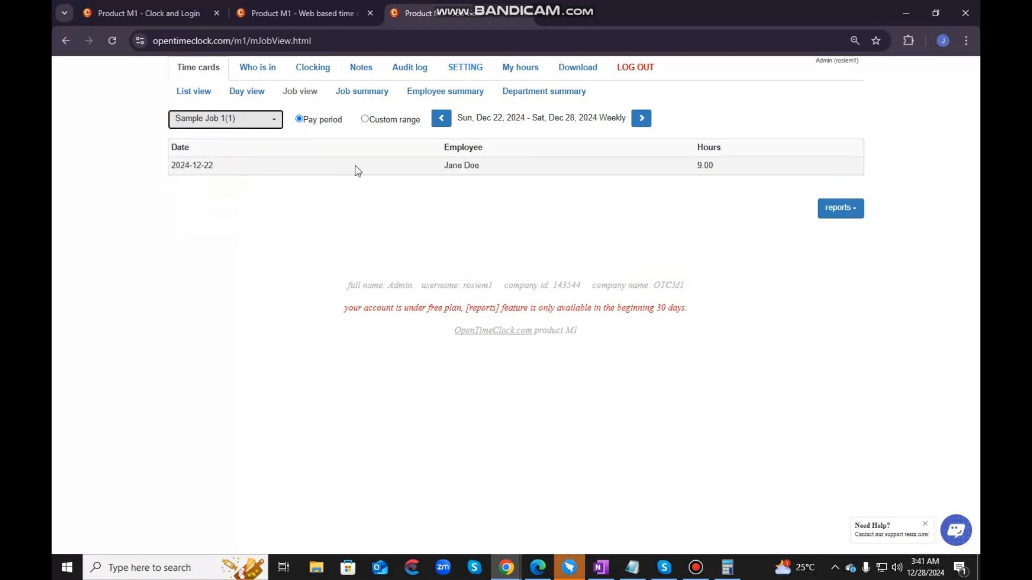
drag(743, 168, 152, 171)
click(431, 225)
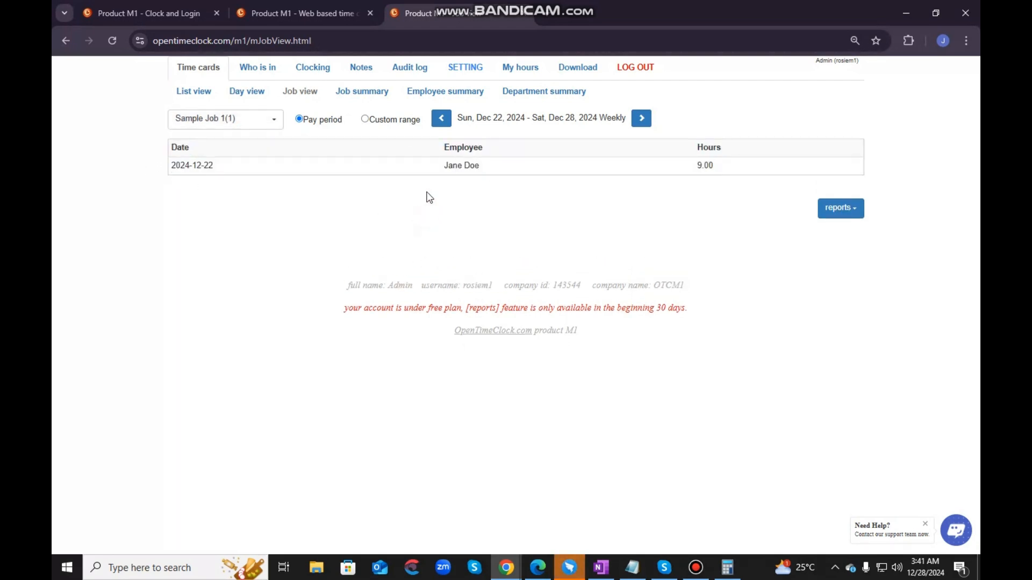
- Show the job summary of the time cards for Dec 22 to Dec 28 and examine its job names and hours
click(370, 91)
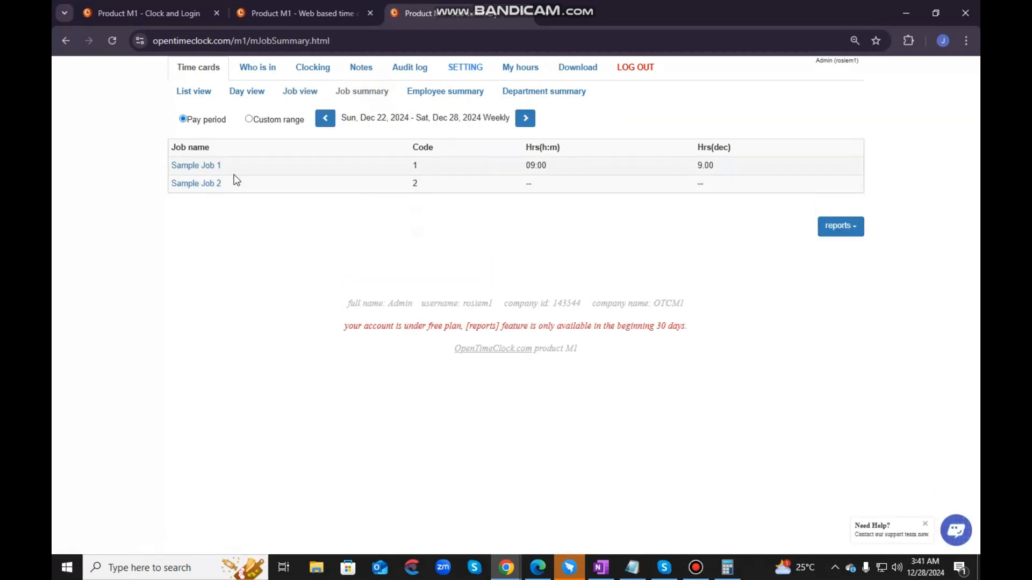
drag(211, 149, 173, 150)
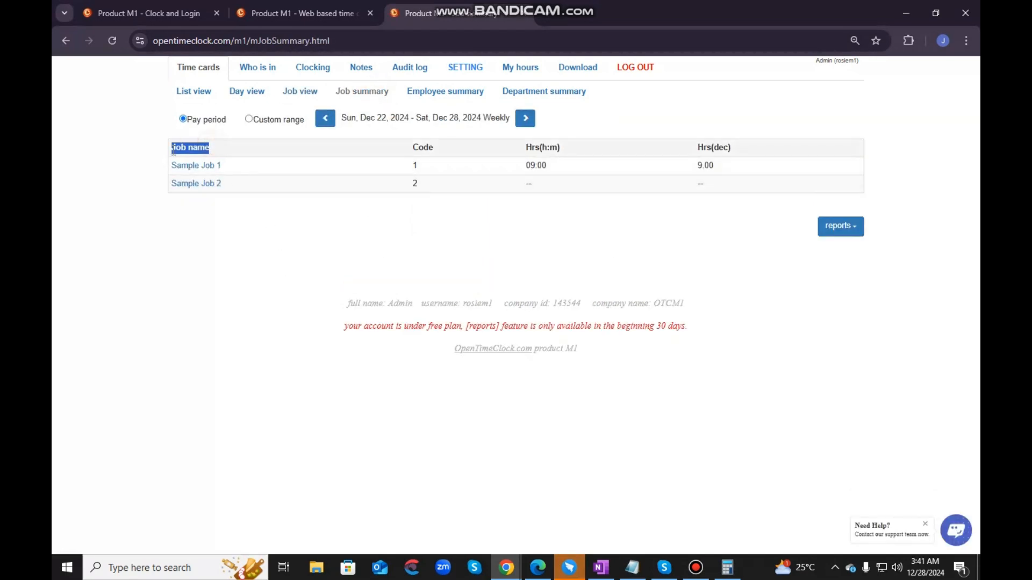
click(215, 245)
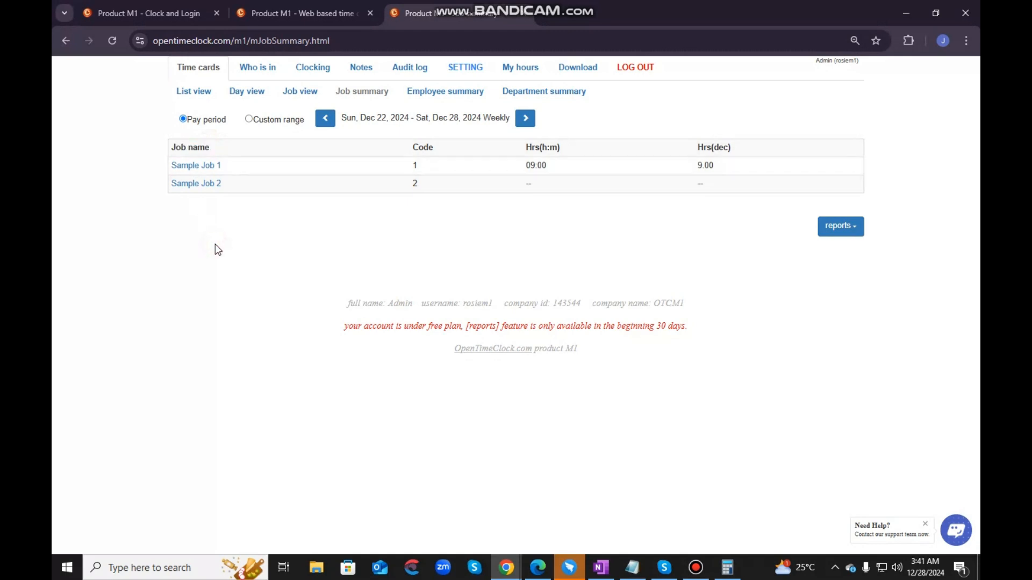
- Review the employee summary with its report export options, and show the department summary for the same week
click(450, 92)
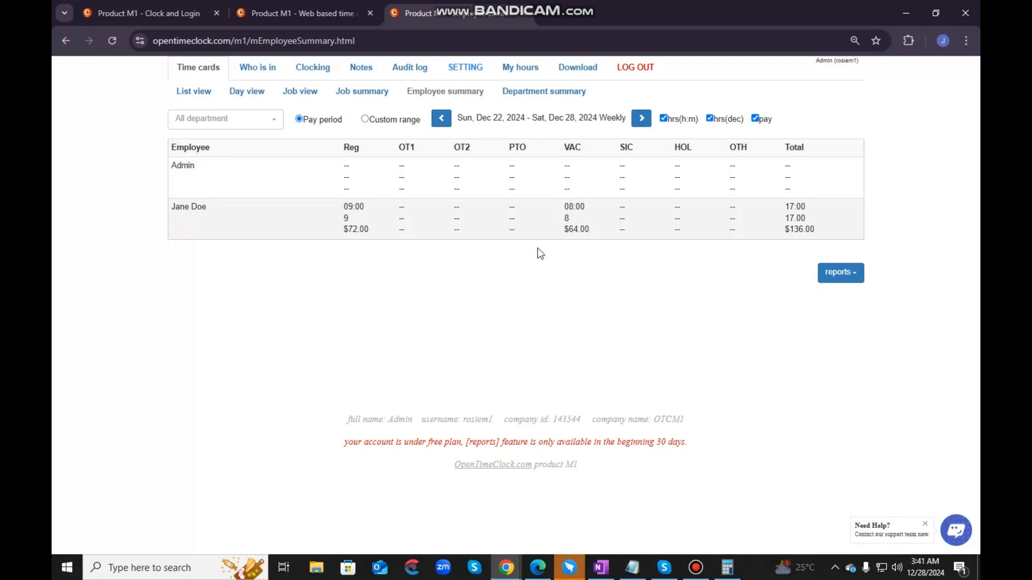
click(839, 277)
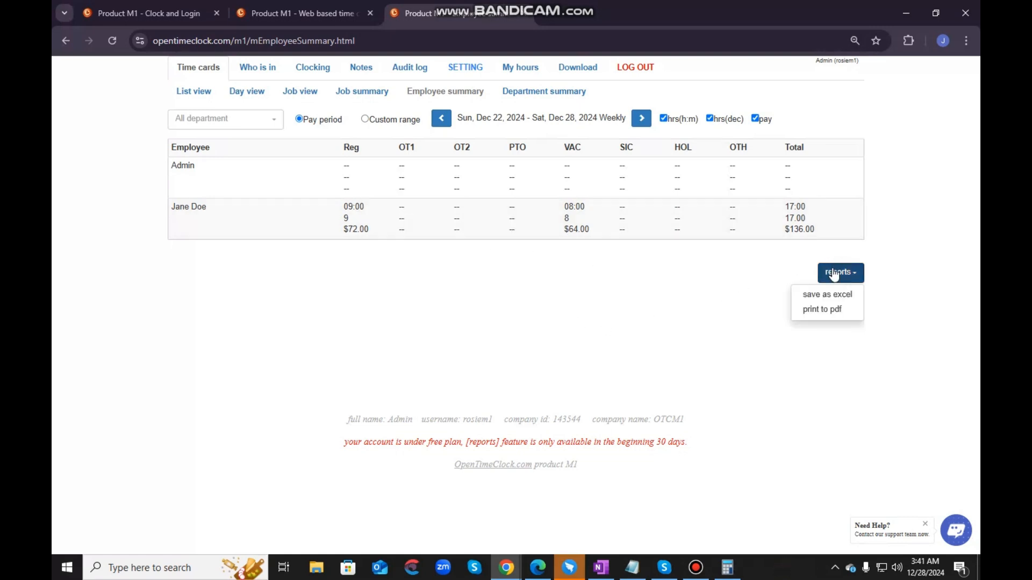
click(630, 297)
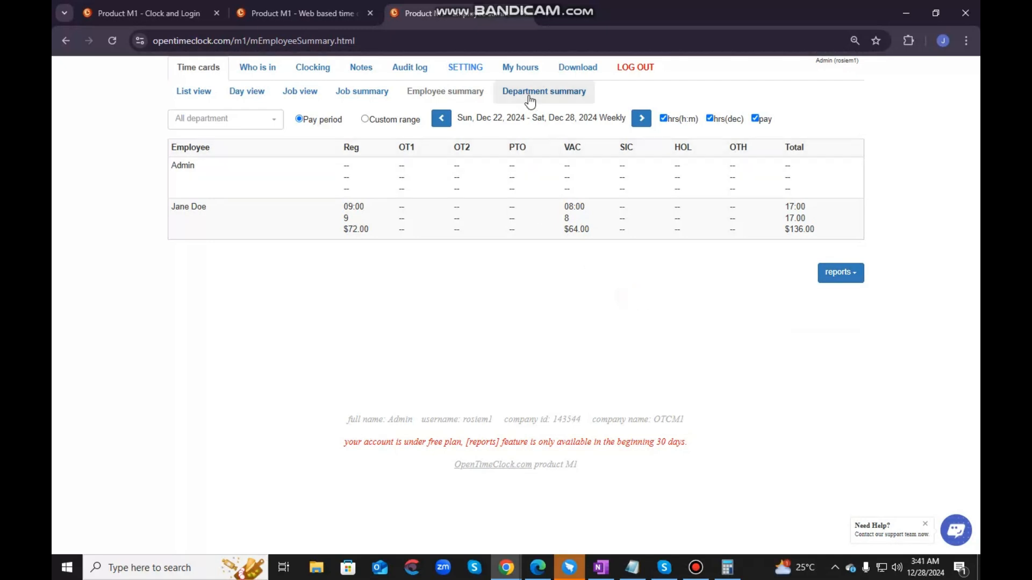
click(554, 92)
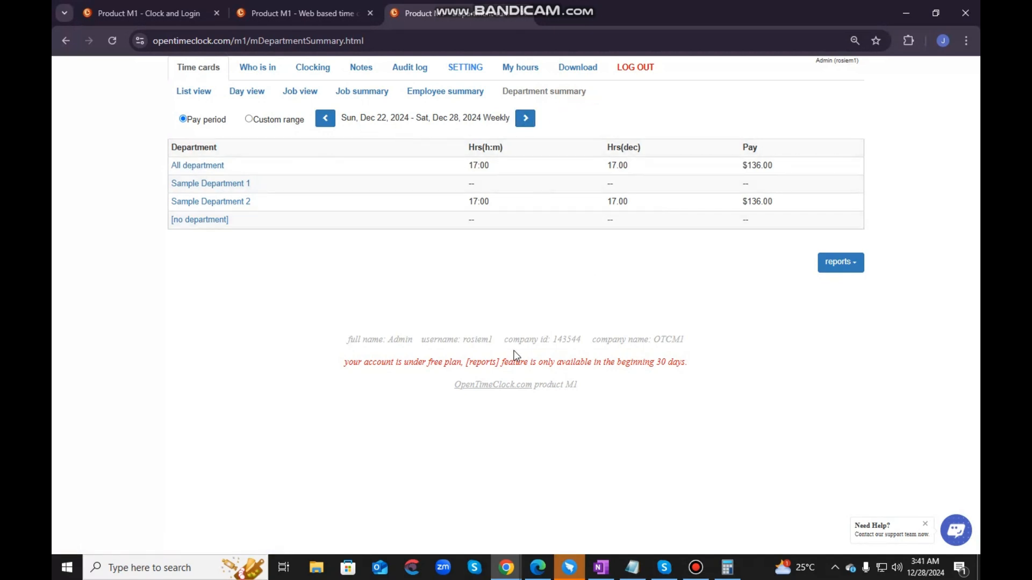
- Examine the Who is in page, going over each employee's status and the clocked time, elapsed, job, device, WIFI, IP and GPS columns
click(254, 73)
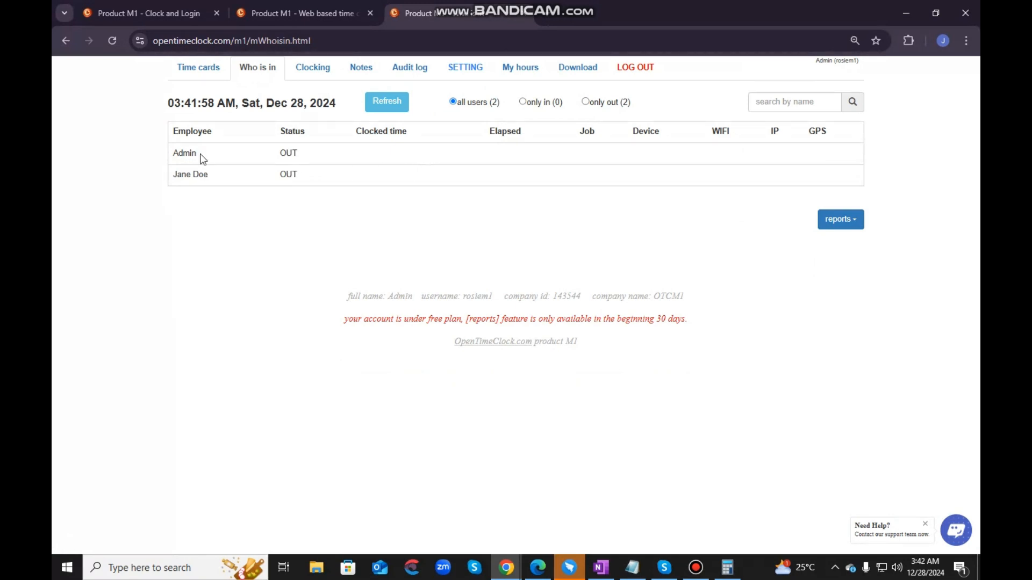
drag(178, 156, 203, 173)
click(249, 249)
drag(301, 176, 281, 178)
click(301, 228)
click(327, 256)
drag(354, 131, 415, 134)
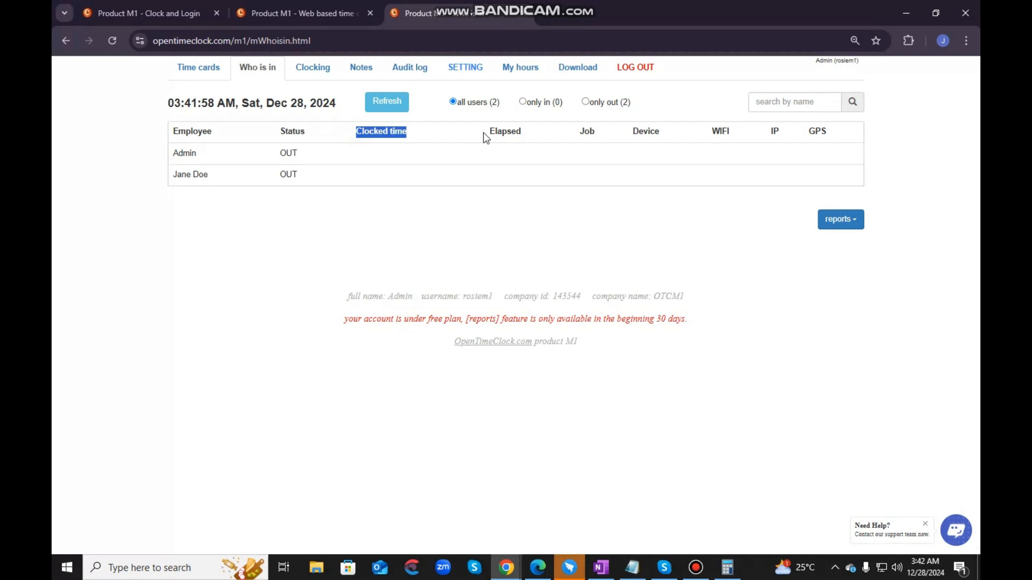
drag(486, 132, 830, 134)
click(369, 170)
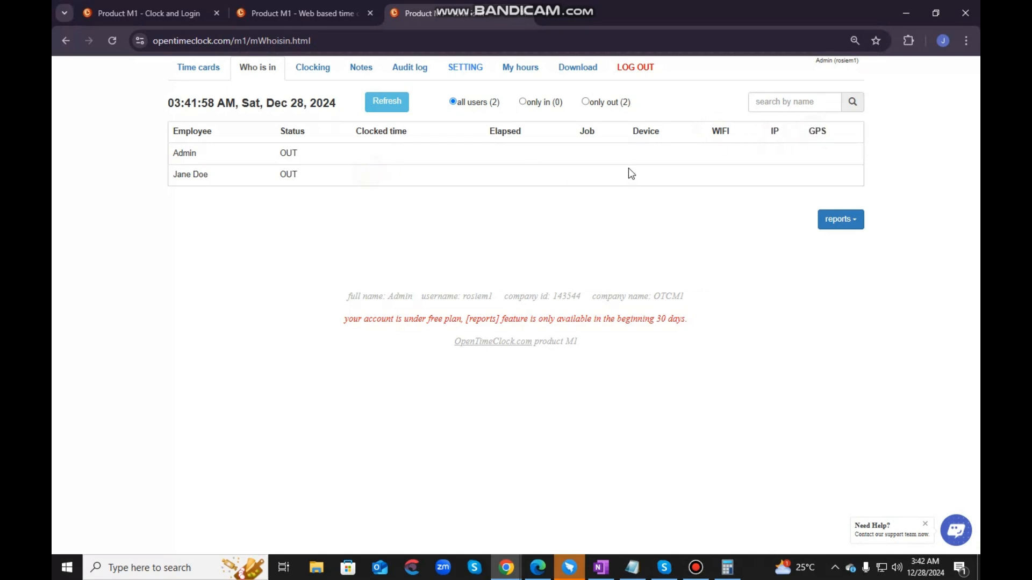
drag(170, 127, 359, 170)
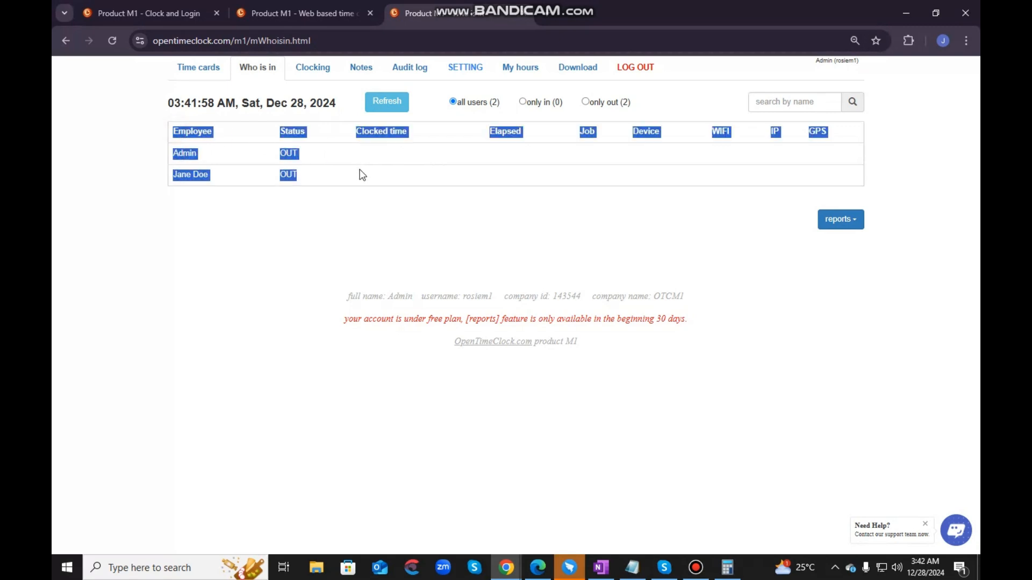
click(336, 186)
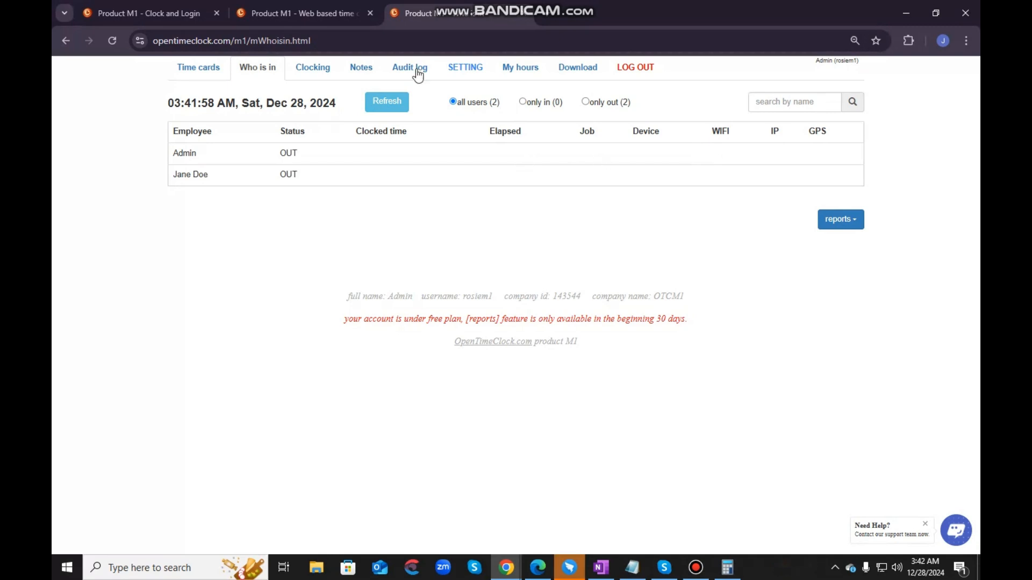
- Review the clocking events of all employees and the notes posted for Dec 22 to Dec 28
click(312, 68)
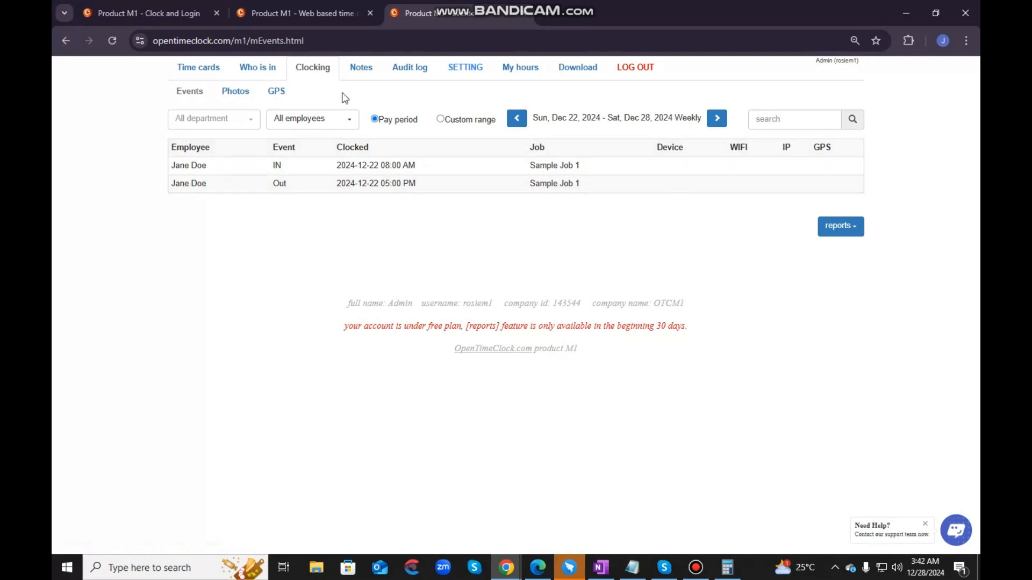
click(361, 74)
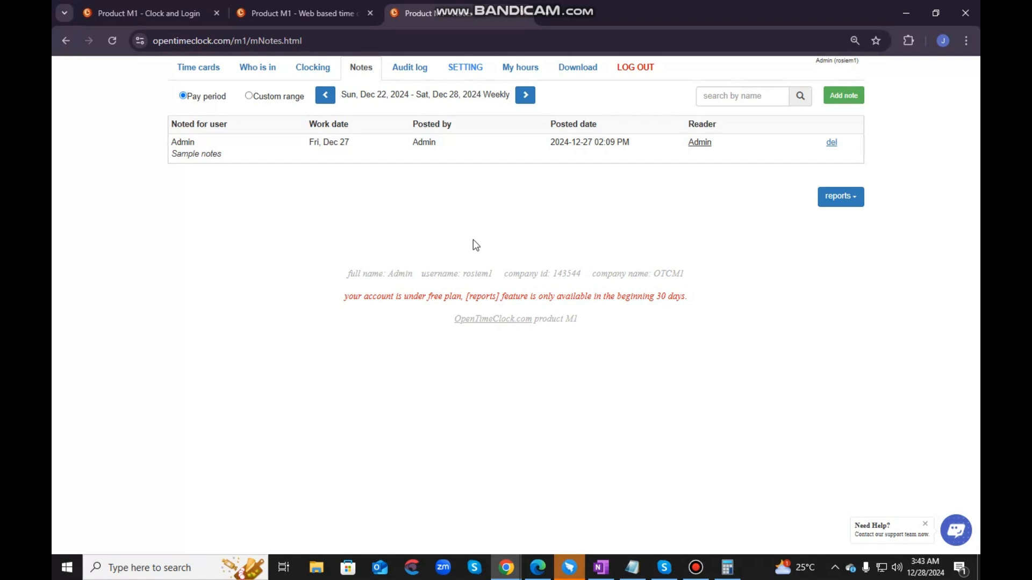
- Examine the audit log of time card edits for Dec 22 to Dec 28 and check its report export options
click(416, 74)
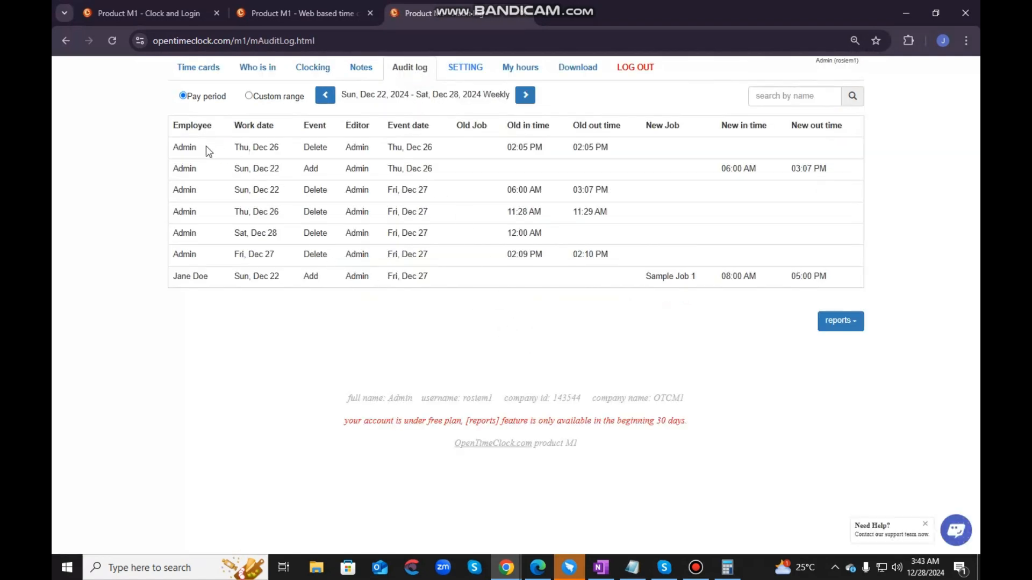
drag(175, 148, 841, 279)
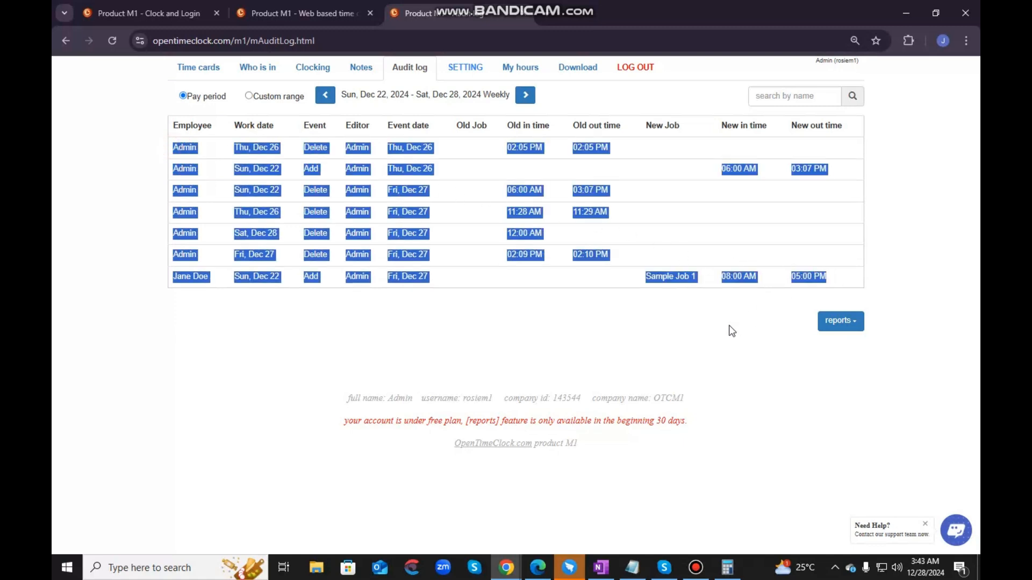
click(728, 324)
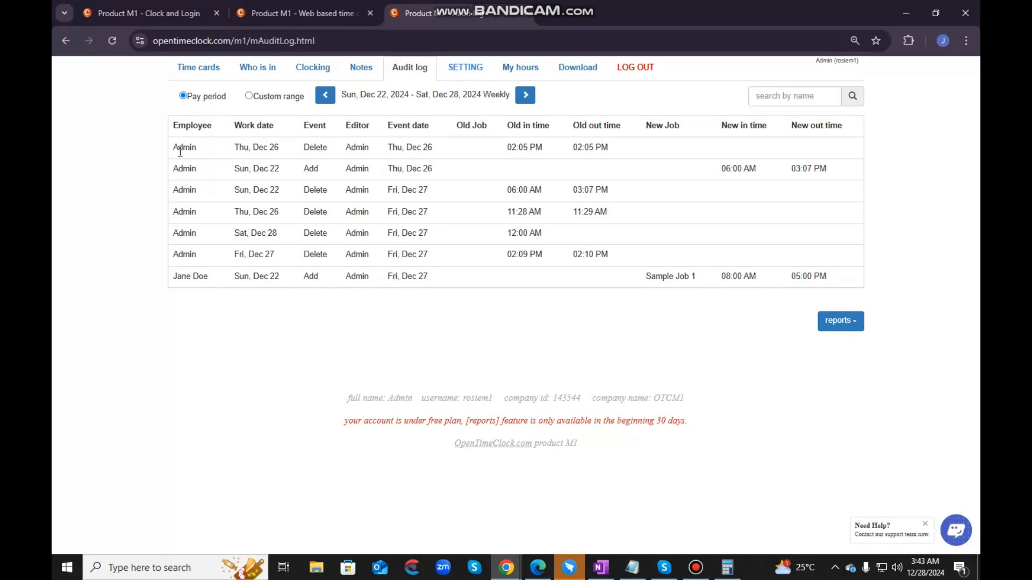
click(848, 330)
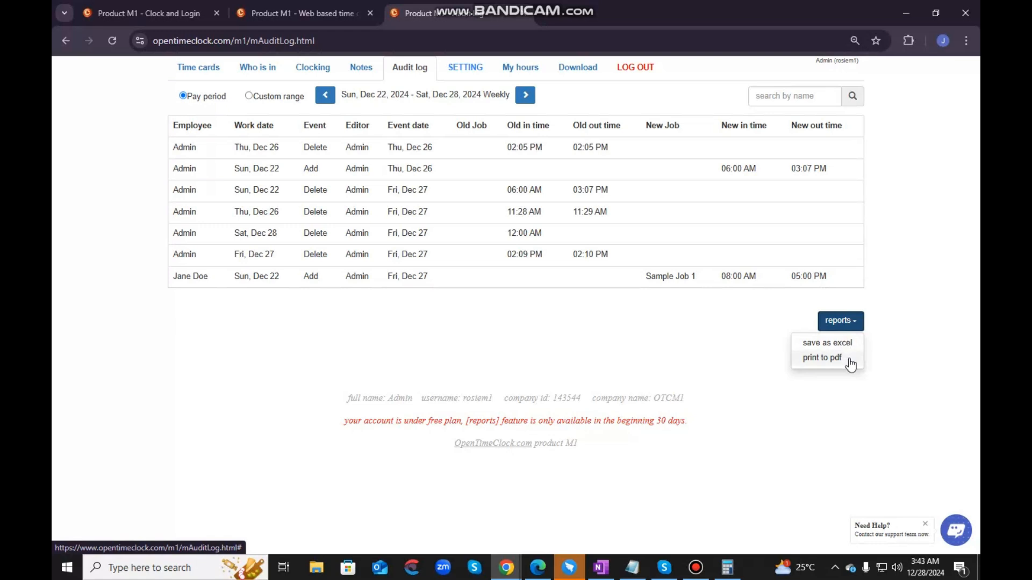
click(611, 336)
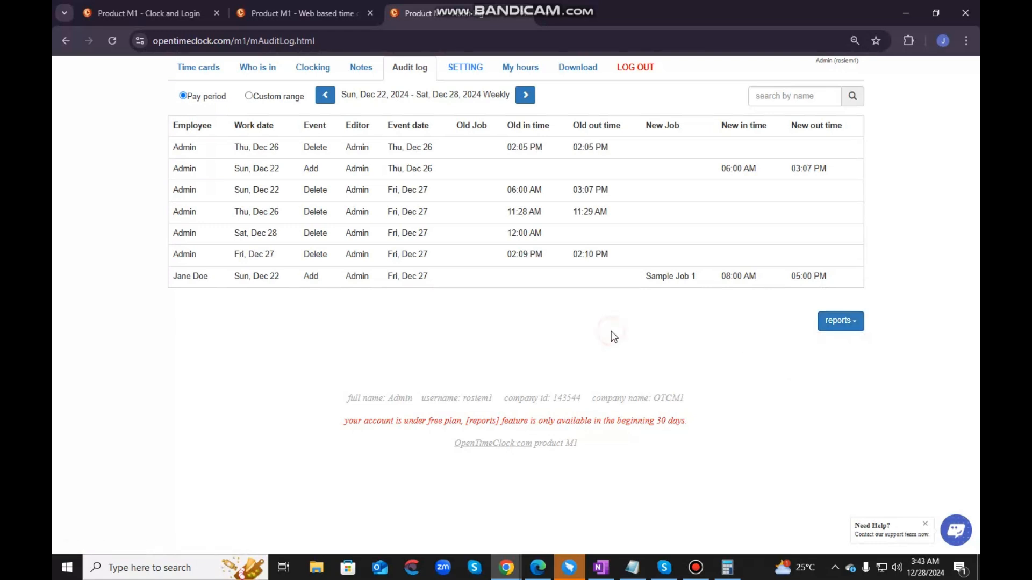
- Look over the users setting page and the admin's own hours and personal settings, and return to the admin view
click(463, 72)
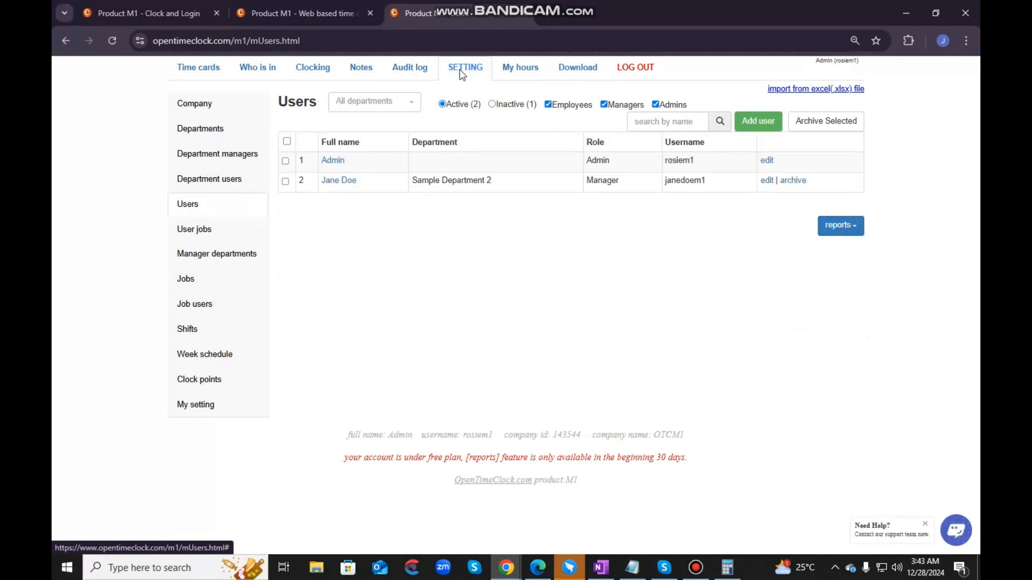
click(518, 70)
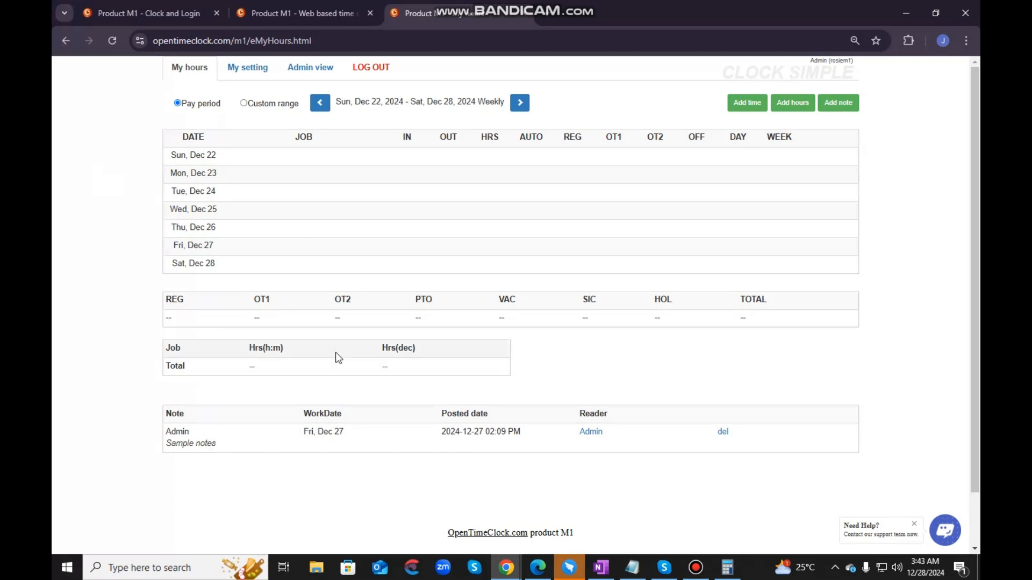
click(255, 78)
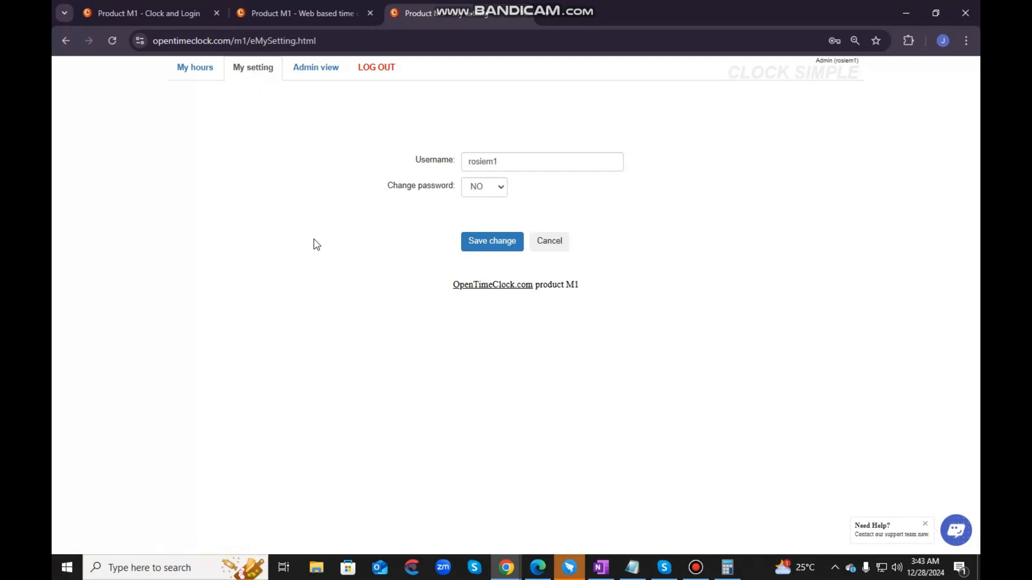
click(305, 68)
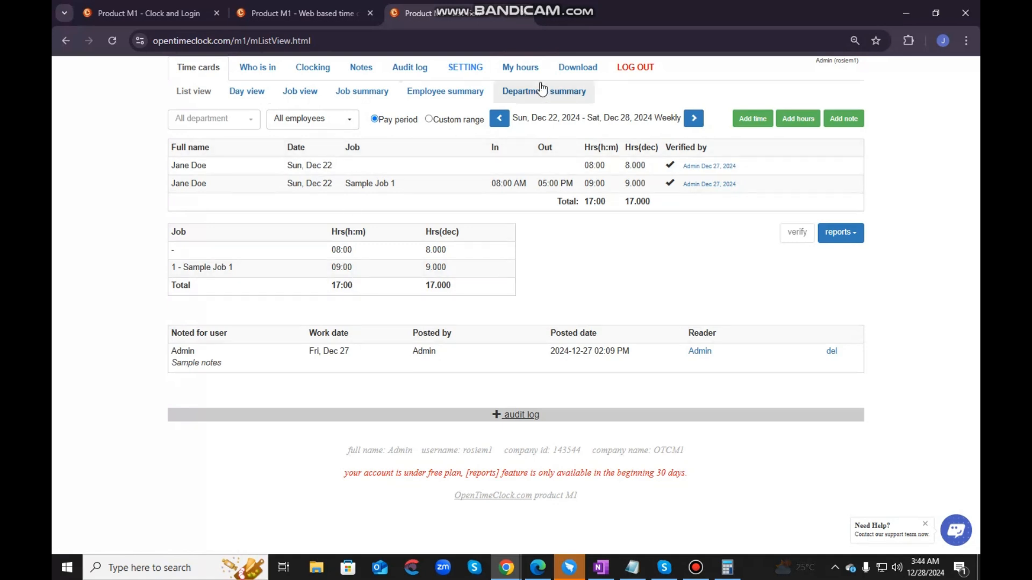
- Show the Download page and look through the user manual and the desktop, Android and iOS app options
click(573, 74)
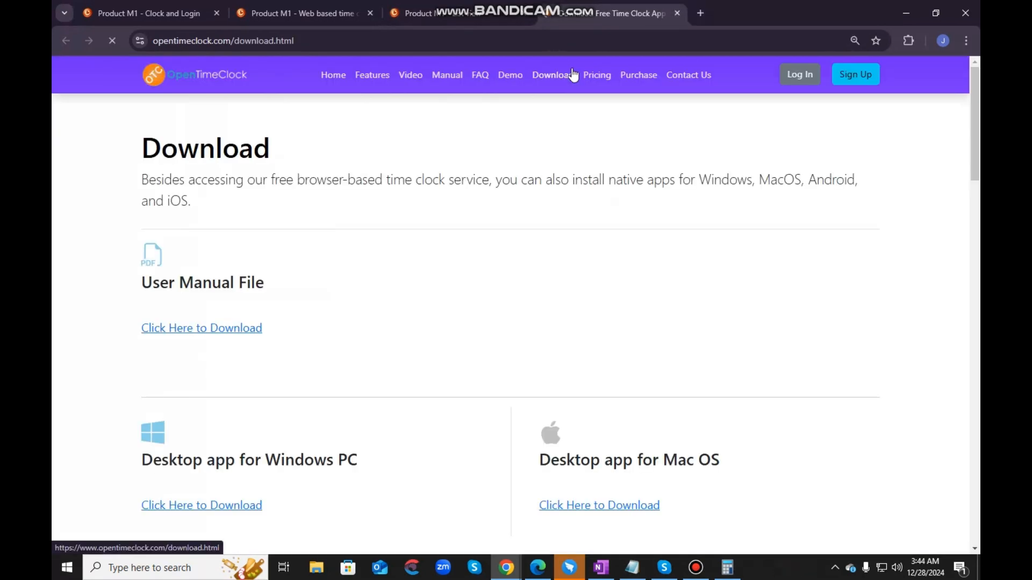
scroll(417, 307, down, 3)
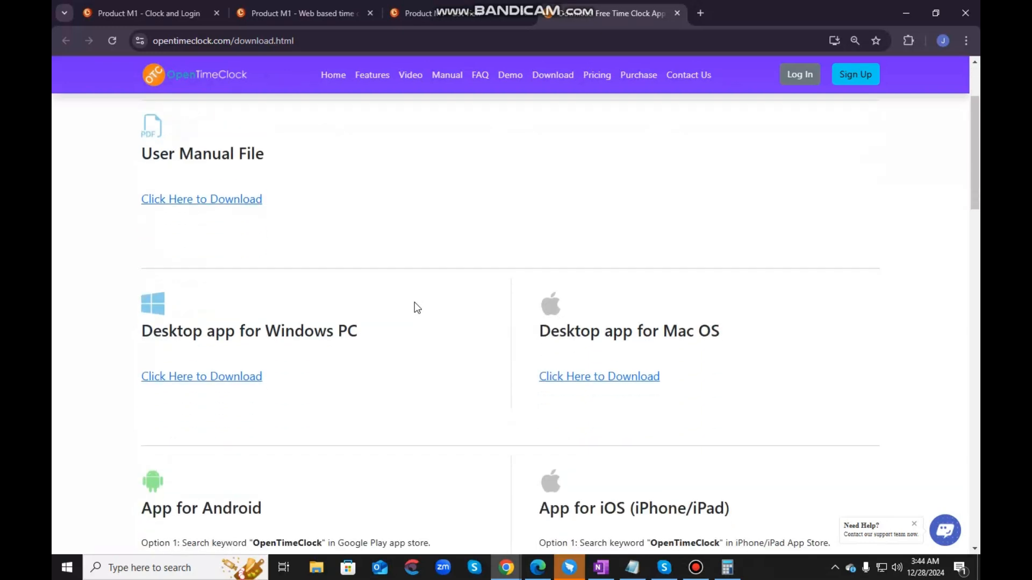
scroll(417, 308, down, 2)
scroll(417, 307, up, 5)
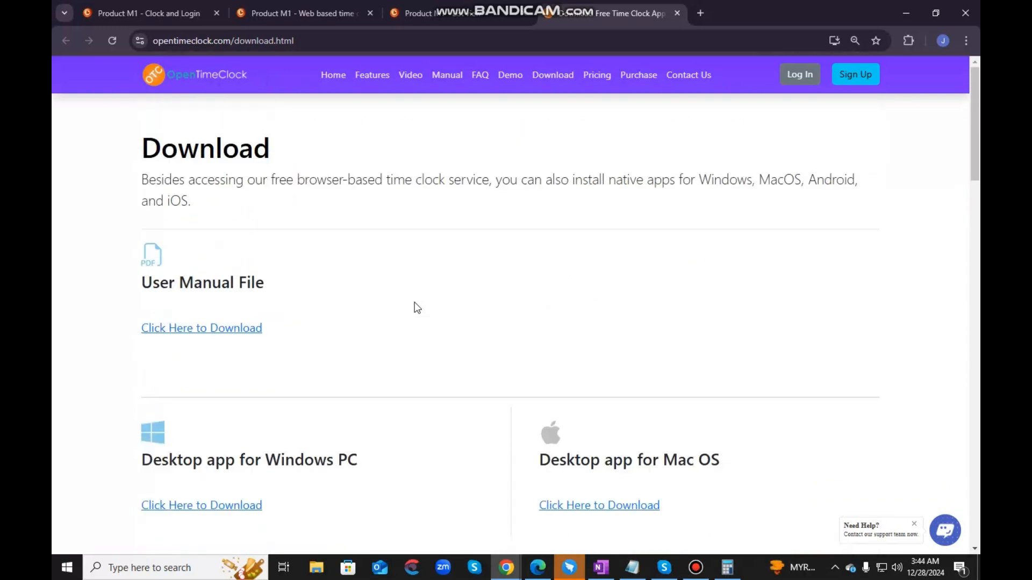
scroll(417, 307, down, 3)
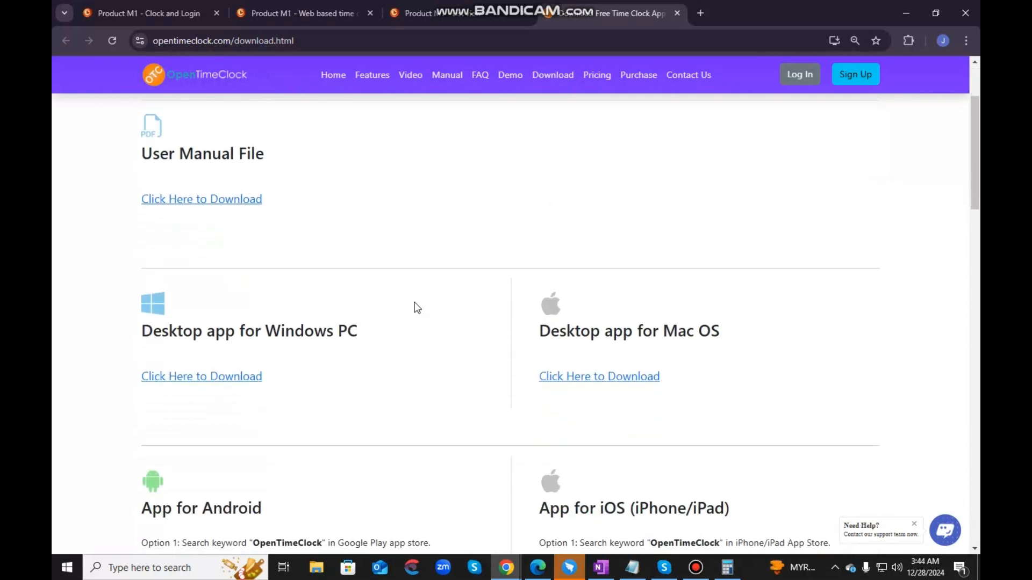
scroll(417, 308, down, 2)
scroll(417, 308, up, 3)
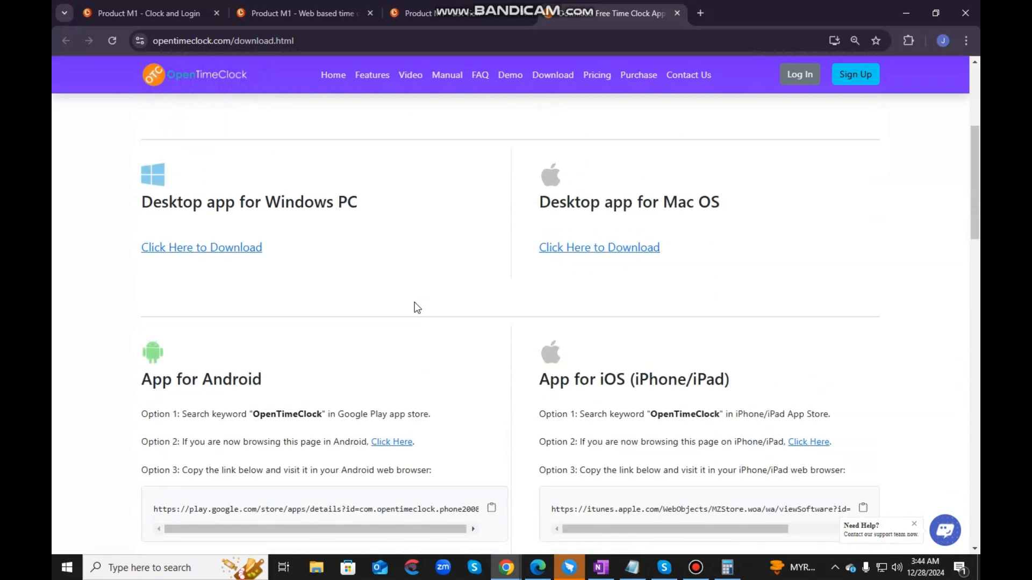
scroll(417, 308, up, 2)
- Return to the Product M1 time cards page and log out of the admin account
click(431, 10)
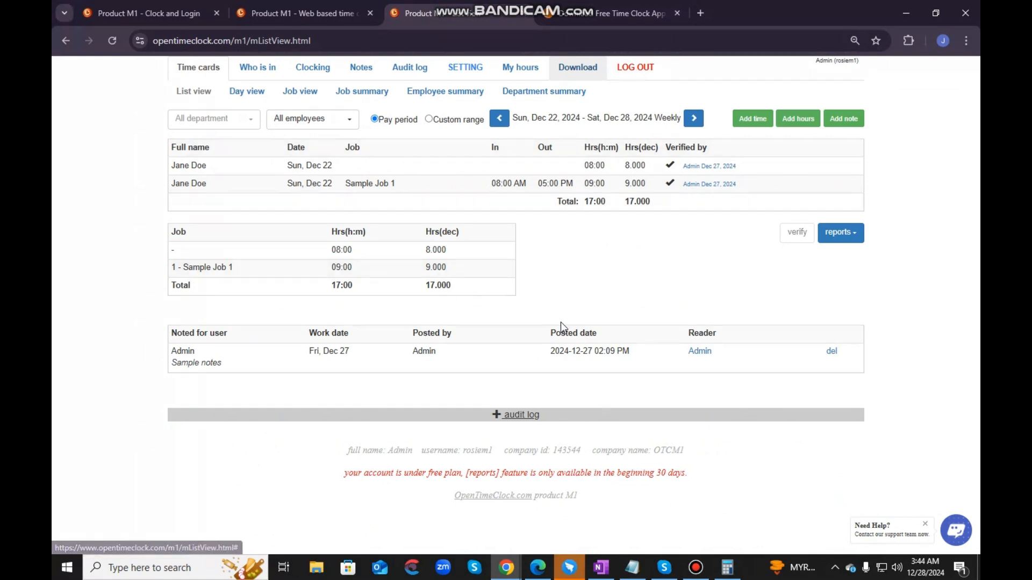
click(629, 70)
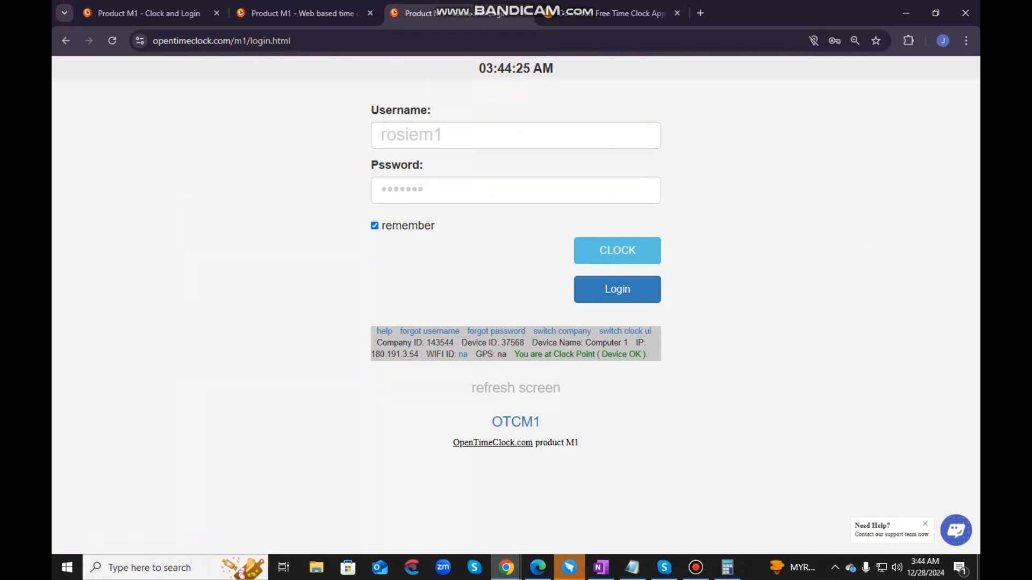
key(F12)
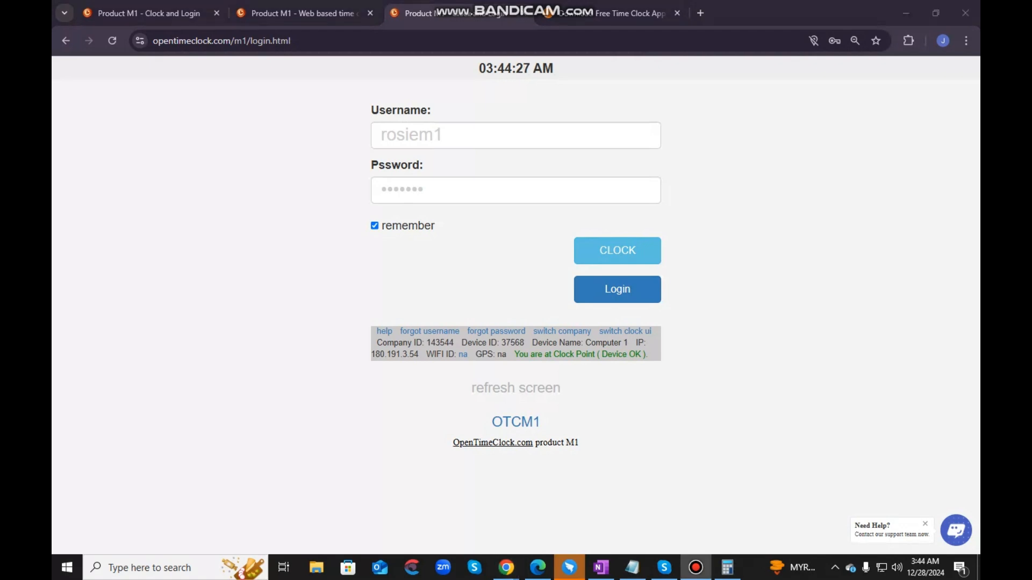